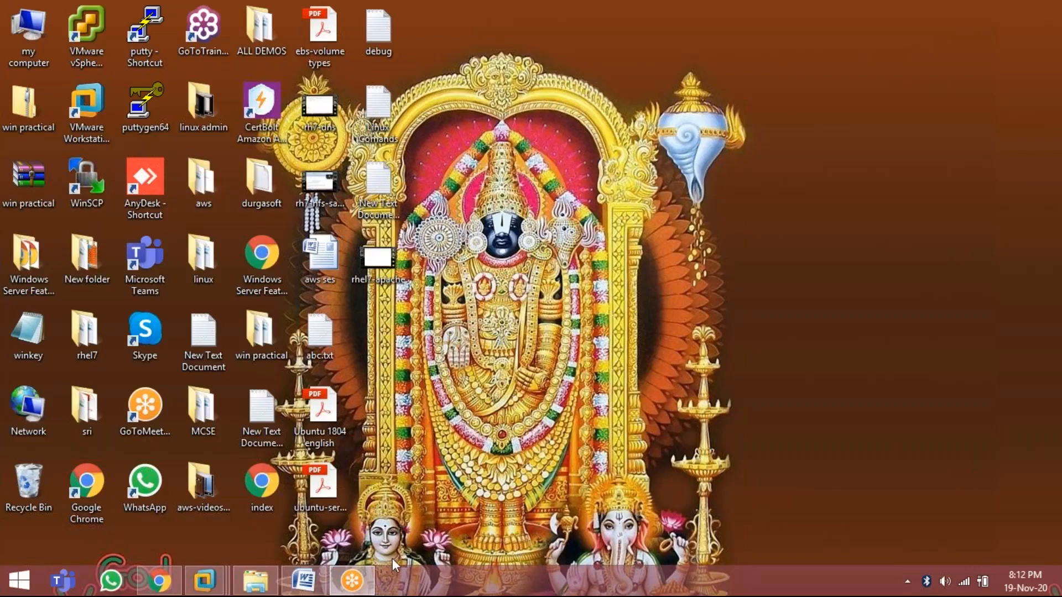
Step: Switch to Chrome, close the GoToMeeting tab and open a new blank tab
mouse_move(365, 587)
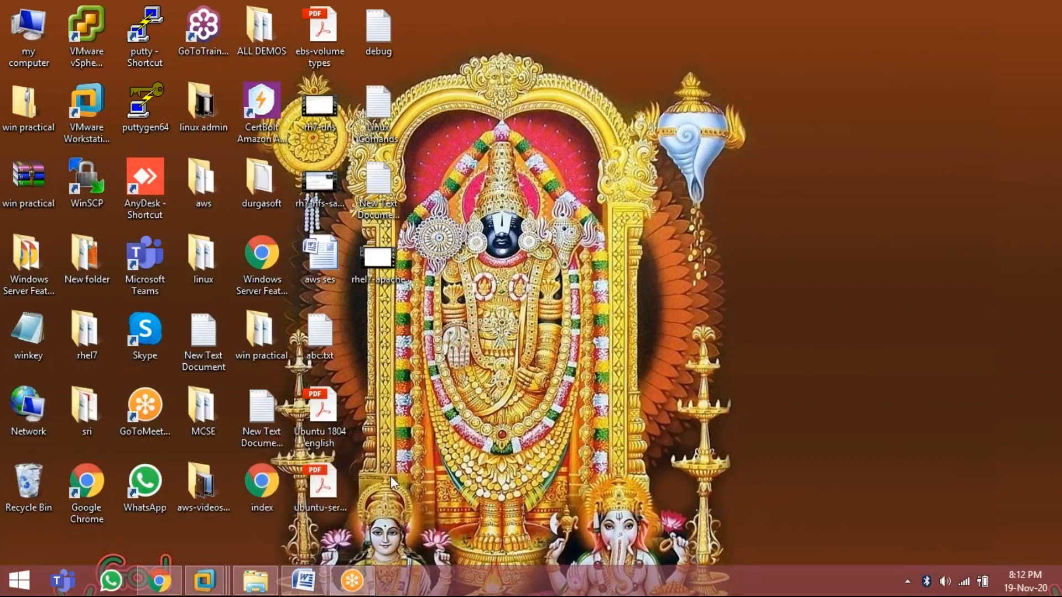
left_click(170, 569)
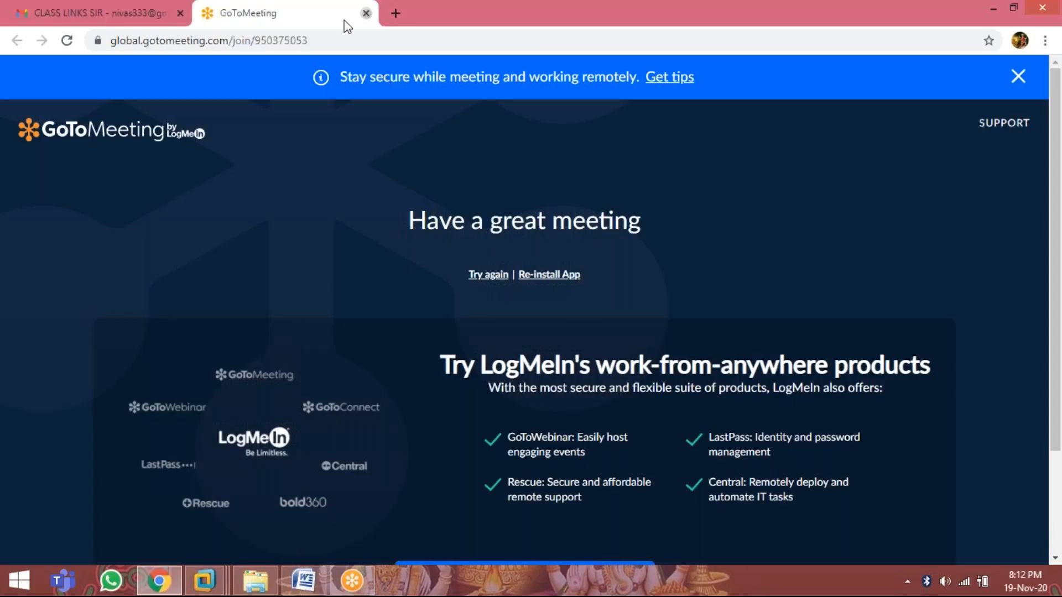
left_click(366, 12)
left_click(215, 12)
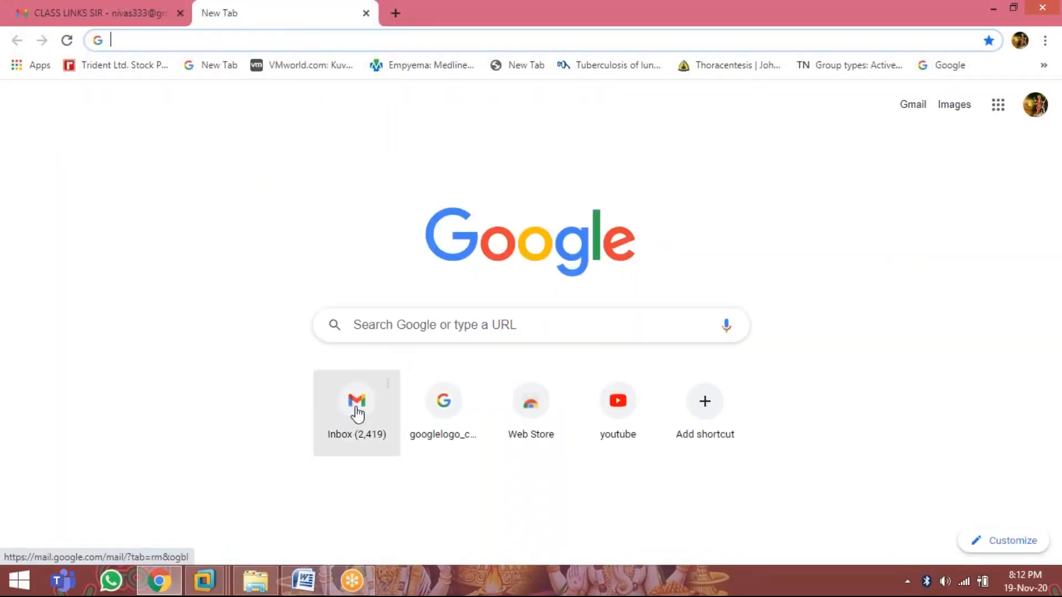
left_click(357, 412)
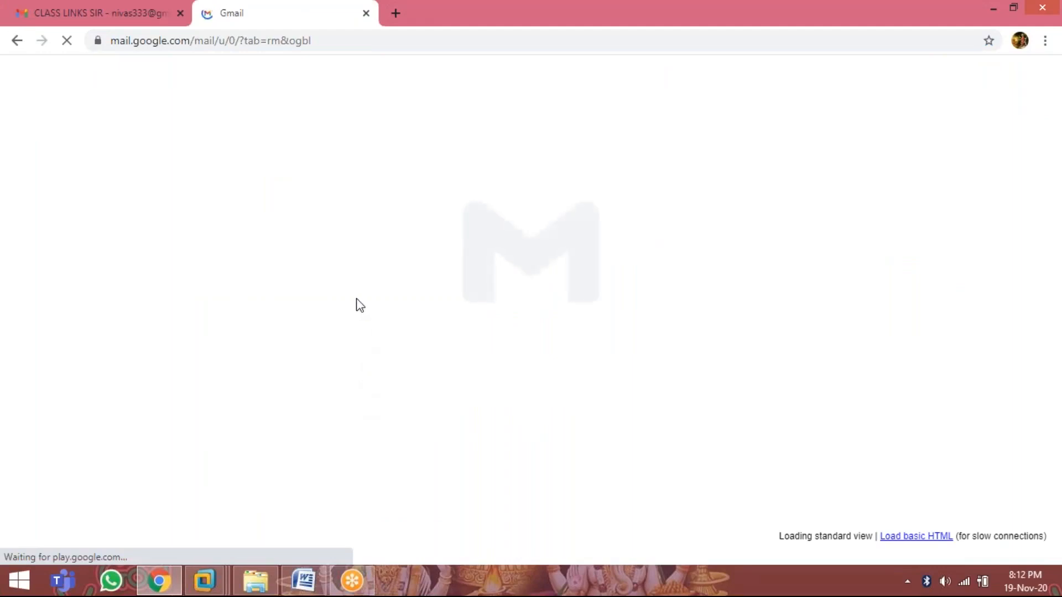
left_click(396, 13)
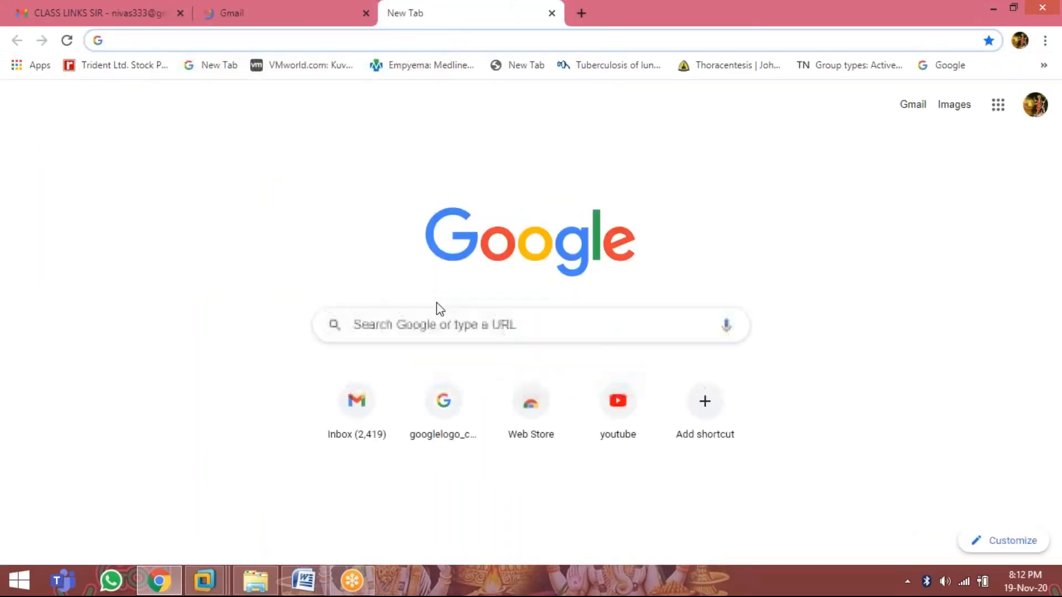
Step: Search Google for "aws management console" and go from the AWS Management Console result to its sign-in page
left_click(427, 325)
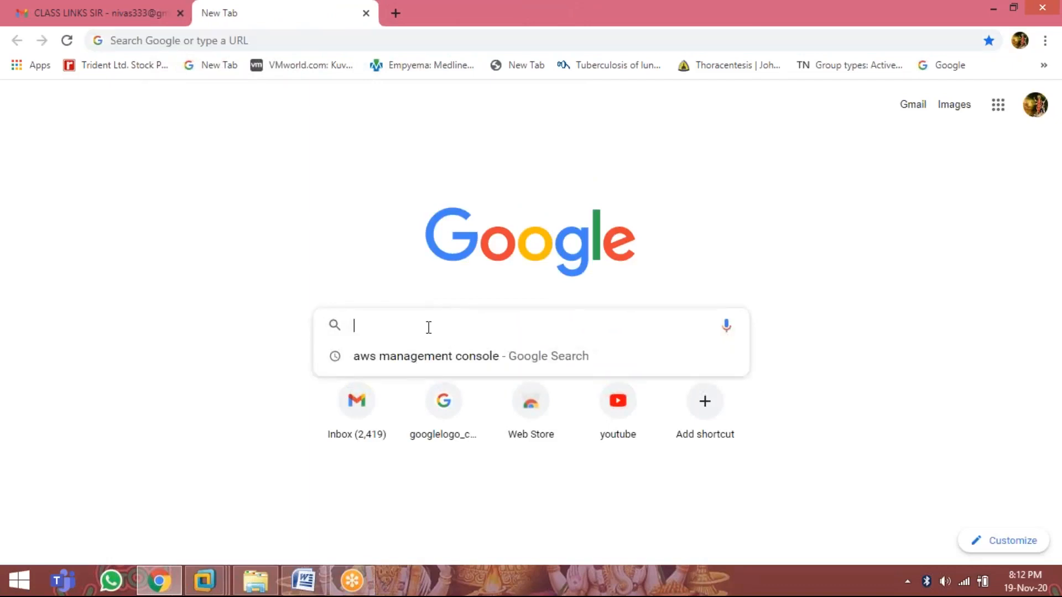
left_click(418, 357)
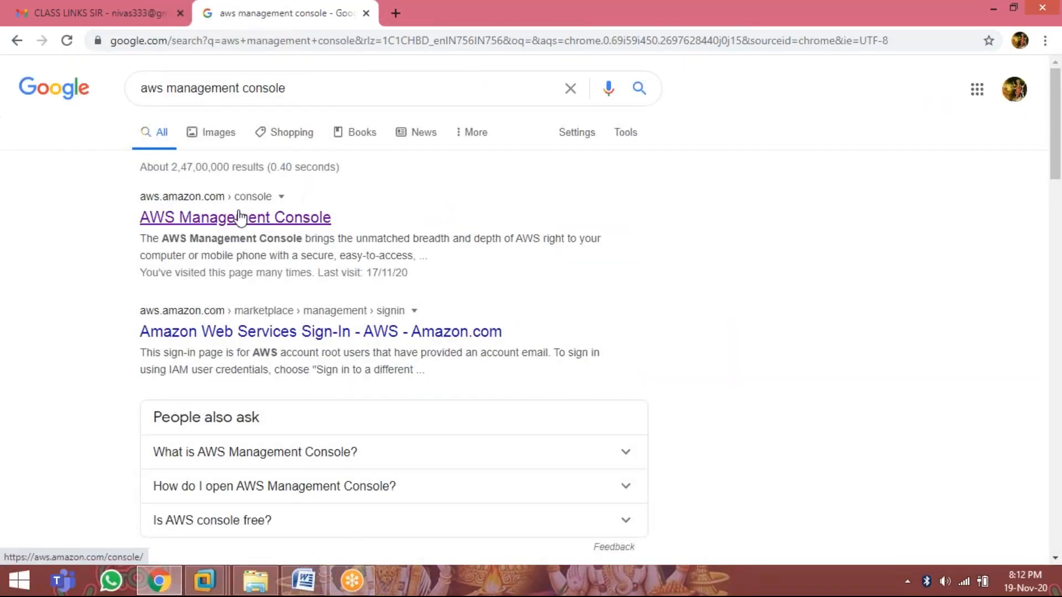
left_click(239, 217)
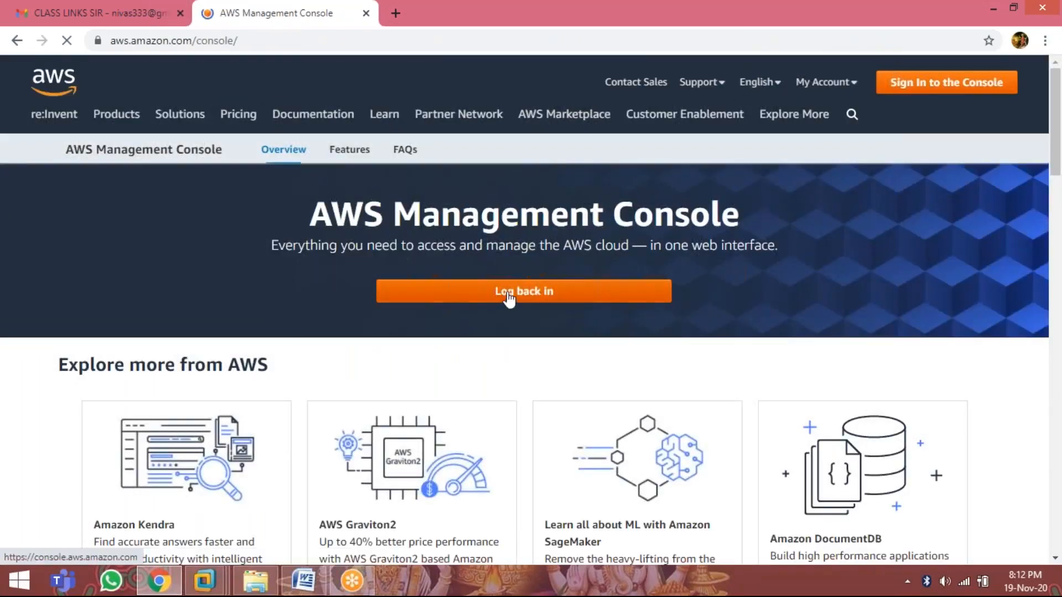
left_click(508, 293)
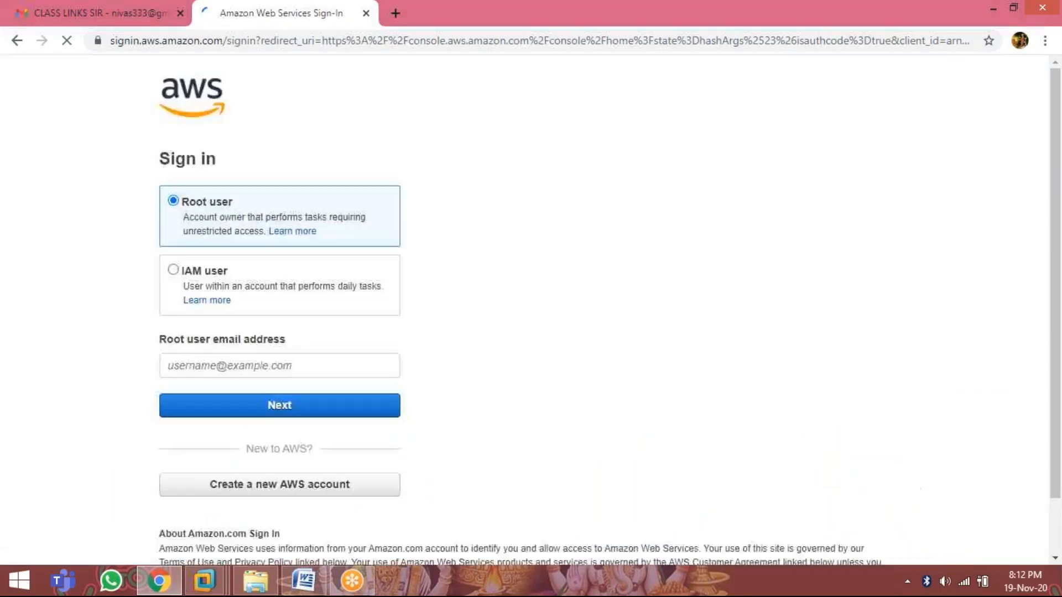
Step: Sign in to AWS as root user with the saved account e-mail and account password
left_click(287, 399)
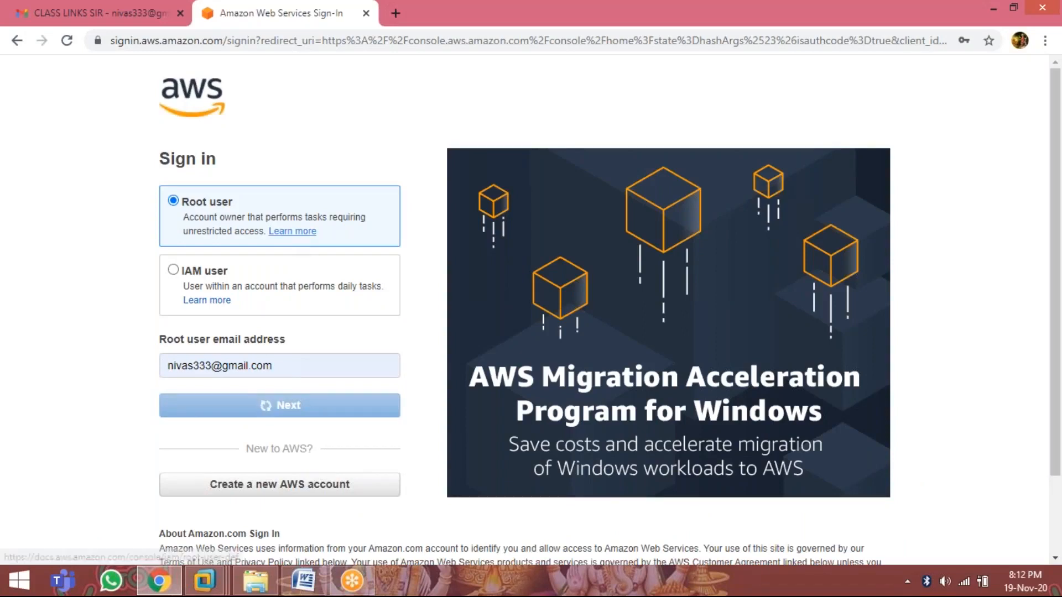
left_click(270, 256)
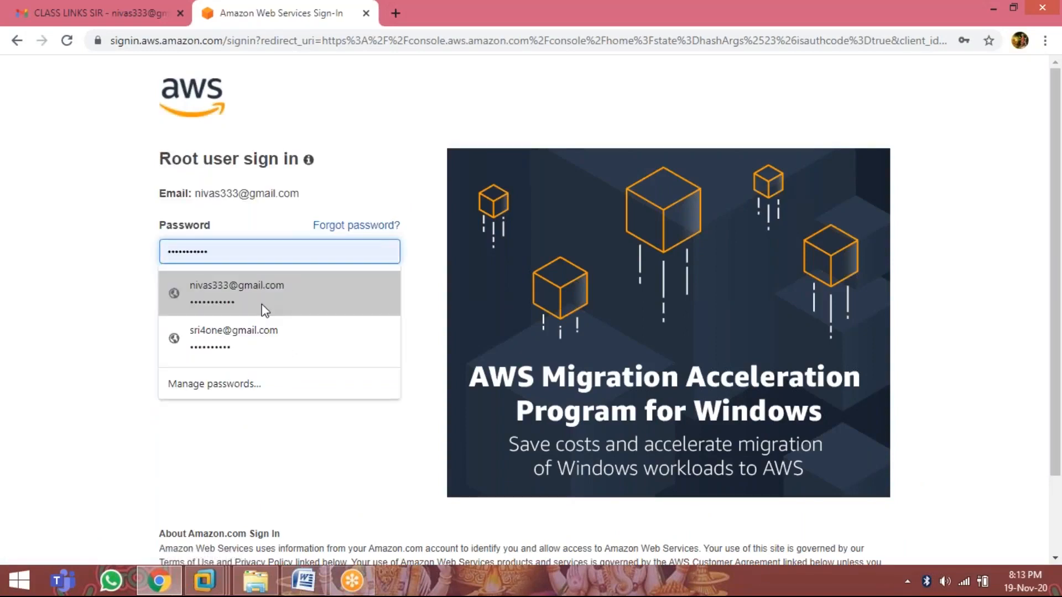
left_click(263, 306)
left_click(263, 303)
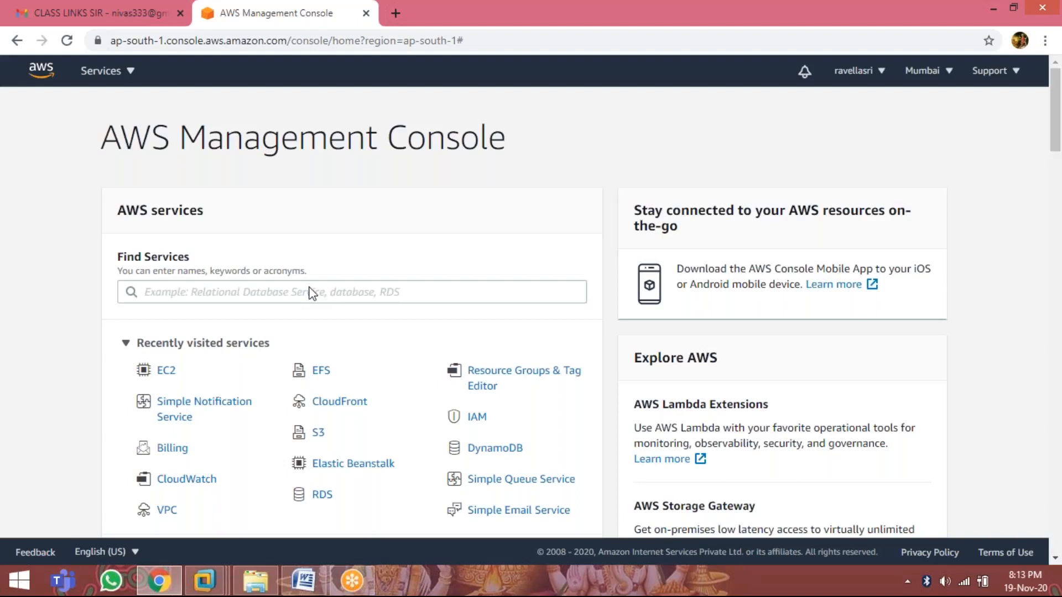
Step: Open the EC2 service and show its running instances in the Mumbai region
left_click(111, 73)
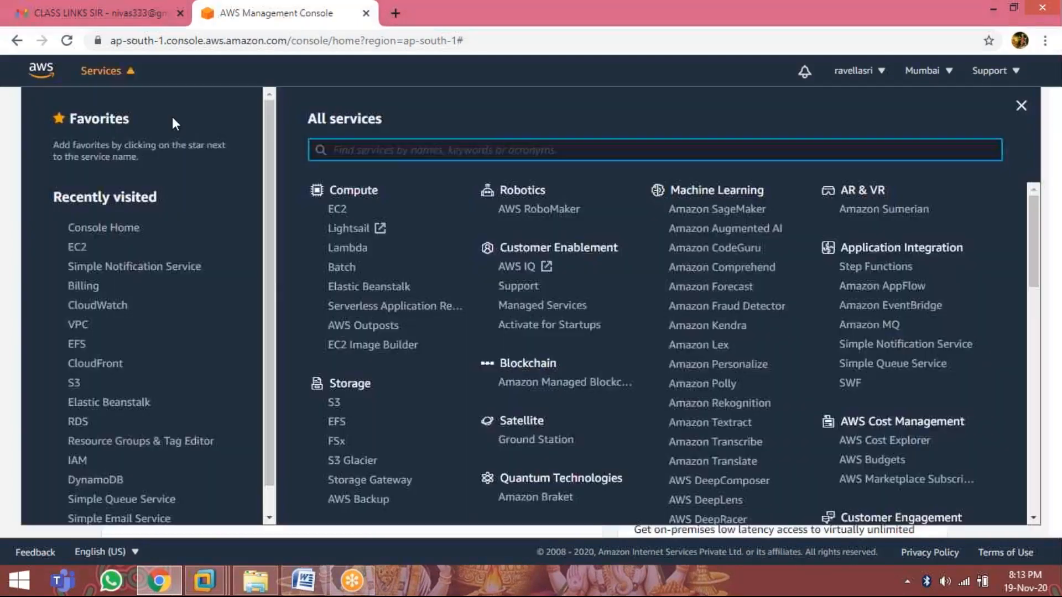
left_click(337, 210)
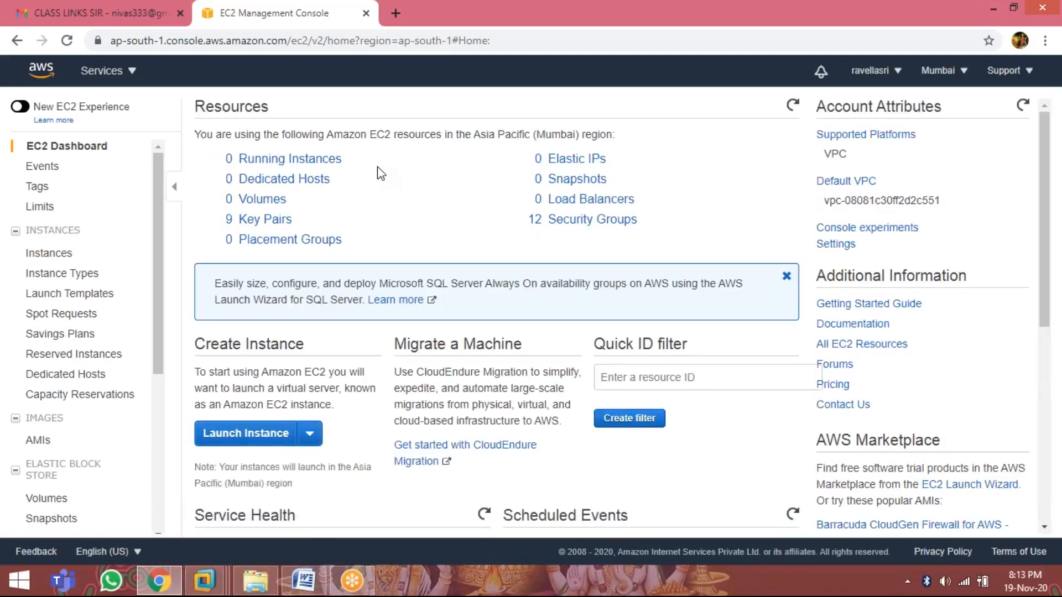
left_click(313, 166)
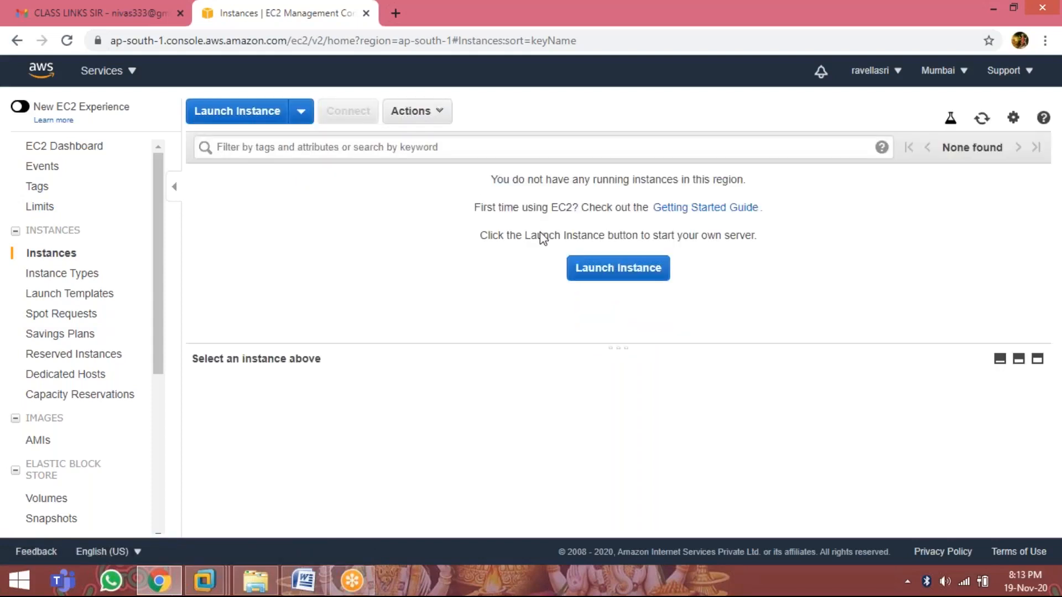
Step: Start launching an instance from the 64-bit (x86) Amazon Linux 2 AMI (HVM), SSD Volume Type, accepting the t2.micro instance type
left_click(605, 272)
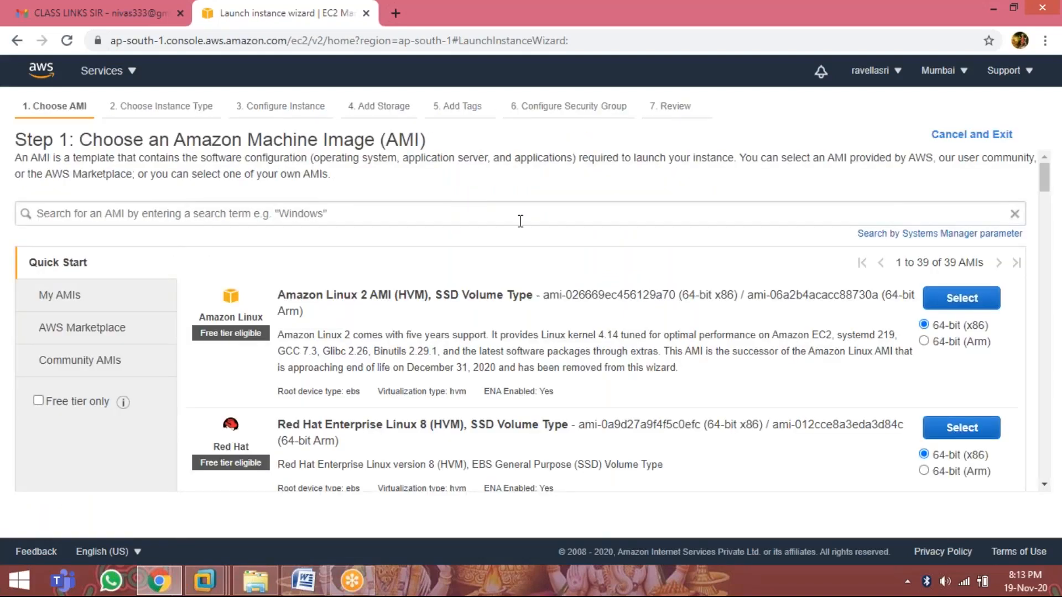
left_click(962, 297)
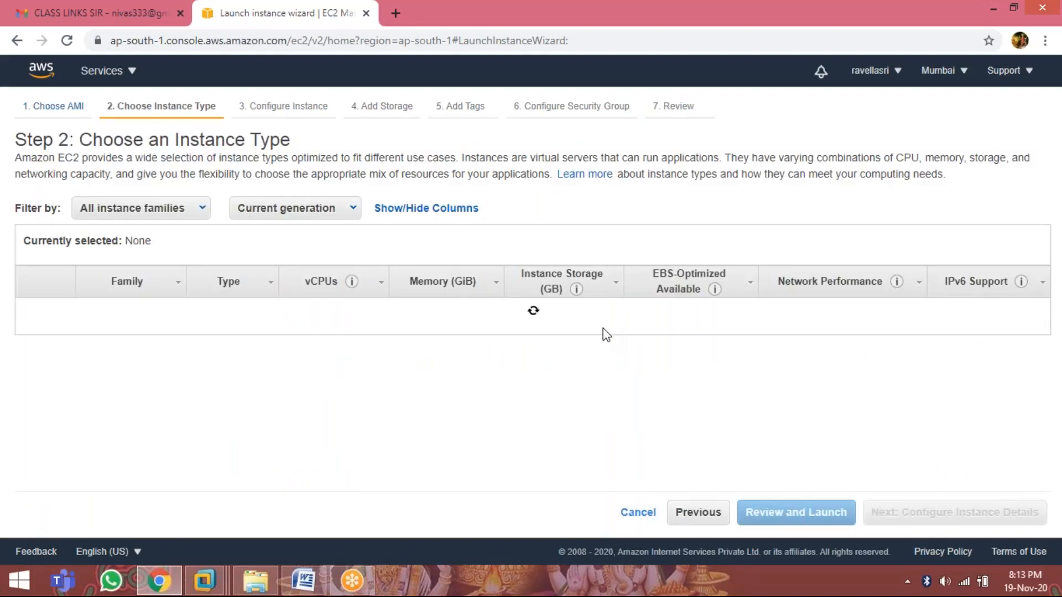
scroll(628, 332, "down", 5)
left_click(950, 511)
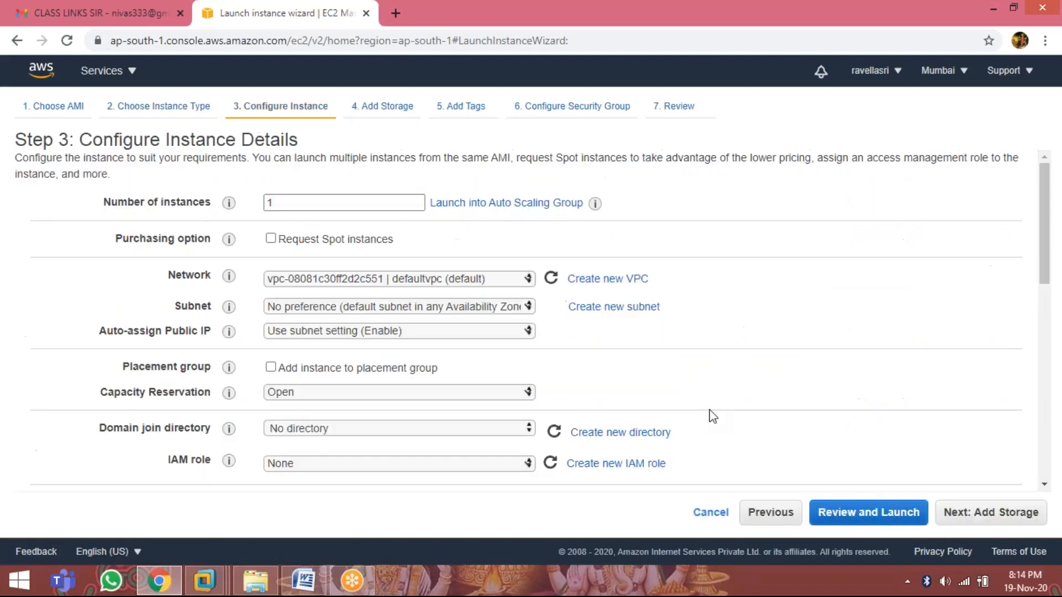
Step: Accept the default instance details and 8 GiB gp2 root storage, and add no tags
left_click(1011, 525)
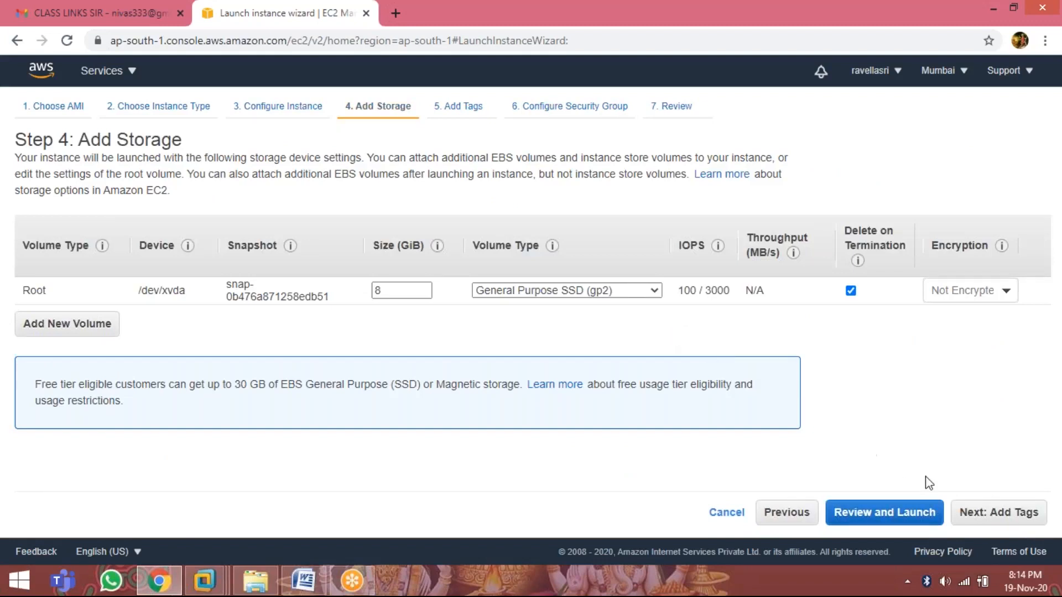
left_click(1002, 512)
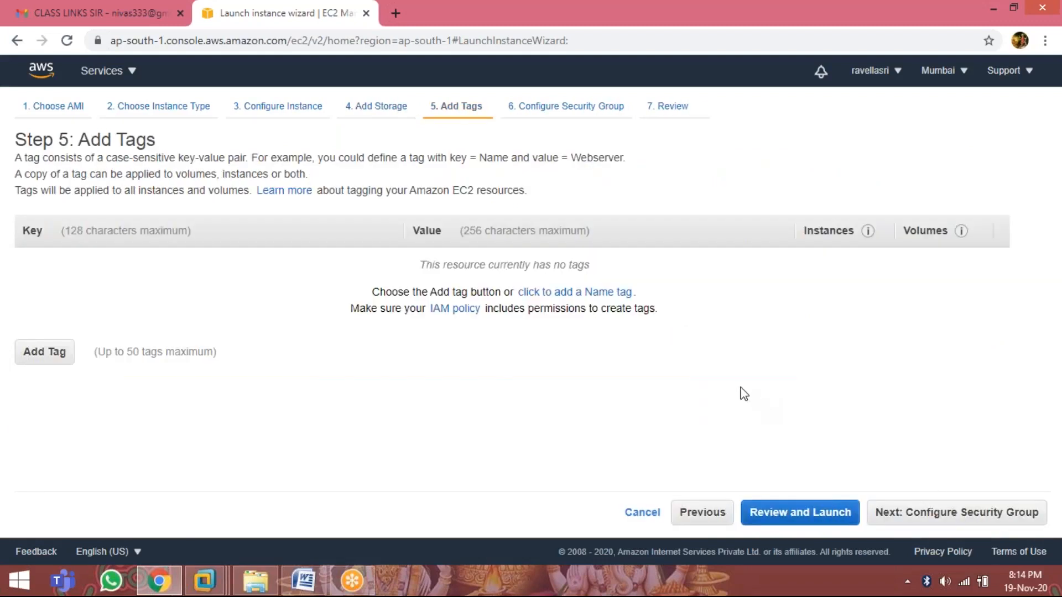
left_click(960, 514)
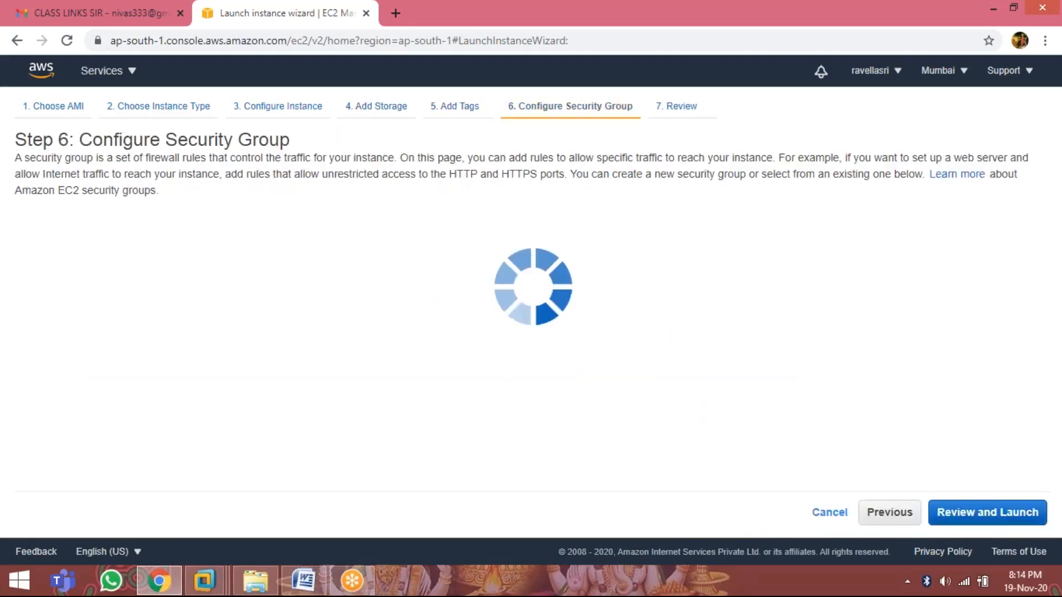
Step: Add an HTTP rule on port 80 with source Anywhere to the new security group
left_click(50, 379)
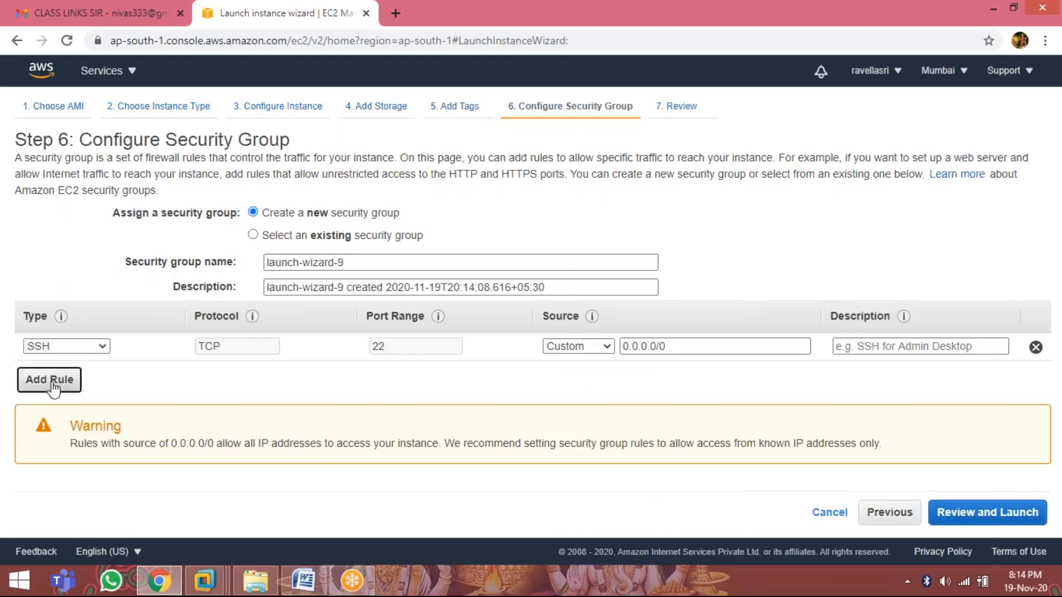
left_click(92, 375)
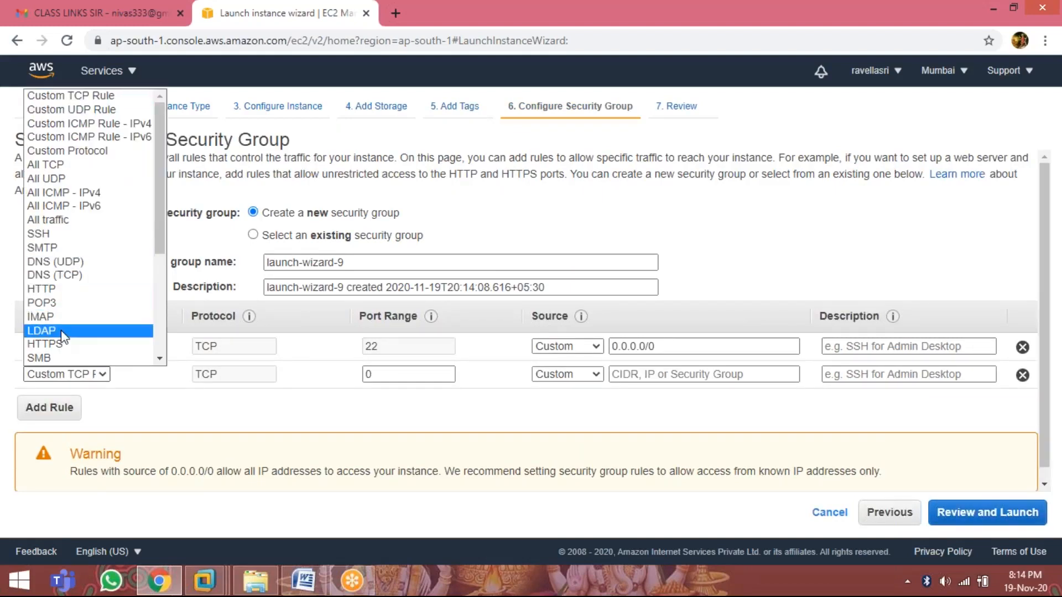
left_click(61, 291)
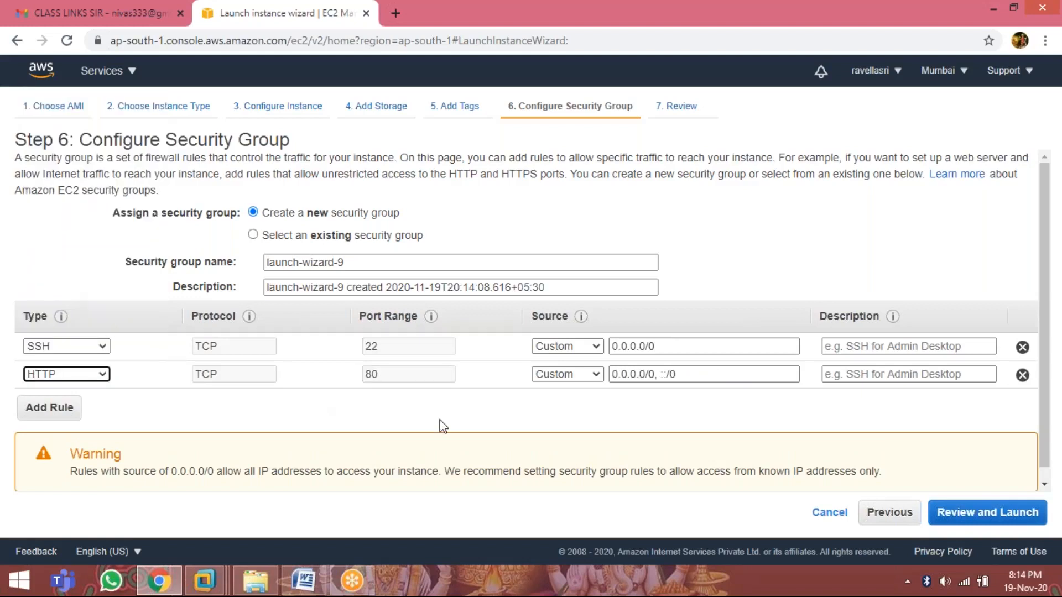
left_click(596, 376)
left_click(578, 403)
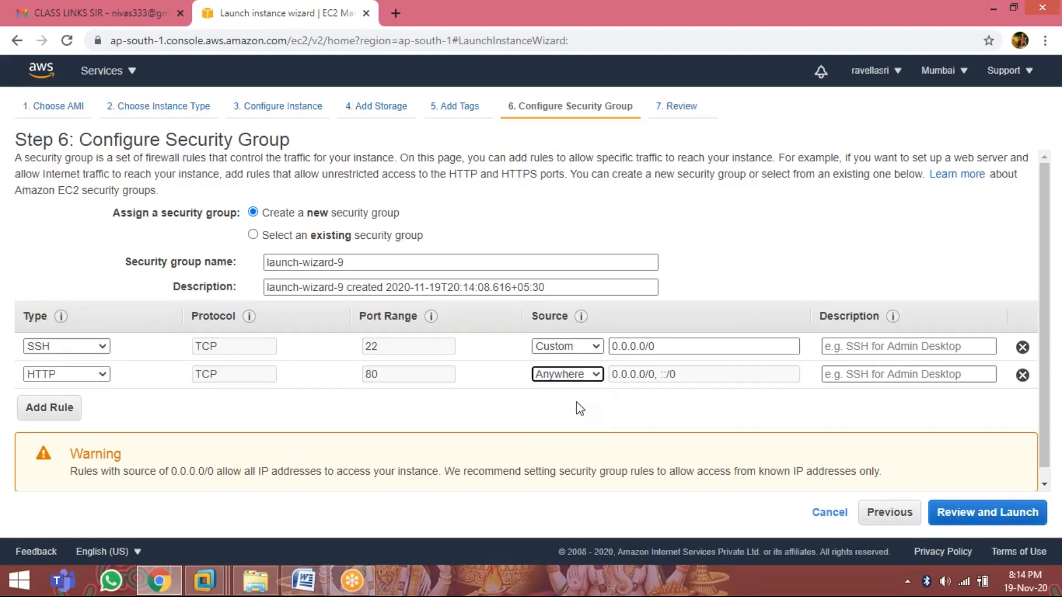
Step: Review and launch the instance with the existing key pair dskey1, acknowledging access to its private key file
left_click(968, 513)
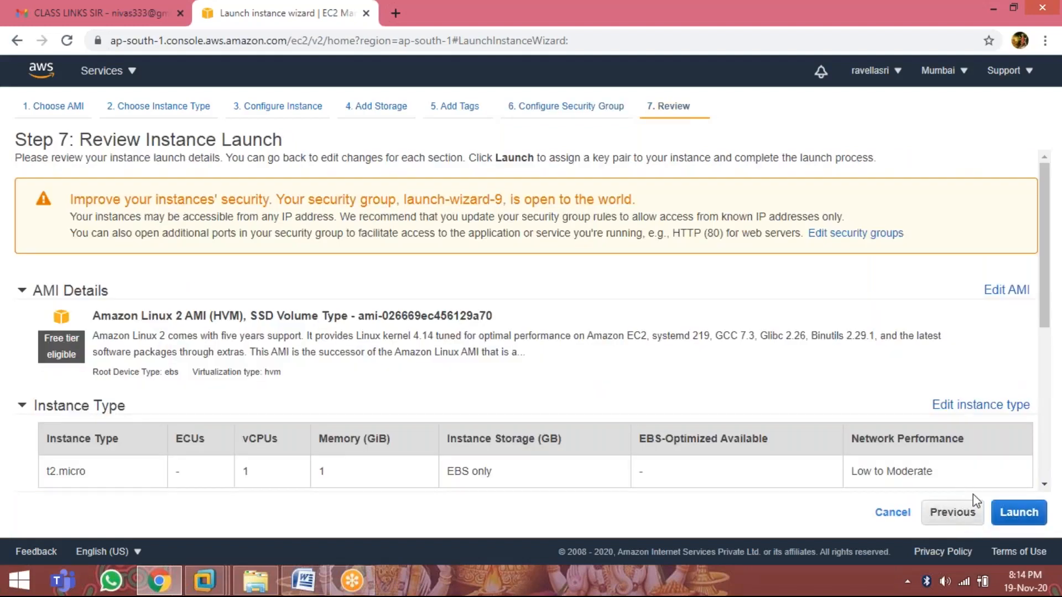
left_click(1017, 512)
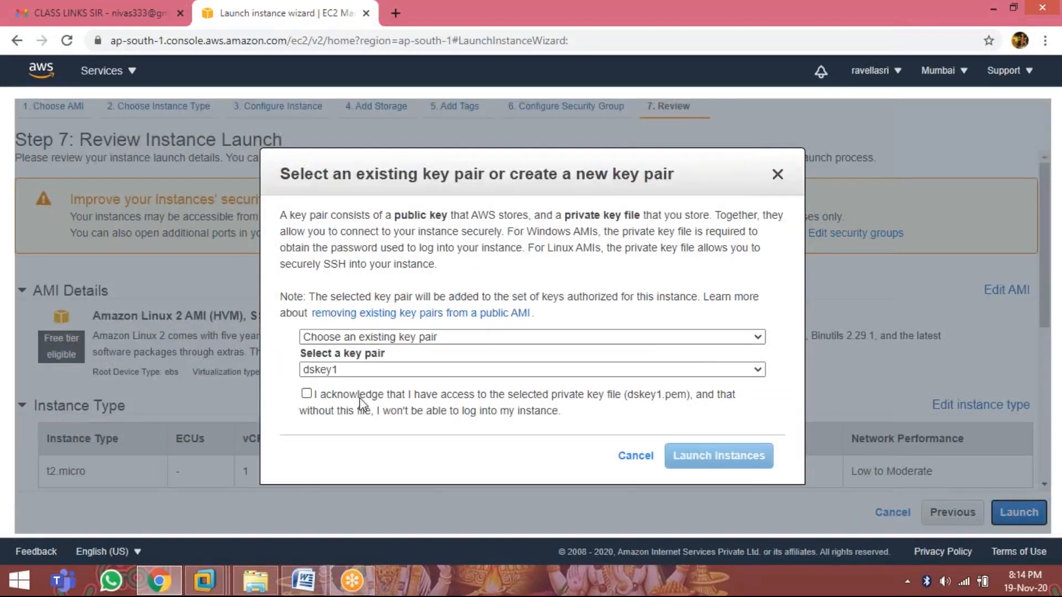
left_click(313, 395)
left_click(723, 455)
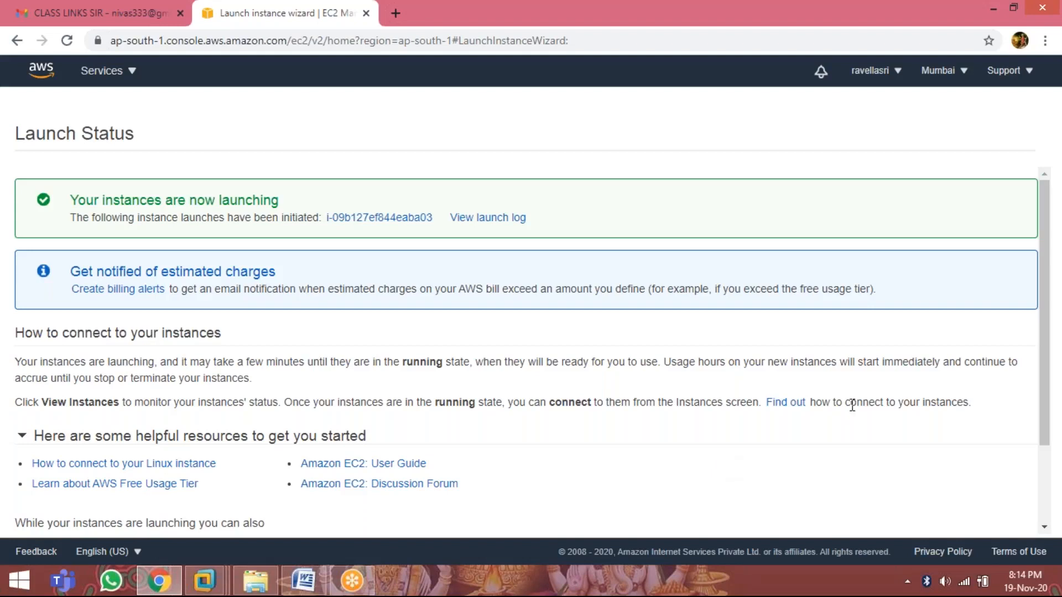
Step: Show the launched instance in the instances list and name it autoscaleweb
scroll(851, 406, "down", 3)
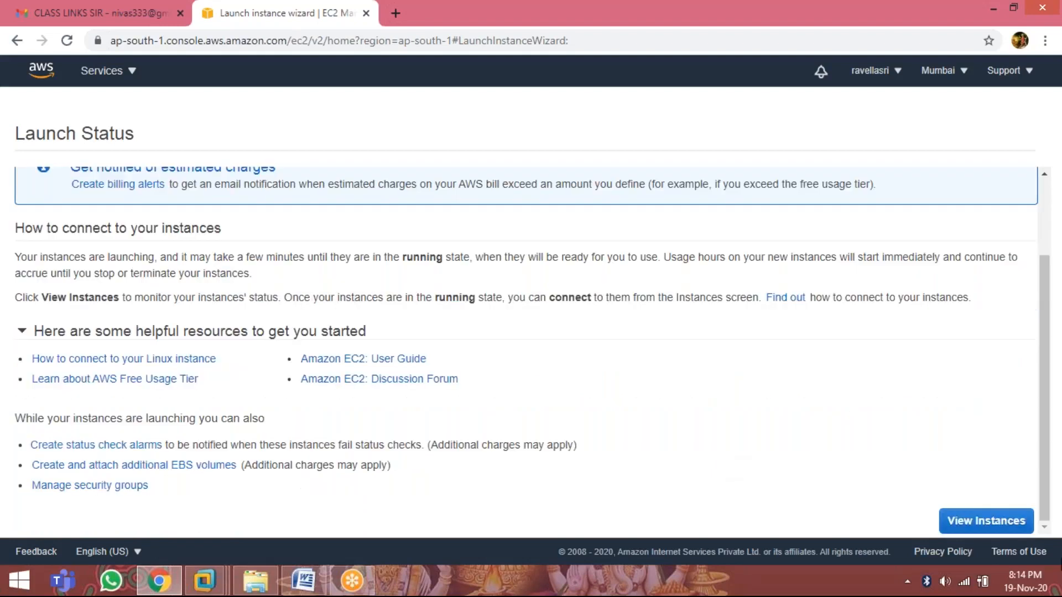
left_click(976, 511)
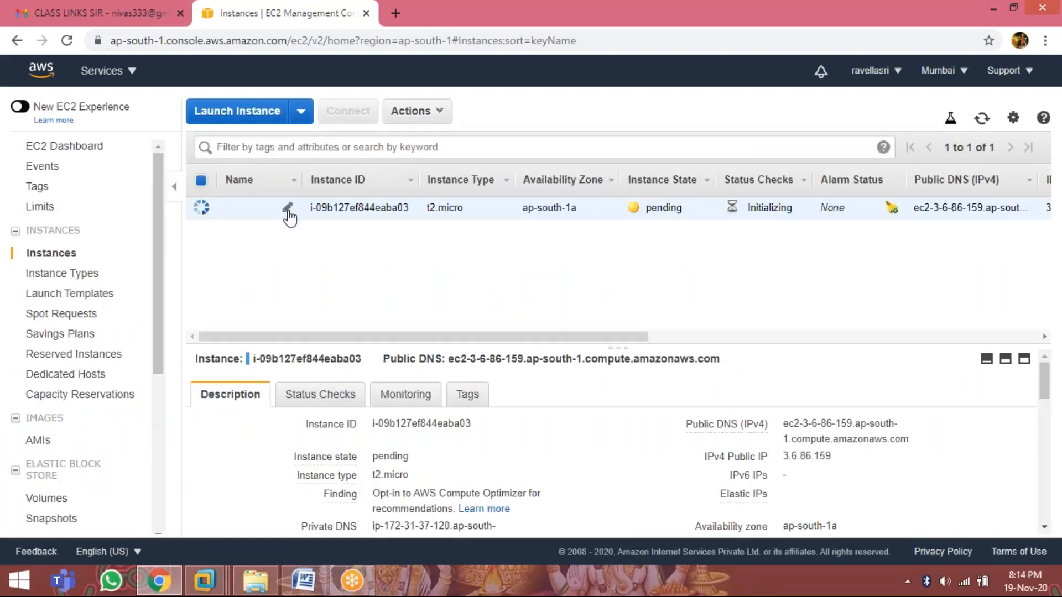
left_click(286, 208)
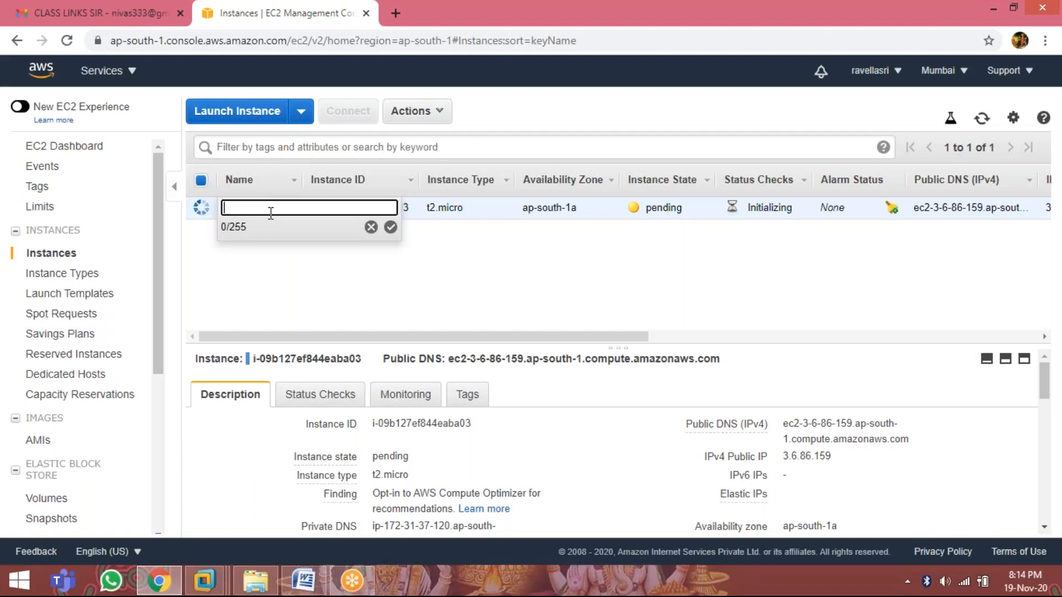
type("w")
key("BackSpace")
type("autoscaleweb")
key("Return")
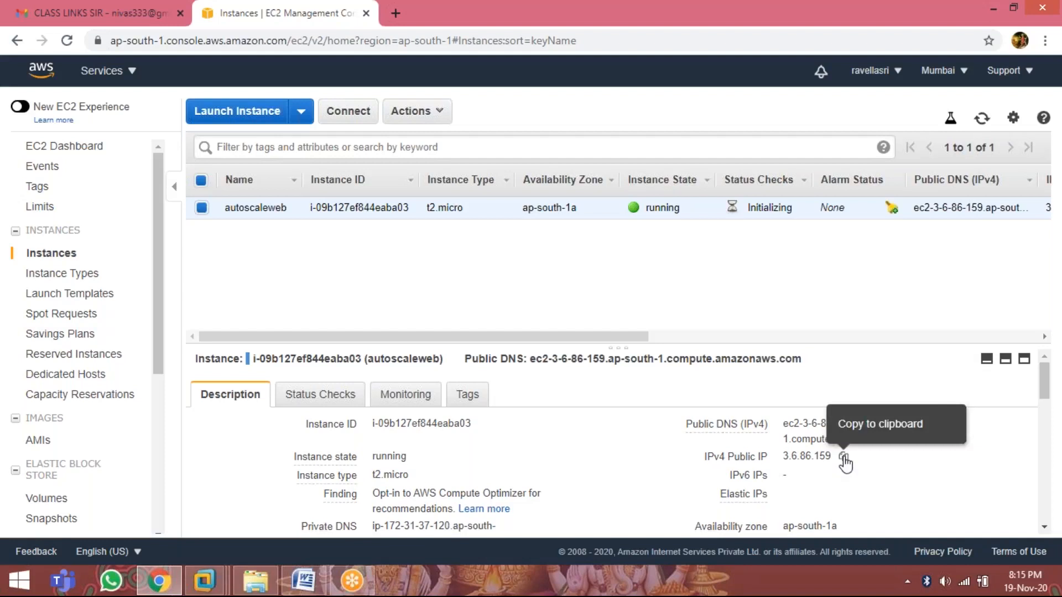
Step: Copy the autoscaleweb instance's public IPv4 address, then start PuTTY and paste 3.6.86.159 as the session's host name
left_click(843, 458)
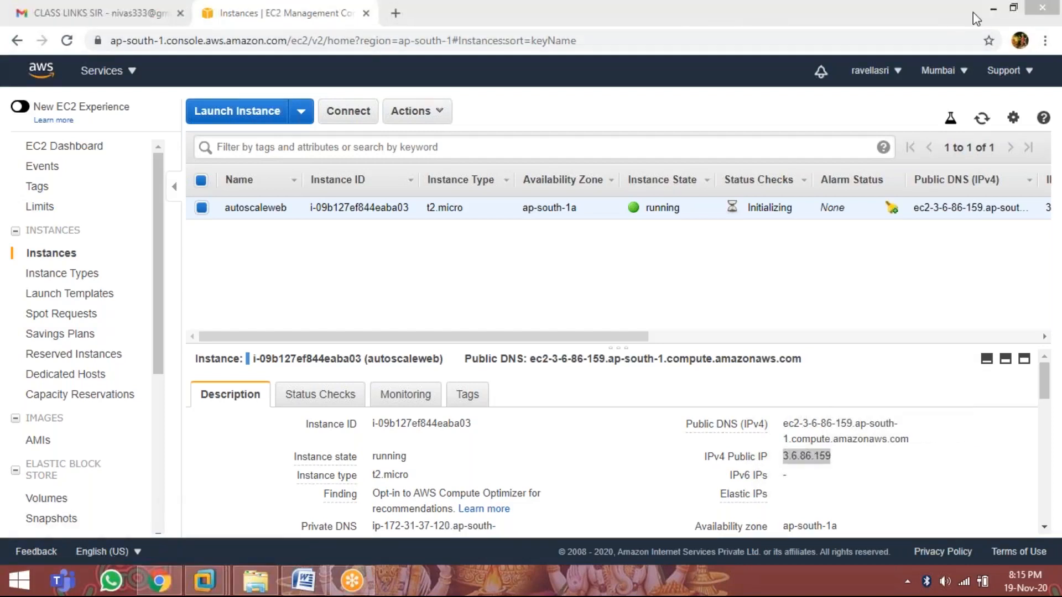
left_click(997, 9)
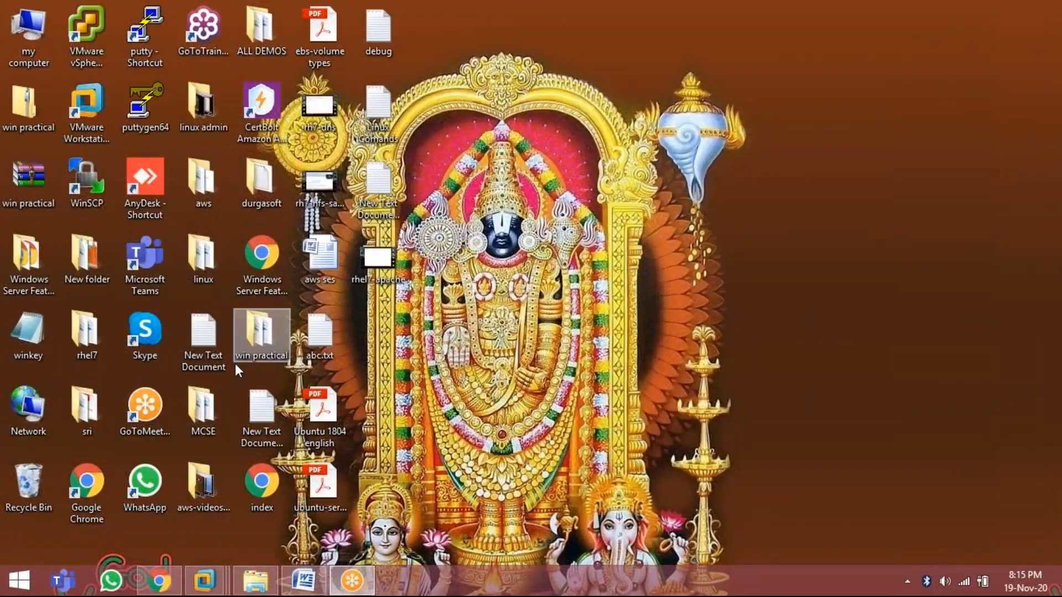
double_click(144, 36)
right_click(569, 218)
left_click(608, 285)
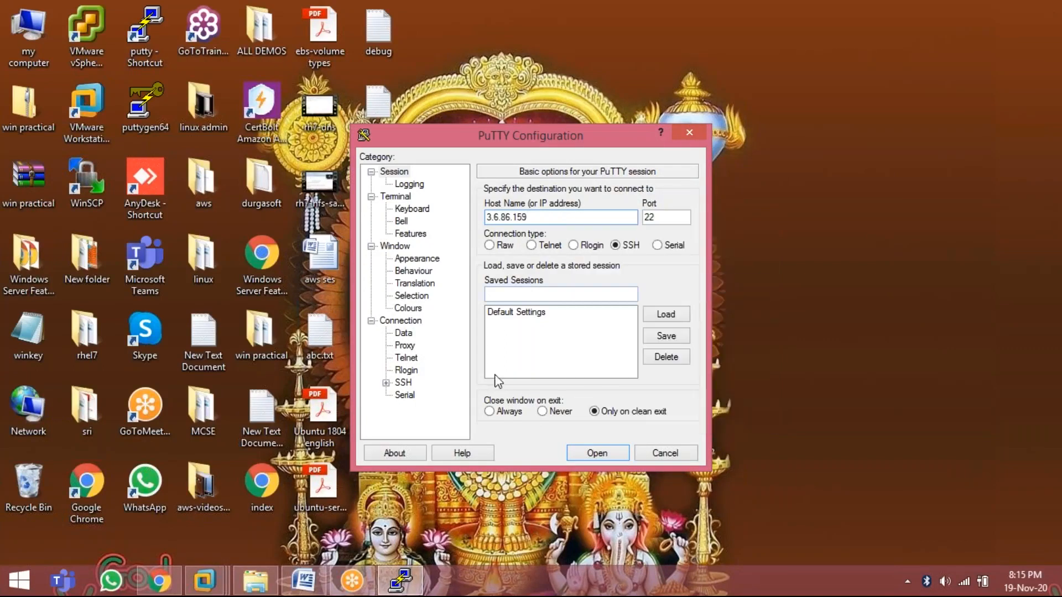
Step: Set dskey1 as the SSH private key for authentication, open the session and trust the server's host key
left_click(385, 383)
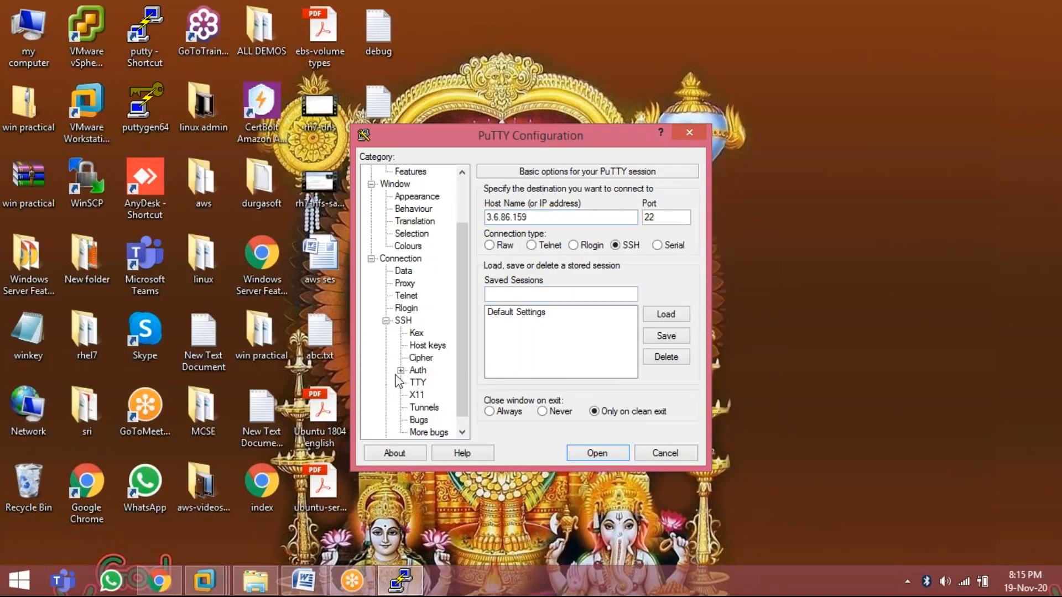
left_click(400, 370)
left_click(420, 371)
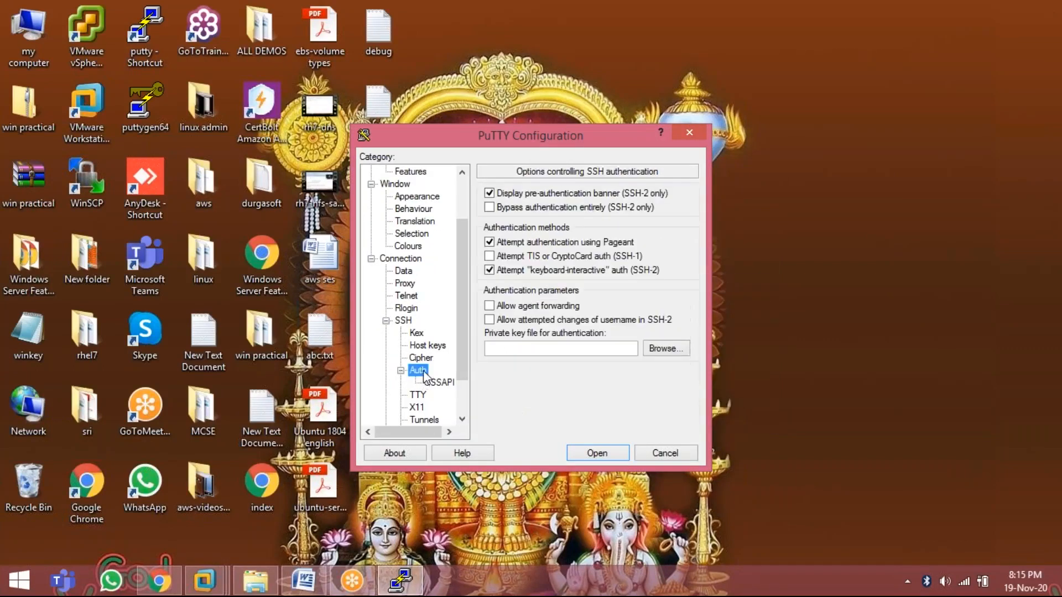
left_click(674, 349)
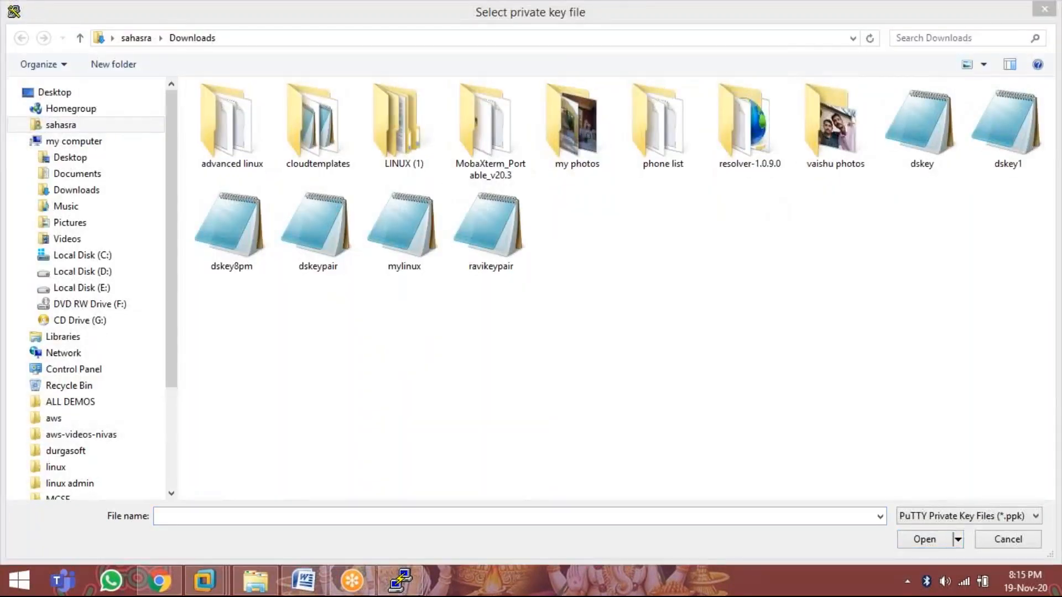
double_click(1001, 135)
left_click(586, 454)
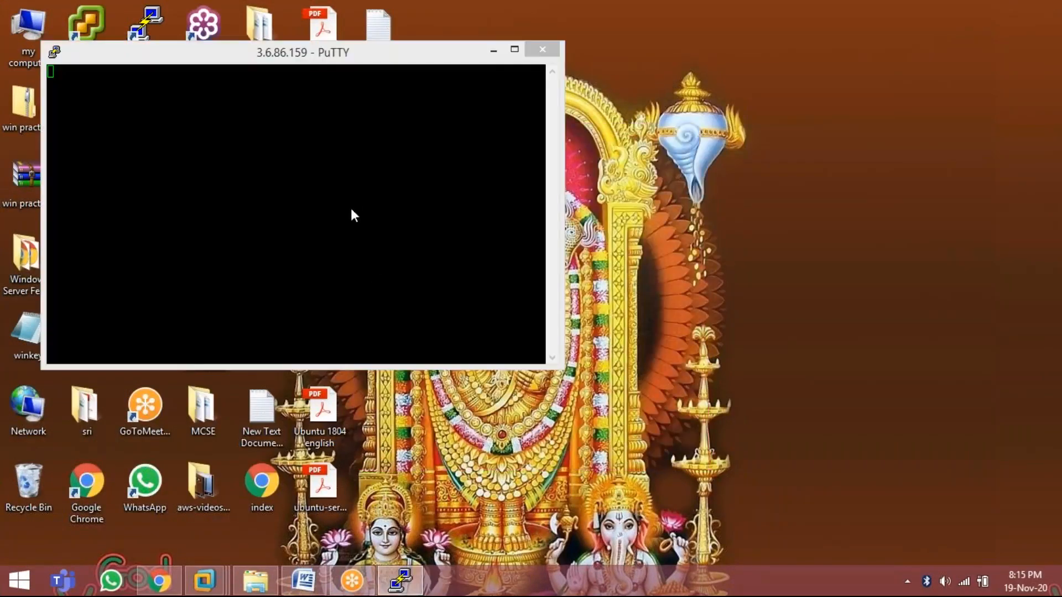
left_click(429, 398)
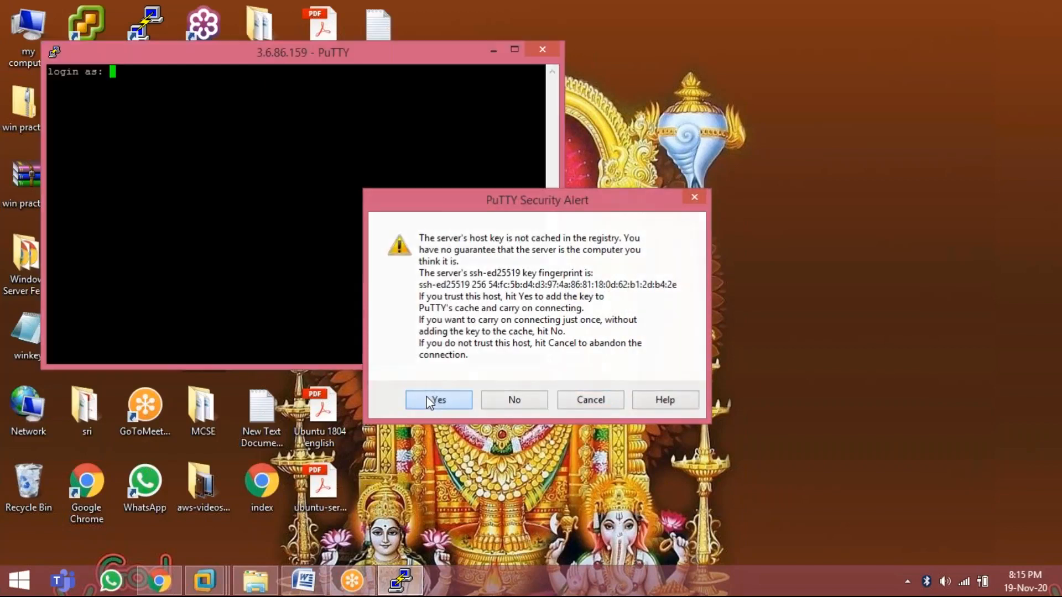
Step: Log in as ec2-user and switch to the root user with sudo su
type("ec")
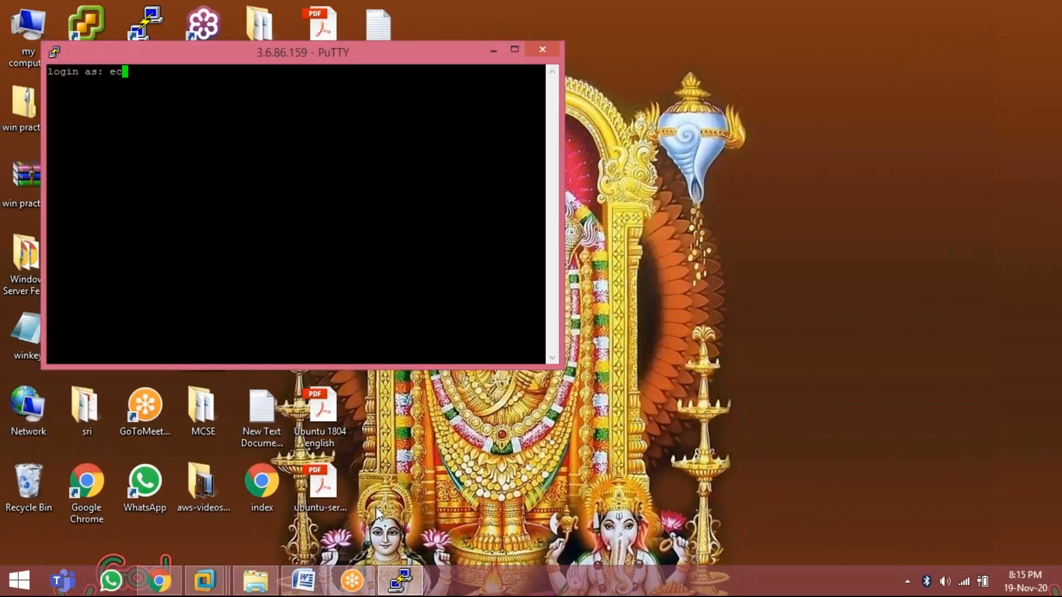
type("2-user")
key("Return")
type("sudo su")
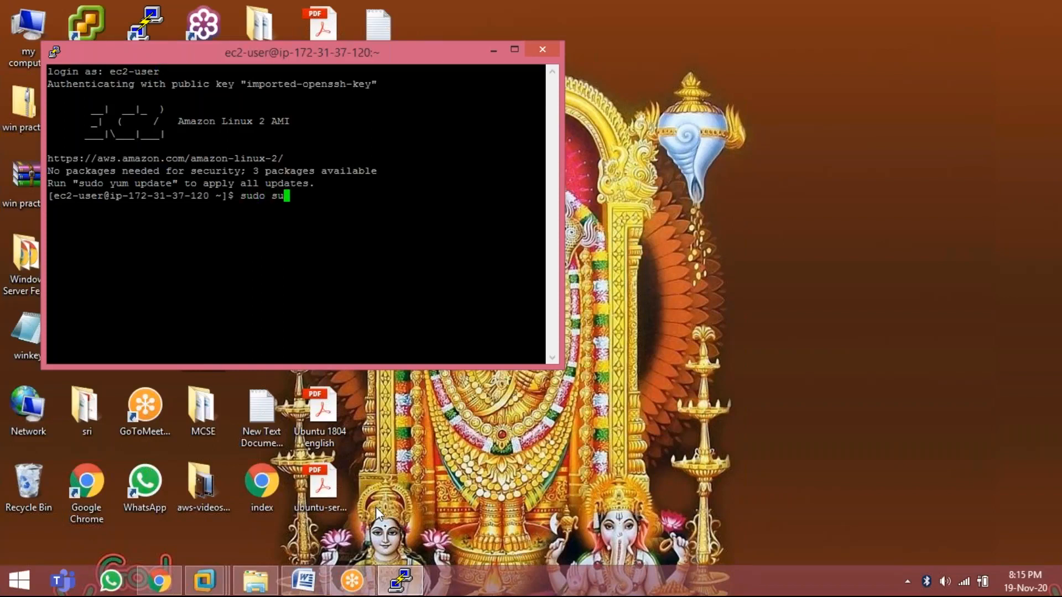
key("Return")
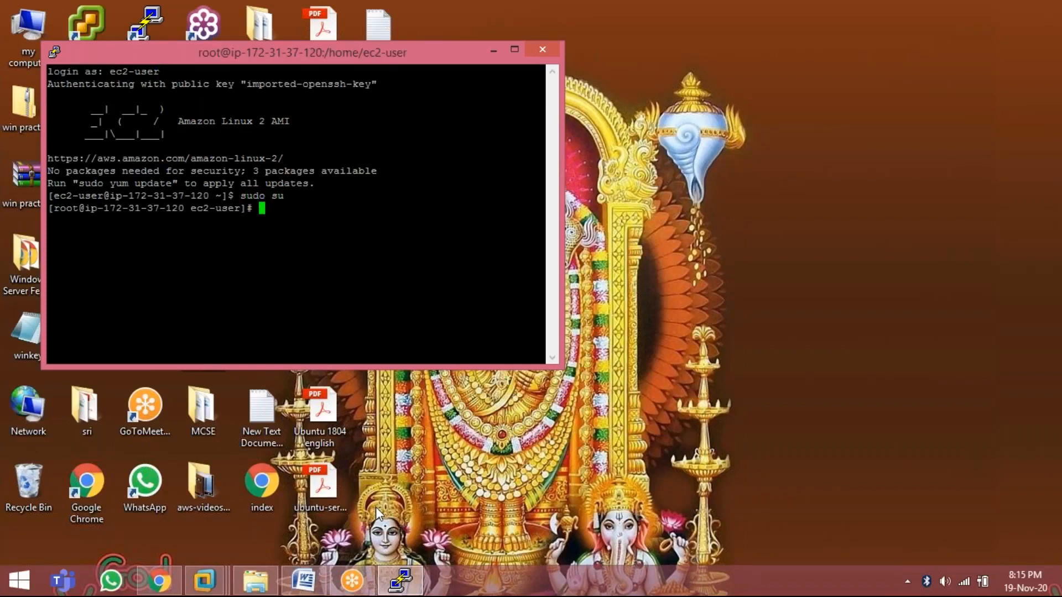
Step: Install the Apache web server with yum install httpd -y
type("yum install httpd")
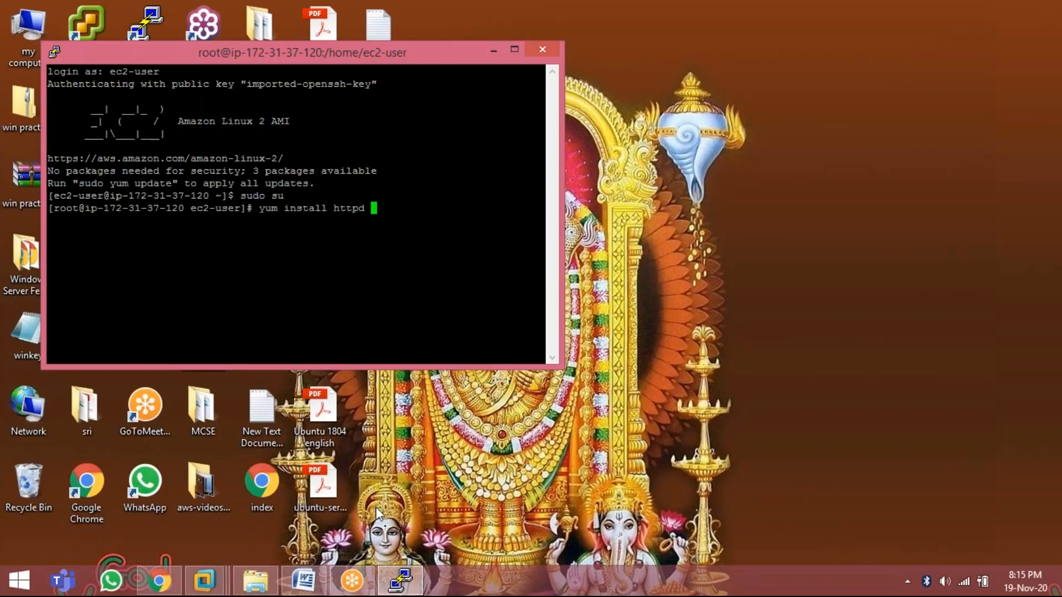
type(" -y")
key("Return")
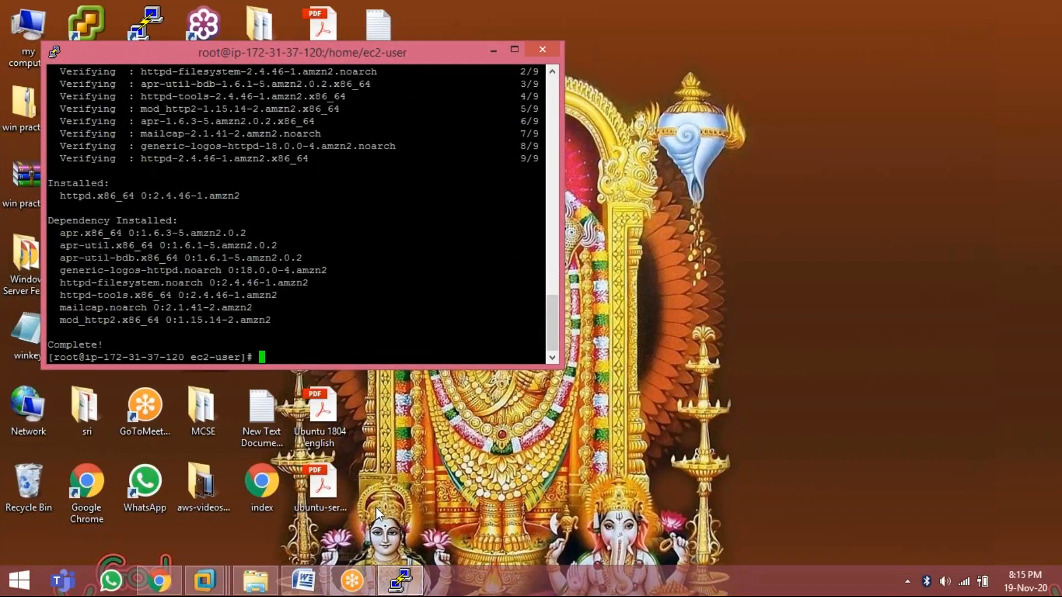
Step: Create index.html in /var/www/html with cat, containing the line "THIS IS AUTOSCALING WEB SITE"
type("cd /var/www/html")
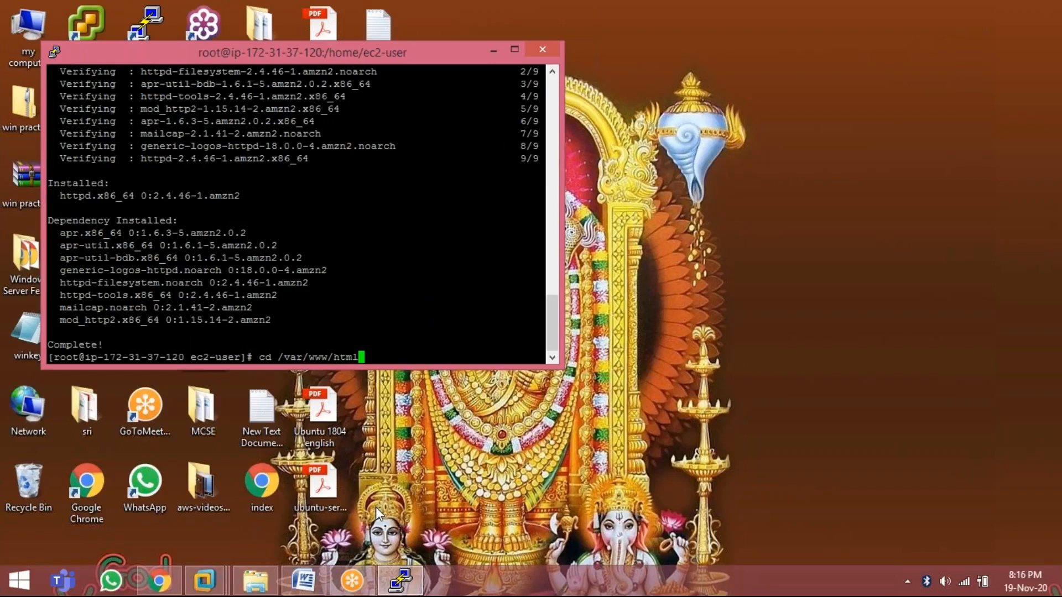
key("Return")
type("cat ")
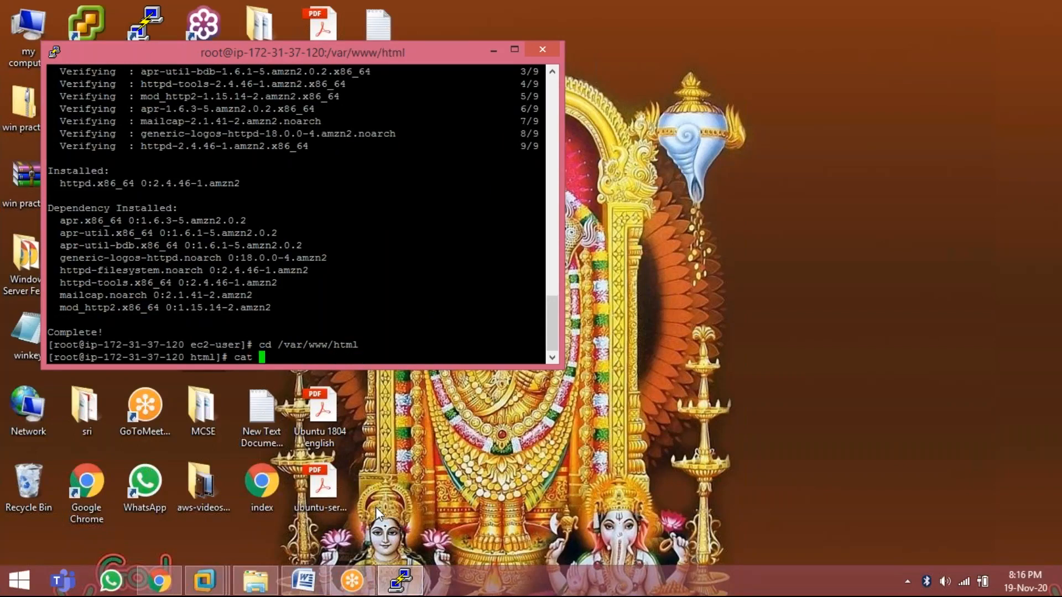
type("> index.html")
key("Return")
type("THIS IS AUTO")
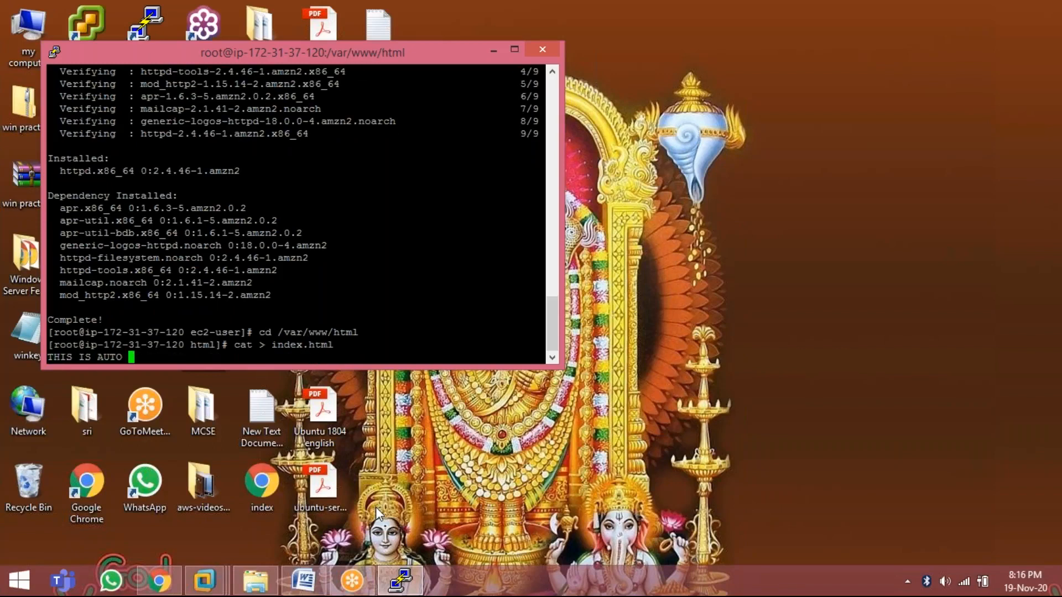
type("C")
type("C")
type("ALING ")
type("WEB SITE")
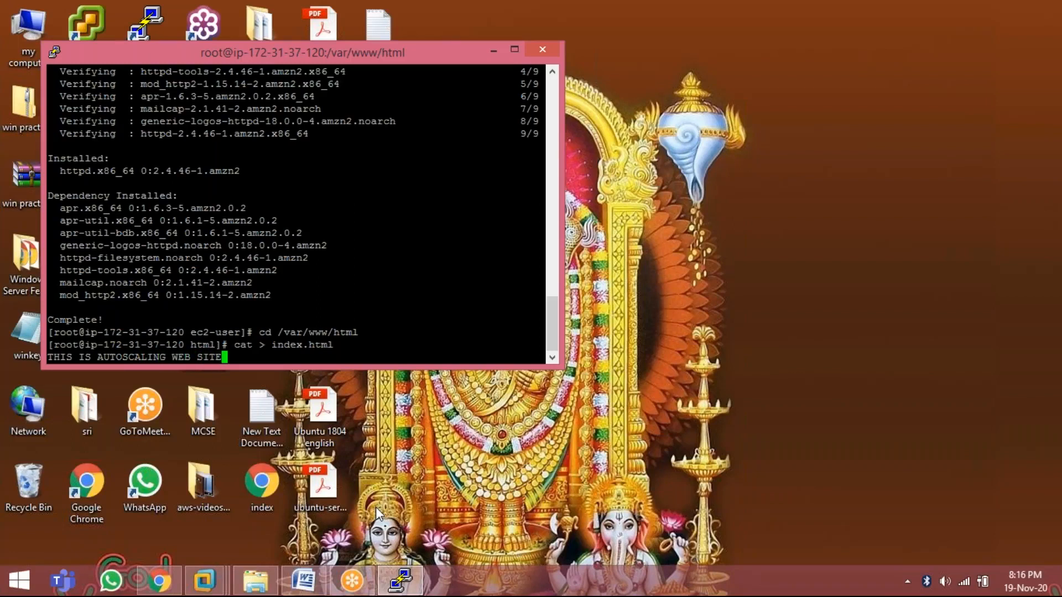
key("Return")
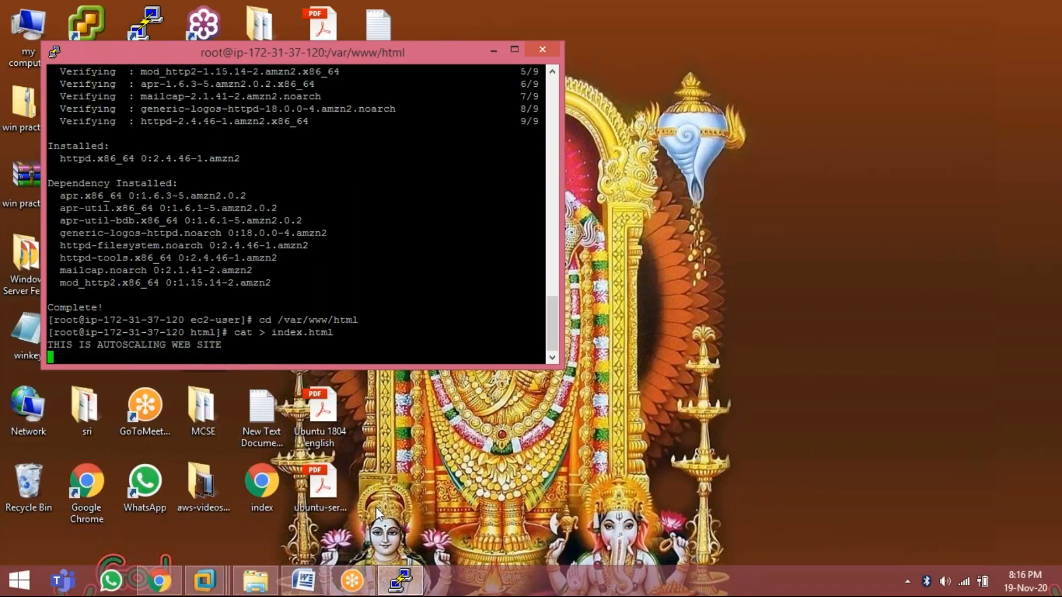
key("ctrl+d")
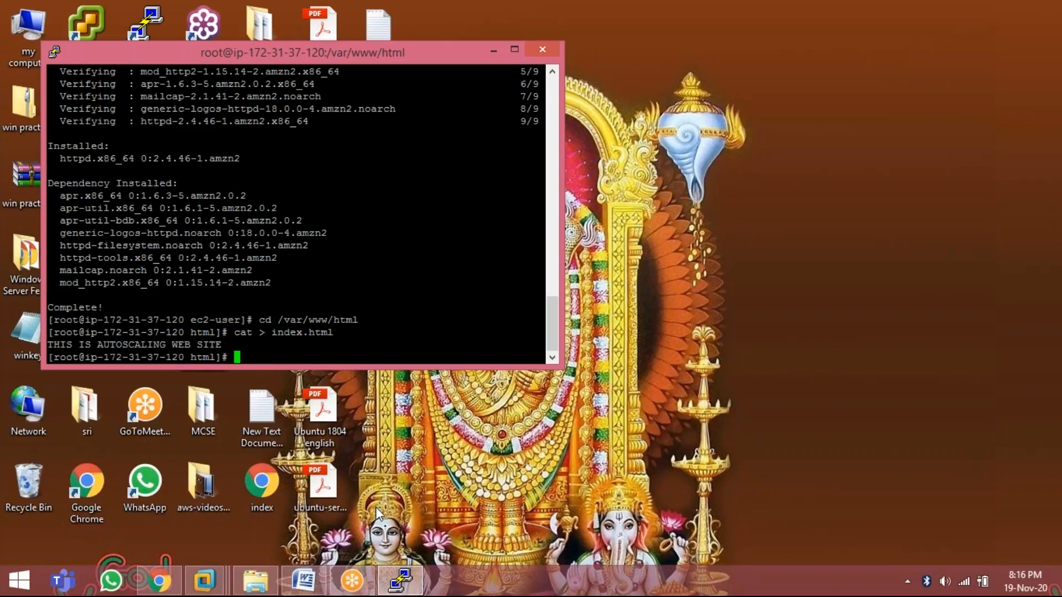
Step: Start the httpd service and enable it at boot with chkconfig httpd on
type("service httpd start")
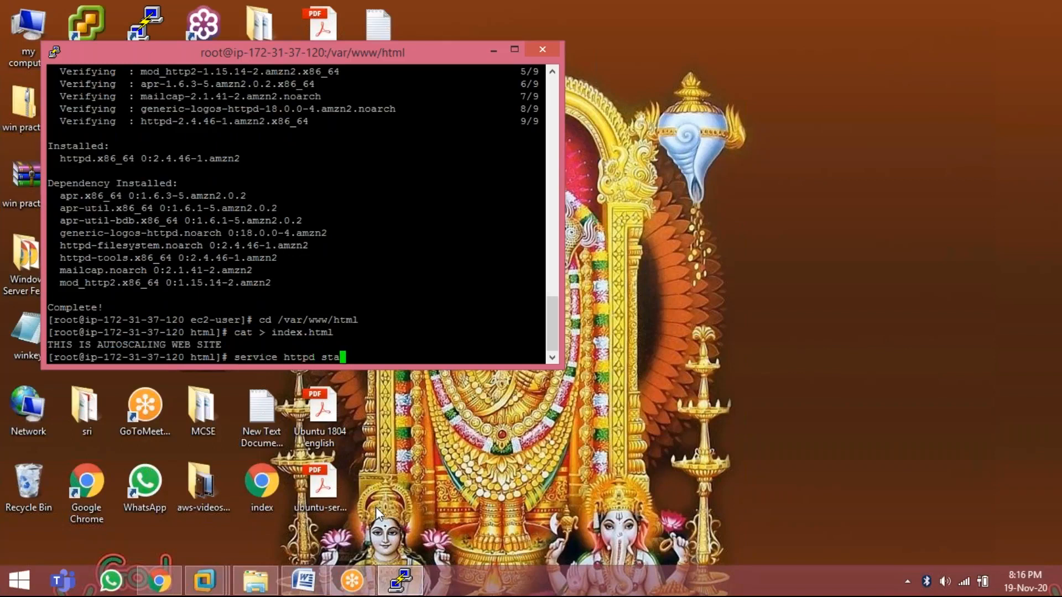
key("Return")
type("chkcofig")
key("BackSpace")
key("BackSpace")
key("BackSpace")
key("BackSpace")
type("nfig httpd on")
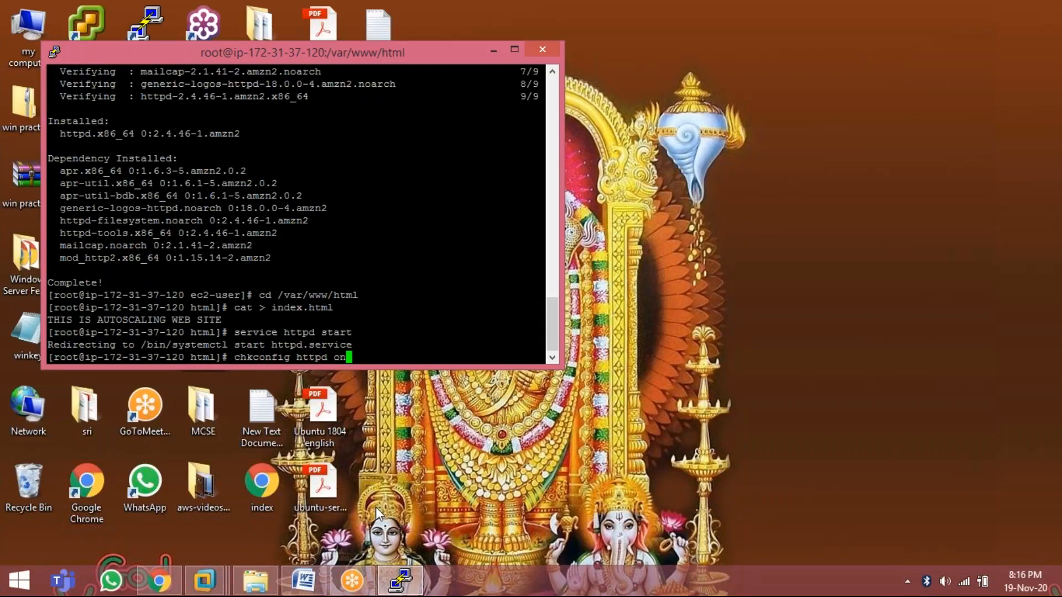
key("Return")
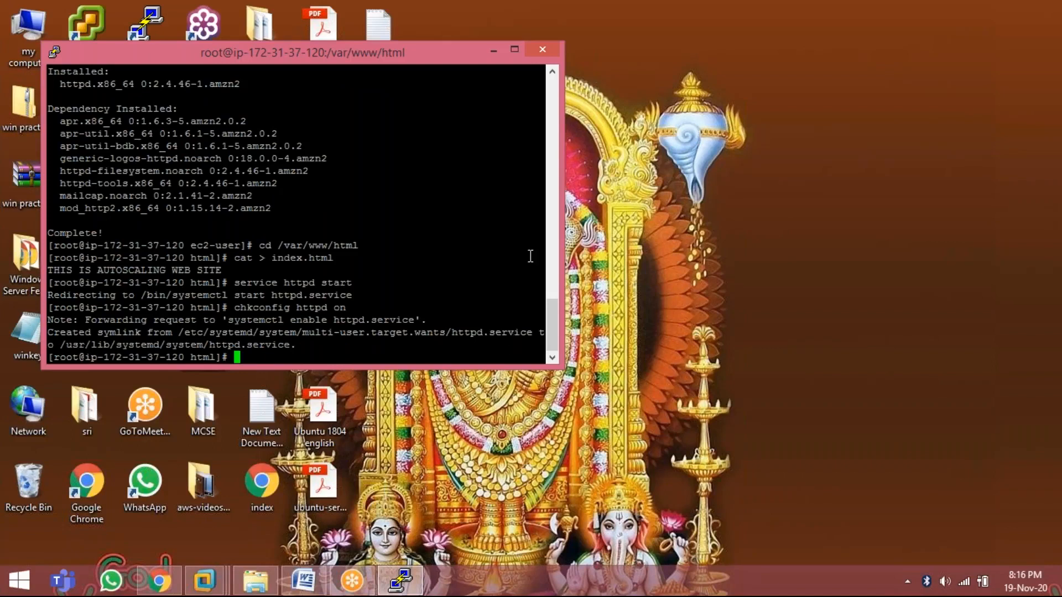
Step: Switch to Chrome, check the website at 3.6.86.159 in a new tab, and close that tab
left_click(161, 581)
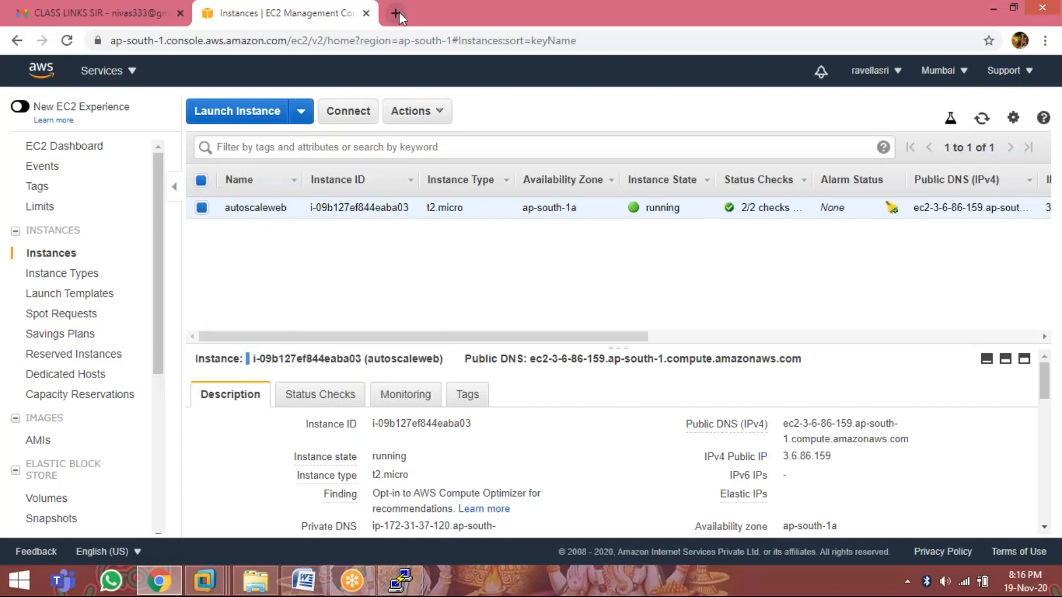
left_click(396, 13)
right_click(296, 41)
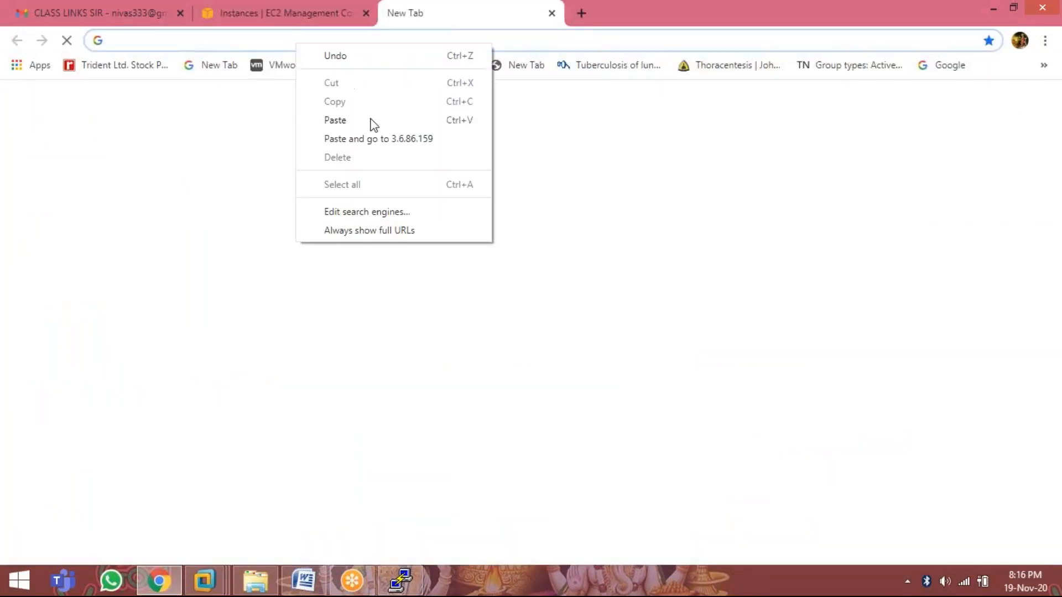
left_click(369, 121)
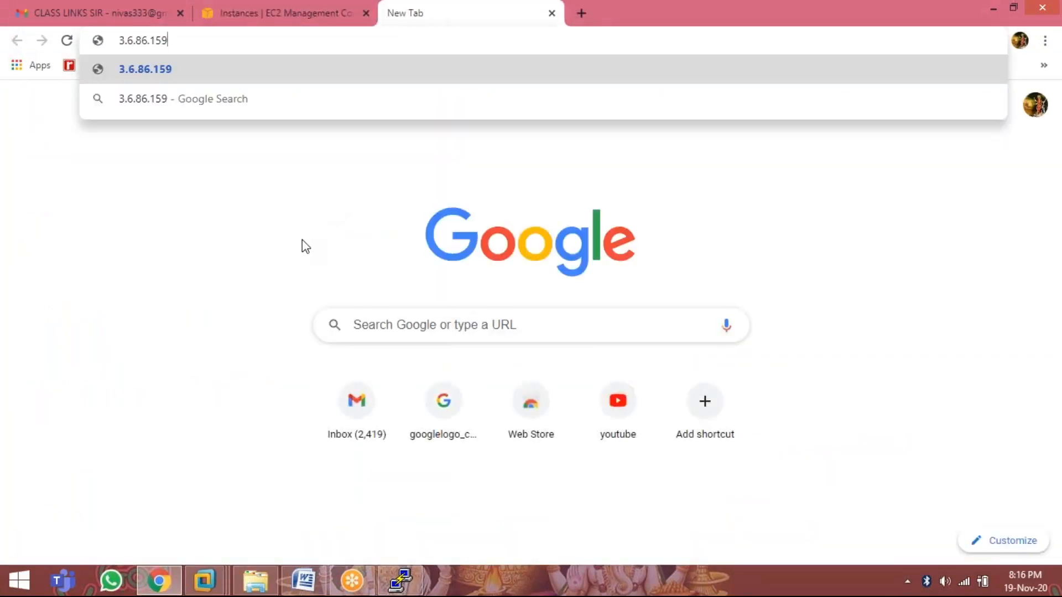
key("Return")
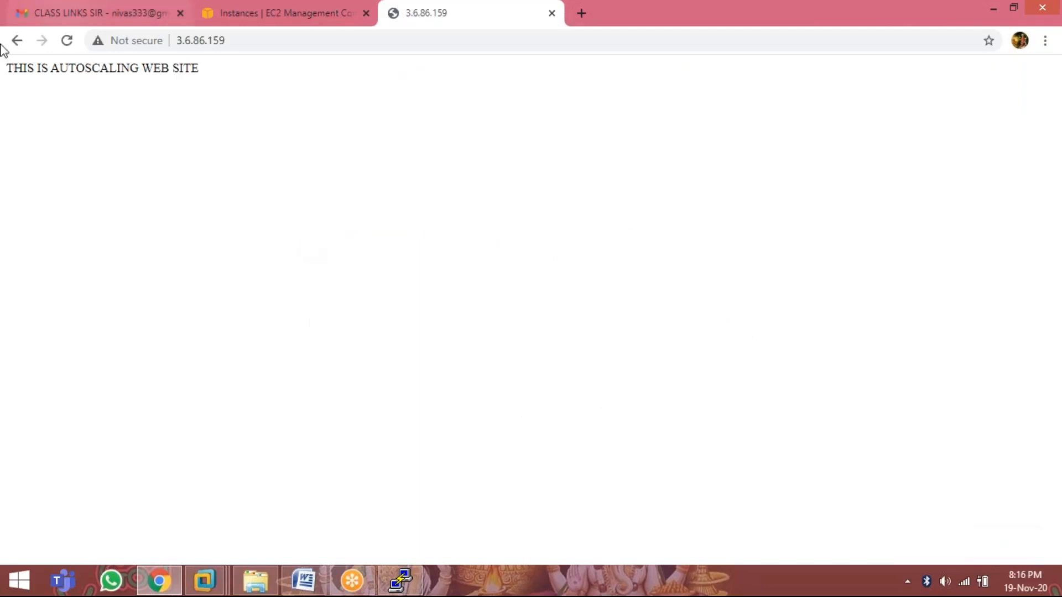
left_click(551, 13)
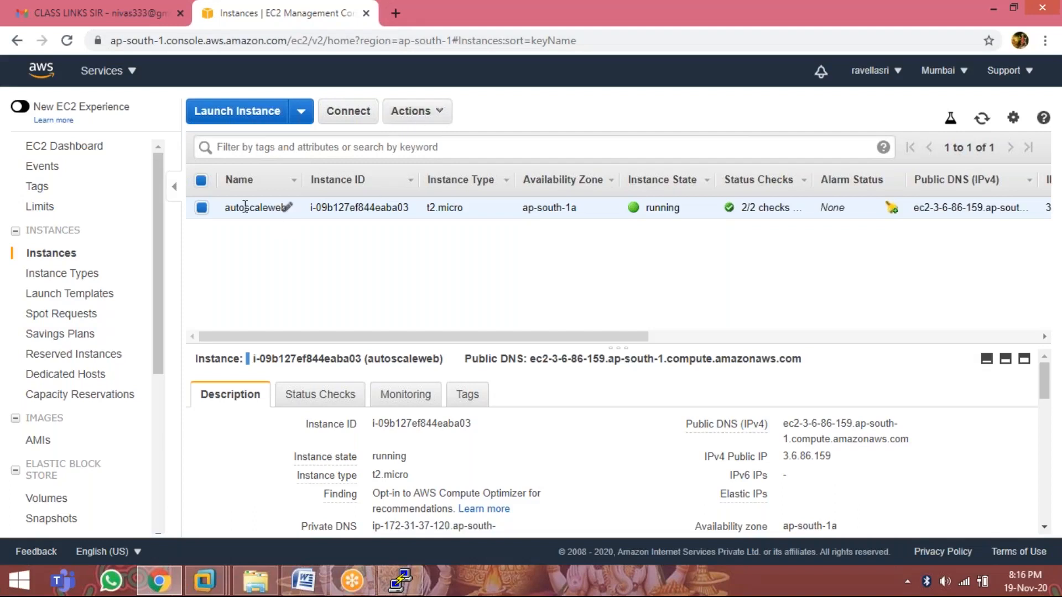
Step: Stop the autoscaleweb instance and confirm the stop
left_click(418, 113)
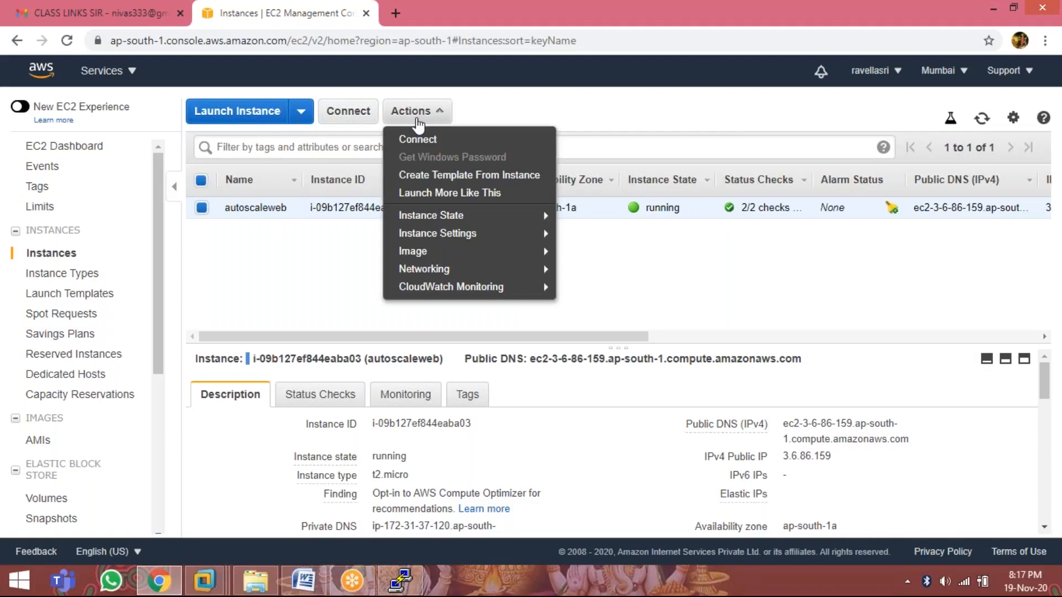
mouse_move(442, 219)
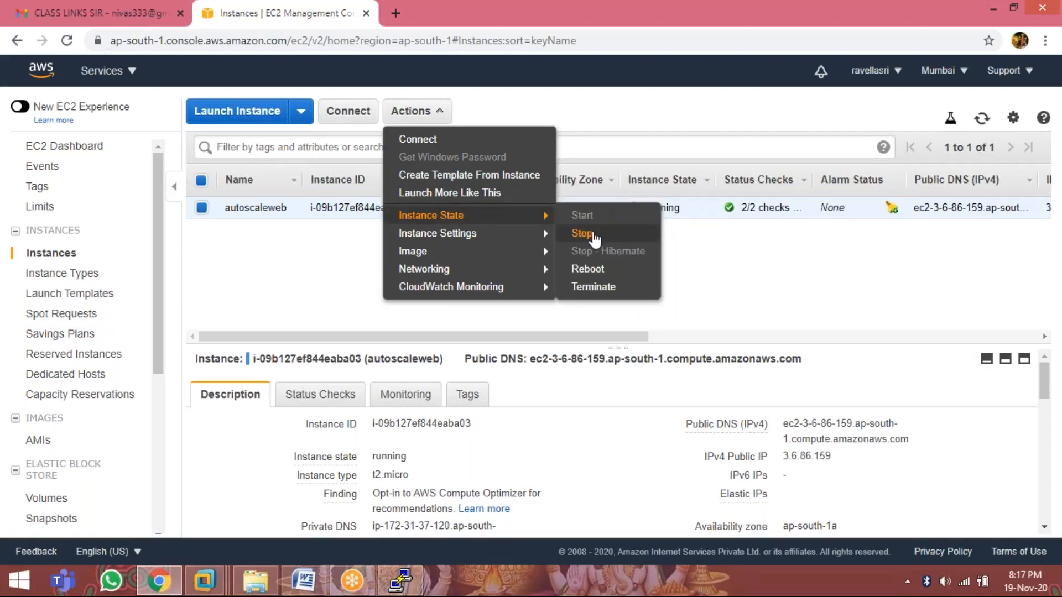
left_click(582, 233)
left_click(788, 418)
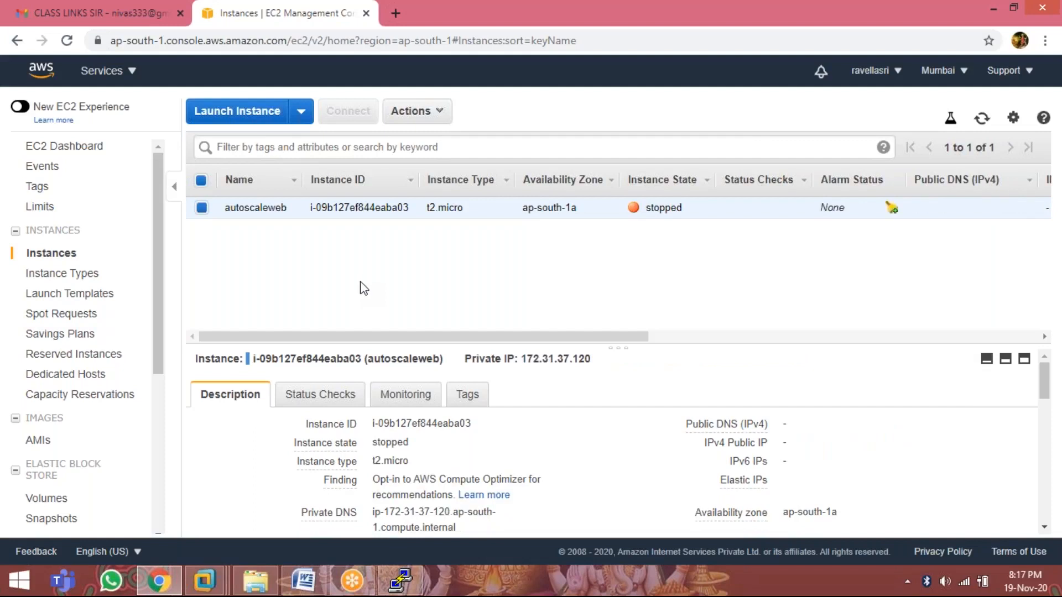
Step: Create an image from the stopped autoscaleweb instance, named myautoscaleimg with the description autoscaletest
left_click(428, 111)
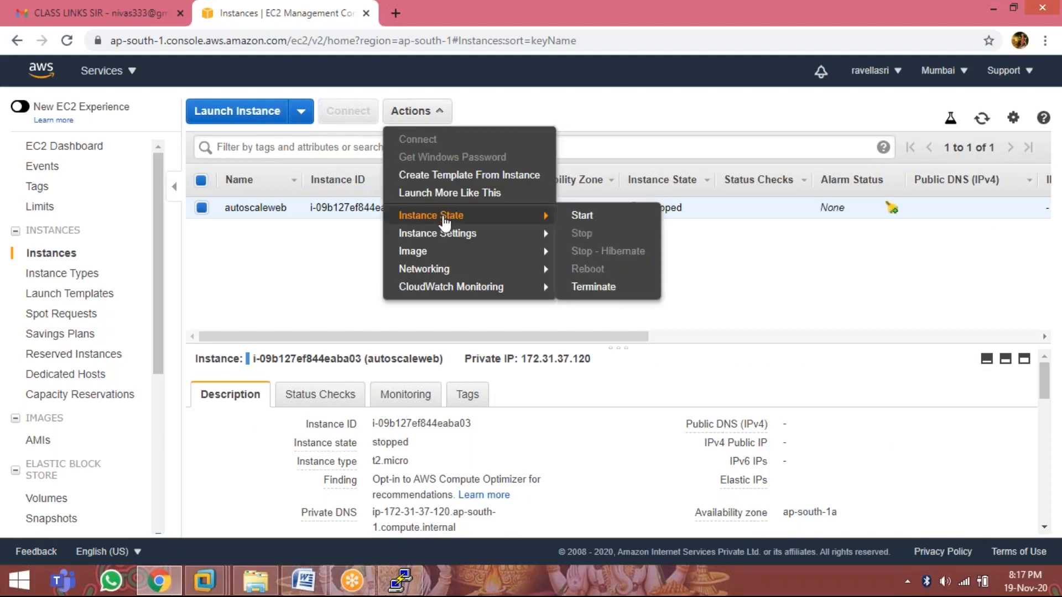
mouse_move(436, 257)
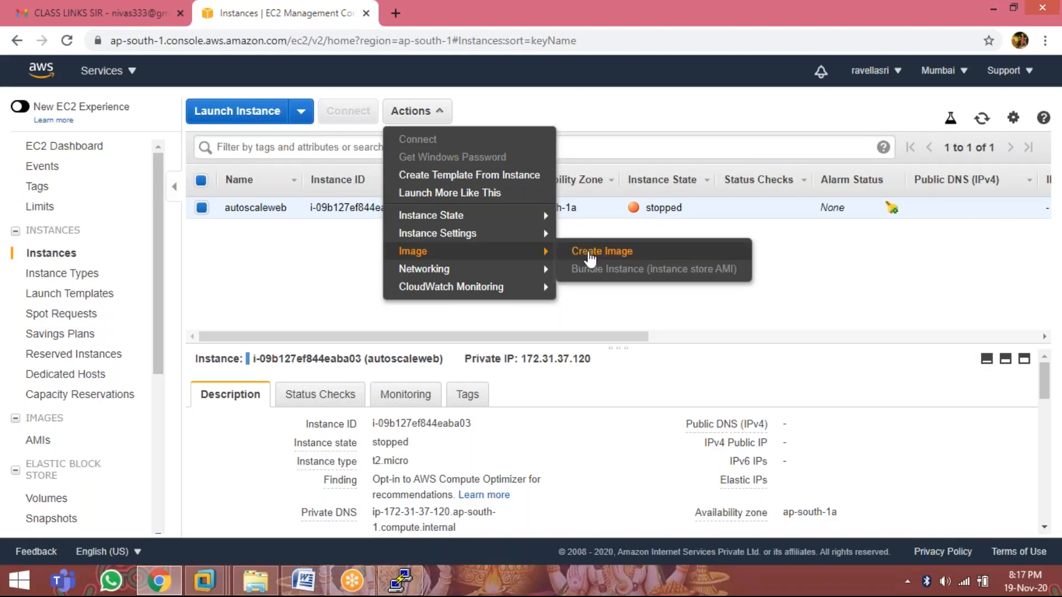
left_click(590, 254)
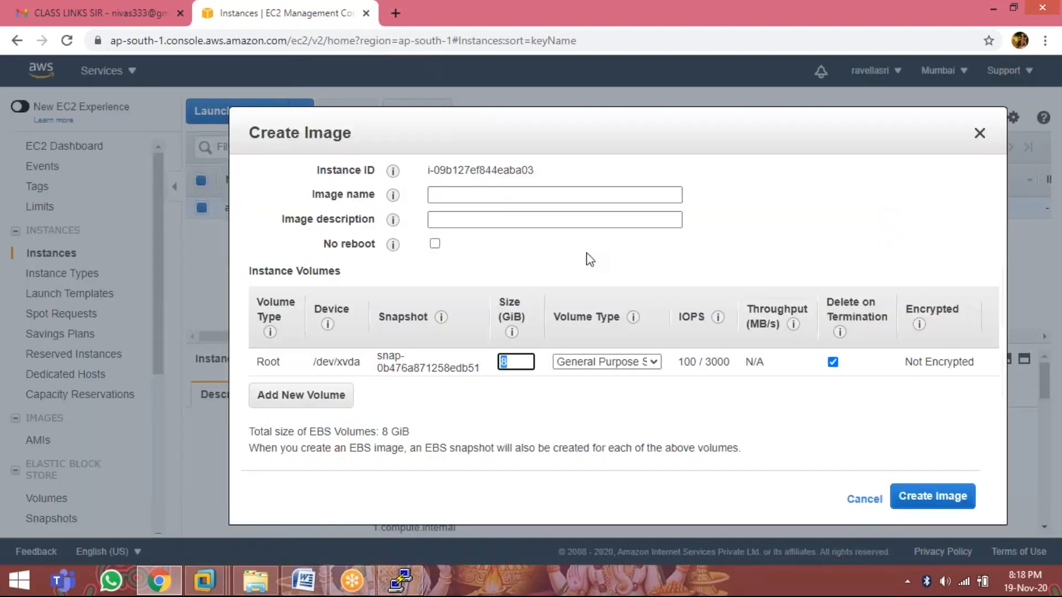
left_click(486, 195)
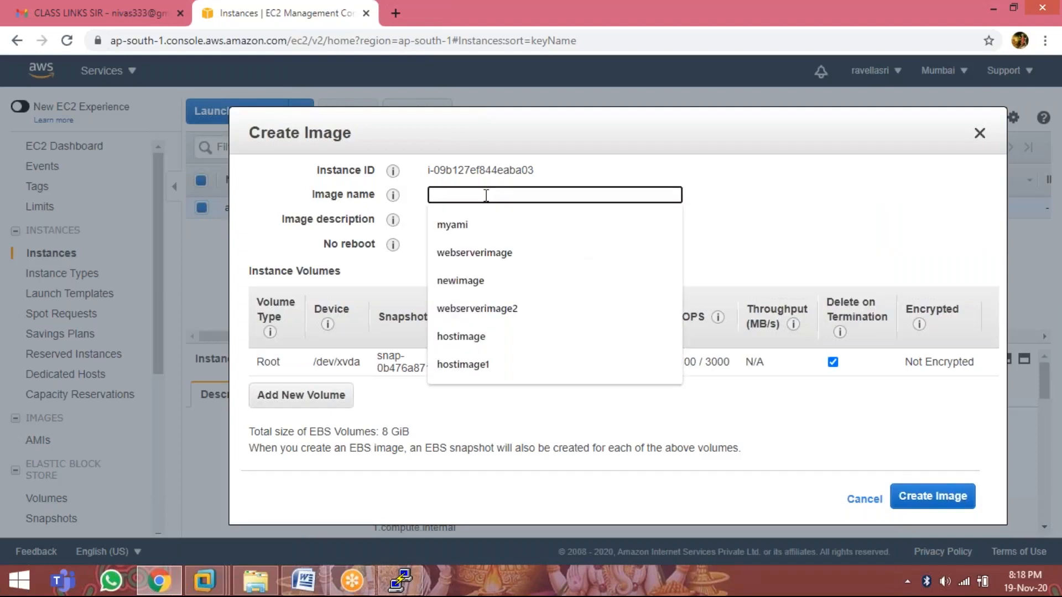
type("my")
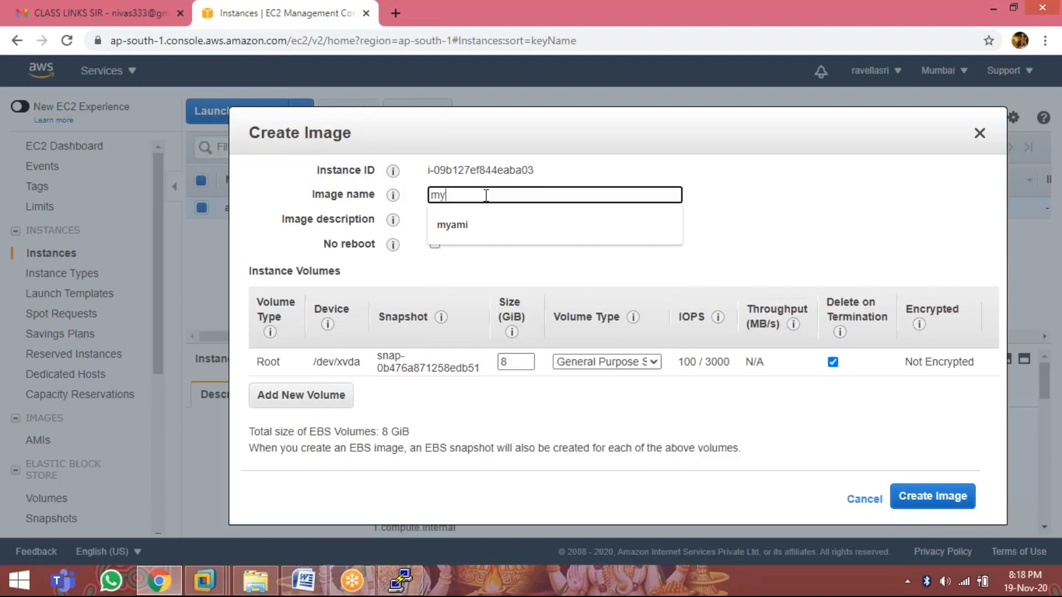
type("autos")
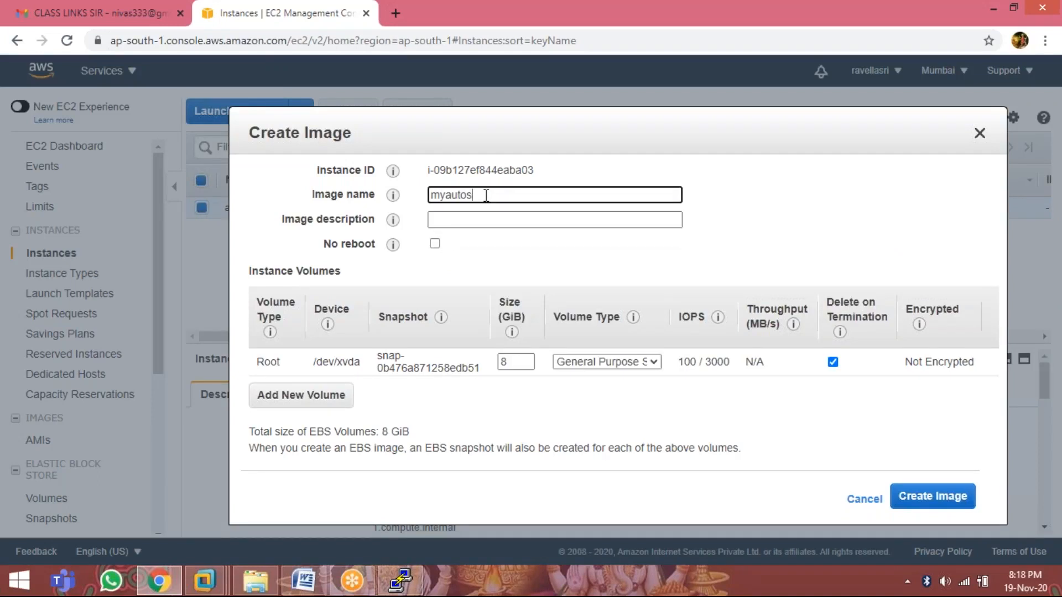
type("caleimg")
left_click(513, 225)
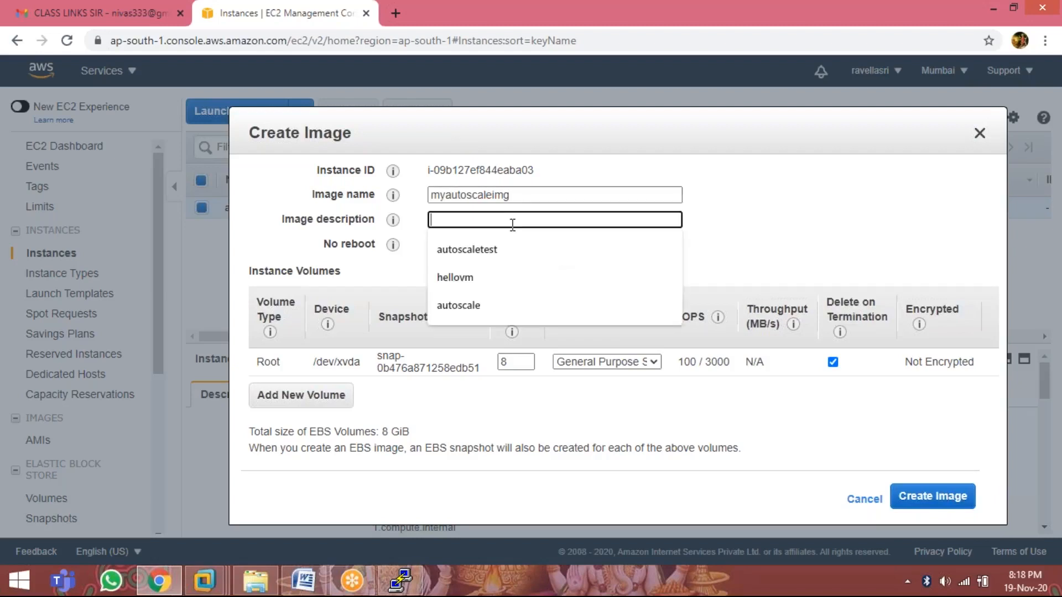
left_click(508, 246)
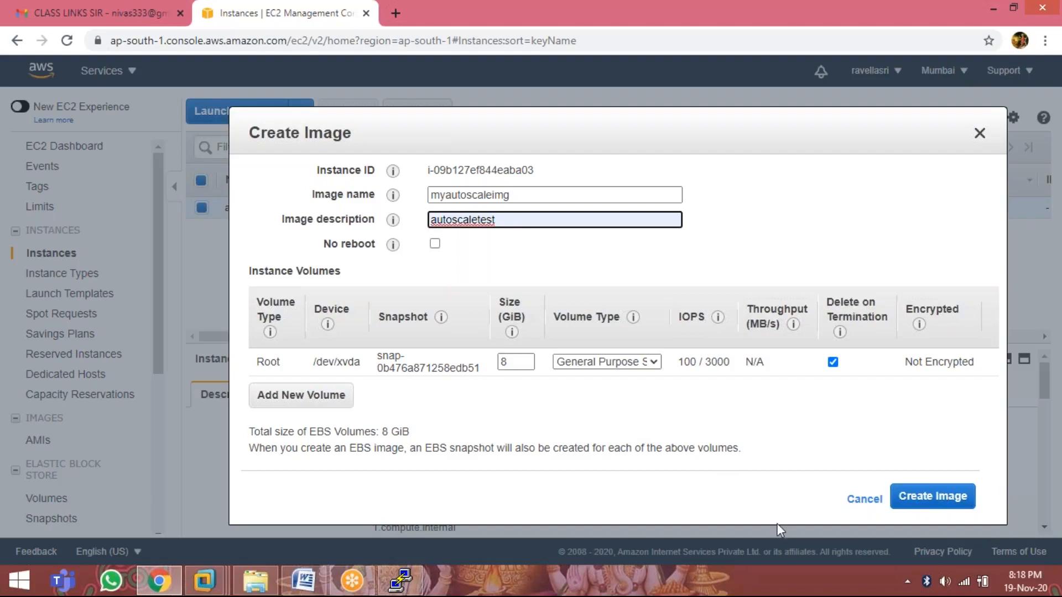
left_click(926, 504)
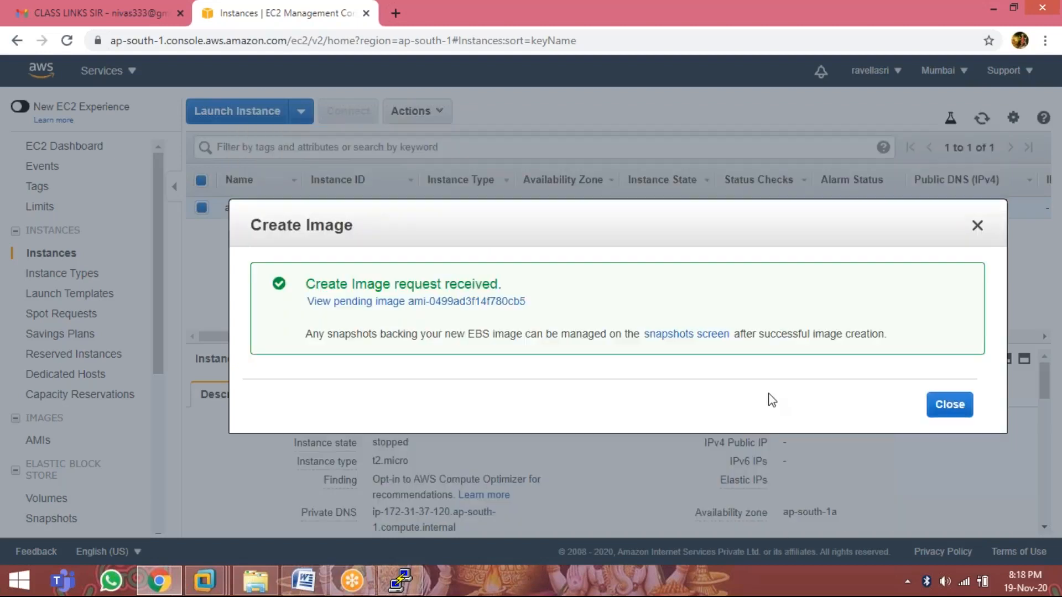
left_click(949, 405)
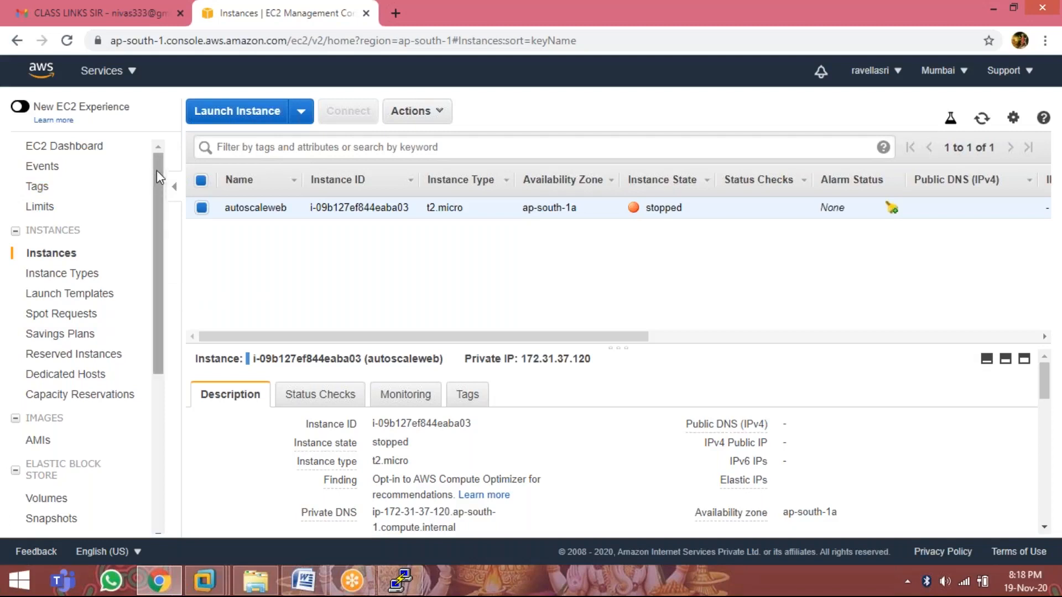
Step: Open the AMIs list to check the status of the myautoscaleimg image
left_click_drag(157, 170, 154, 205)
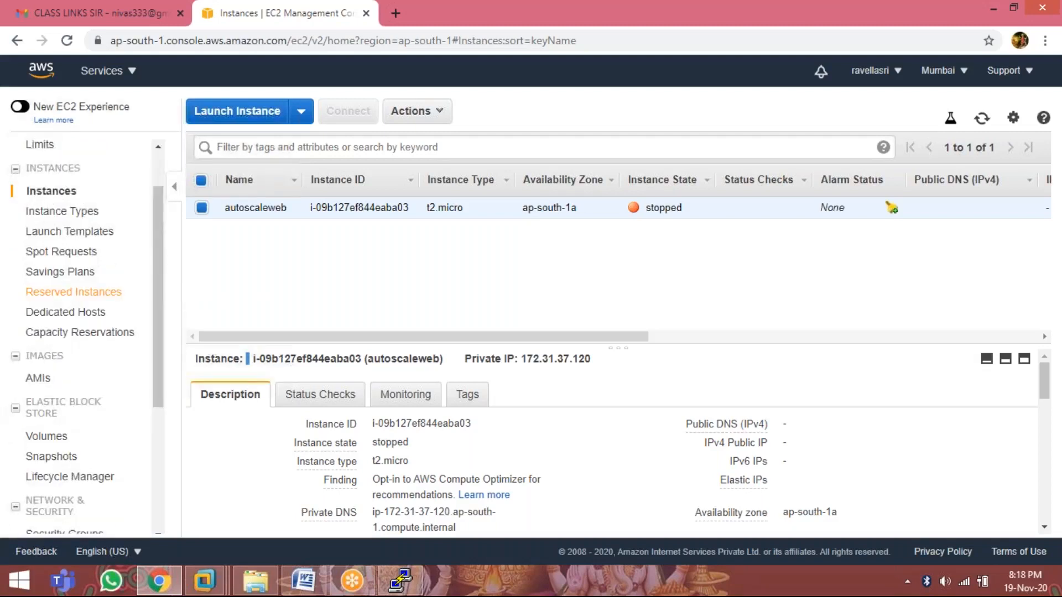
left_click(41, 381)
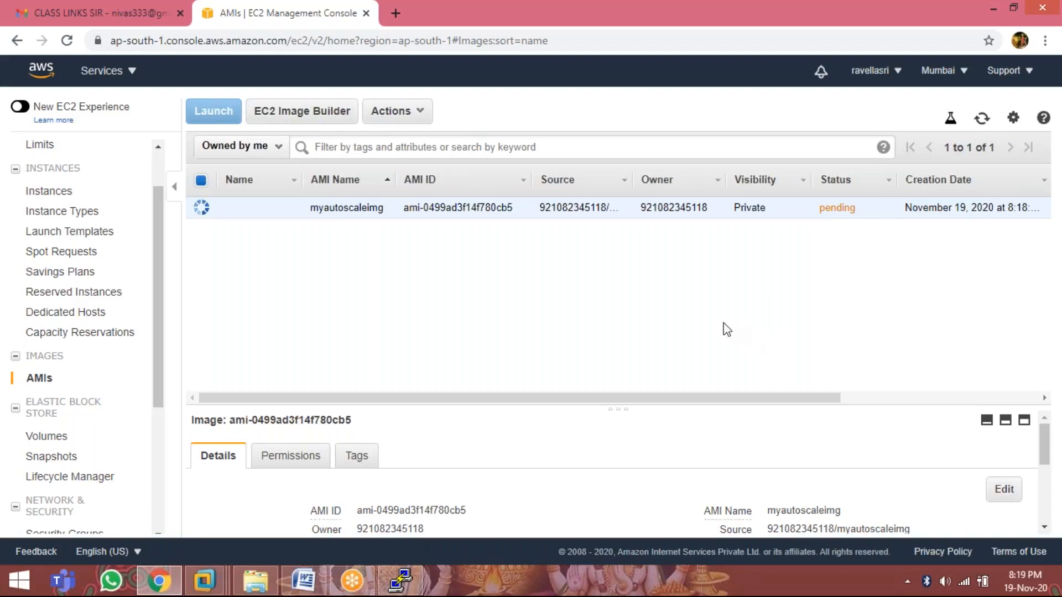
Step: Look through the full list of AWS services for the auto scaling service
left_click(96, 76)
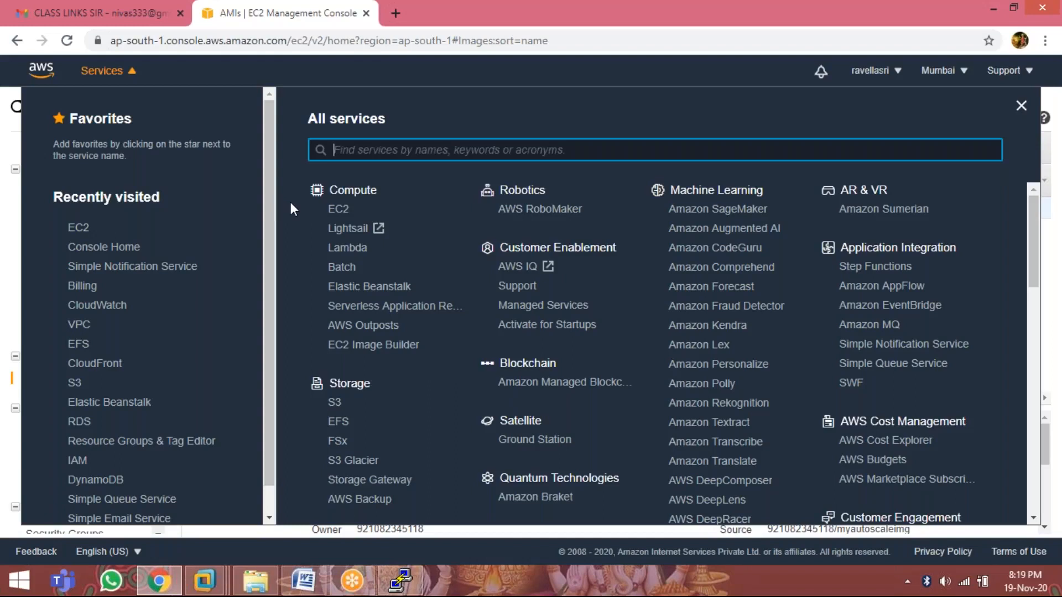
scroll(396, 327, "down", 4)
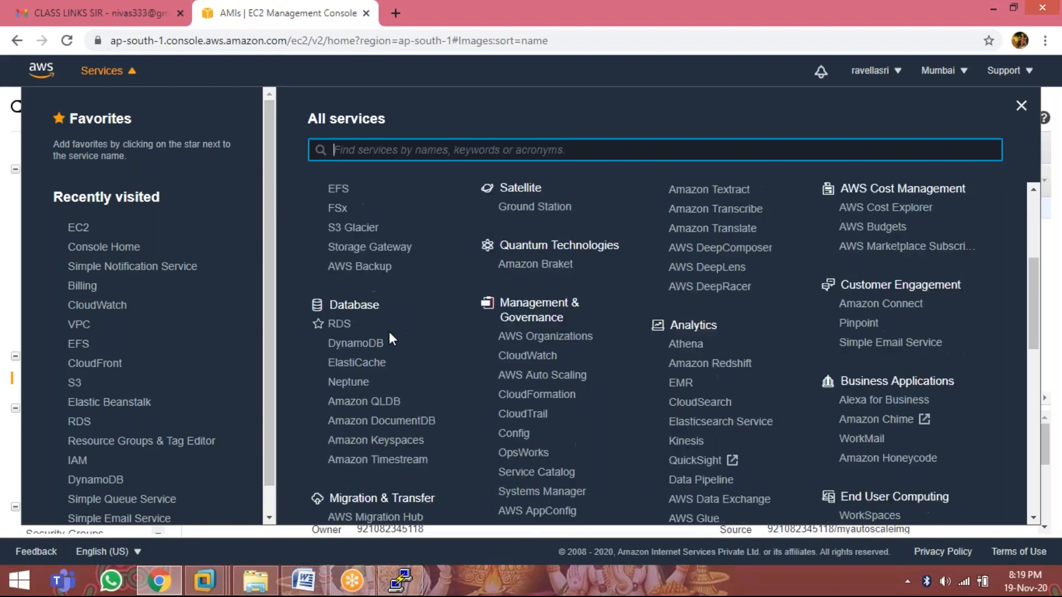
scroll(389, 330, "down", 3)
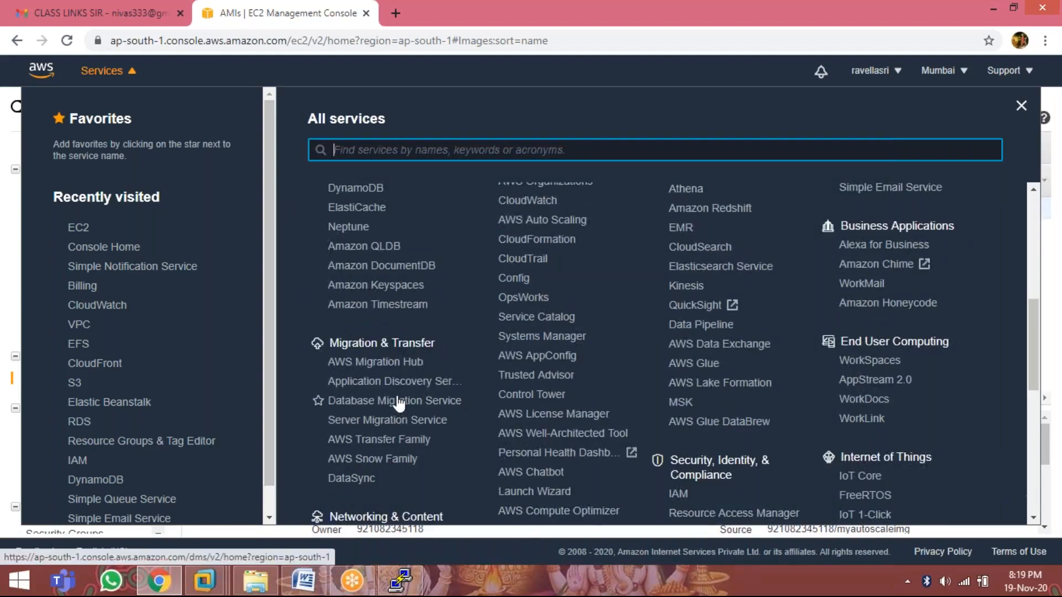
scroll(396, 398, "down", 4)
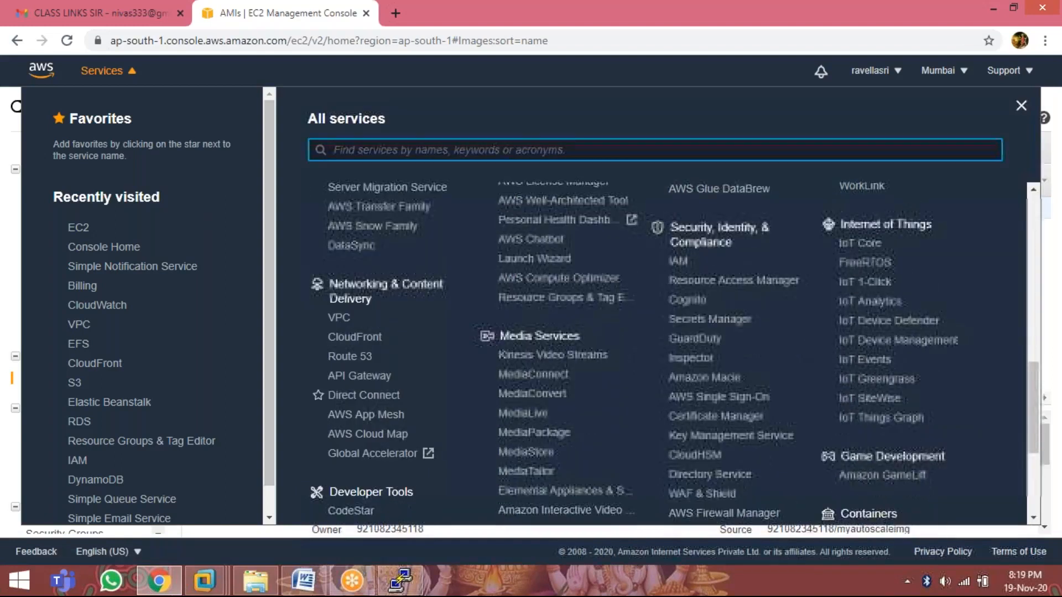
scroll(401, 390, "down", 3)
scroll(400, 390, "up", 5)
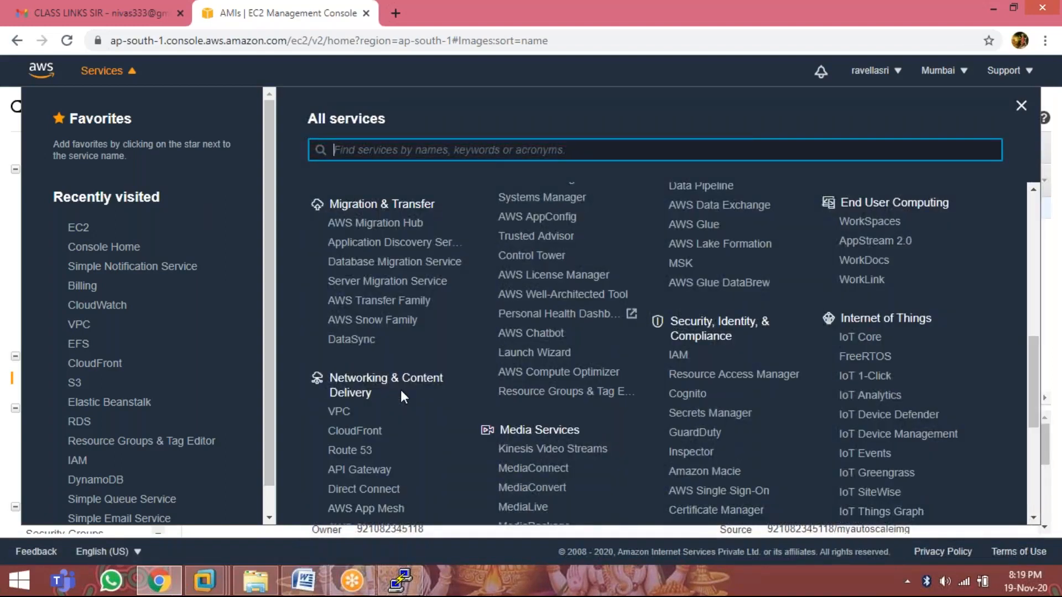
scroll(400, 390, "up", 1)
scroll(174, 351, "down", 1)
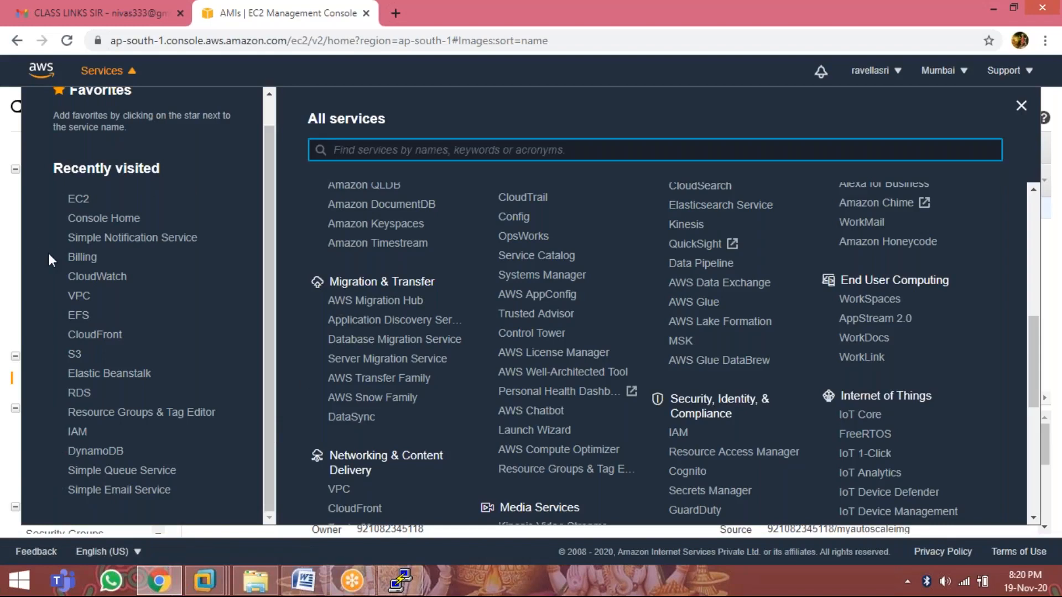
scroll(402, 242, "up", 3)
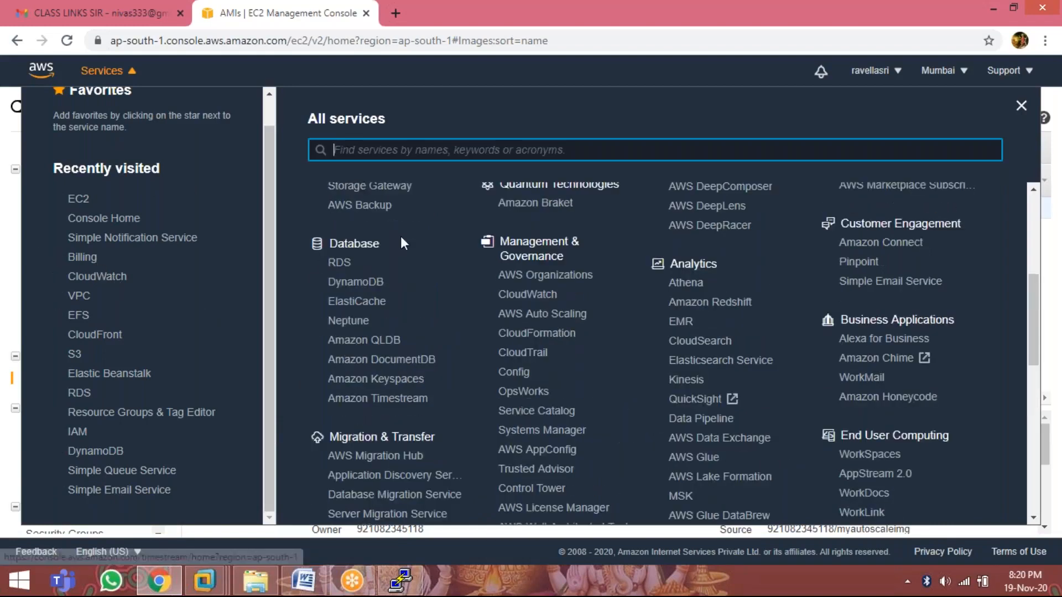
scroll(400, 236, "up", 5)
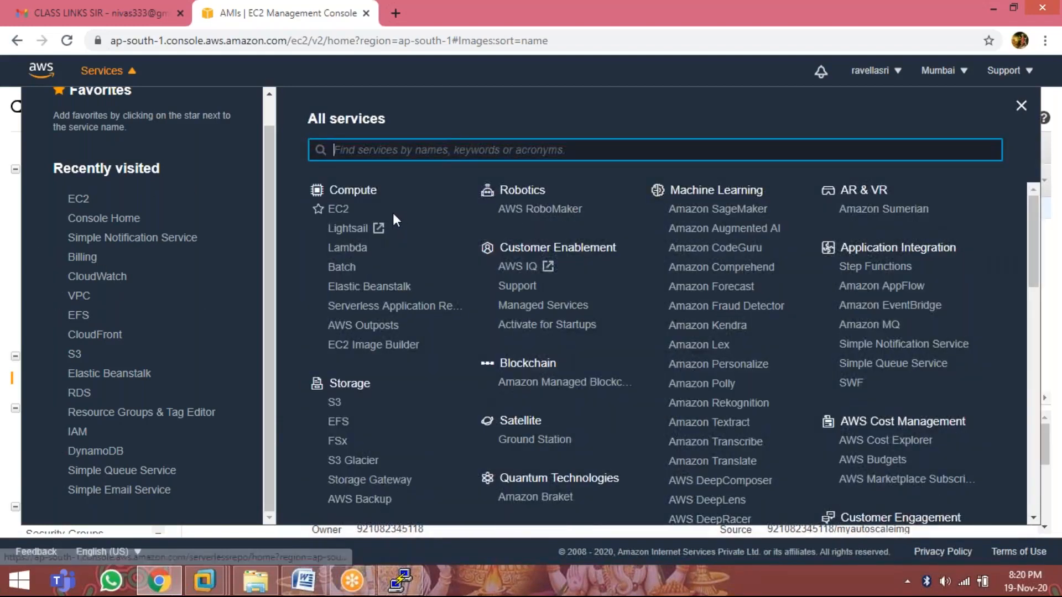
scroll(384, 218, "down", 3)
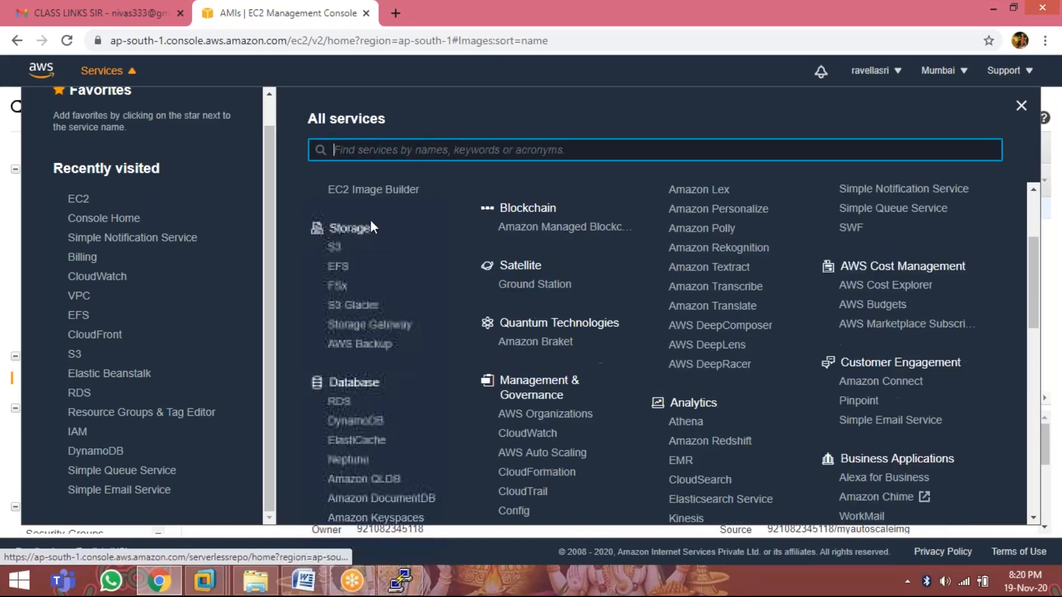
scroll(370, 220, "up", 1)
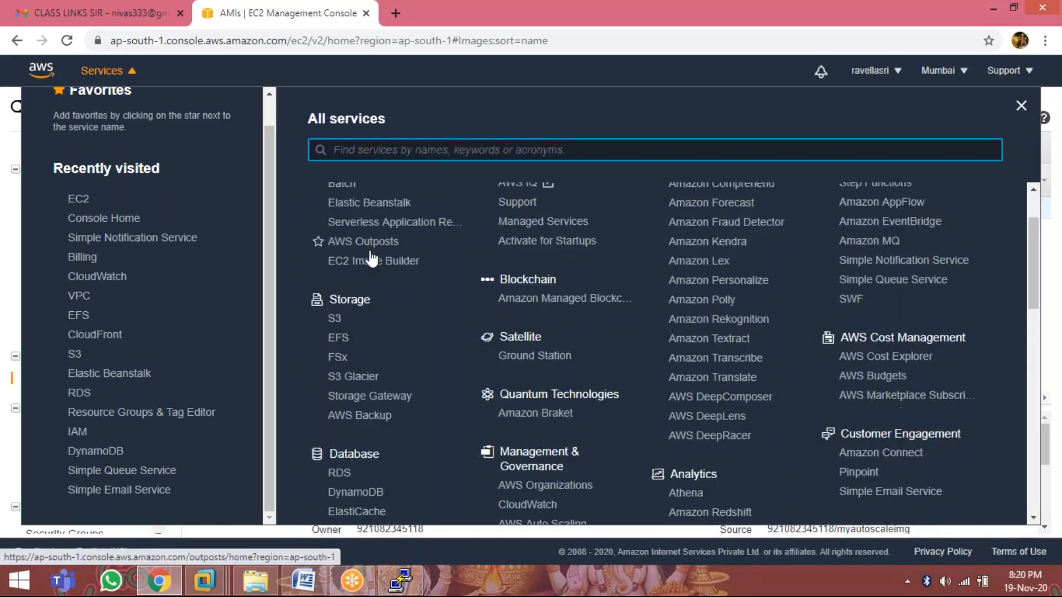
scroll(368, 271, "down", 1)
scroll(373, 308, "down", 2)
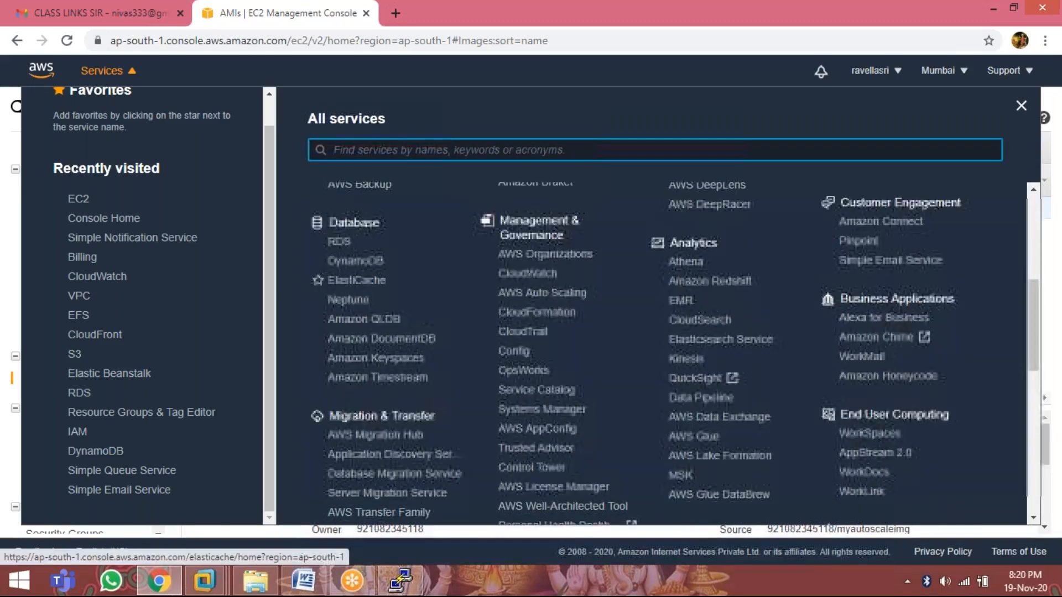
scroll(374, 339, "down", 5)
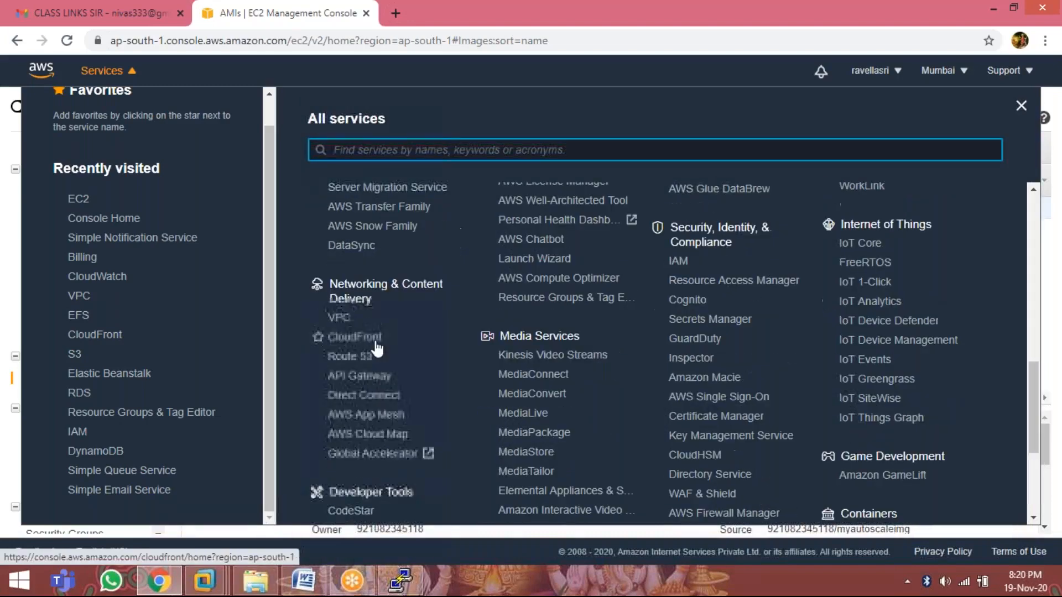
scroll(387, 434, "down", 2)
scroll(387, 395, "down", 1)
scroll(383, 194, "up", 10)
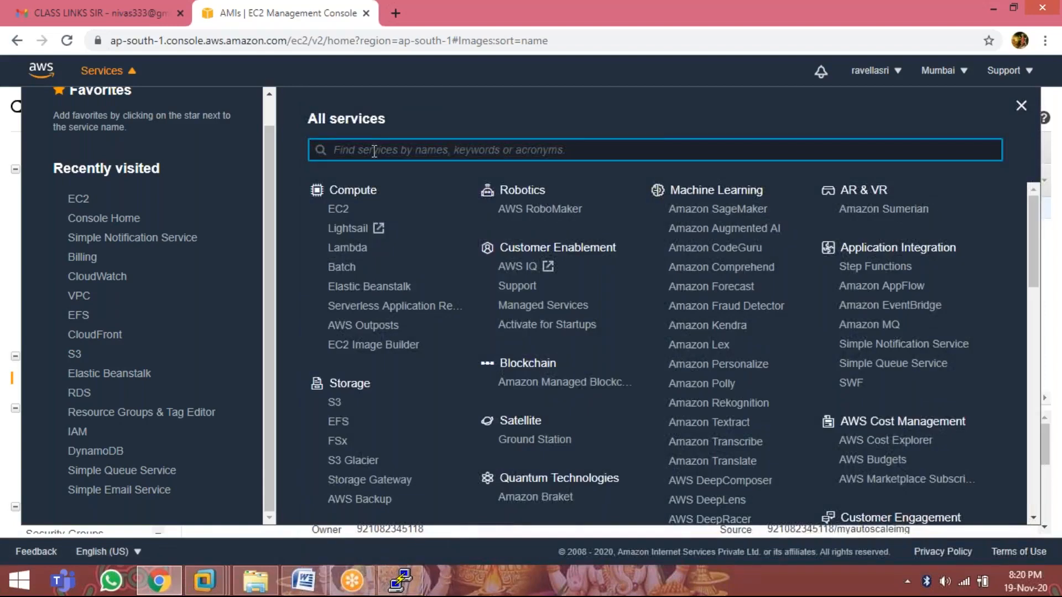
Step: Search the services for "auto" and open AWS Auto Scaling
type("auto")
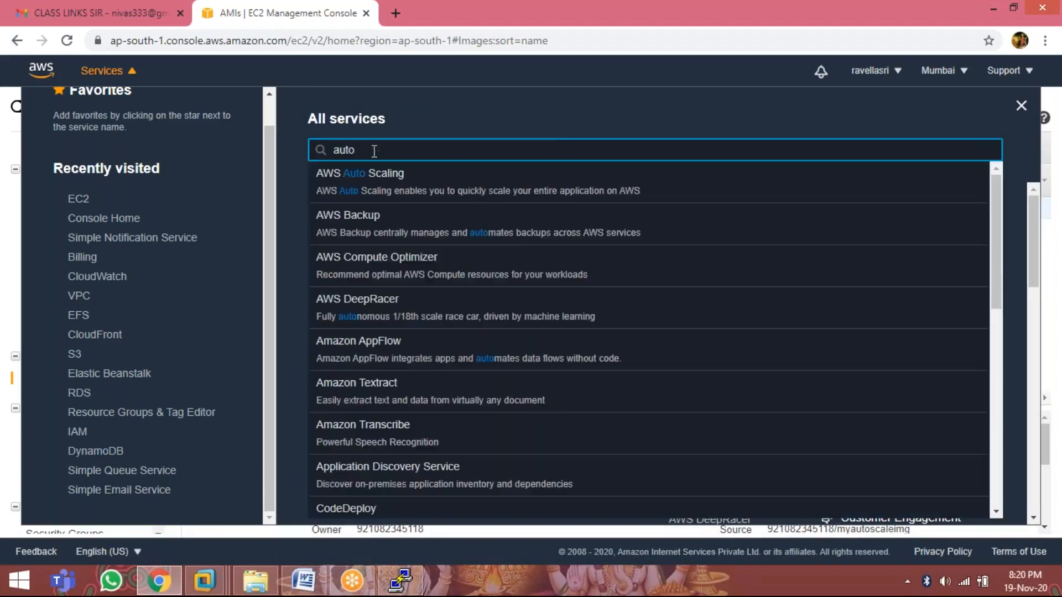
left_click(358, 179)
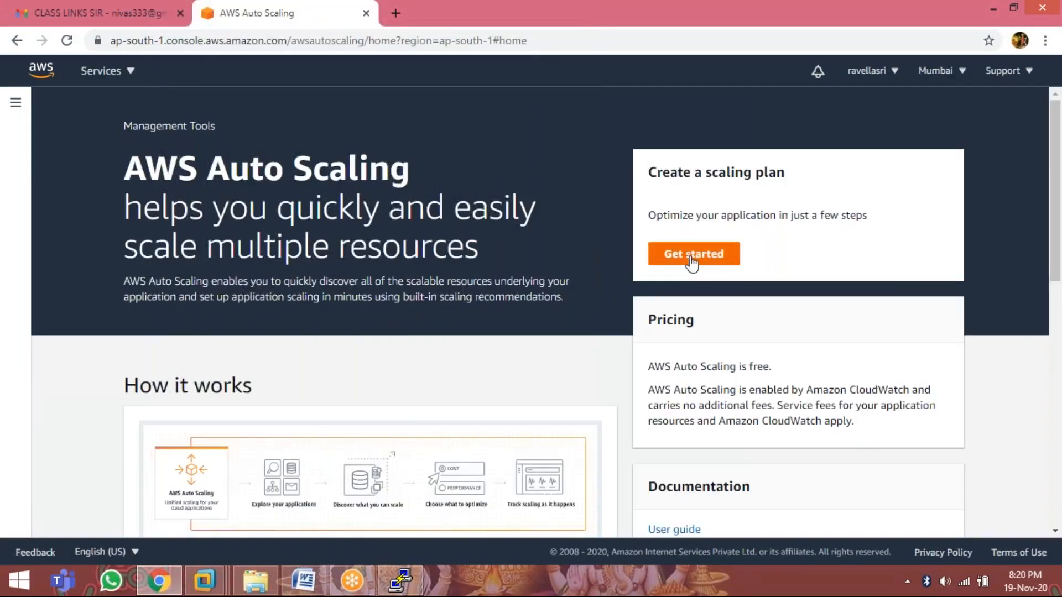
left_click(661, 262)
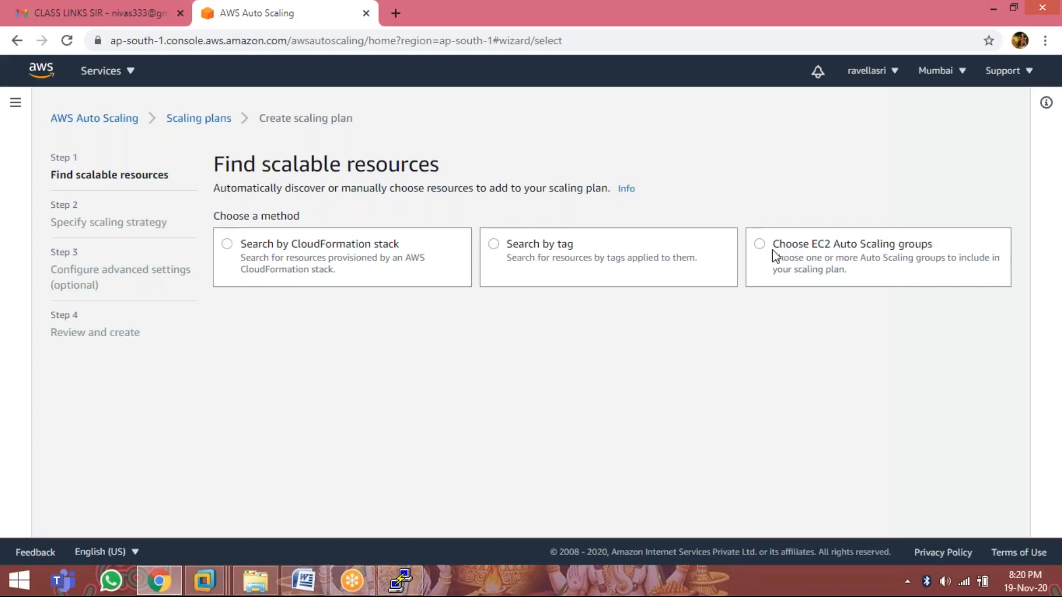
left_click_drag(789, 258, 820, 289)
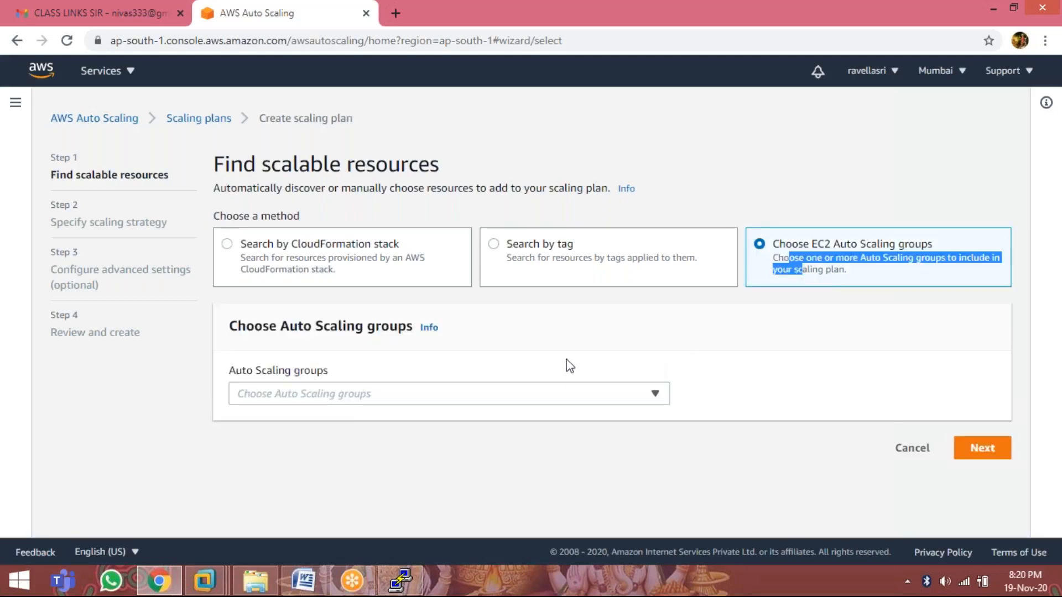
left_click(88, 119)
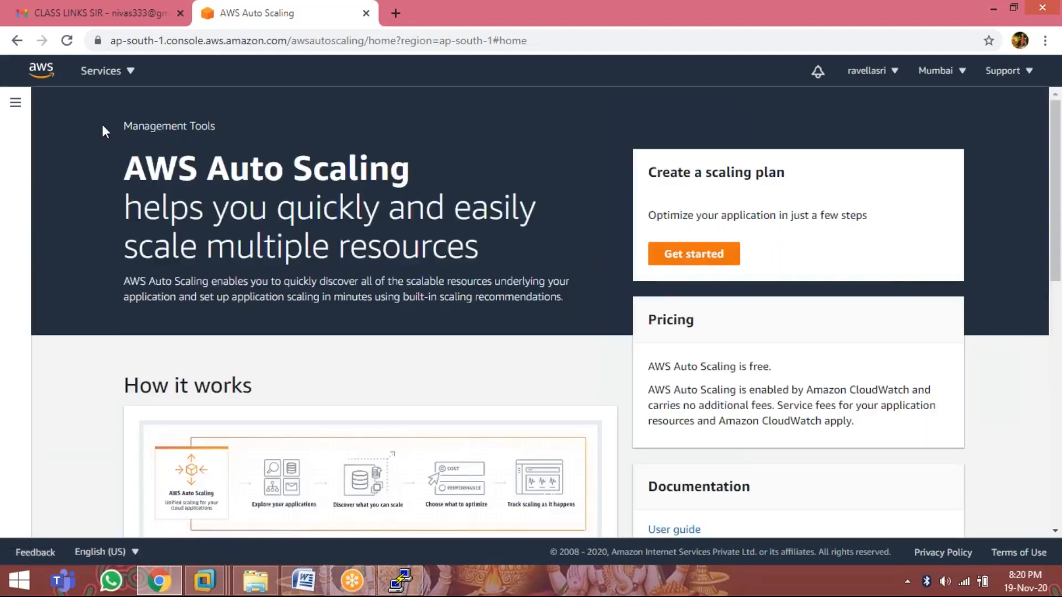
Step: Browse the full list of AWS services again, checking the Management & Governance group for auto scaling entries
left_click(108, 77)
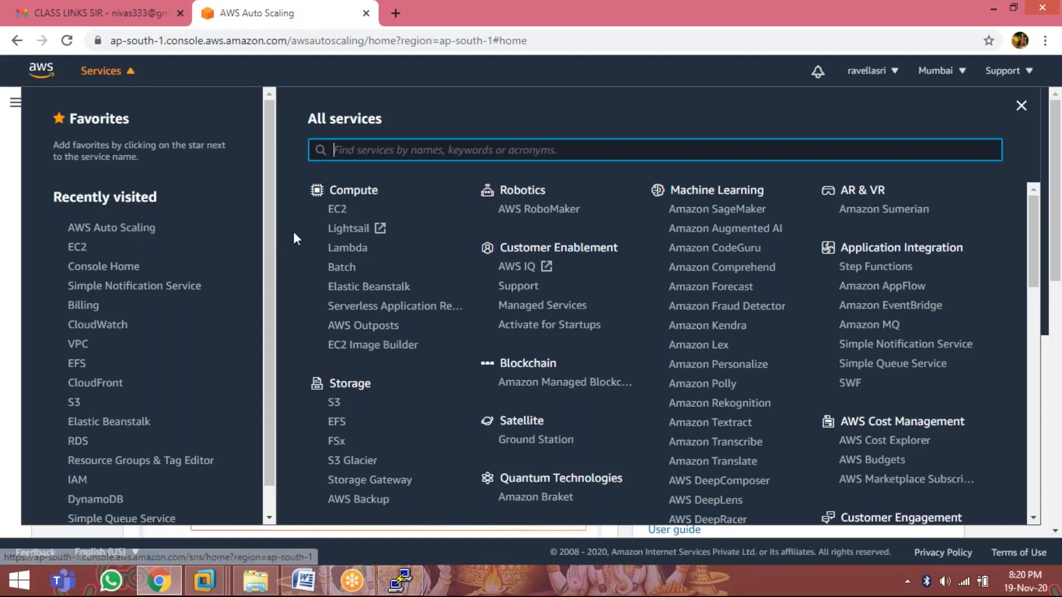
scroll(271, 185, "down", 1)
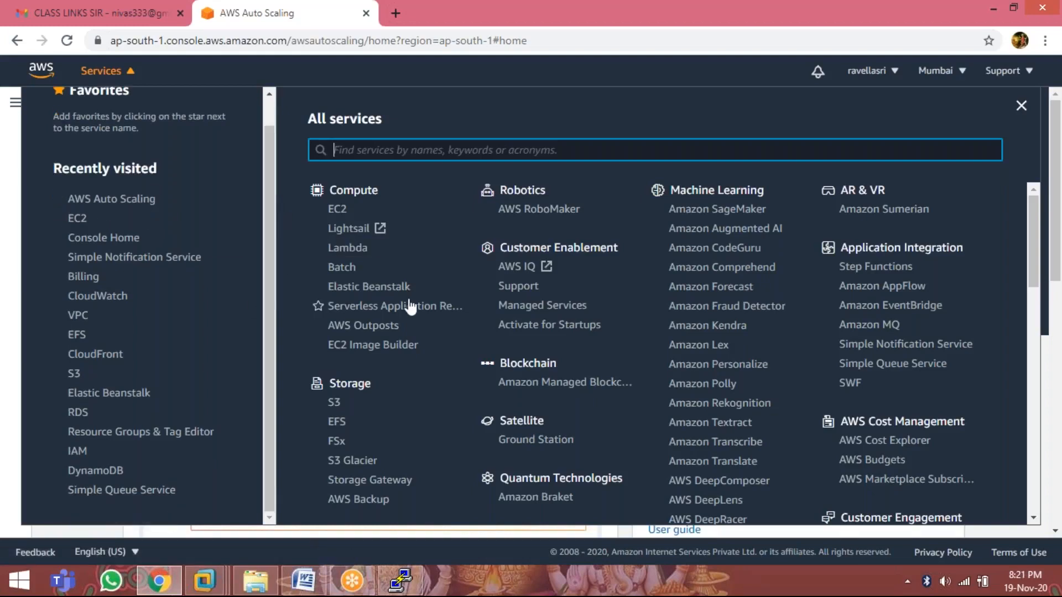
scroll(408, 303, "down", 4)
scroll(375, 356, "down", 4)
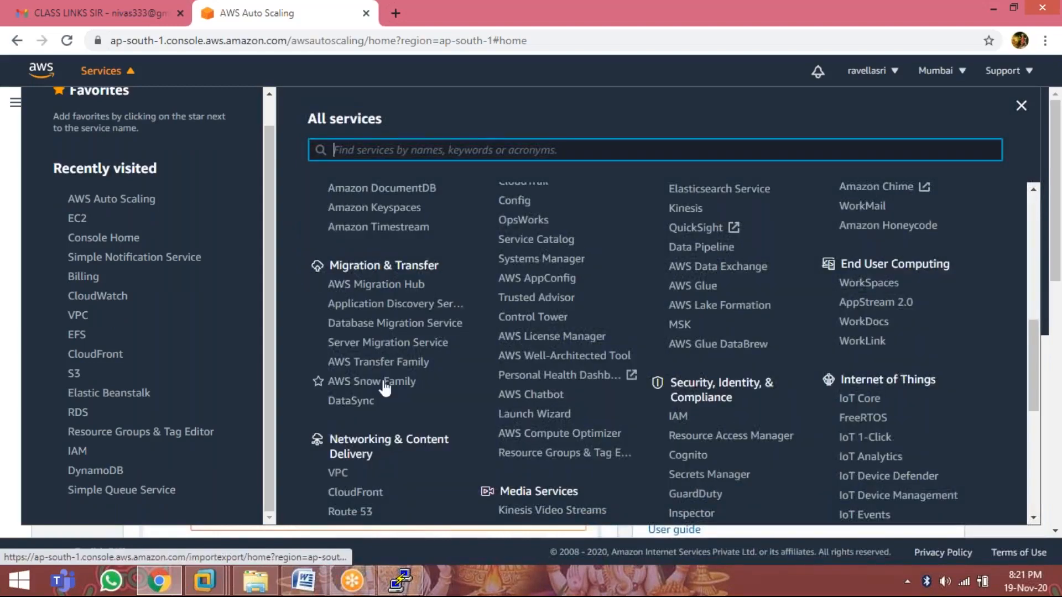
scroll(385, 382, "down", 3)
scroll(393, 437, "down", 3)
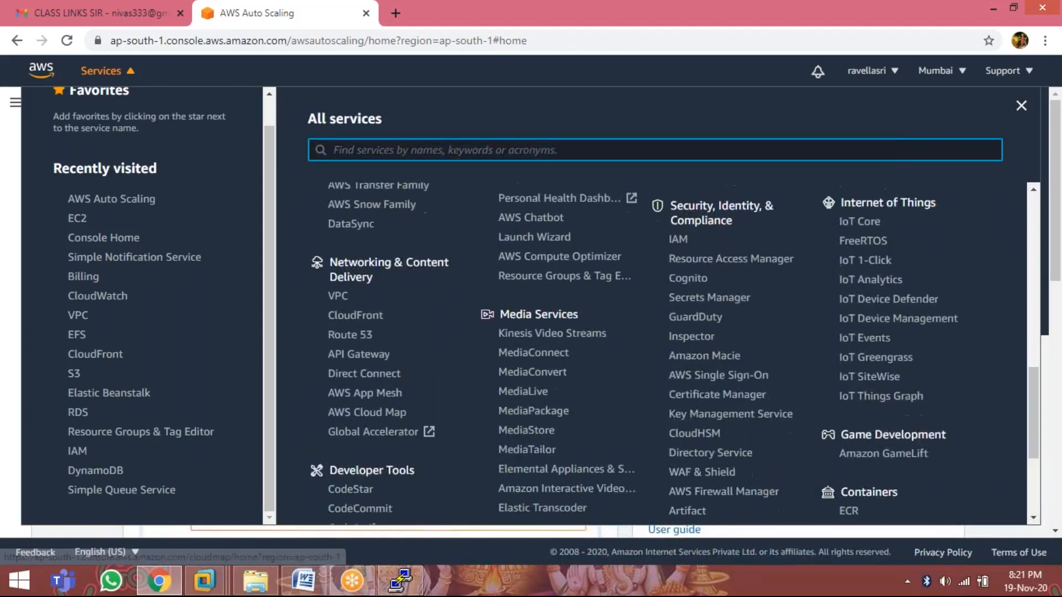
scroll(390, 431, "up", 9)
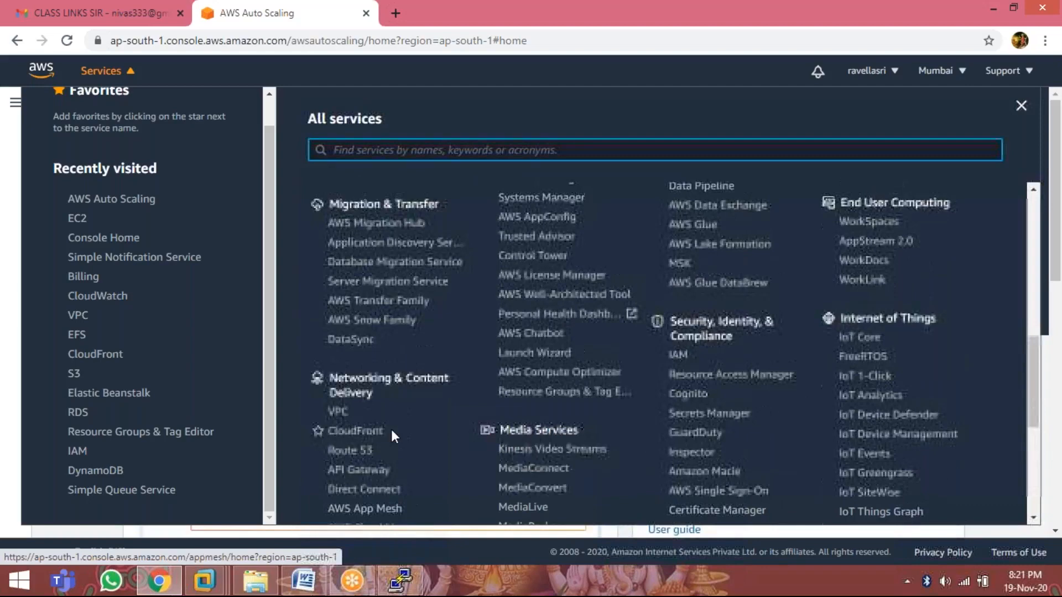
scroll(391, 429, "down", 3)
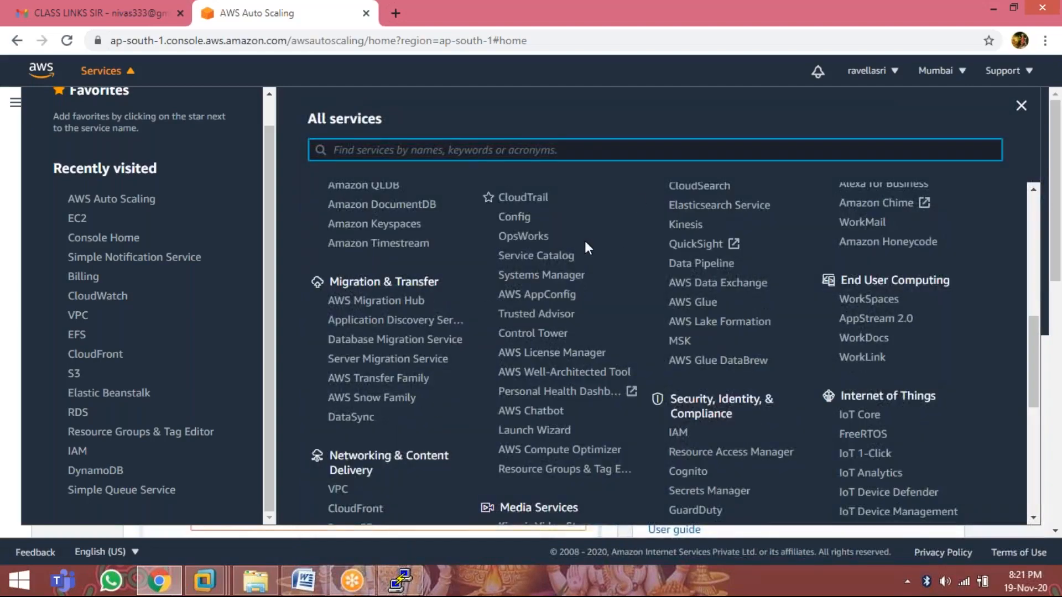
scroll(547, 354, "up", 4)
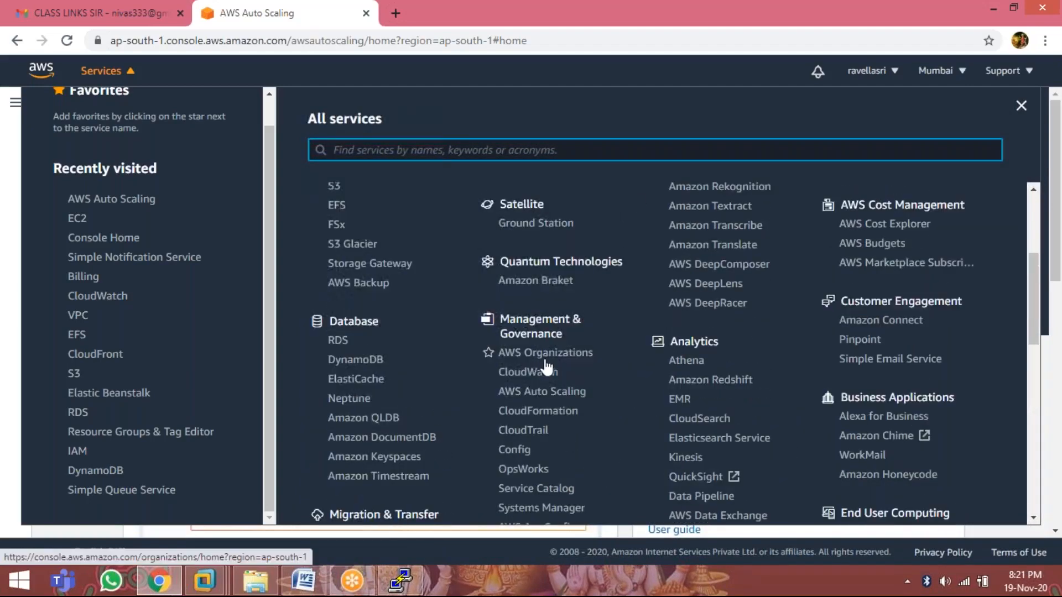
scroll(543, 380, "down", 1)
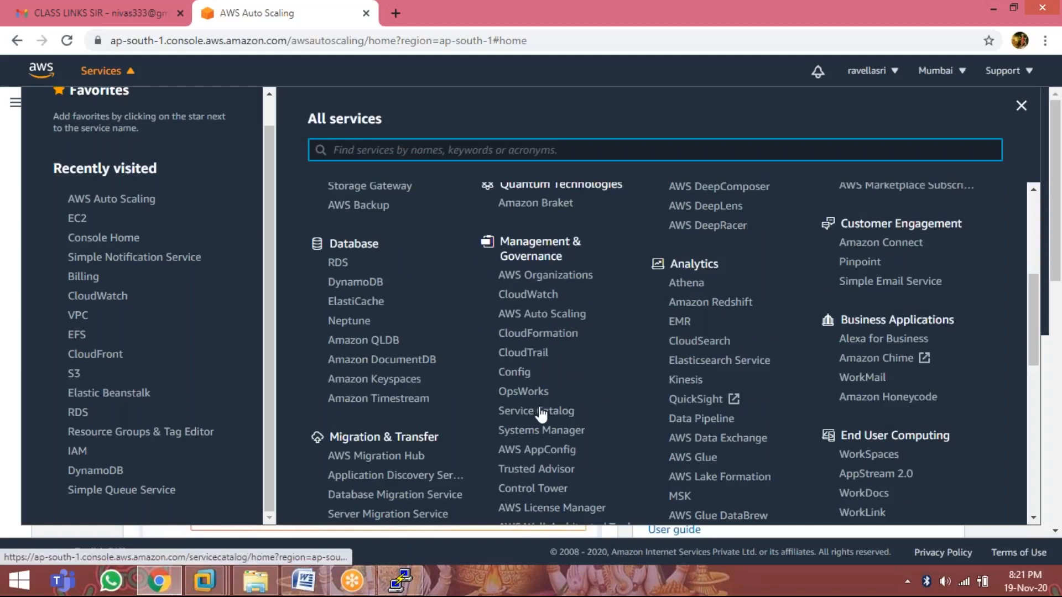
scroll(540, 445, "down", 1)
scroll(540, 442, "down", 1)
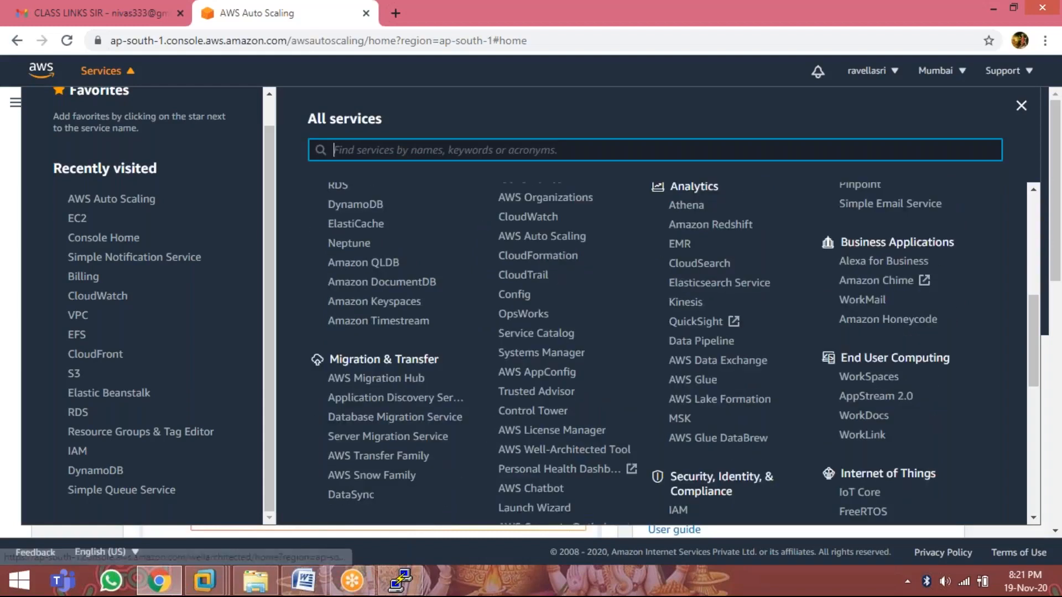
scroll(547, 440, "down", 1)
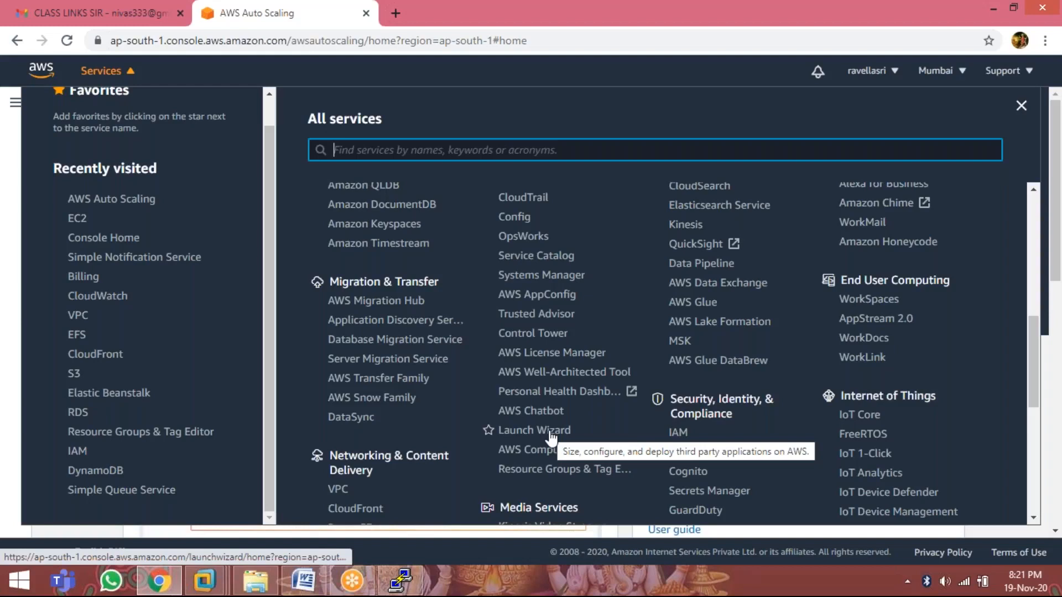
scroll(203, 295, "up", 1)
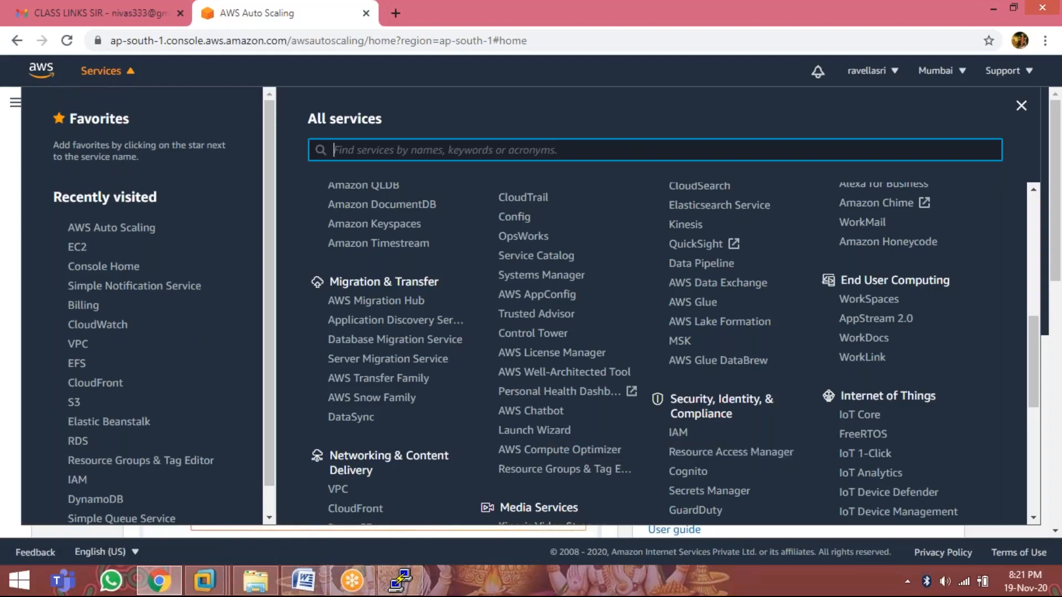
left_click(102, 72)
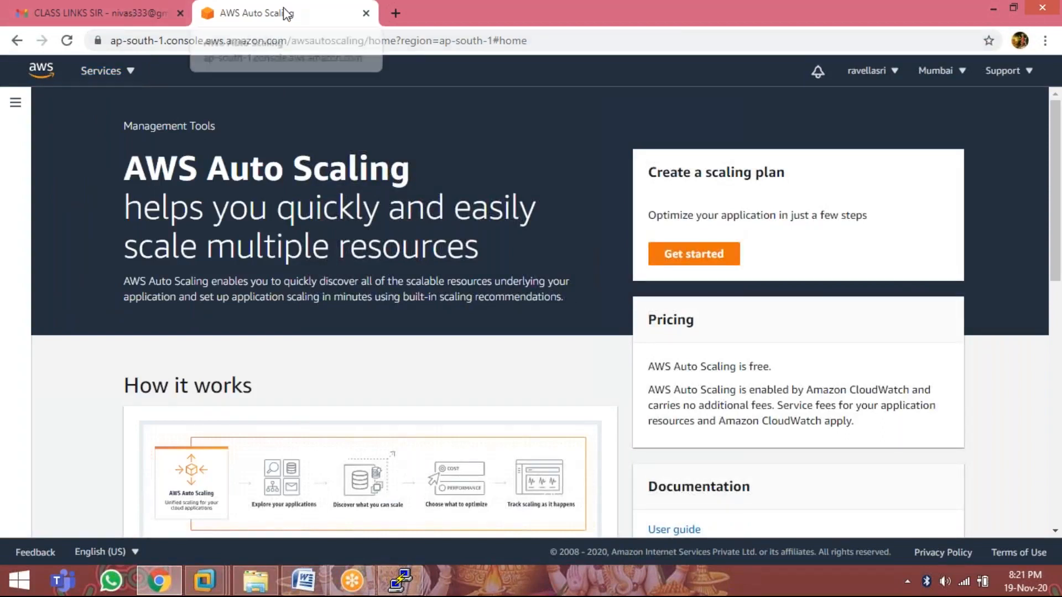
Step: Open the EC2 service and go to its Launch Configurations page under Auto Scaling
left_click(102, 72)
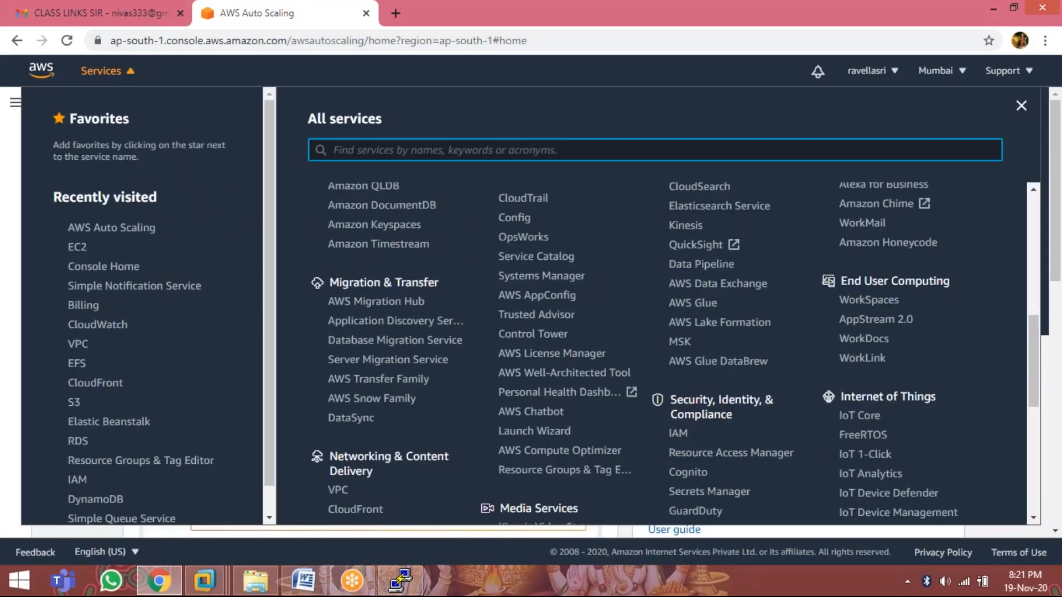
scroll(652, 354, "up", 6)
left_click(336, 211)
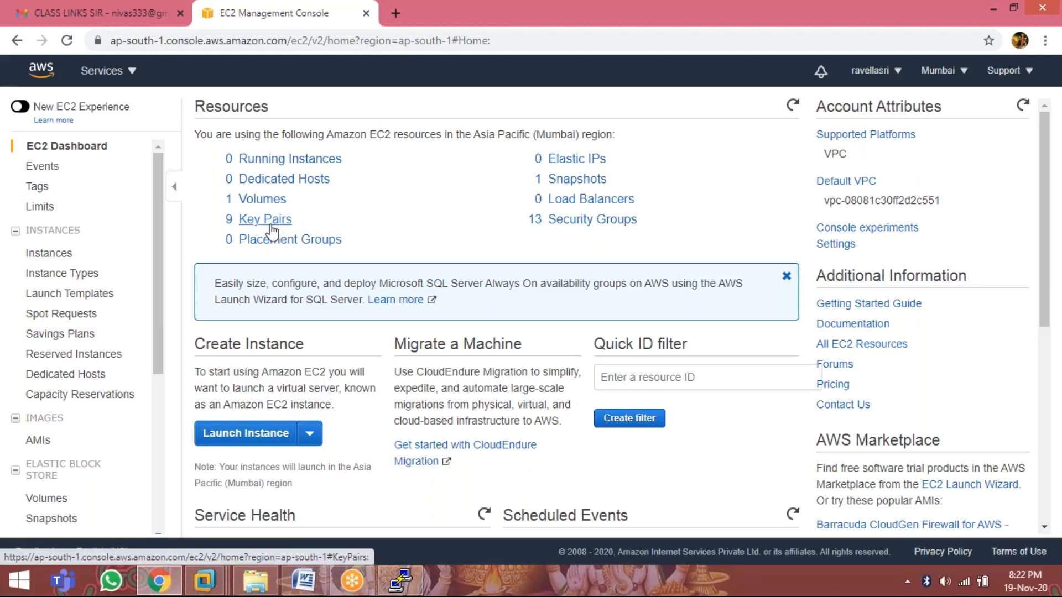
left_click_drag(157, 183, 155, 388)
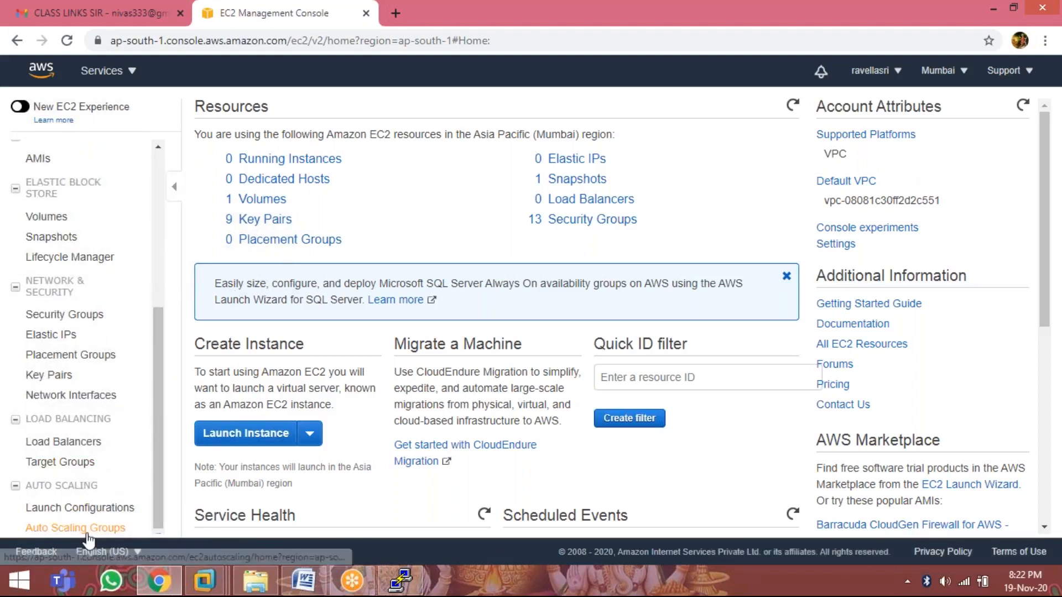
left_click_drag(155, 446, 172, 214)
left_click_drag(157, 172, 147, 353)
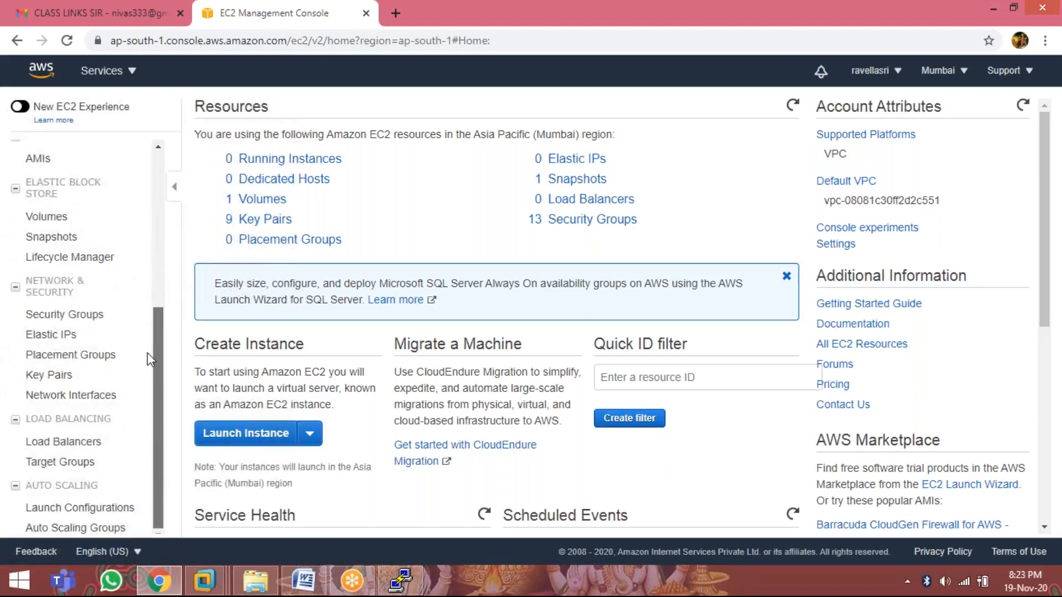
left_click(83, 515)
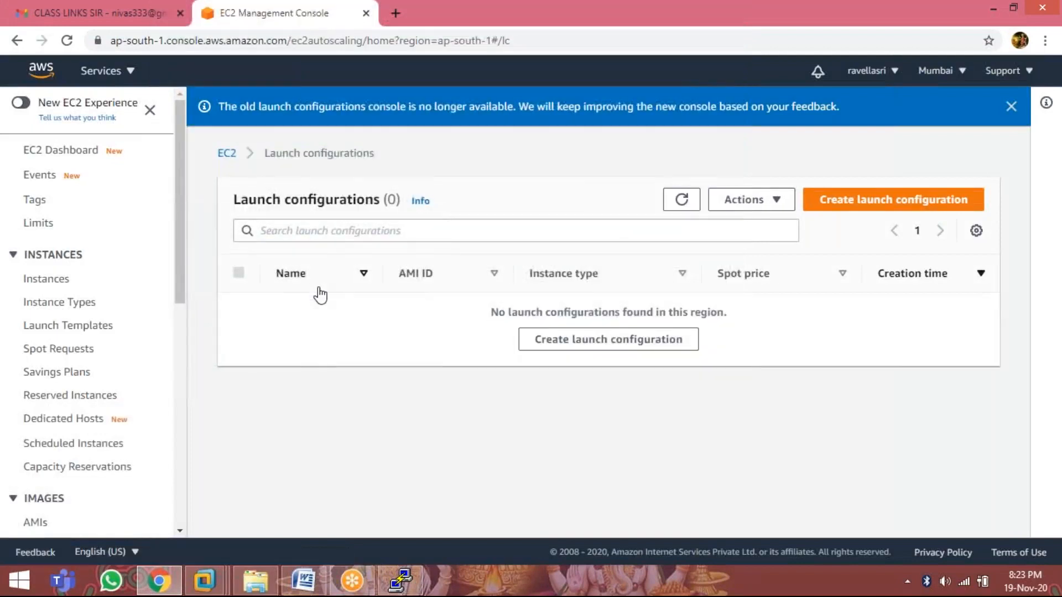
Step: Start creating a new launch configuration and name it mylaunch1
left_click(601, 346)
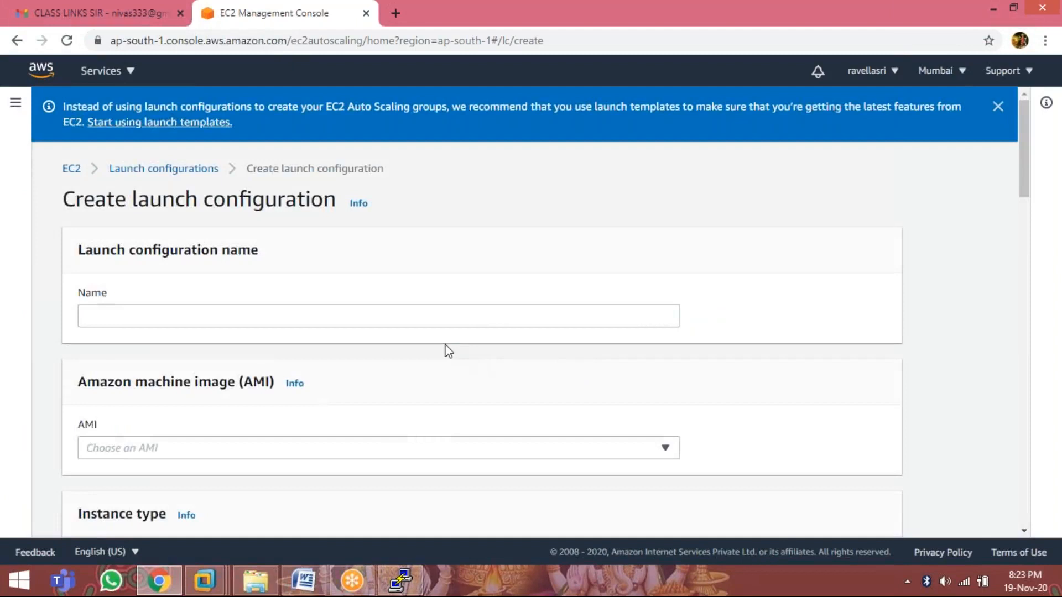
scroll(447, 351, "down", 1)
scroll(446, 351, "down", 1)
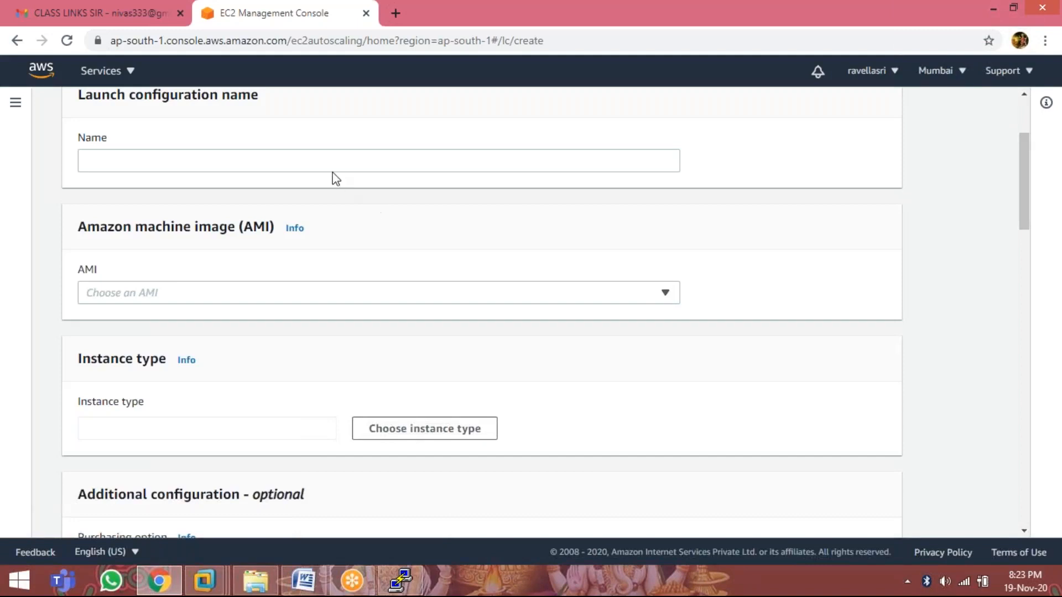
left_click(322, 159)
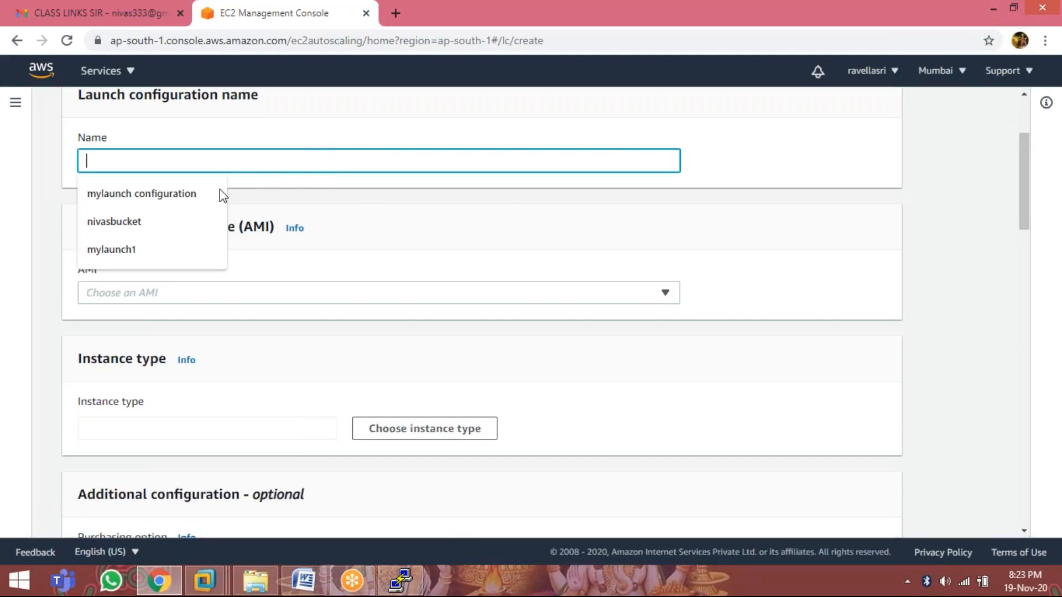
left_click(137, 249)
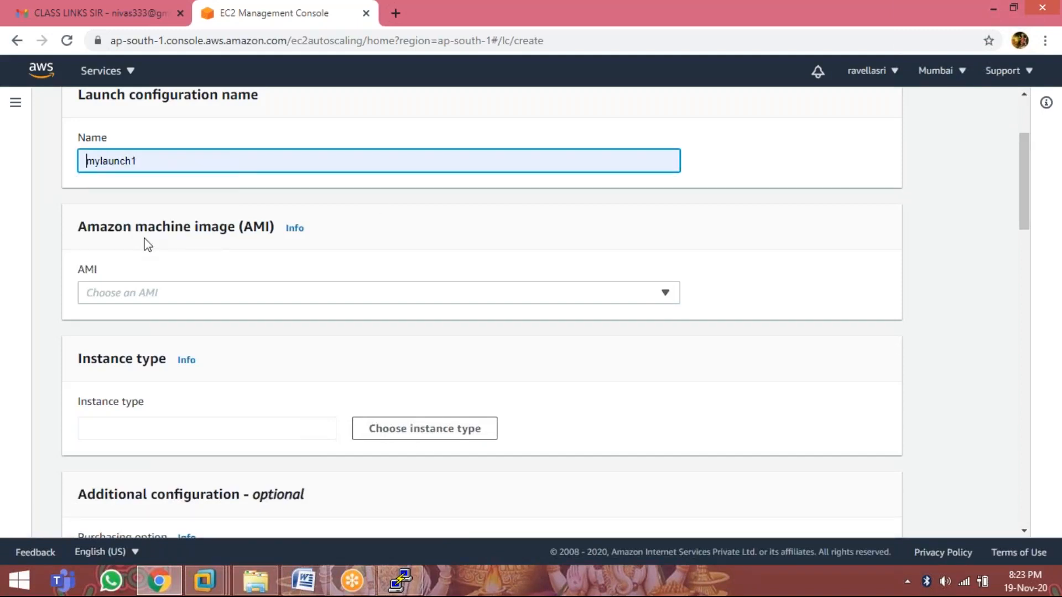
Step: Choose myautoscaleimg from My AMIs as the launch configuration's machine image
left_click(667, 295)
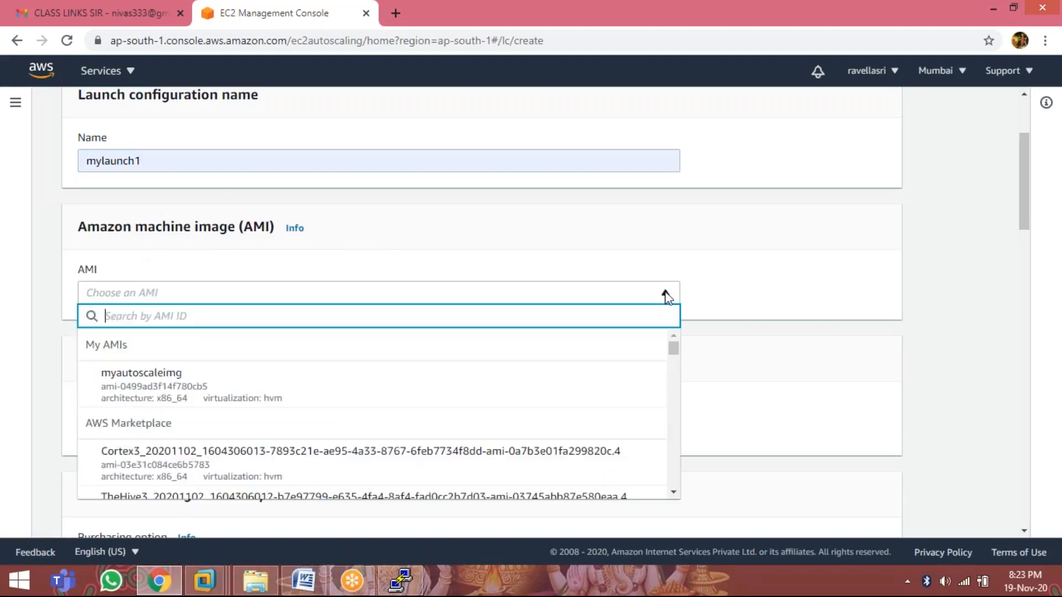
left_click(667, 296)
left_click(666, 295)
left_click(182, 394)
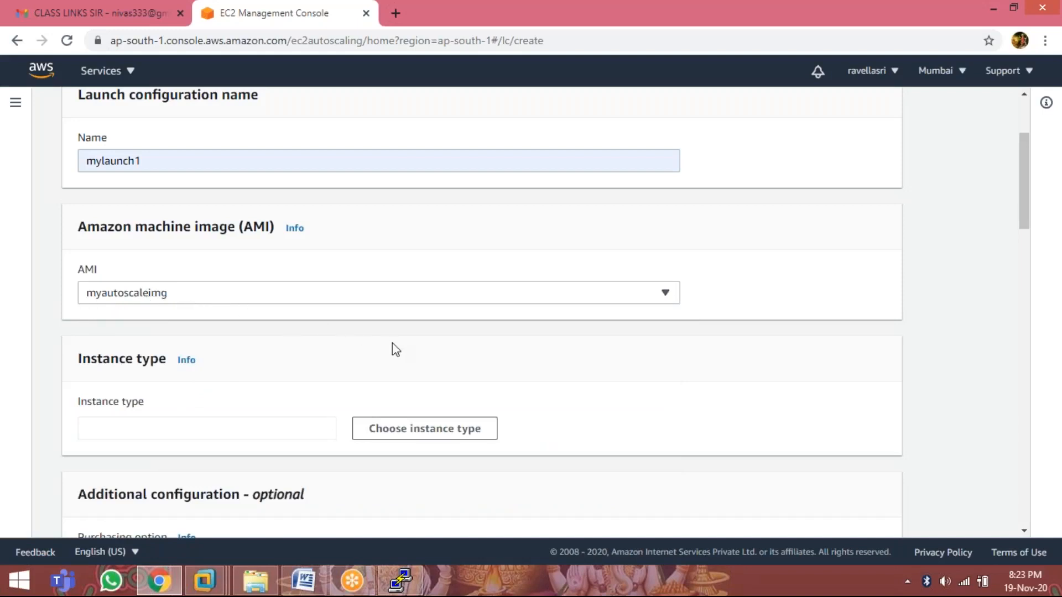
Step: Filter the instance types by "t2" and choose t2.micro for the launch configuration
scroll(392, 345, "down", 3)
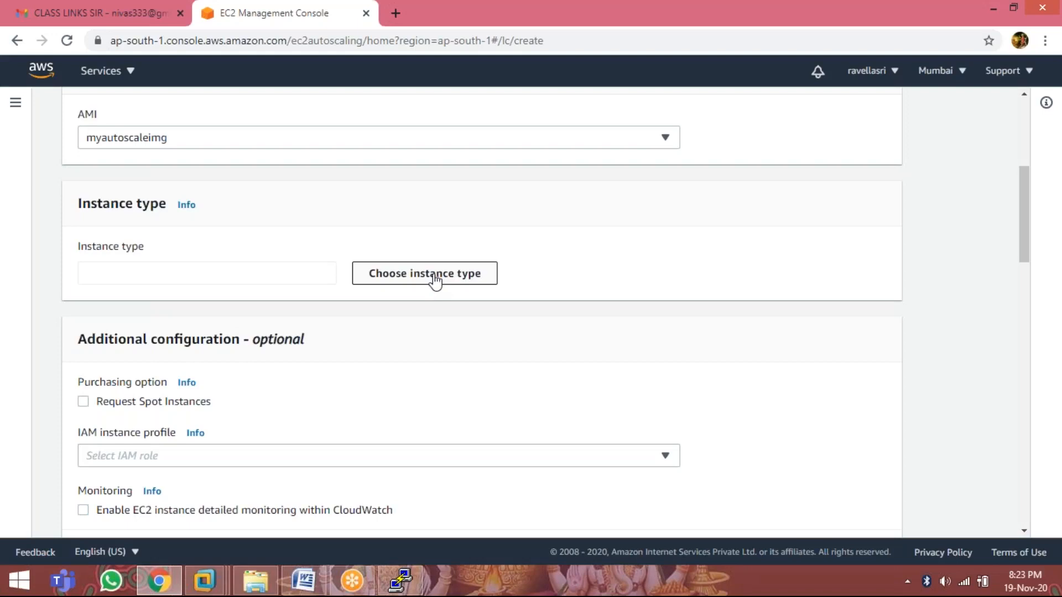
left_click(435, 282)
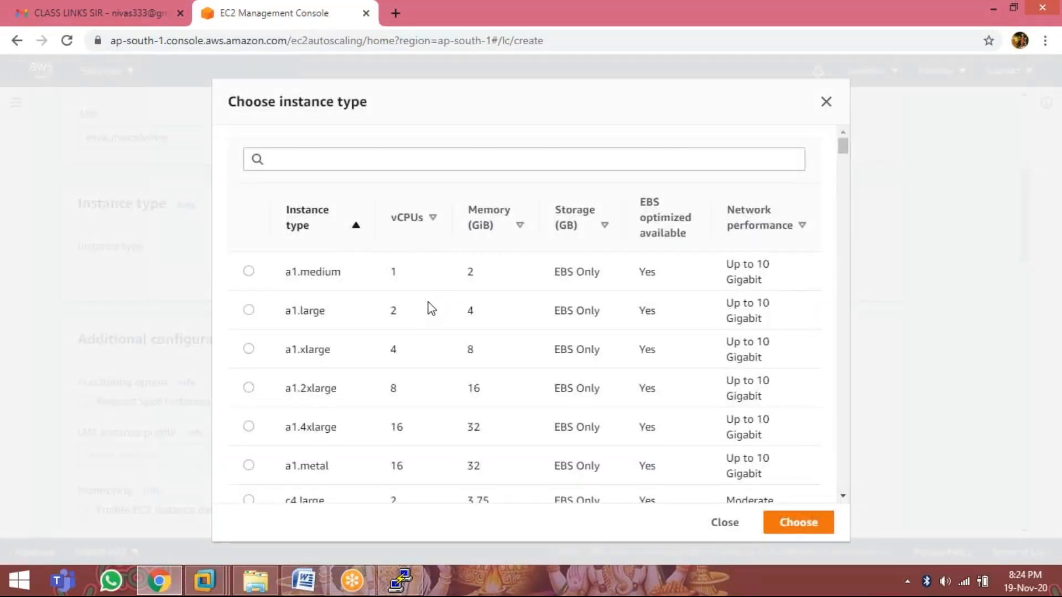
scroll(431, 308, "down", 3)
scroll(425, 304, "down", 3)
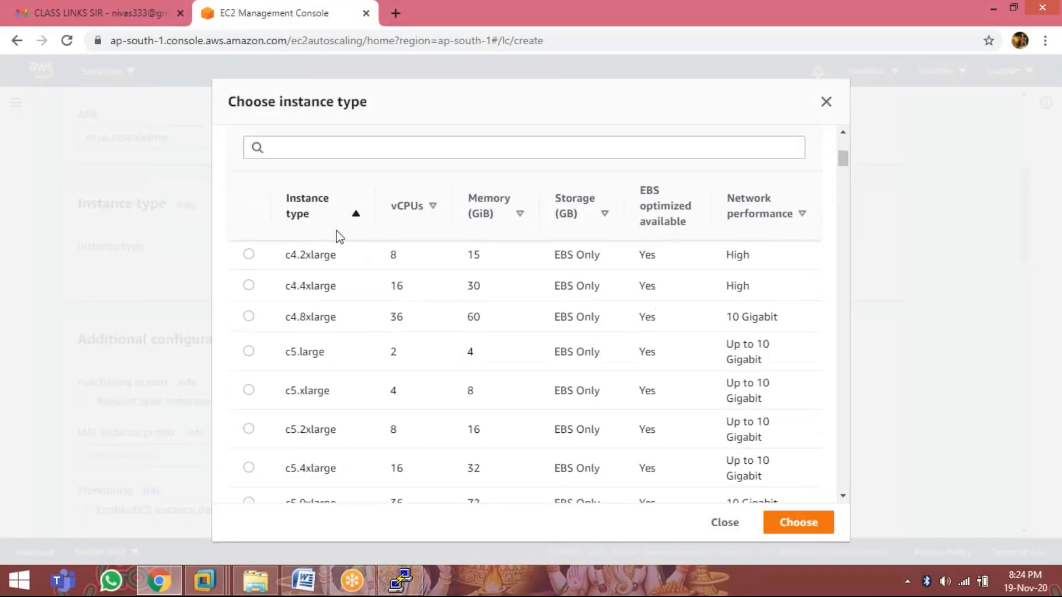
left_click(314, 145)
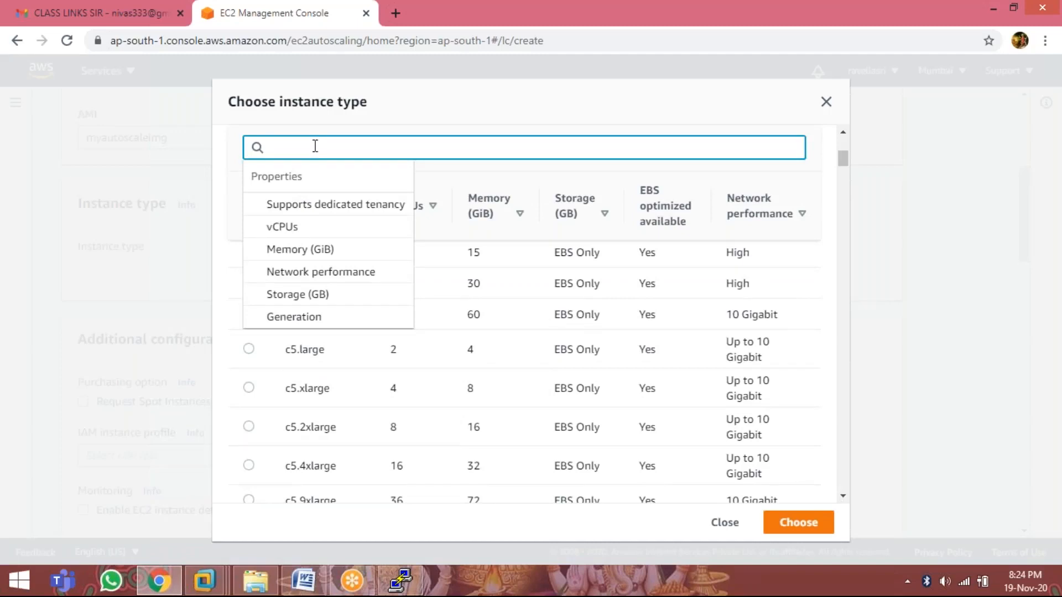
type("t2")
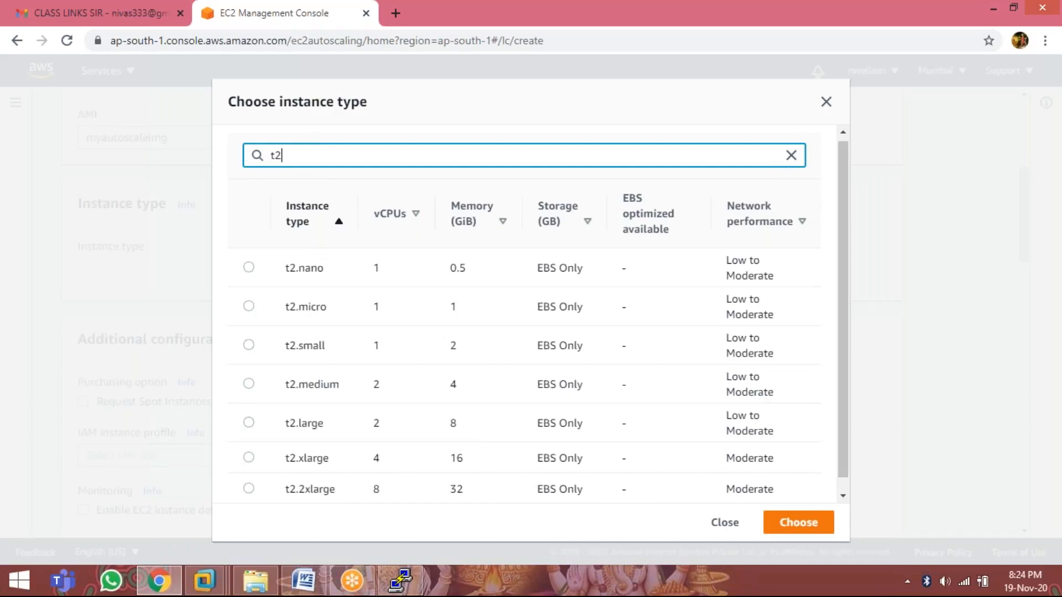
left_click(288, 321)
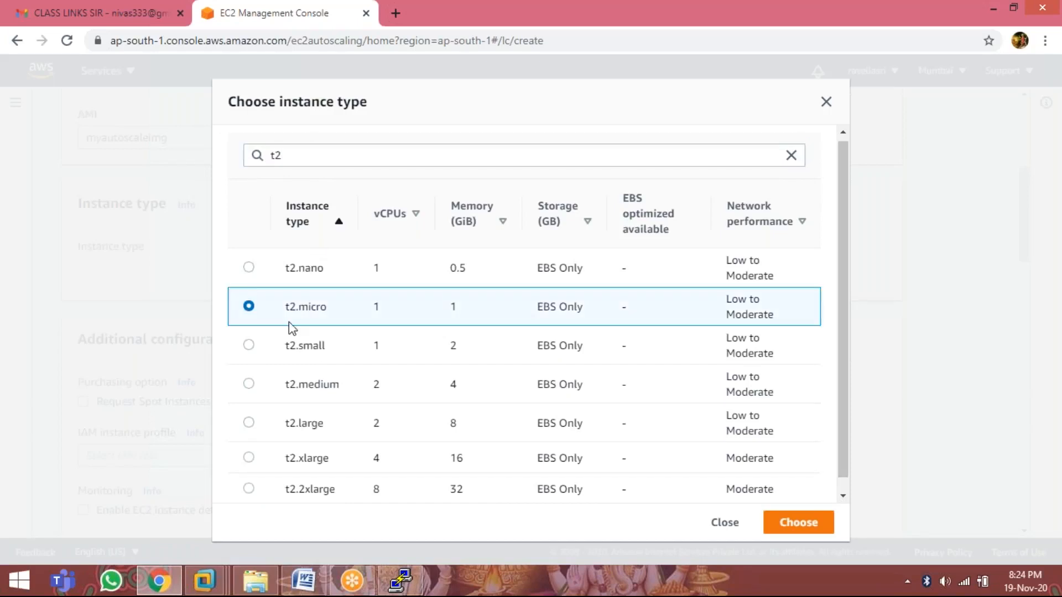
left_click(794, 525)
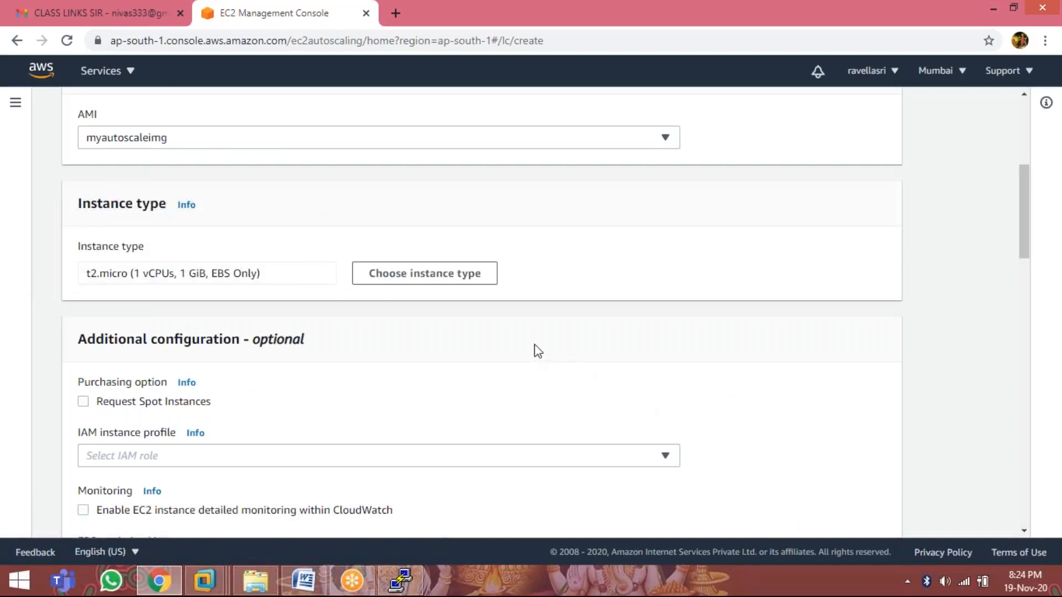
Step: Review the launch configuration's optional additional settings and EBS storage volumes down to the security groups section
scroll(536, 351, "down", 2)
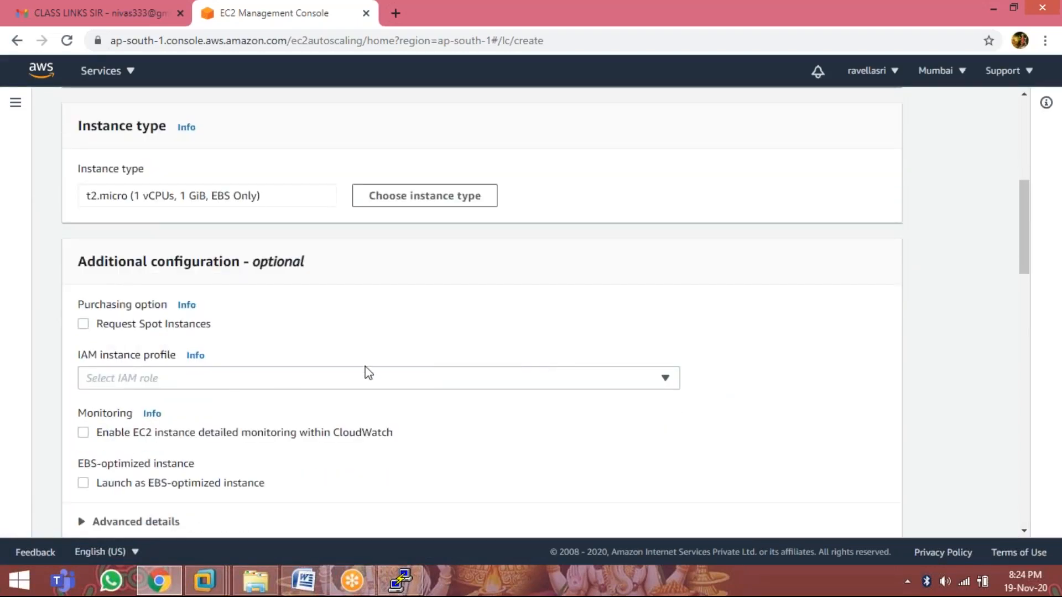
scroll(510, 331, "down", 2)
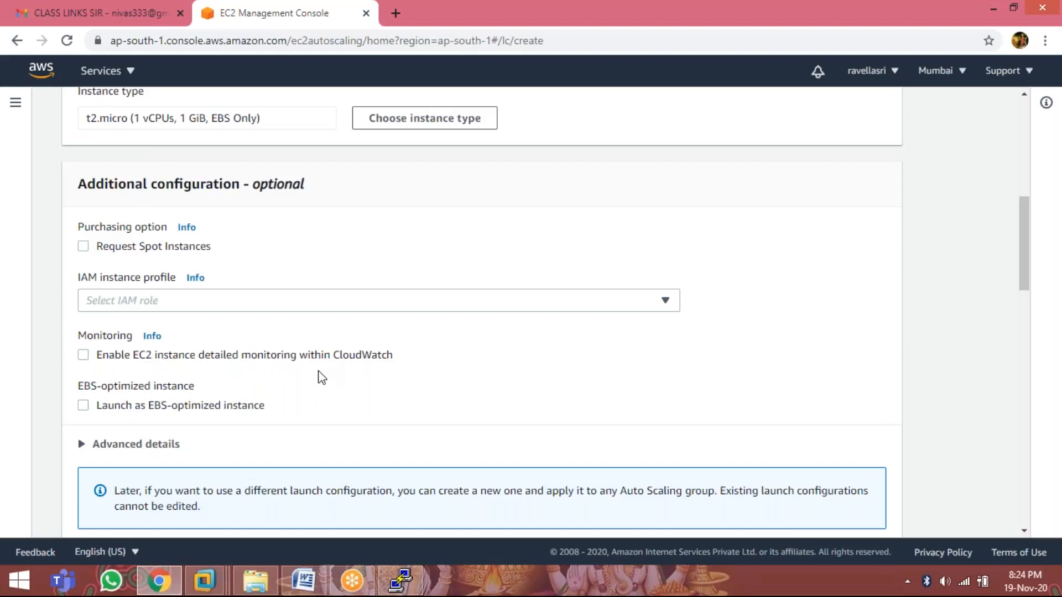
scroll(322, 379, "down", 3)
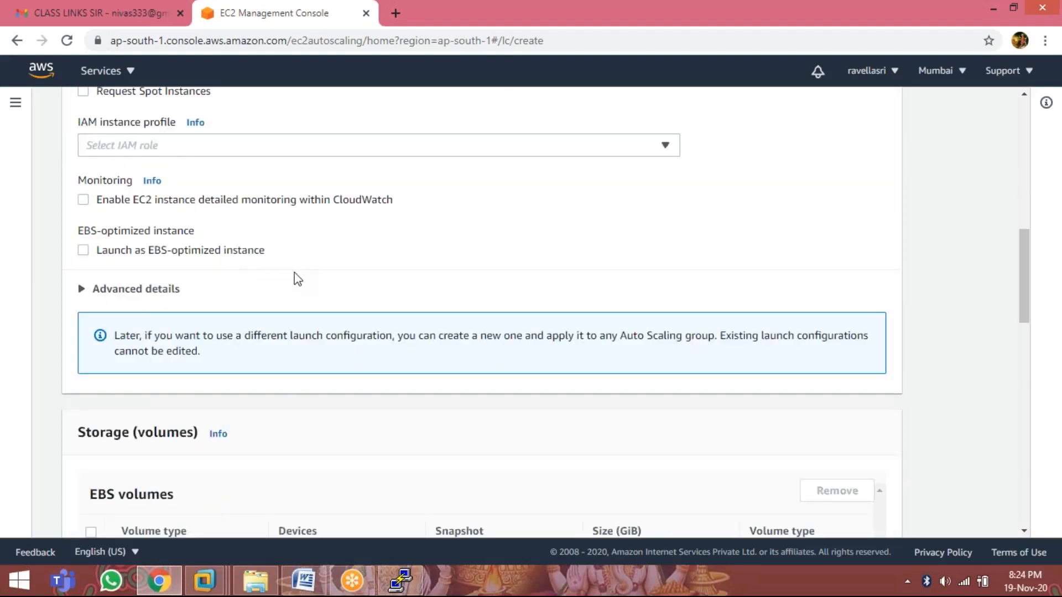
scroll(297, 278, "down", 3)
scroll(121, 276, "down", 1)
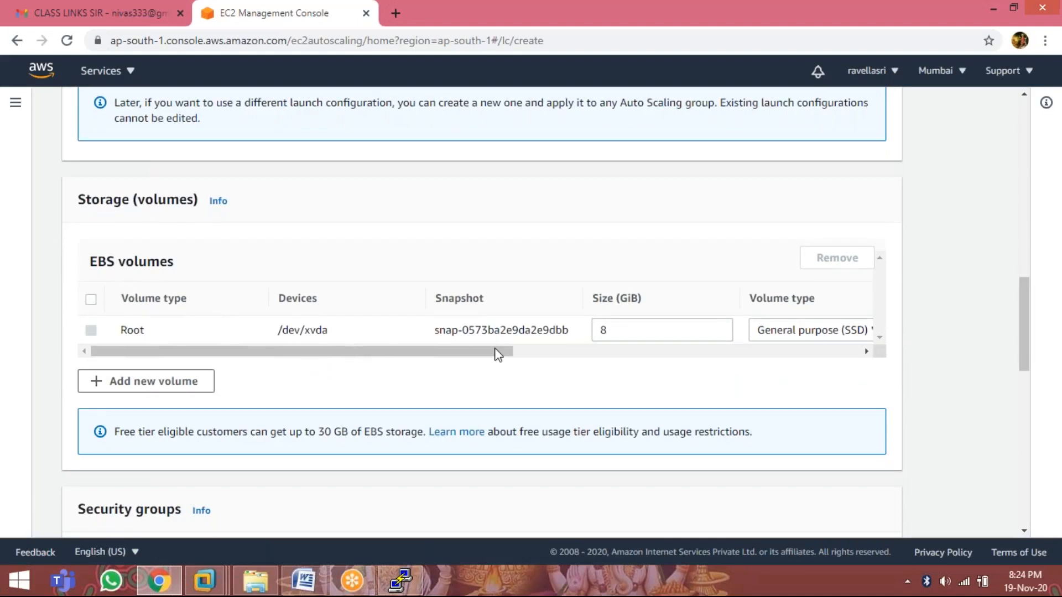
scroll(625, 420, "down", 1)
scroll(625, 420, "down", 3)
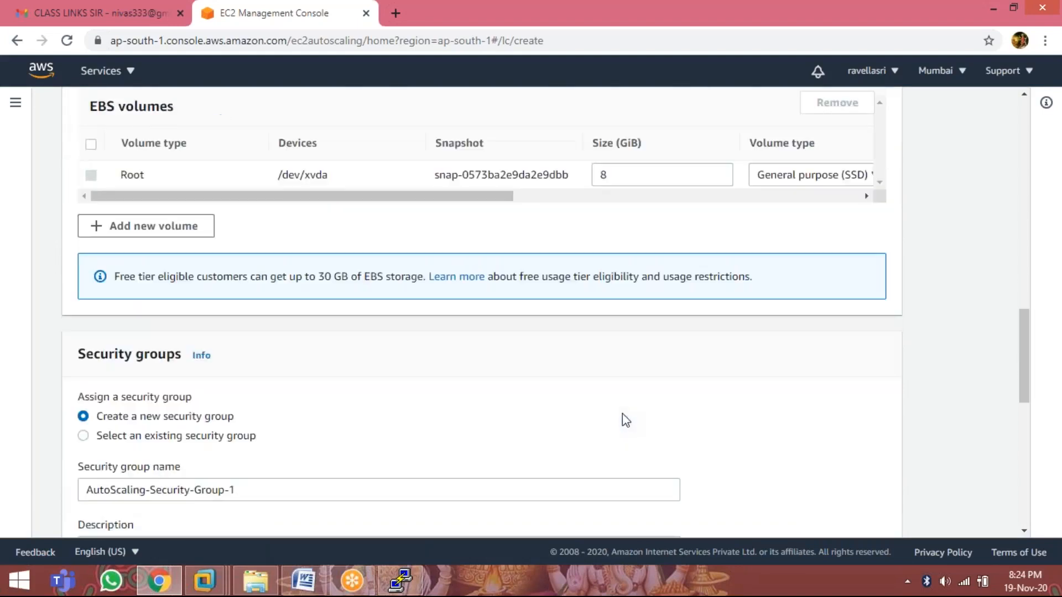
Step: Compare the existing and new security group options, keep creating a new group, and look over its default rule
scroll(623, 420, "down", 1)
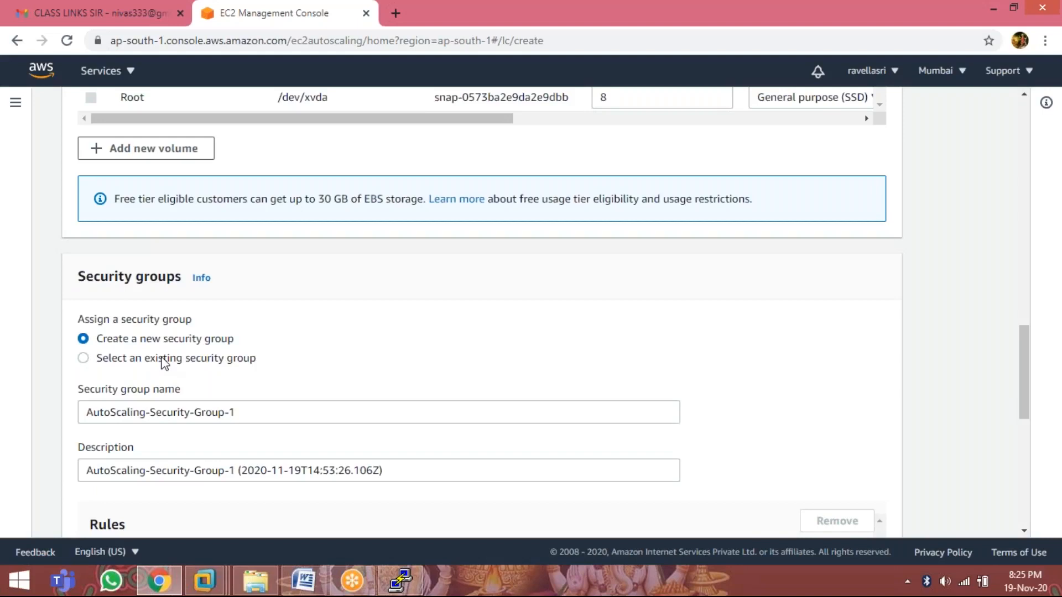
left_click(165, 360)
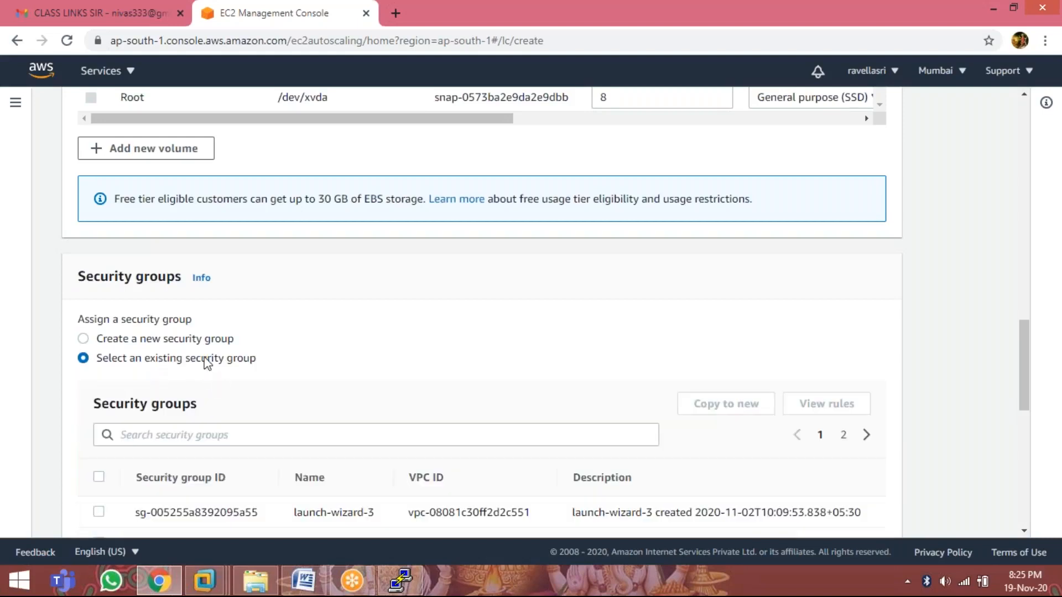
left_click(192, 344)
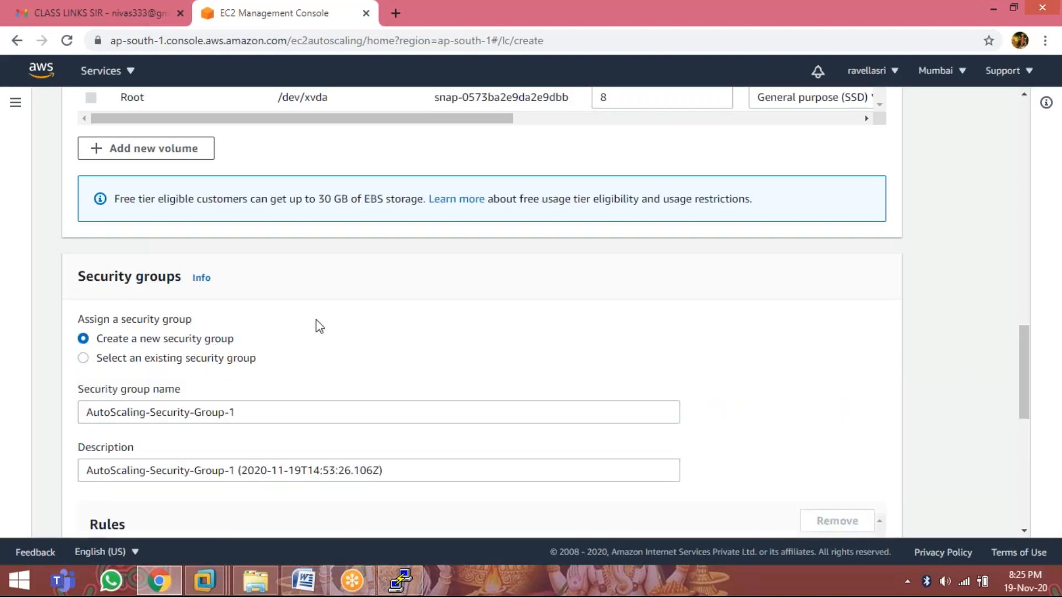
scroll(319, 326, "down", 3)
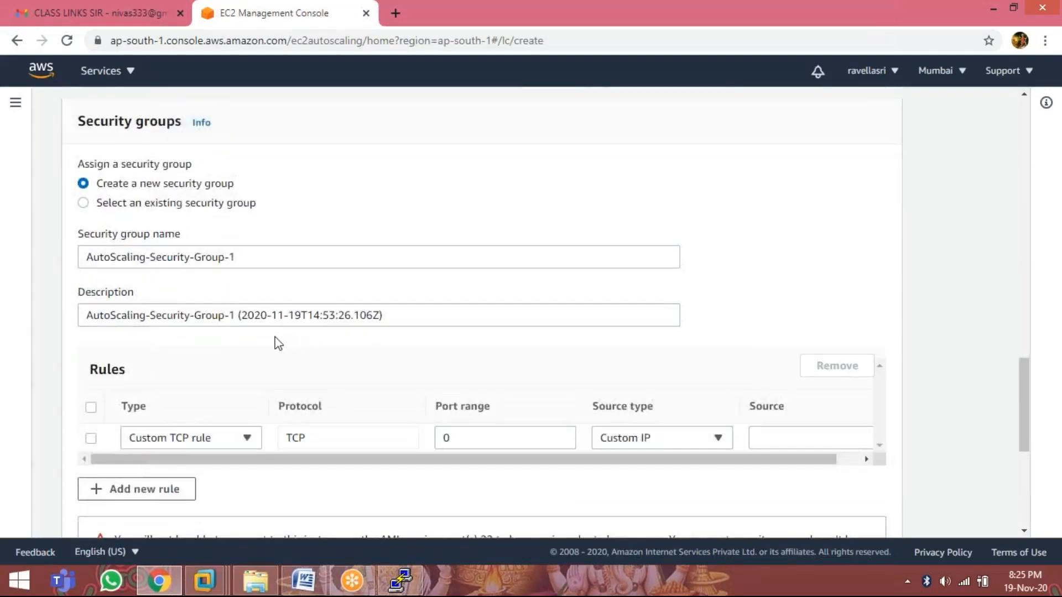
scroll(304, 348, "down", 2)
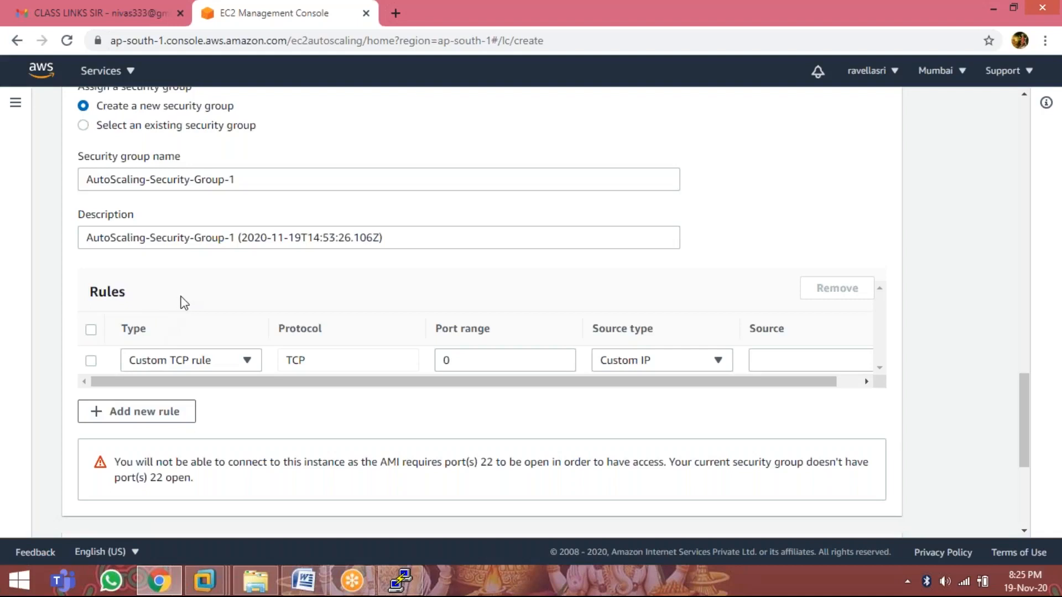
scroll(184, 303, "down", 3)
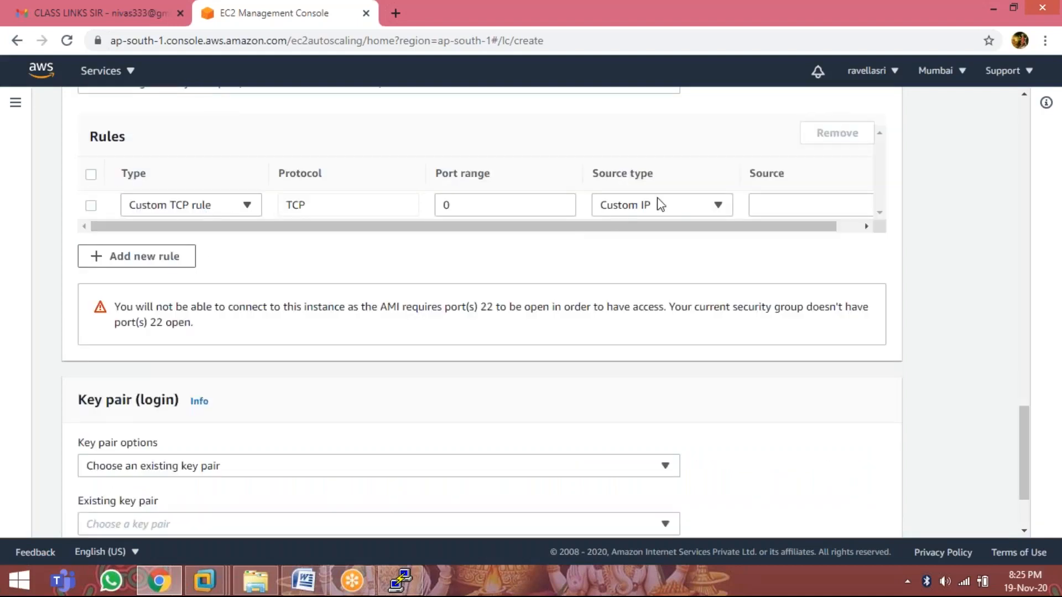
left_click(723, 206)
left_click(711, 218)
scroll(450, 334, "down", 2)
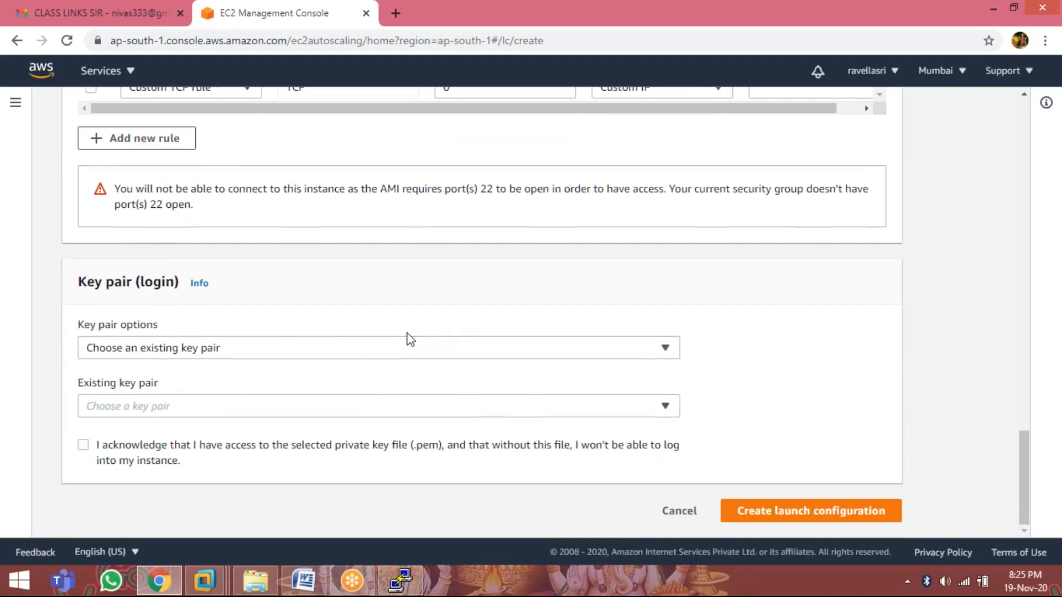
Step: Choose dskey1 as the launch configuration's existing key pair and acknowledge having access to its private key file
left_click(660, 407)
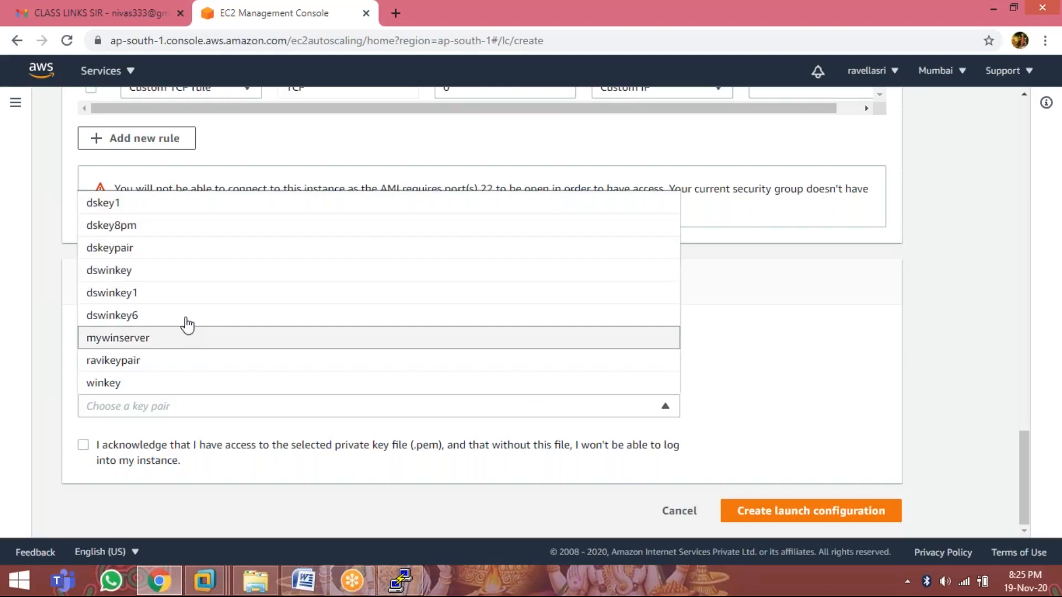
scroll(238, 315, "up", 5)
scroll(234, 293, "down", 5)
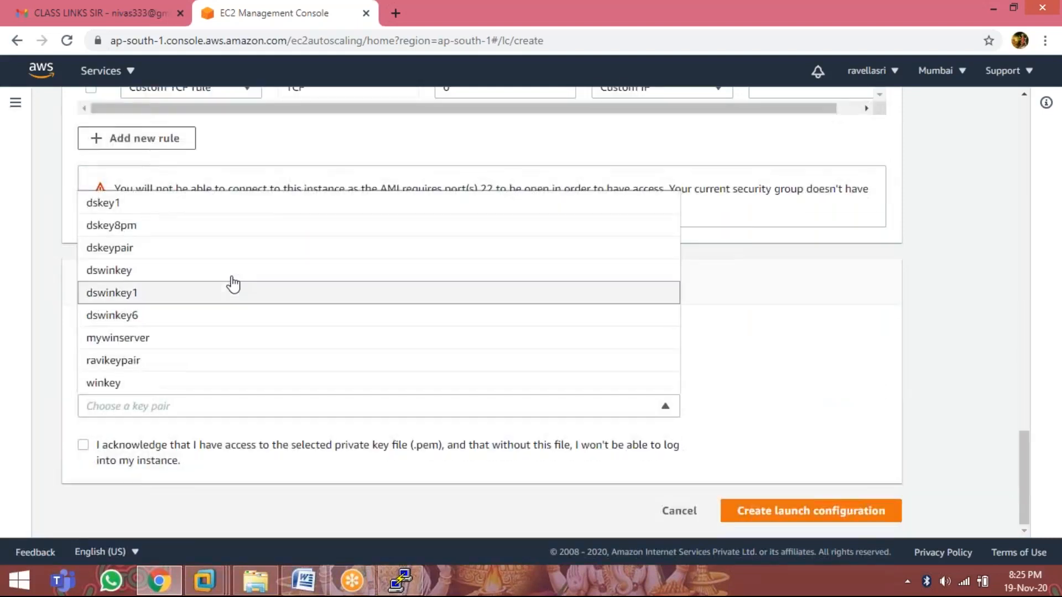
left_click(211, 210)
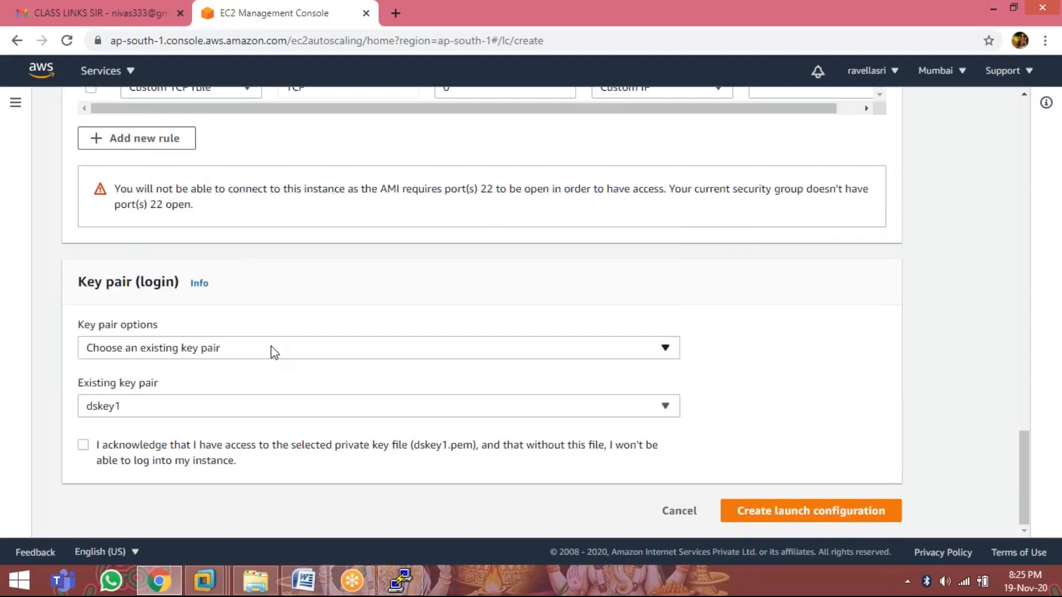
left_click(135, 442)
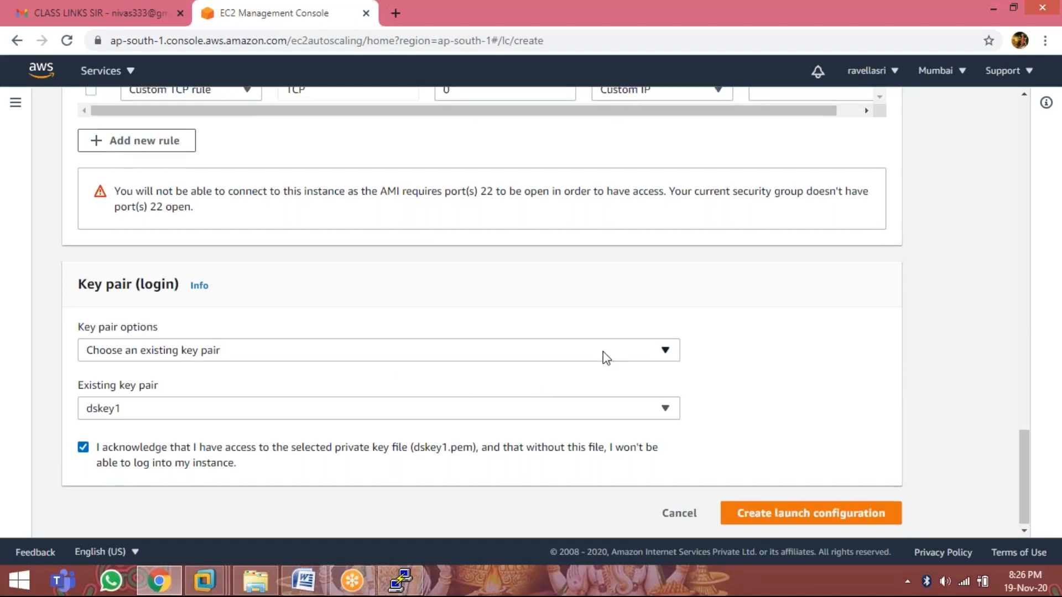
Step: Add a second rule to the new security group AutoScaling-Security-Group-1
scroll(256, 360, "up", 3)
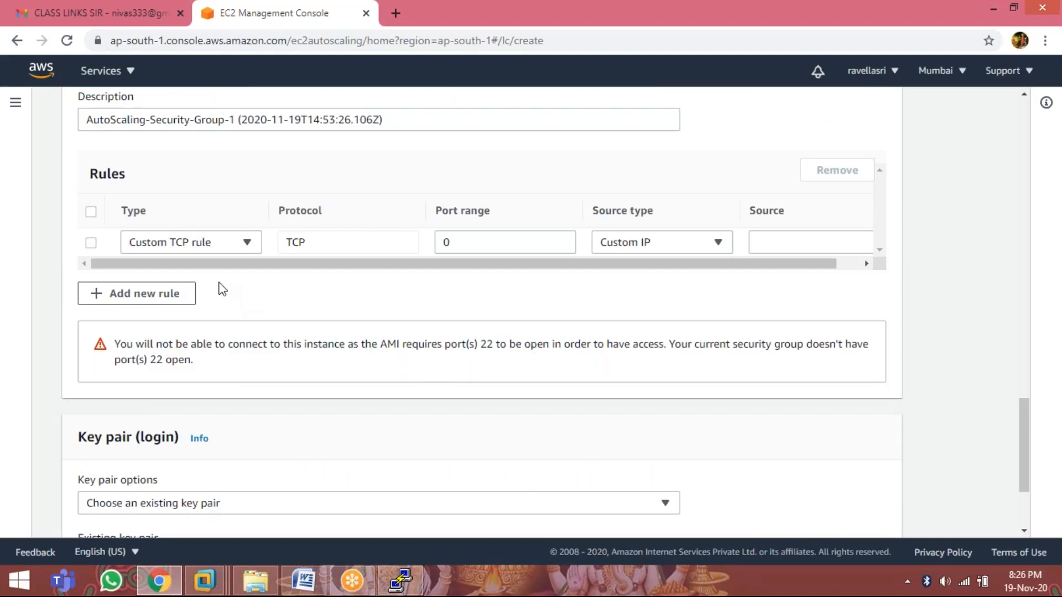
left_click(177, 297)
left_click(242, 216)
left_click(242, 215)
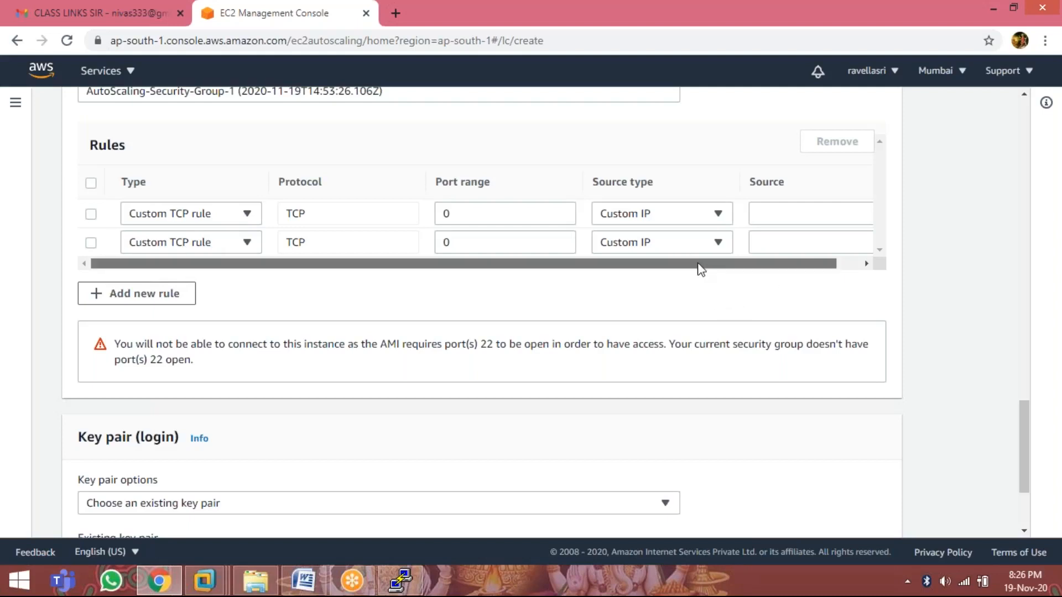
left_click_drag(702, 269, 798, 272)
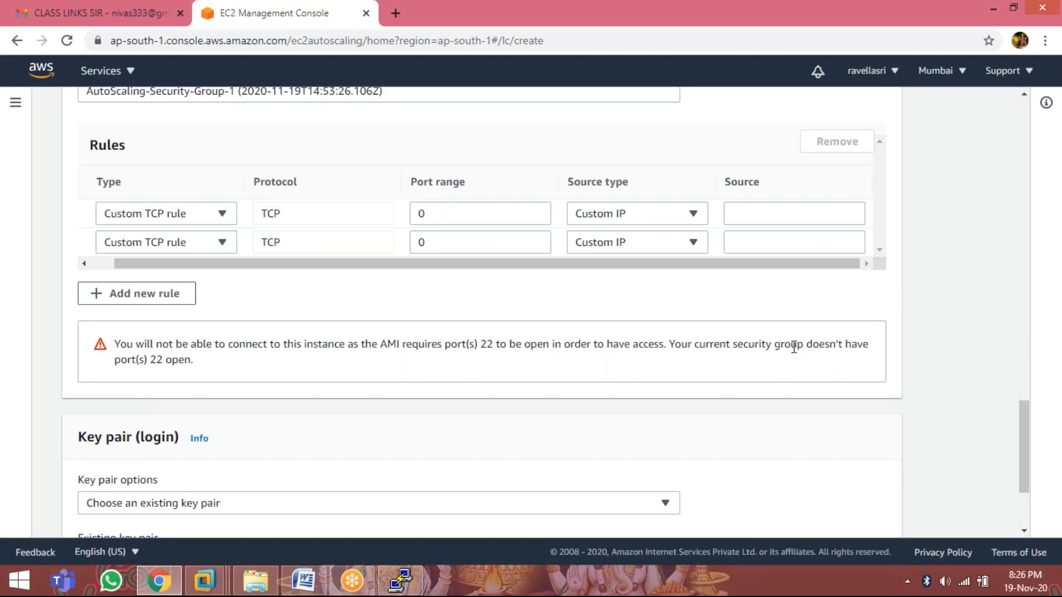
Step: Set the second security group rule's type to SSH and its source type to Anywhere
left_click(224, 244)
left_click(223, 243)
left_click(224, 243)
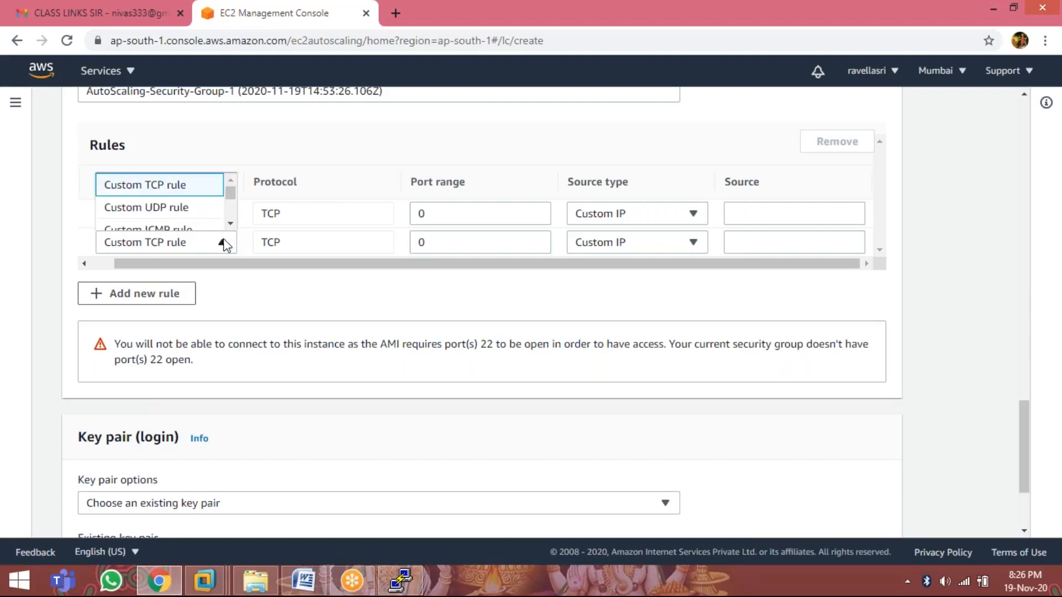
scroll(231, 207, "down", 8)
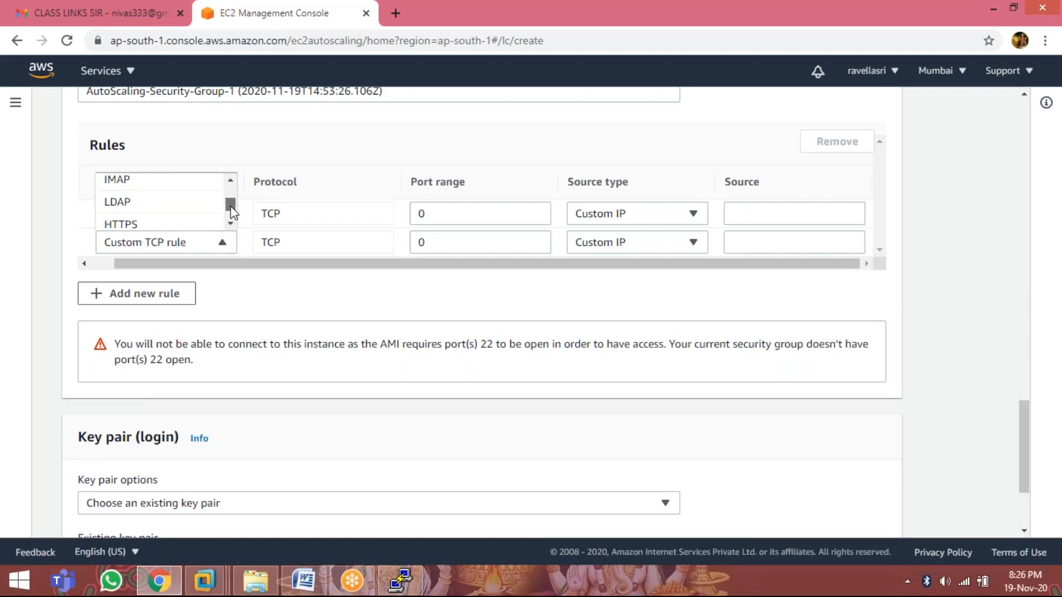
scroll(221, 210, "up", 7)
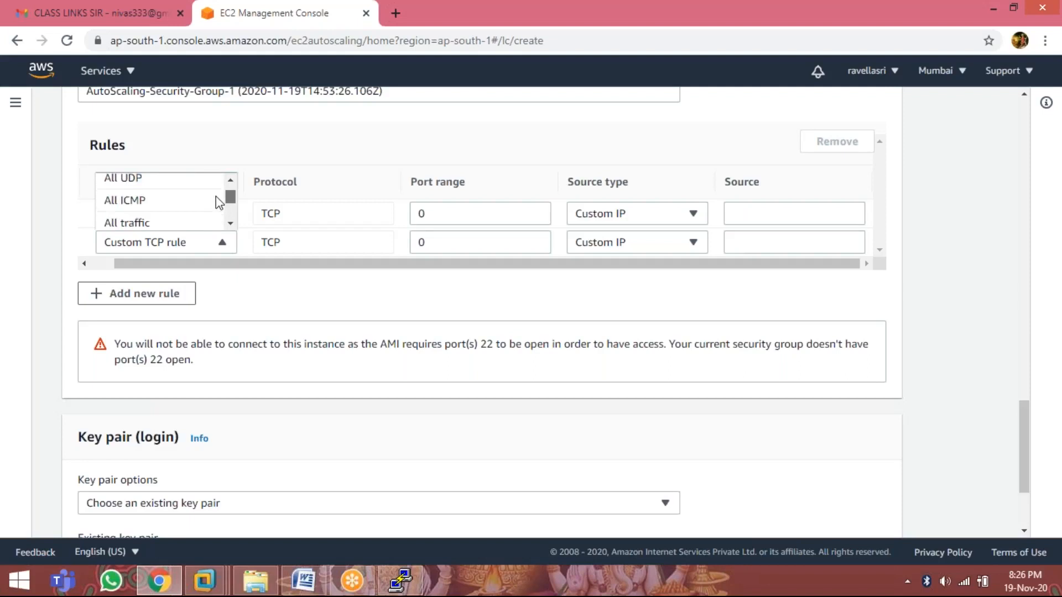
scroll(221, 212, "down", 3)
scroll(221, 210, "up", 5)
scroll(221, 208, "down", 3)
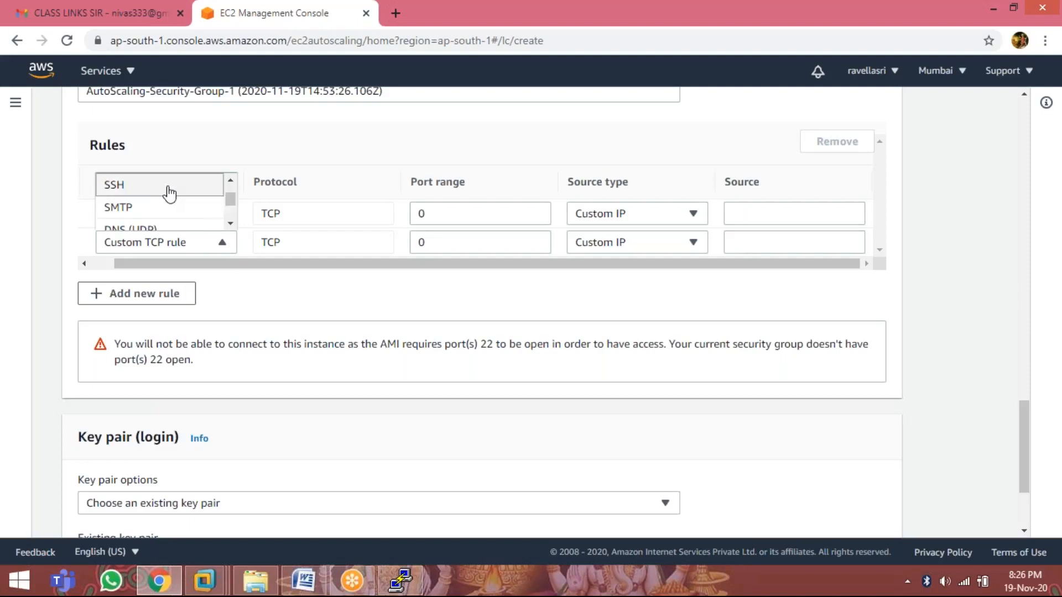
left_click(169, 193)
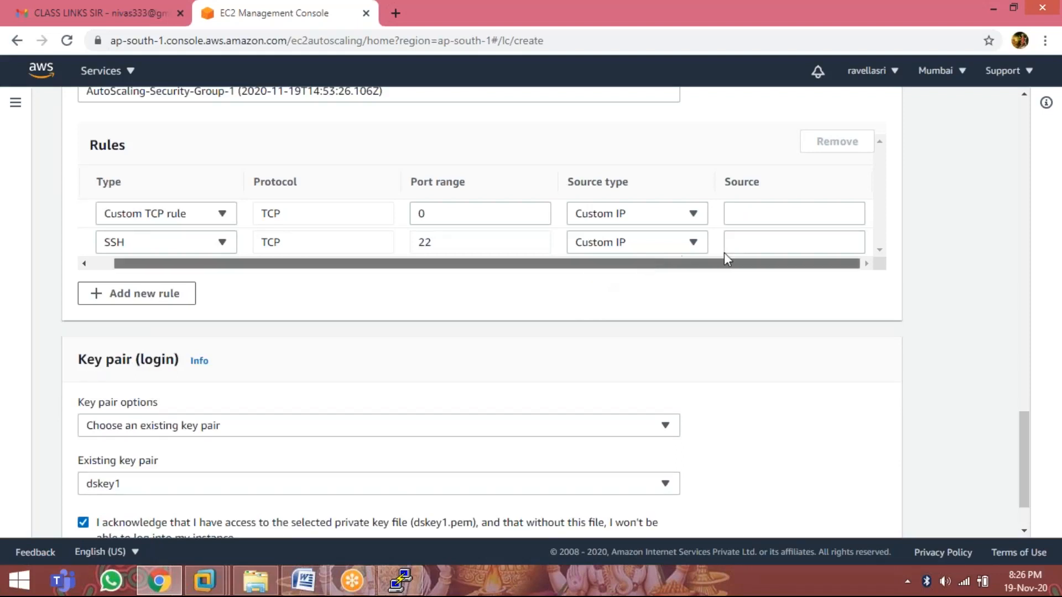
left_click(696, 244)
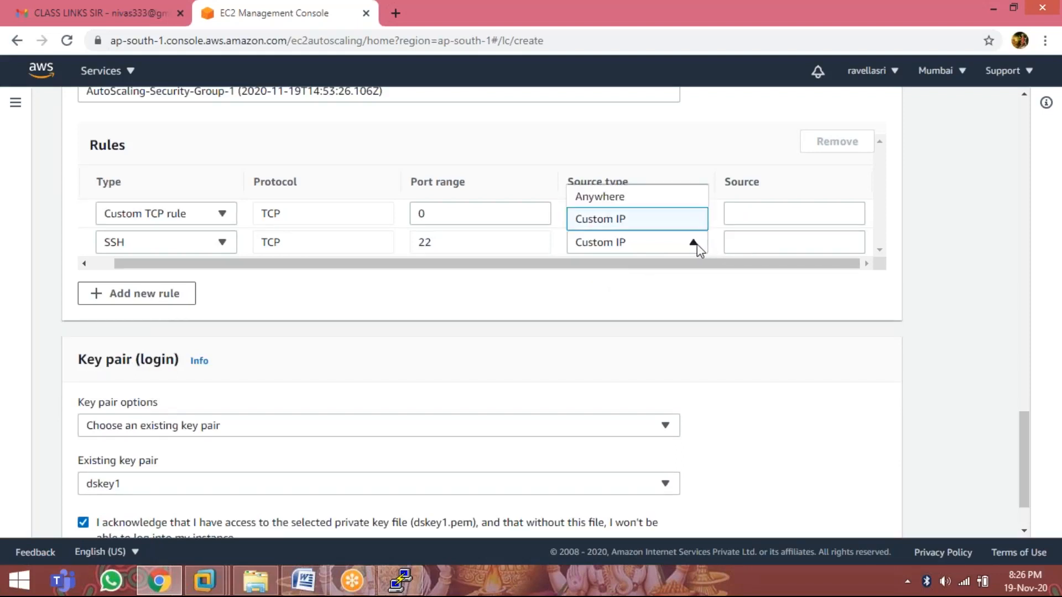
left_click(608, 197)
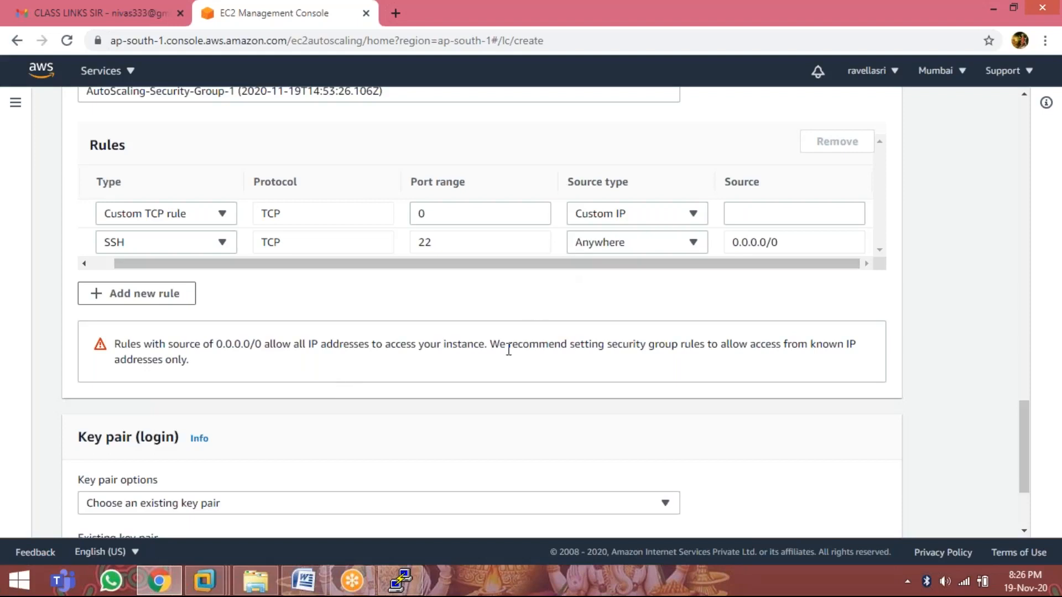
Step: Add a third rule to the new security group and set its type to HTTP
scroll(506, 350, "down", 2)
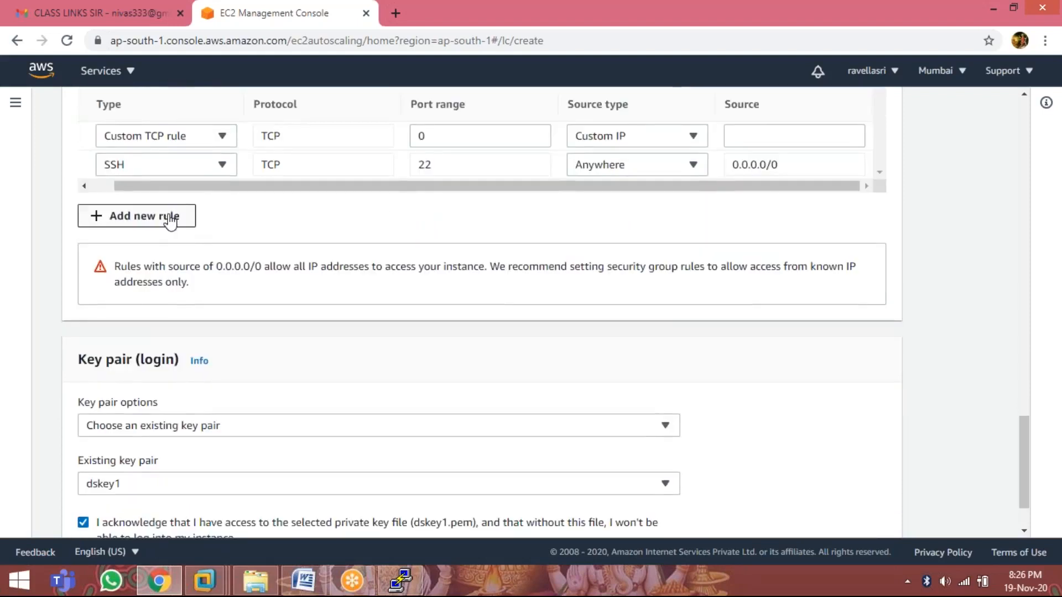
left_click(170, 220)
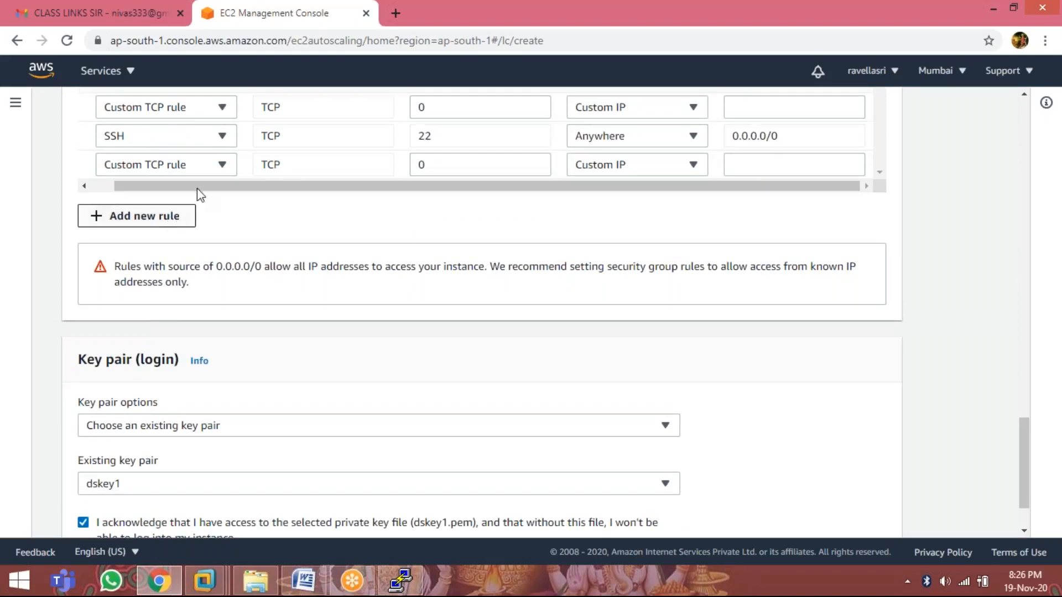
left_click(225, 165)
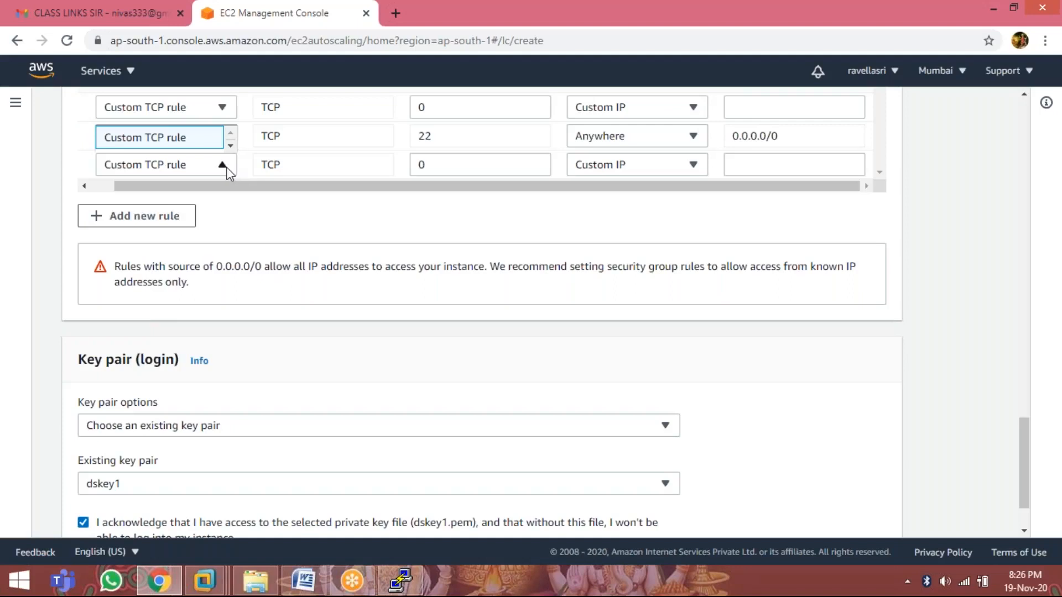
left_click(230, 146)
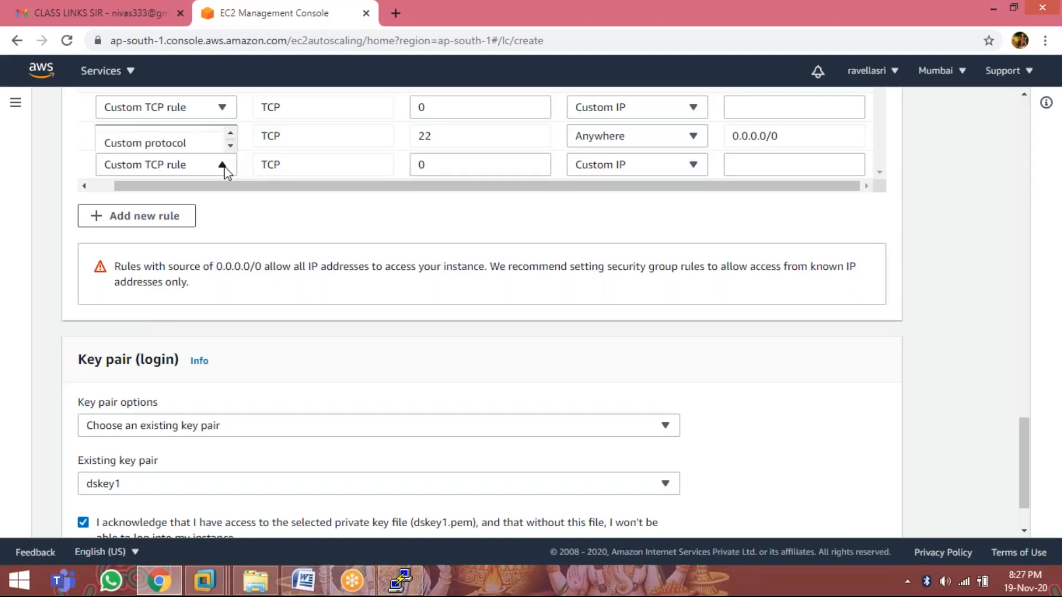
left_click(224, 166)
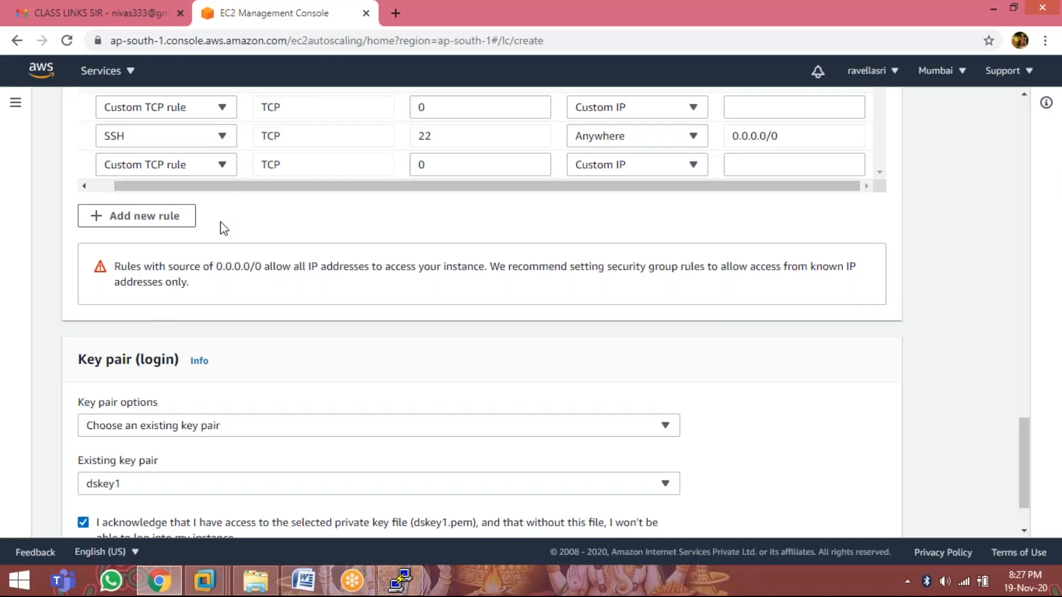
left_click(225, 167)
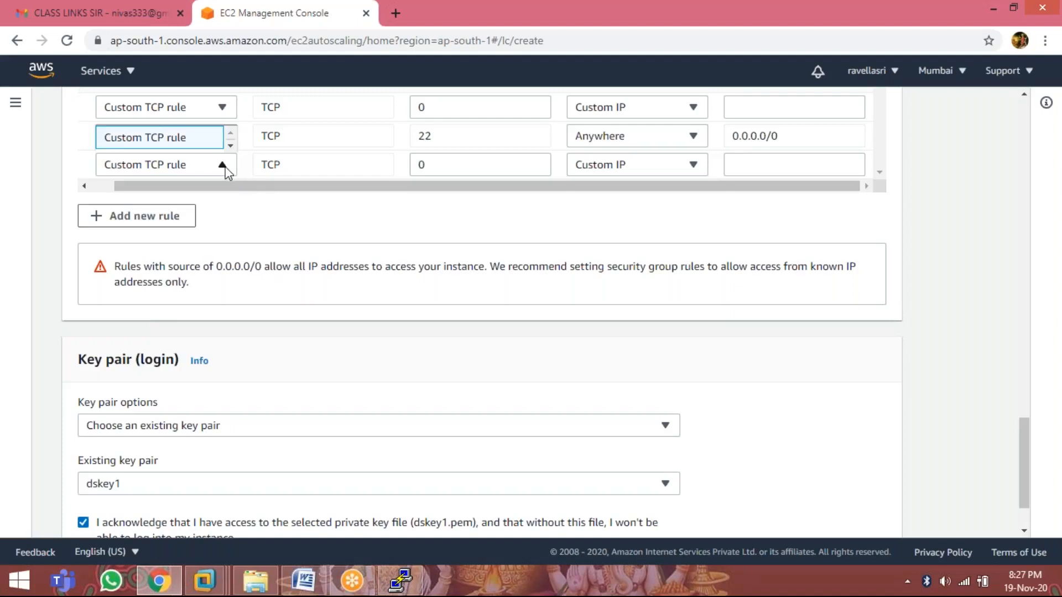
left_click(230, 146)
left_click(230, 146)
left_click(231, 146)
left_click(230, 146)
left_click(231, 146)
left_click(230, 146)
left_click(230, 146)
left_click(231, 146)
left_click(231, 146)
left_click(230, 146)
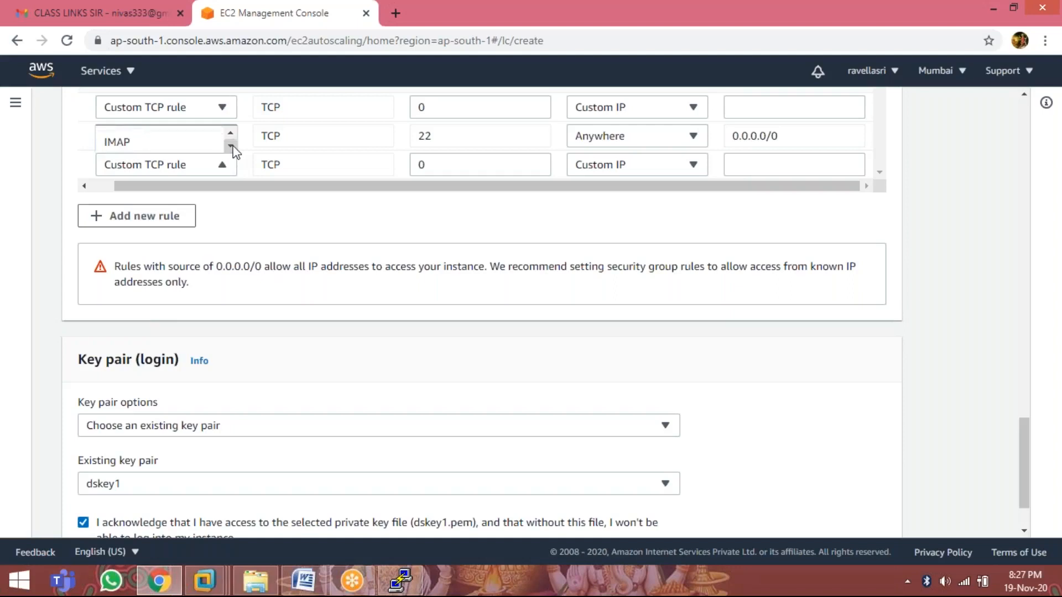
left_click(230, 133)
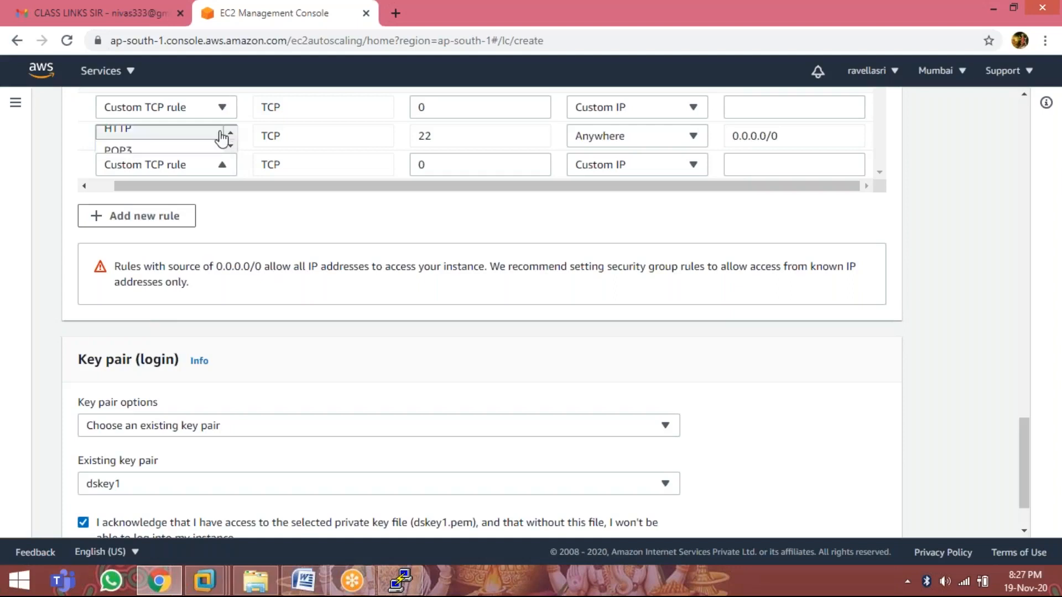
left_click(161, 132)
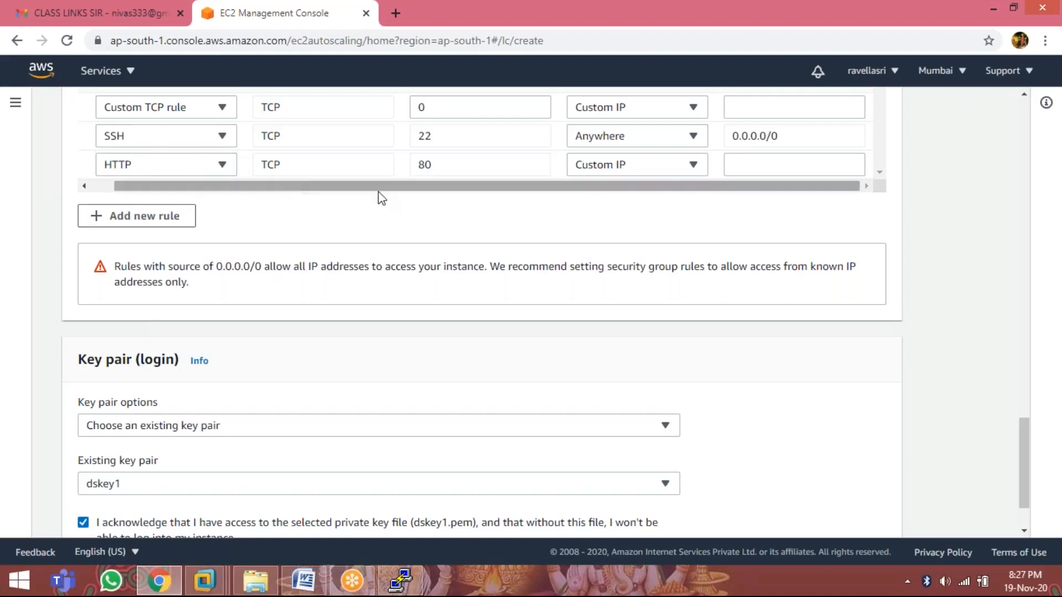
Step: Set the source type of the HTTP security group rule to Anywhere
left_click(650, 166)
left_click(691, 166)
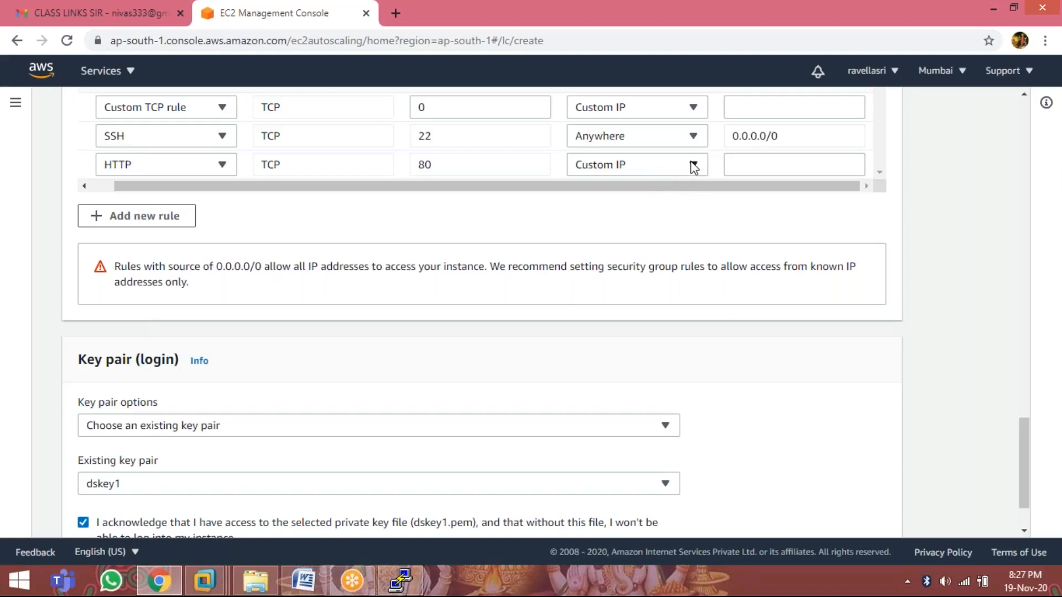
left_click(692, 166)
left_click(695, 169)
left_click(697, 166)
left_click(738, 162)
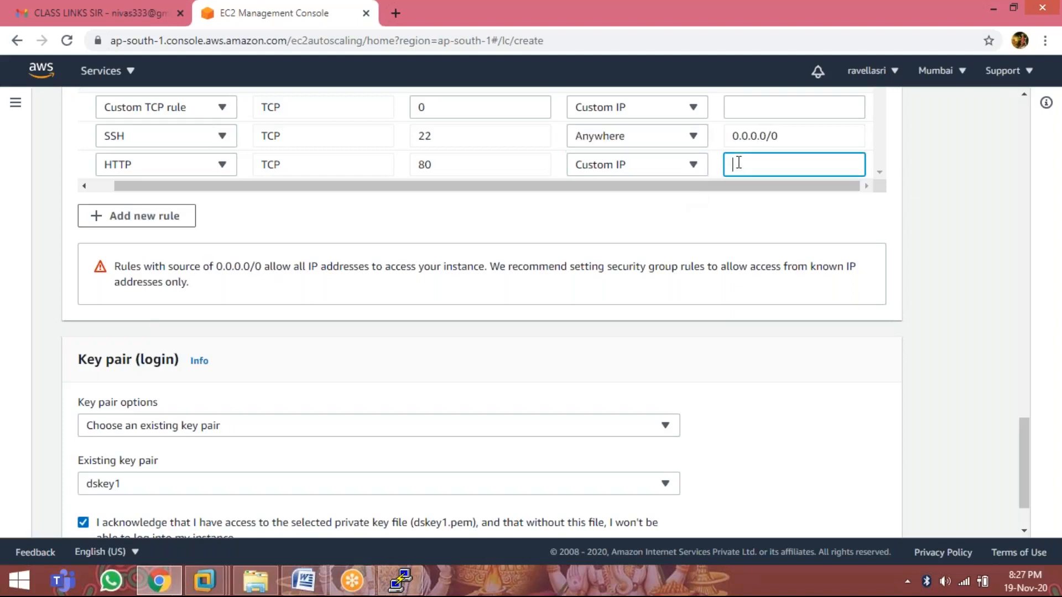
left_click(693, 166)
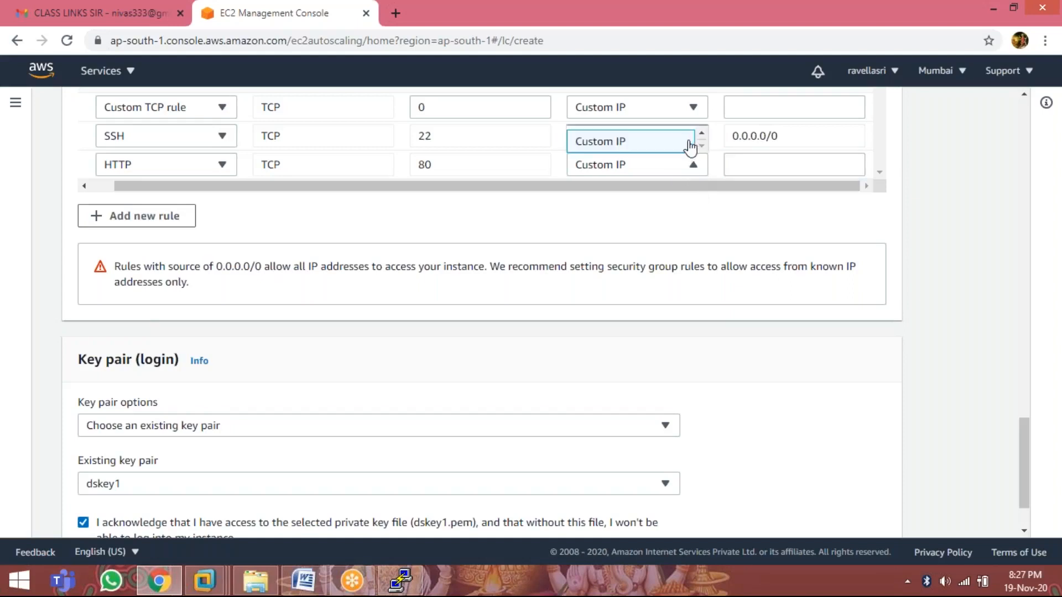
scroll(690, 148, "down", 1)
left_click(643, 146)
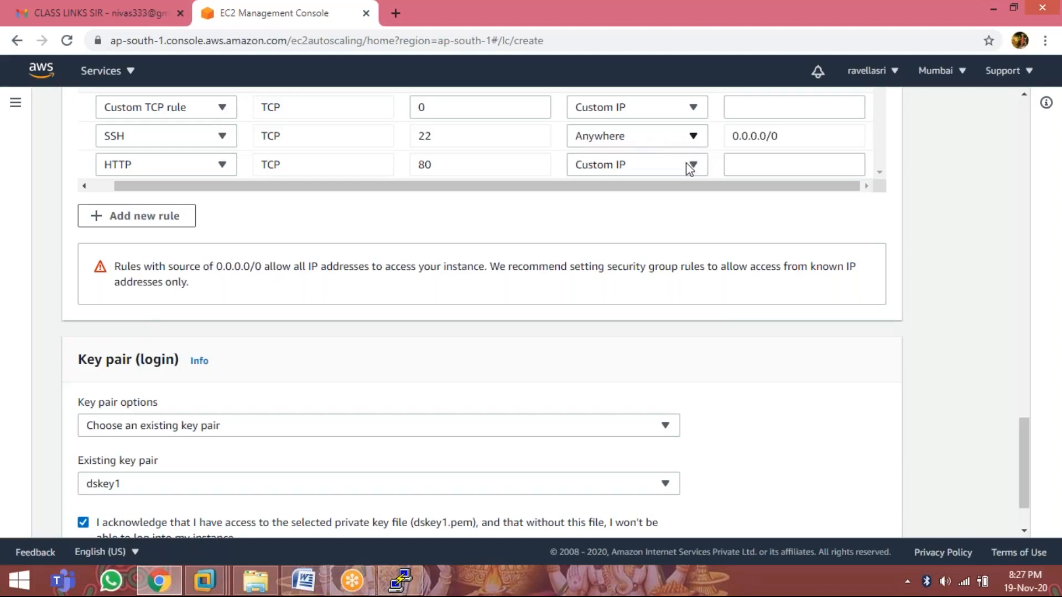
left_click(694, 165)
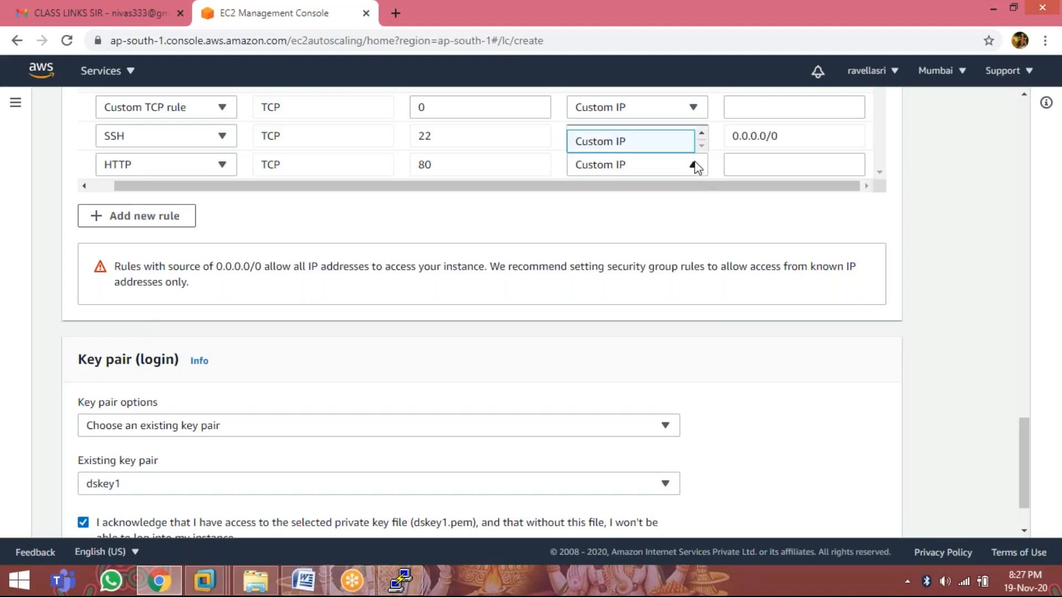
left_click(701, 133)
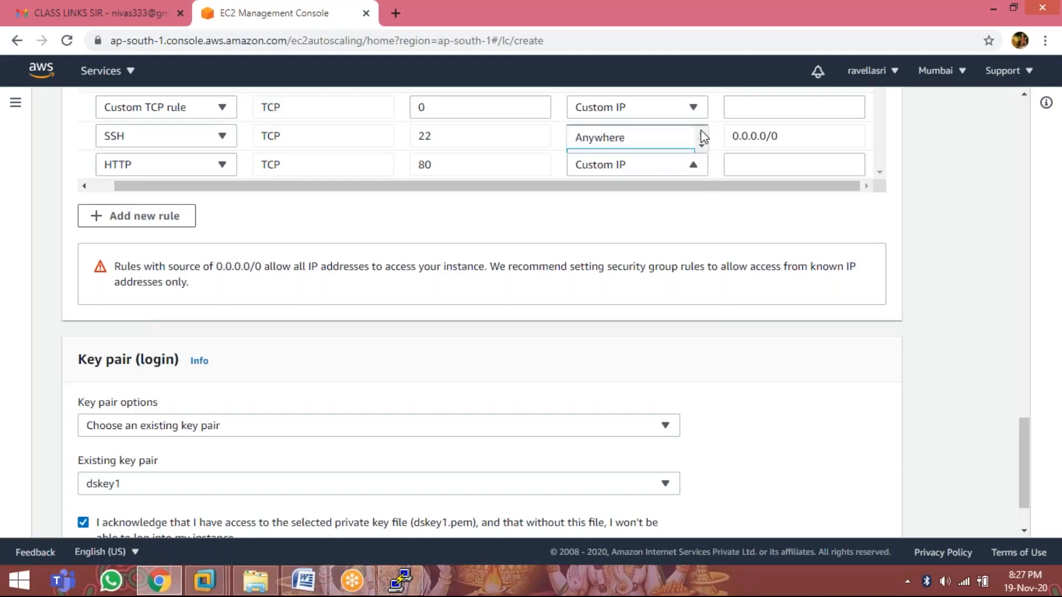
left_click(666, 141)
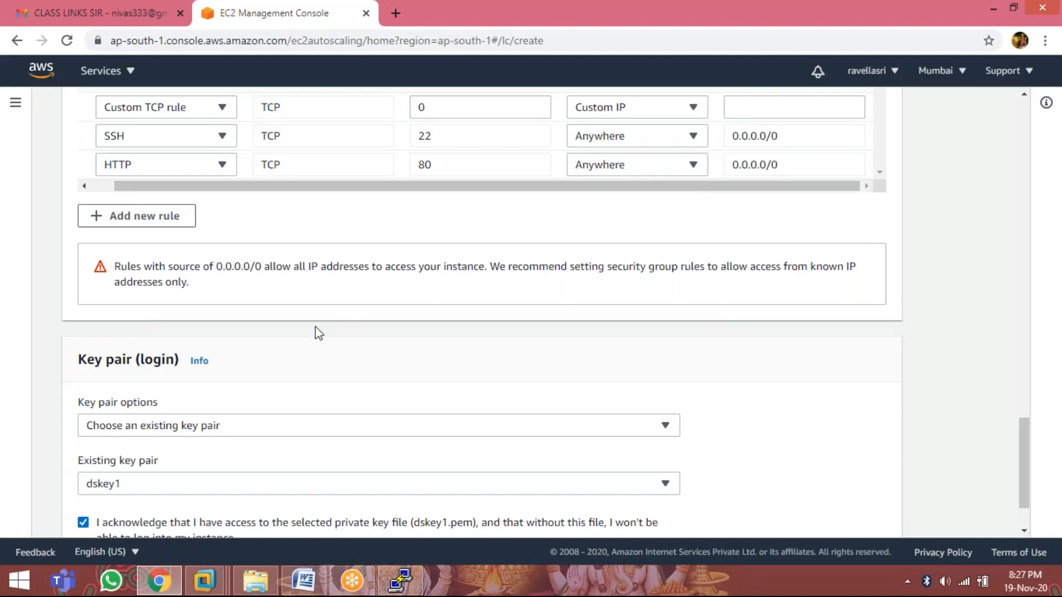
Step: Try to create the launch configuration and check the security group rules for missing or invalid values
scroll(309, 317, "down", 2)
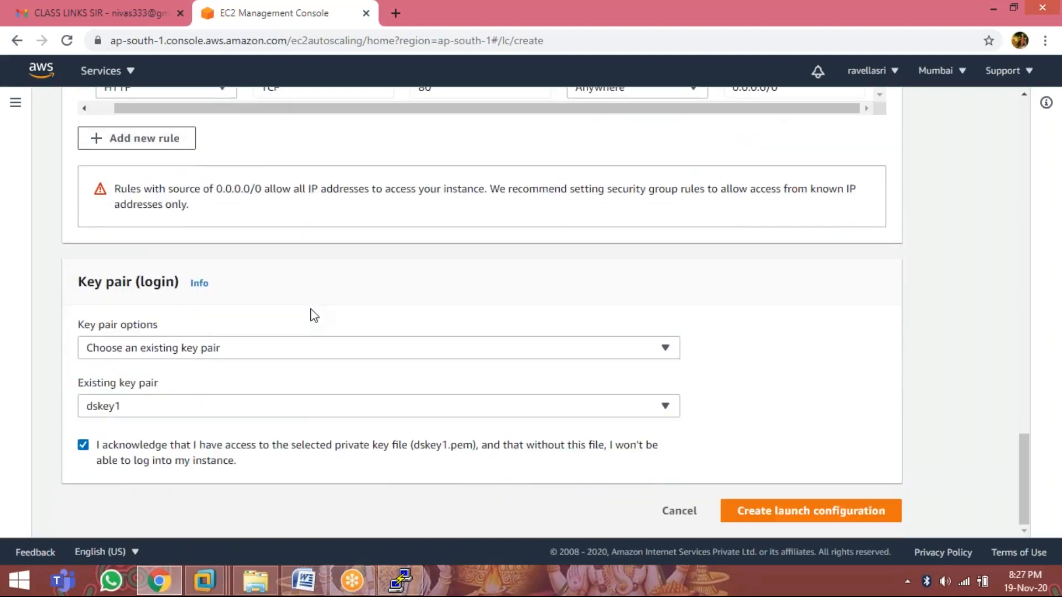
left_click(767, 497)
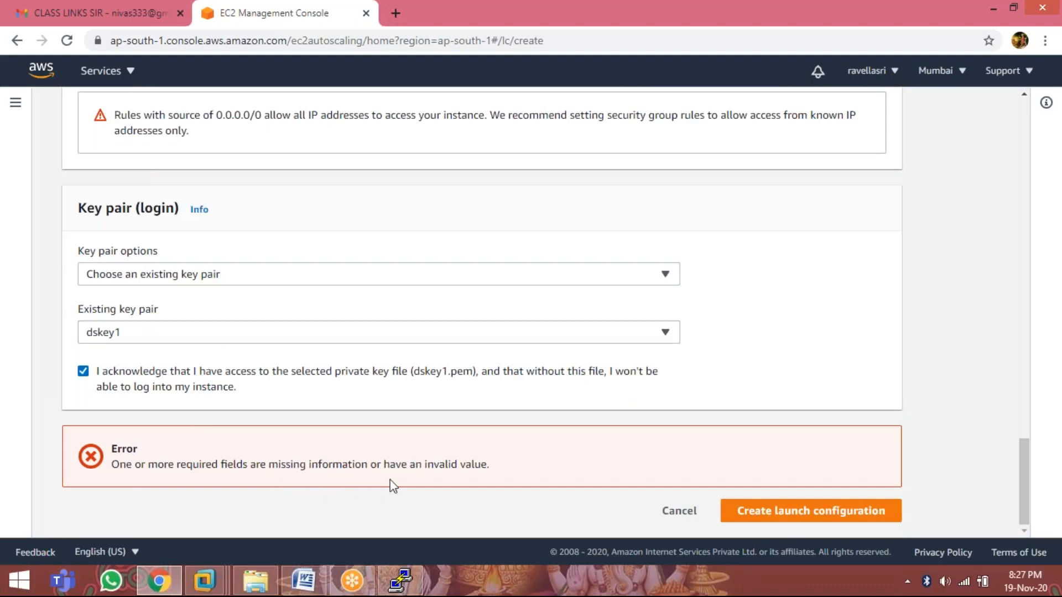
scroll(436, 287, "up", 3)
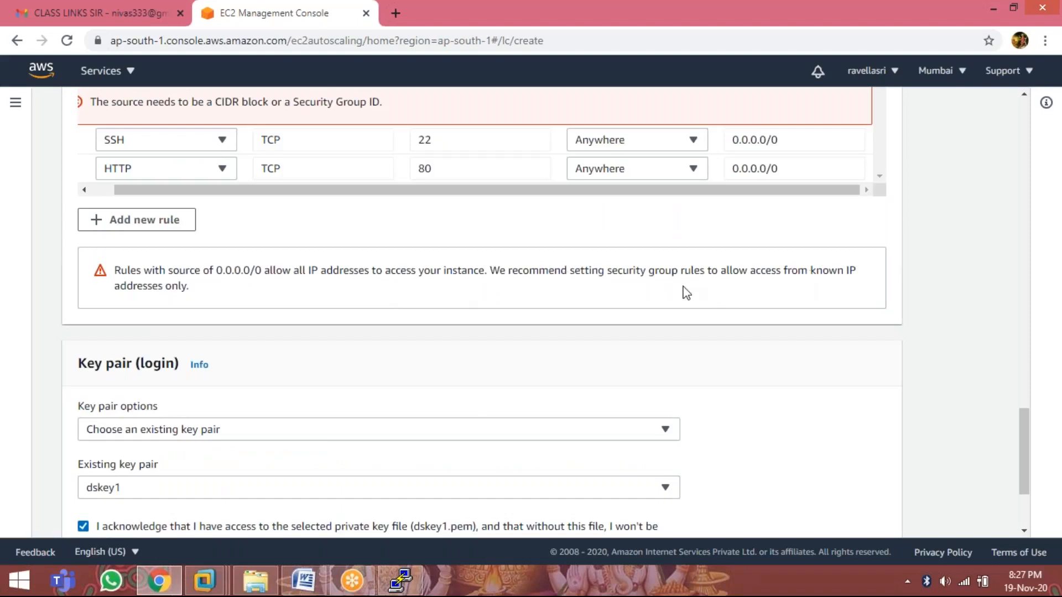
scroll(686, 292, "up", 1)
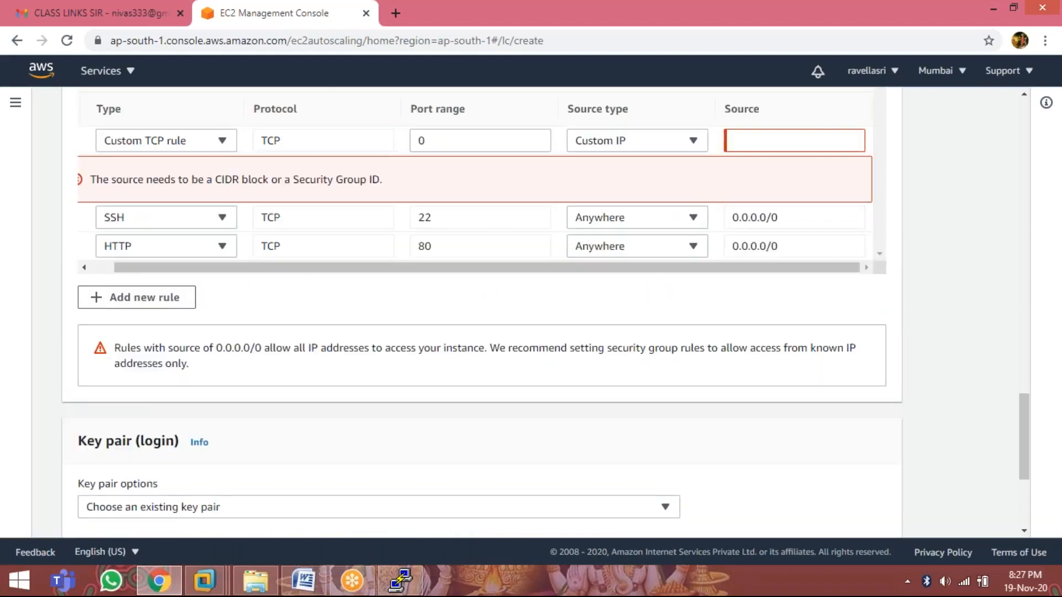
scroll(819, 138, "up", 1)
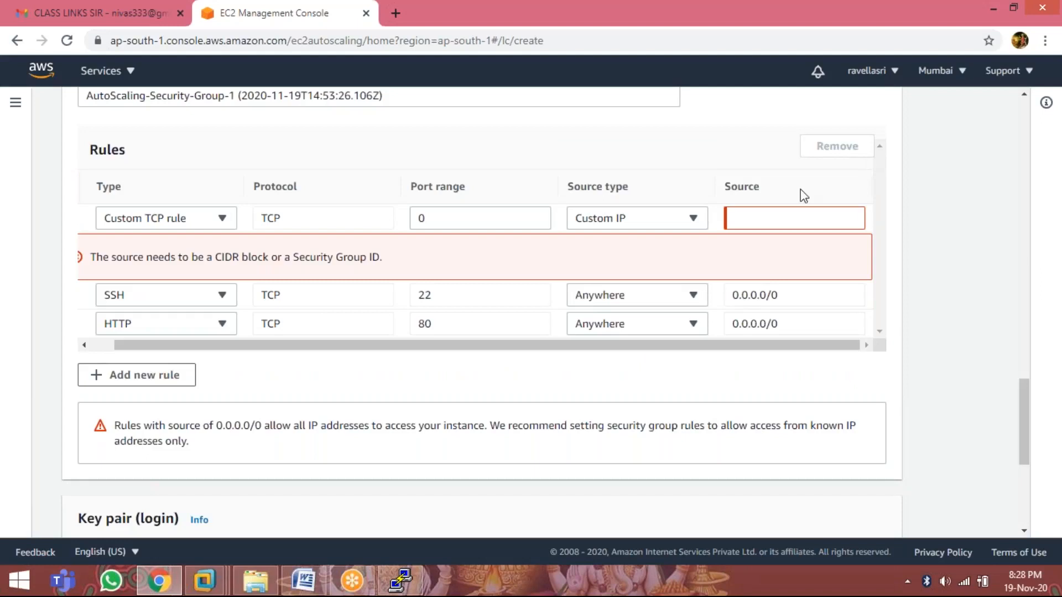
Step: Remove the Custom TCP rule from the new security group and create the launch configuration
left_click_drag(204, 347, 89, 328)
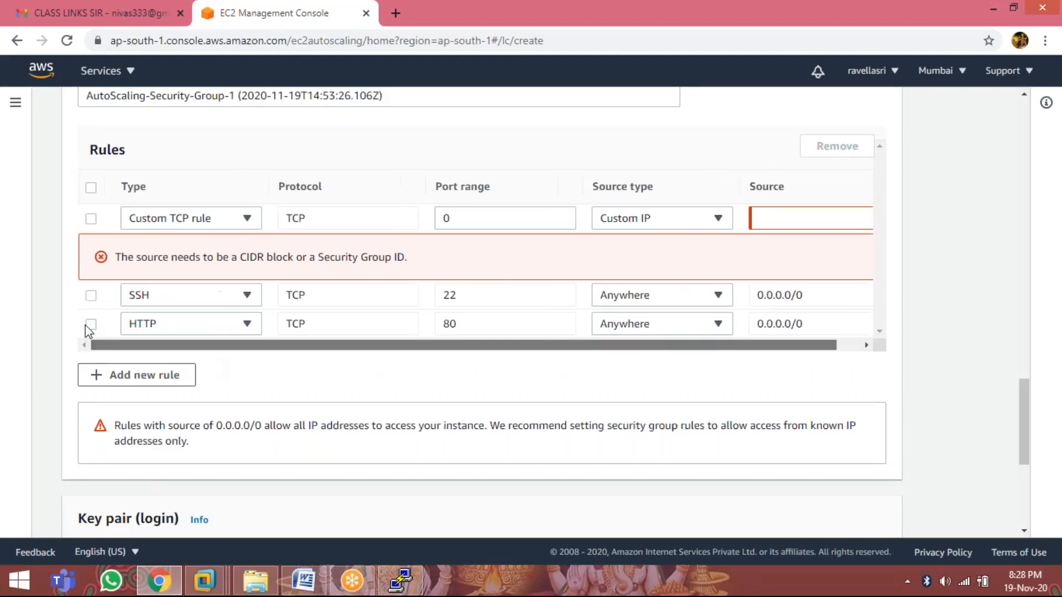
left_click(92, 219)
left_click(816, 150)
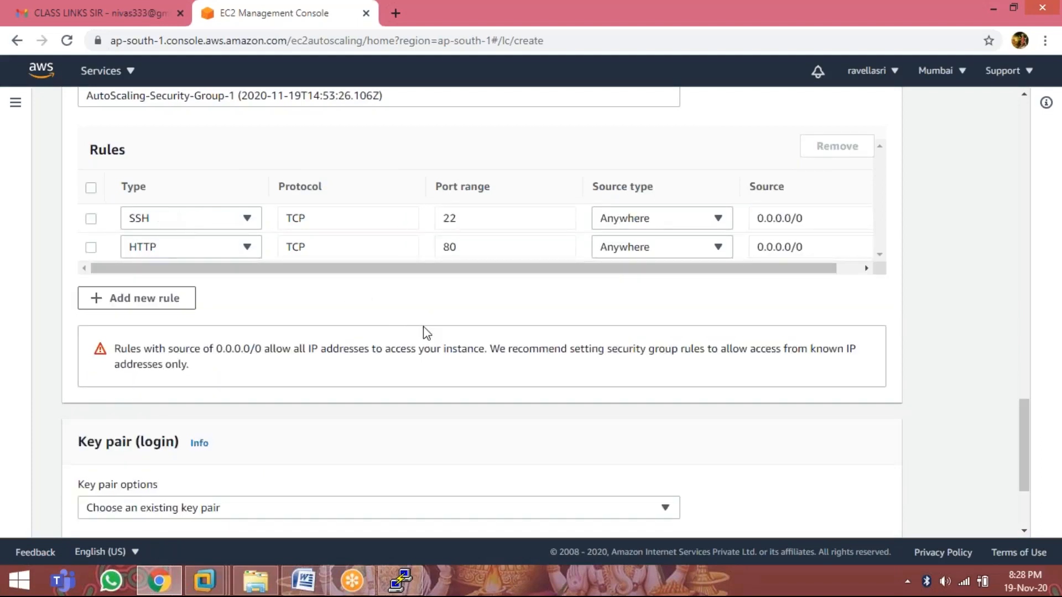
scroll(423, 326, "down", 3)
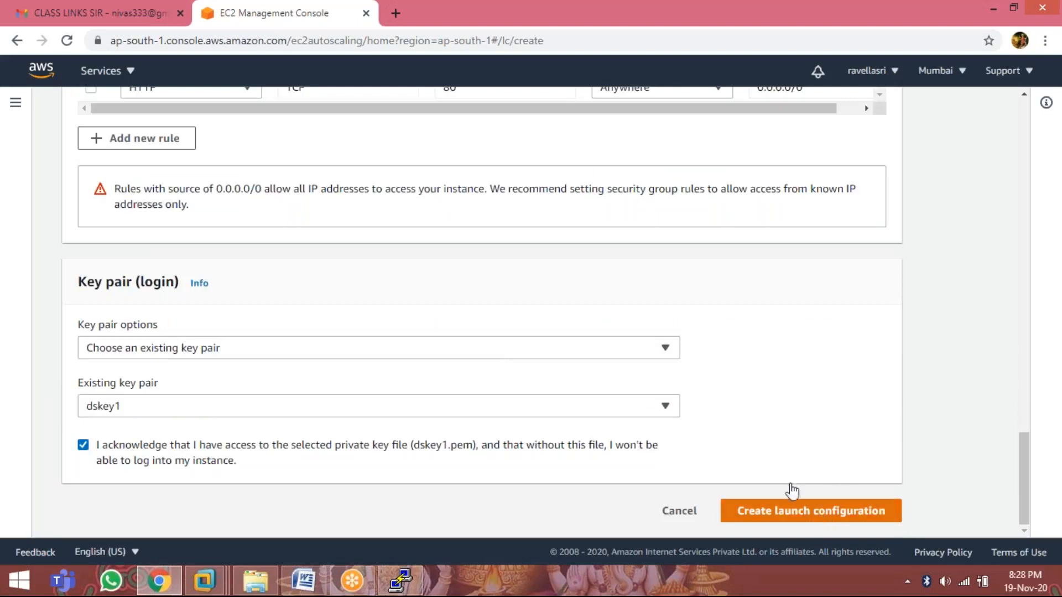
left_click(811, 511)
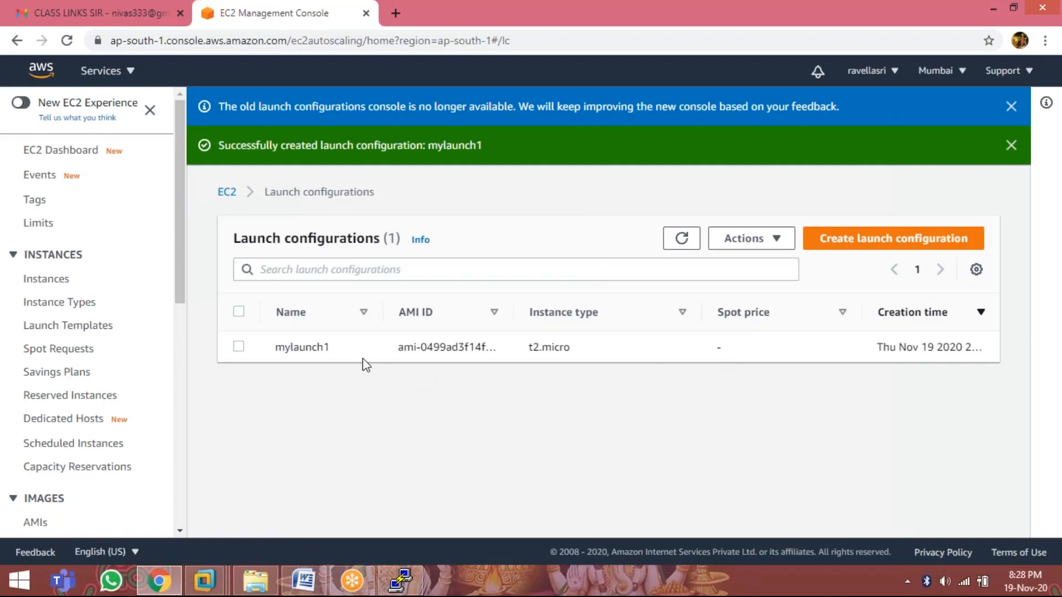
Step: Review the details of launch configuration mylaunch1, including its AMI, instance type, key name and security group, and deselect it
left_click(244, 346)
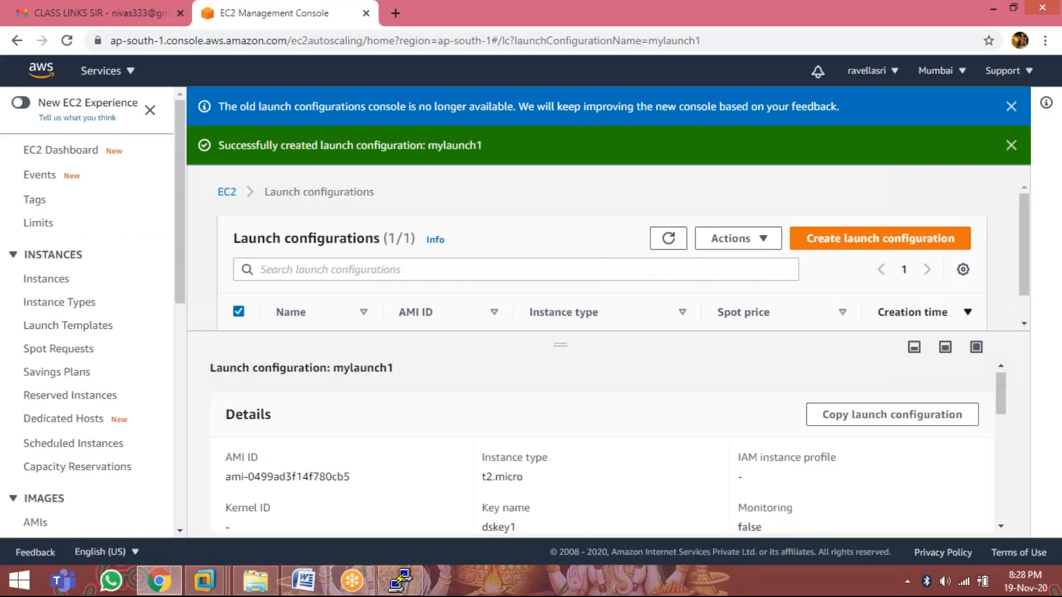
scroll(497, 414, "down", 2)
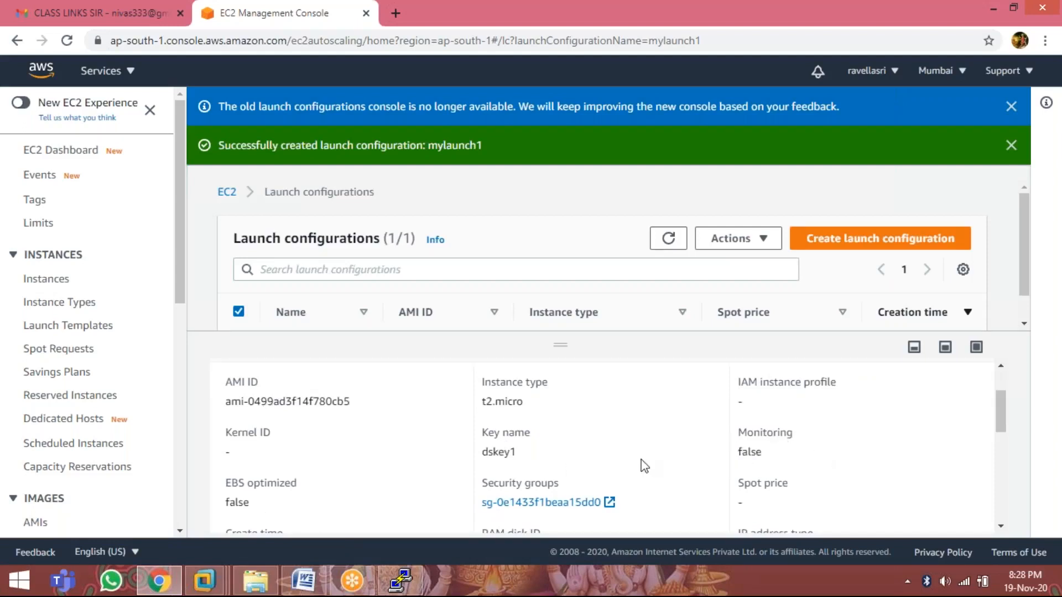
scroll(529, 465, "down", 2)
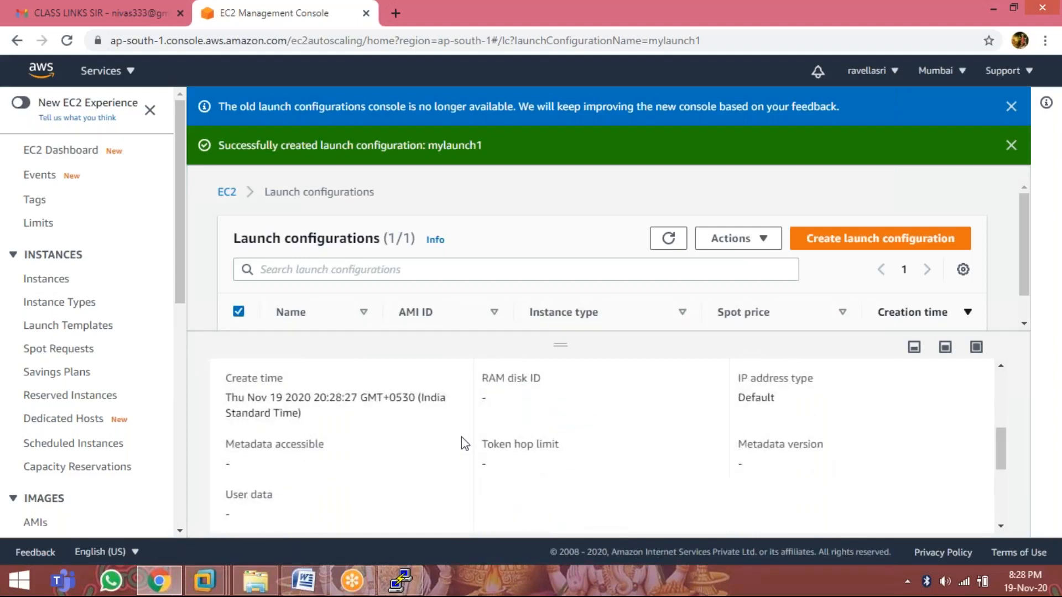
scroll(462, 439, "down", 3)
scroll(448, 449, "up", 5)
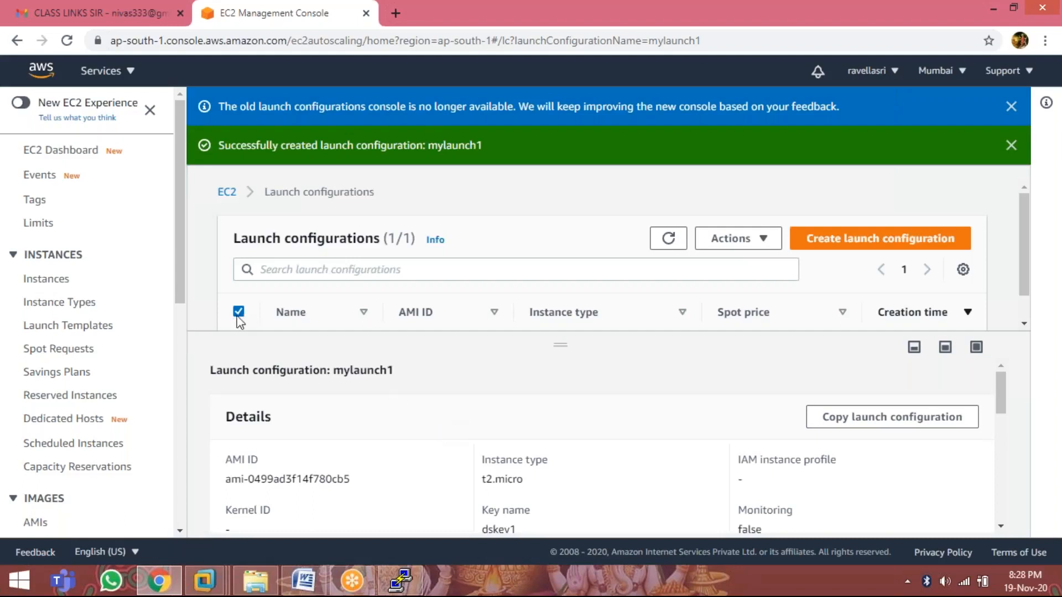
scroll(818, 372, "down", 1)
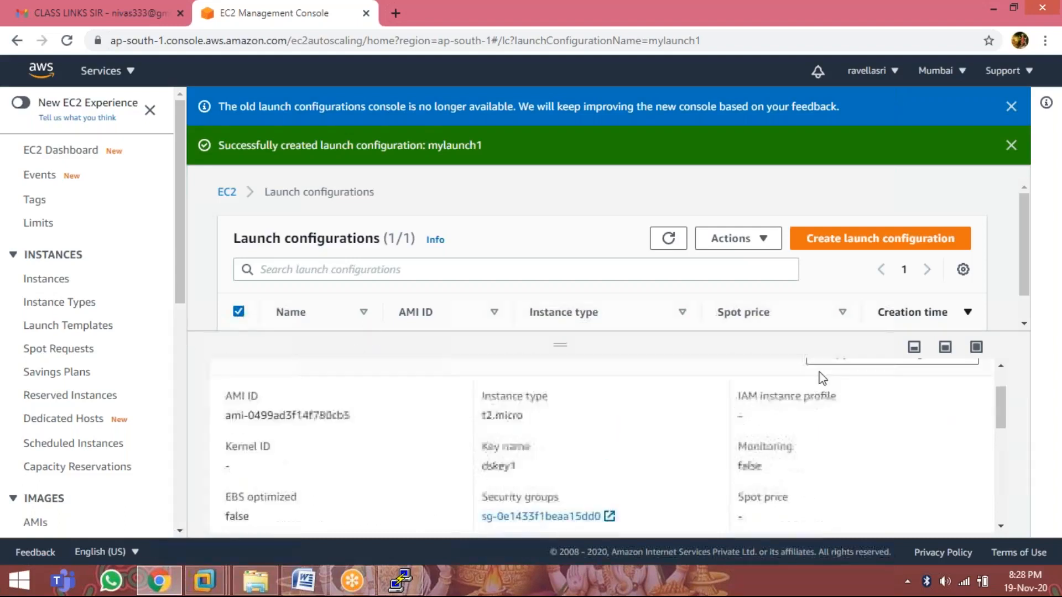
scroll(818, 373, "up", 1)
left_click_drag(1027, 270, 1009, 307)
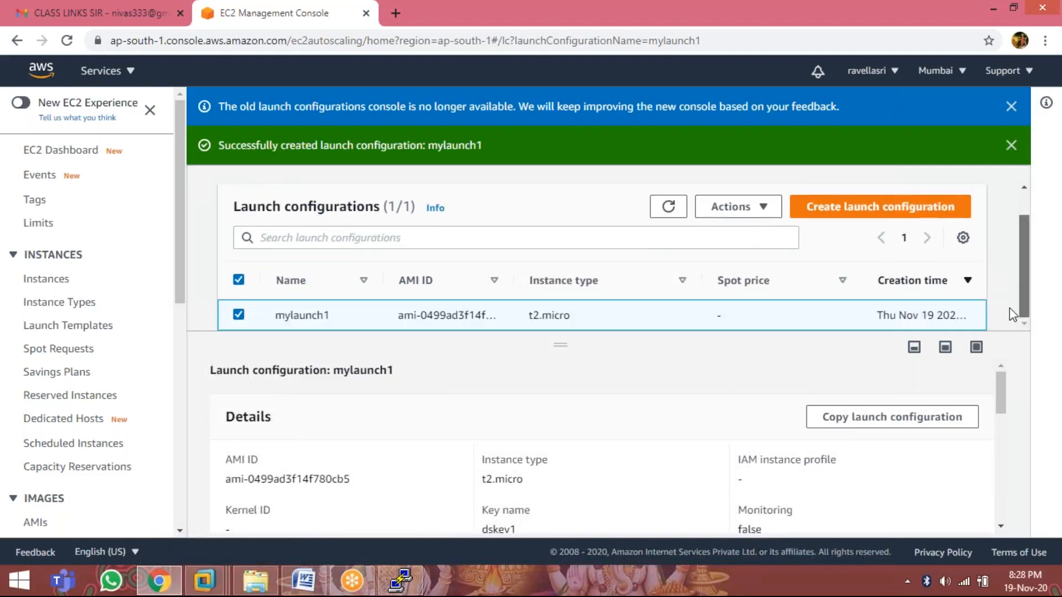
left_click(239, 281)
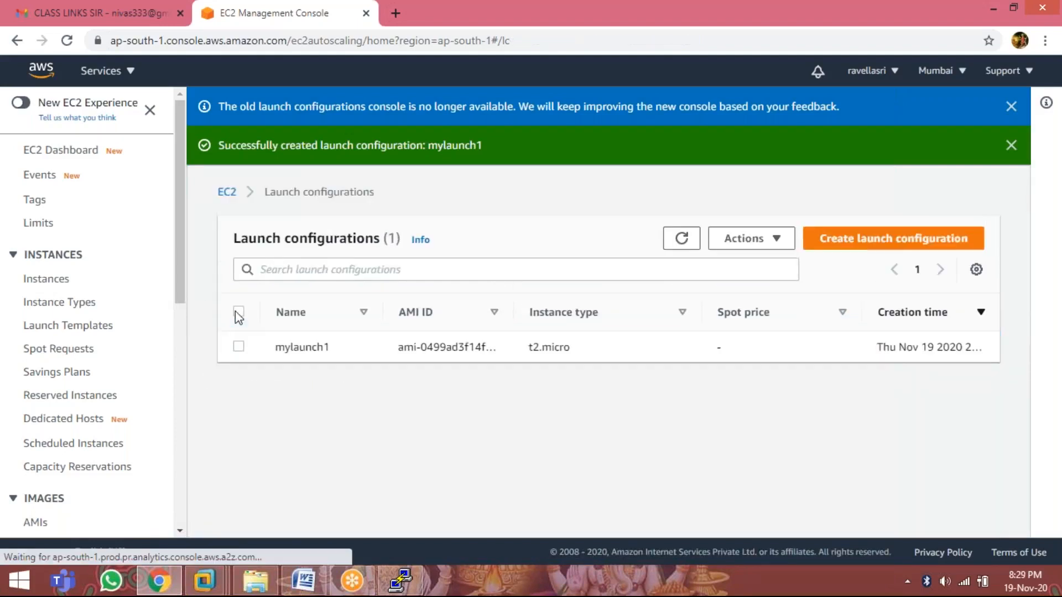
Step: Start creating an Auto Scaling group from launch configuration mylaunch1
left_click(243, 347)
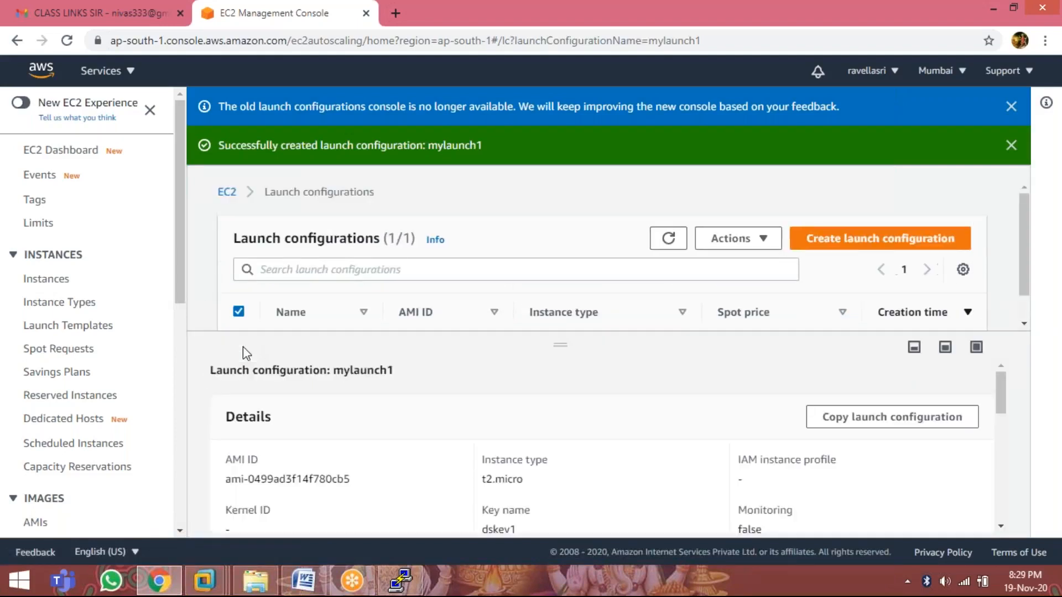
left_click(765, 239)
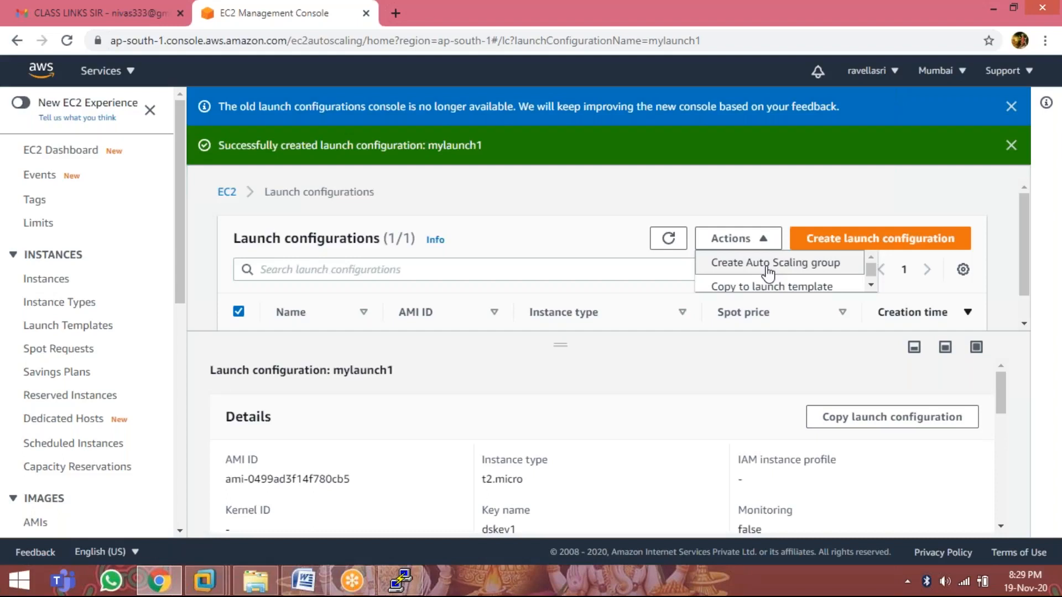
left_click(768, 263)
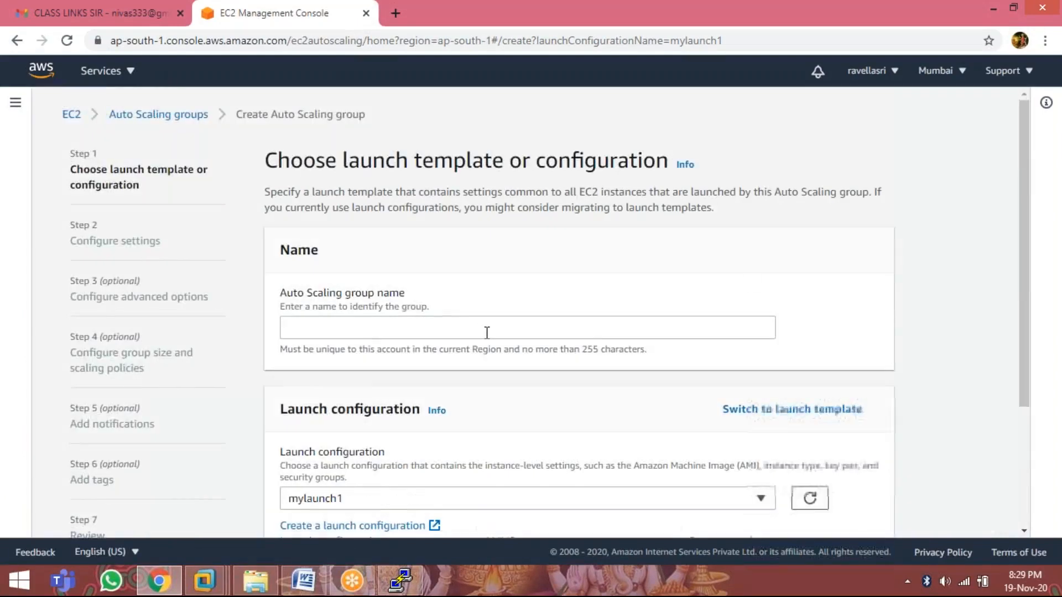
Step: Name the Auto Scaling group myautoscalegroup, keep launch configuration mylaunch1, and continue to the network settings
left_click(481, 330)
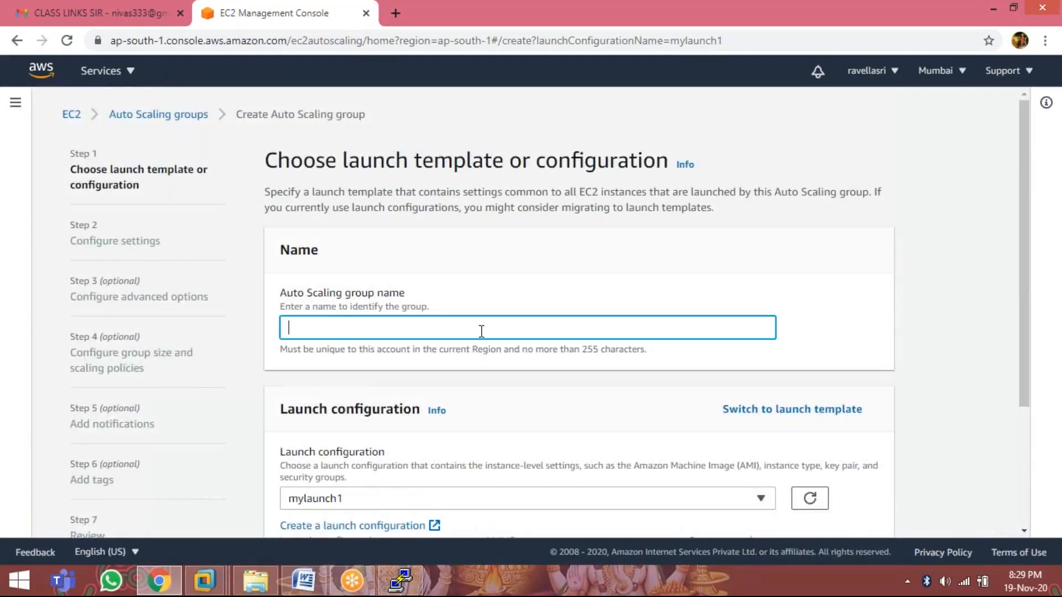
scroll(481, 330, "down", 3)
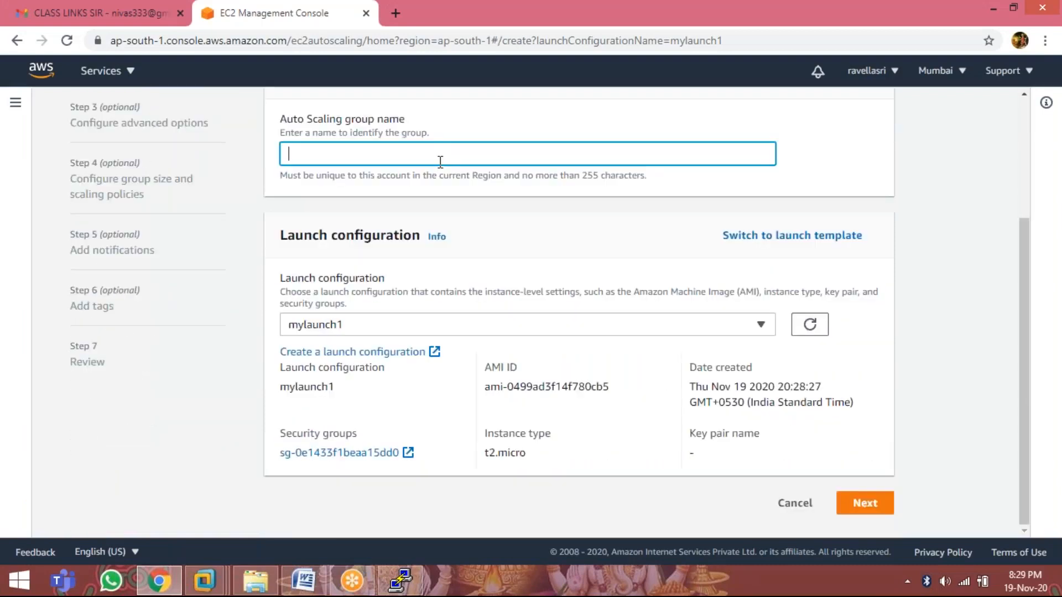
type("myautoscalegroup")
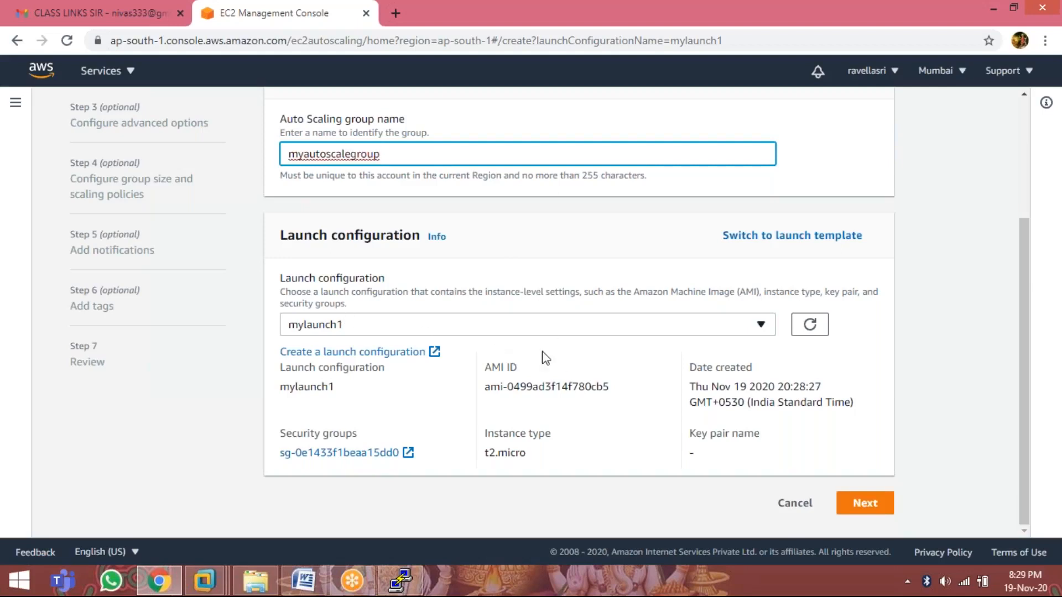
left_click(874, 506)
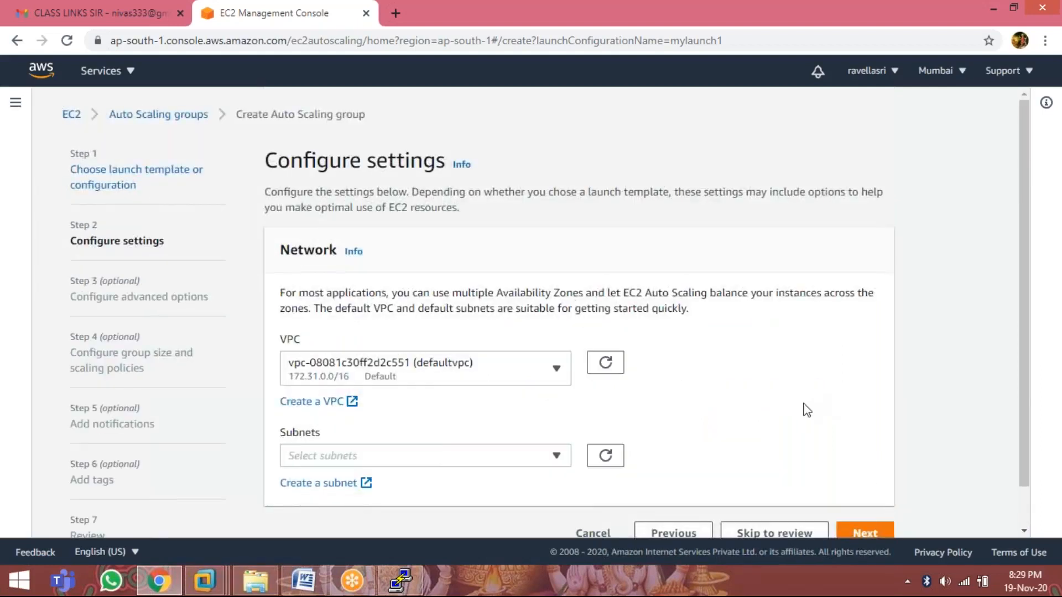
Step: Add the default subnets in ap-south-1a, ap-south-1b and ap-south-1c to the Auto Scaling group's network settings
scroll(802, 414, "down", 2)
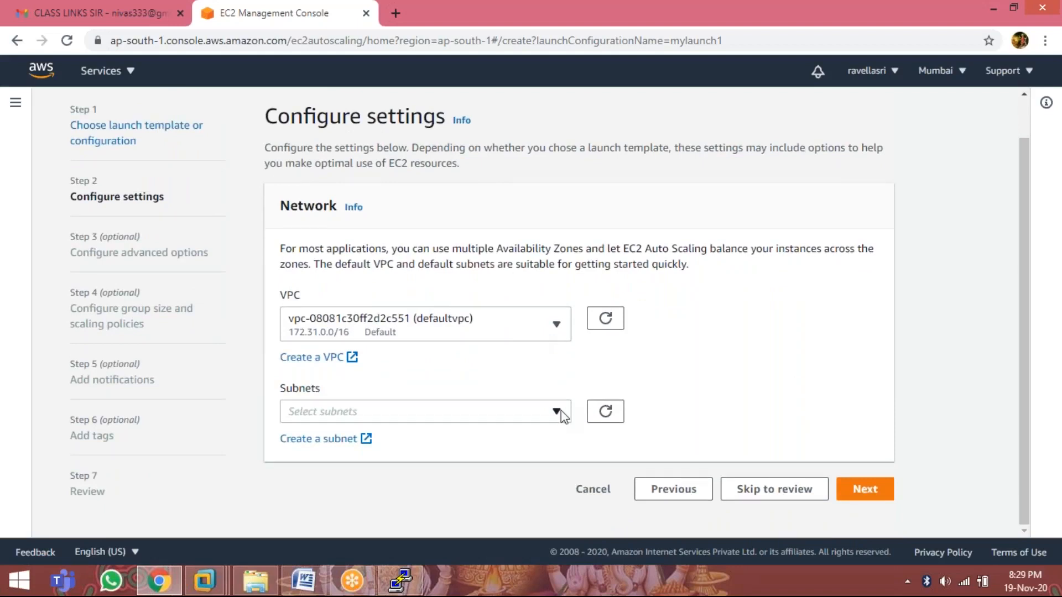
left_click(561, 410)
left_click(500, 325)
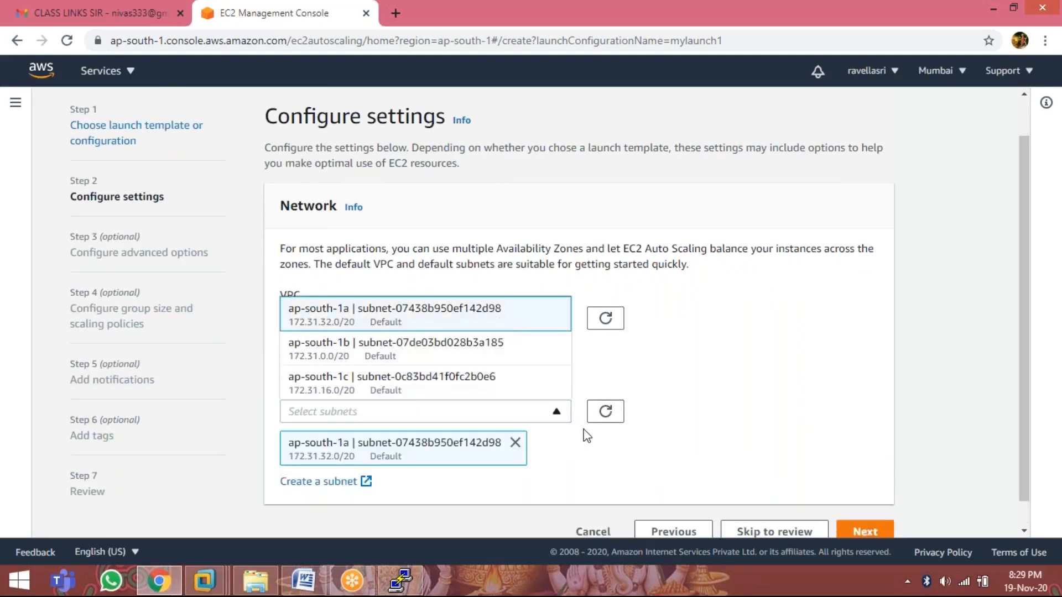
scroll(585, 433, "down", 1)
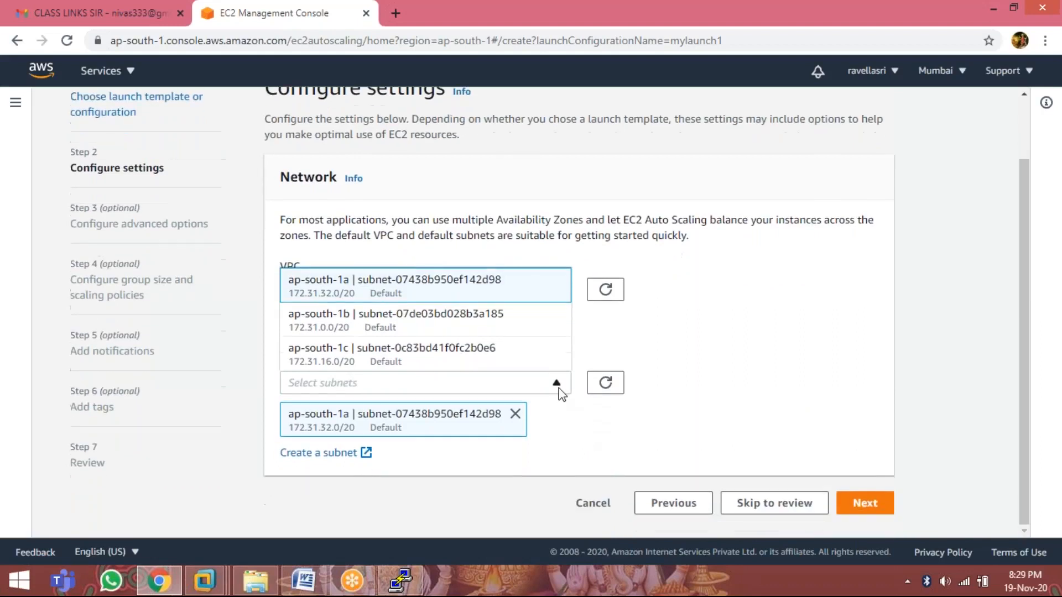
left_click(491, 327)
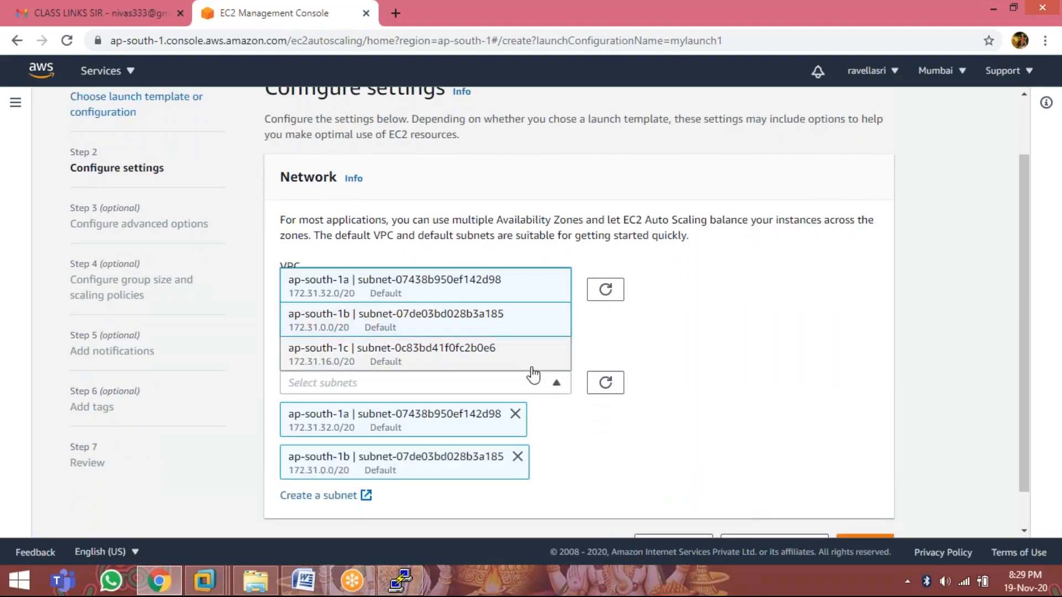
left_click(462, 352)
scroll(741, 409, "down", 3)
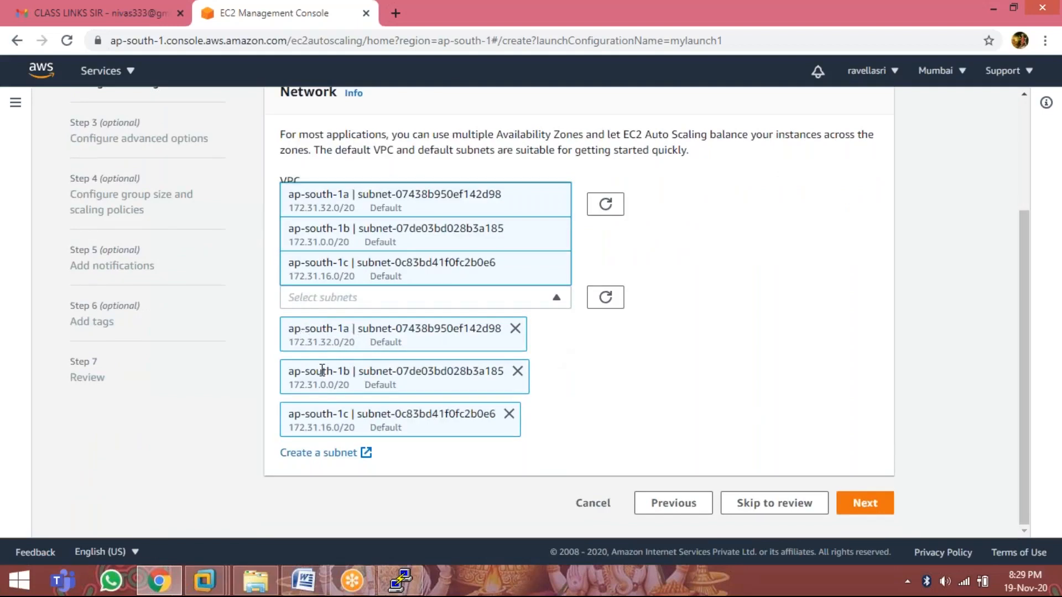
Step: Accept the default VPC with the three selected subnets and continue to the advanced options
left_click(800, 266)
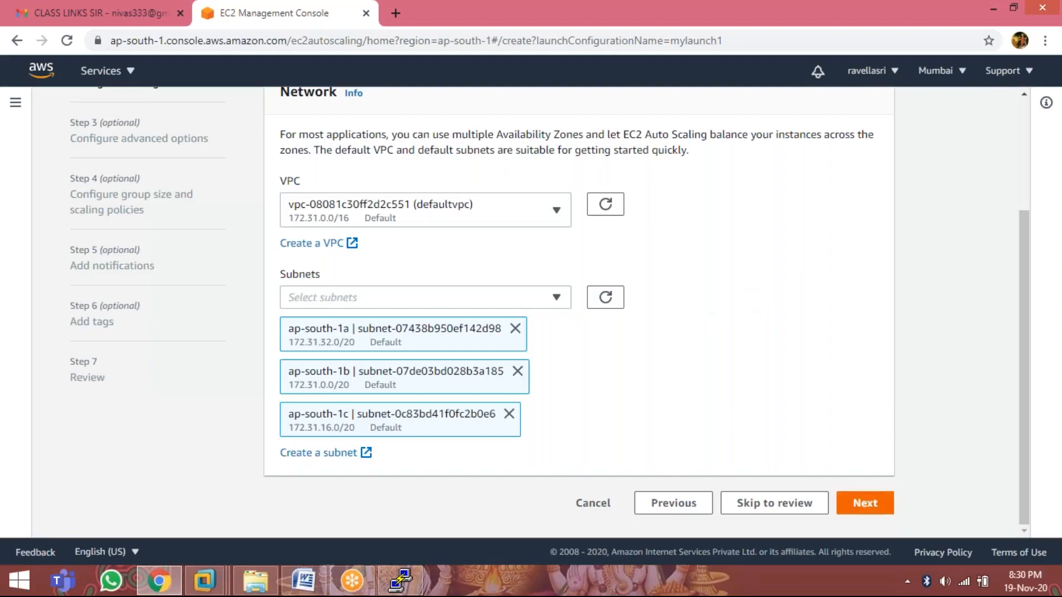
left_click(859, 504)
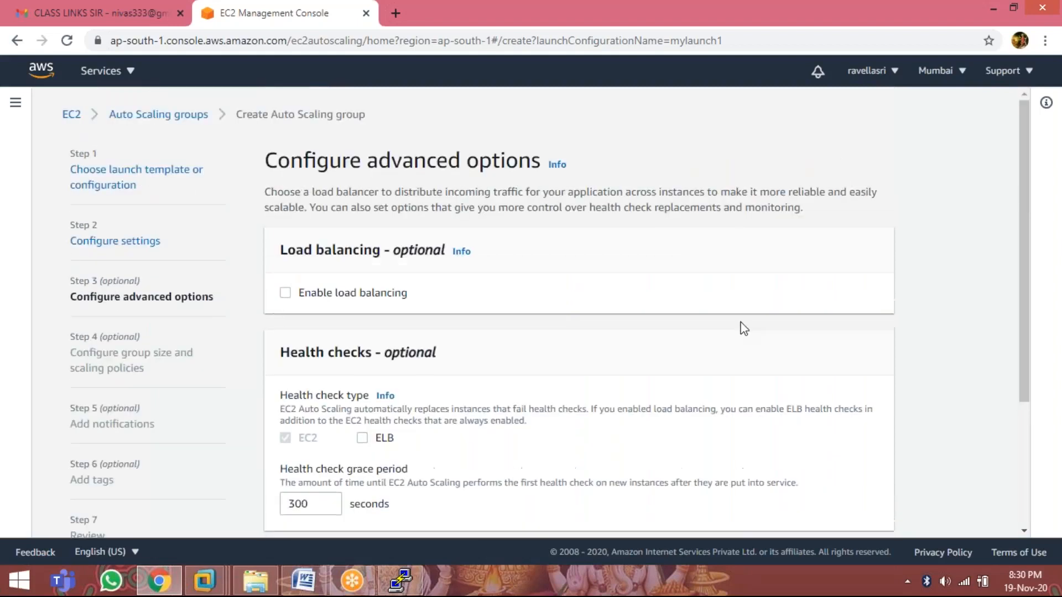
scroll(743, 328, "down", 3)
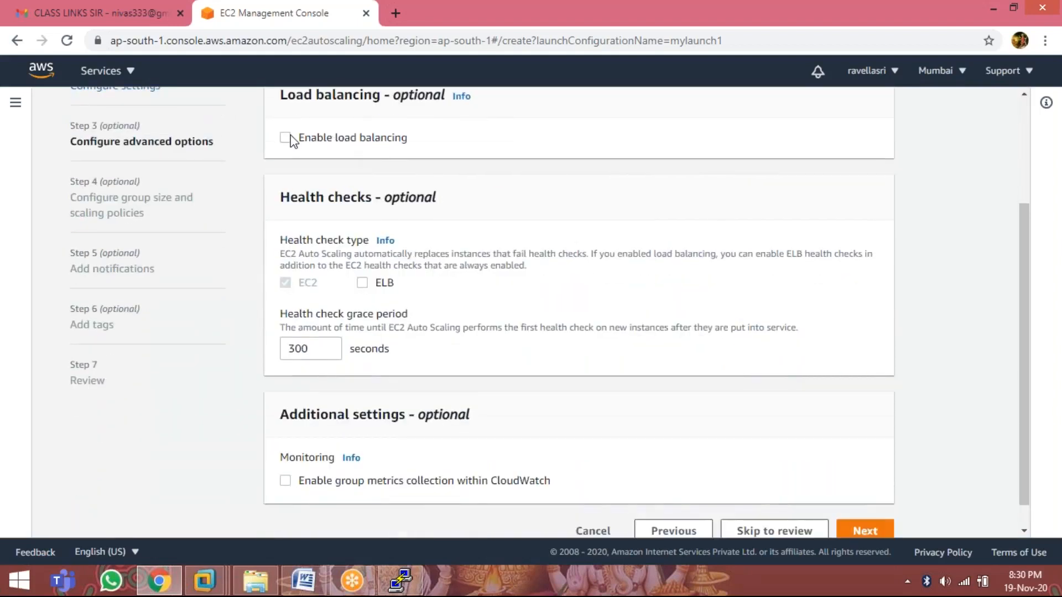
left_click(286, 138)
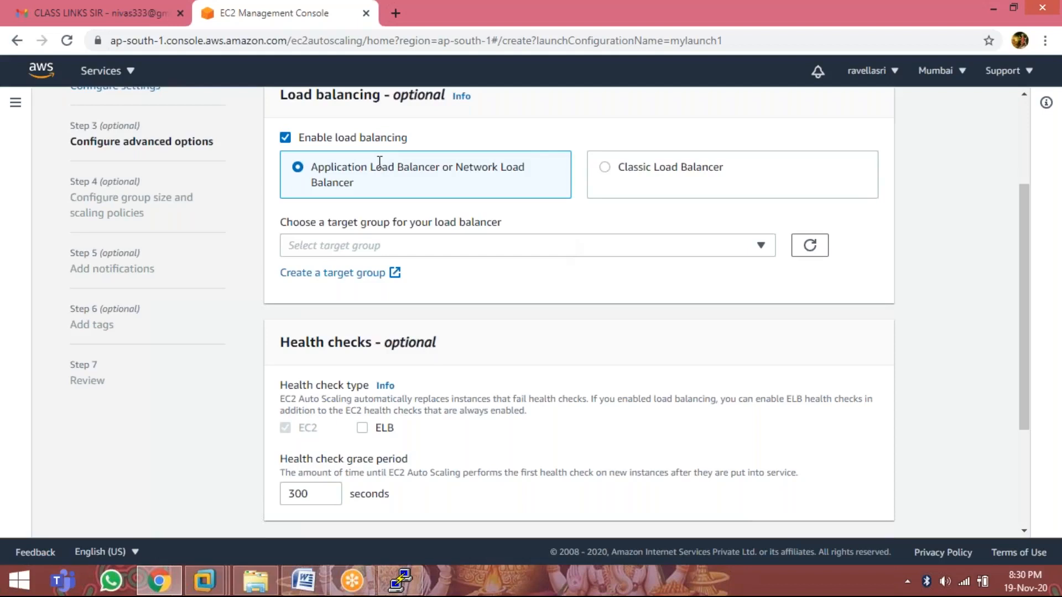
left_click(767, 252)
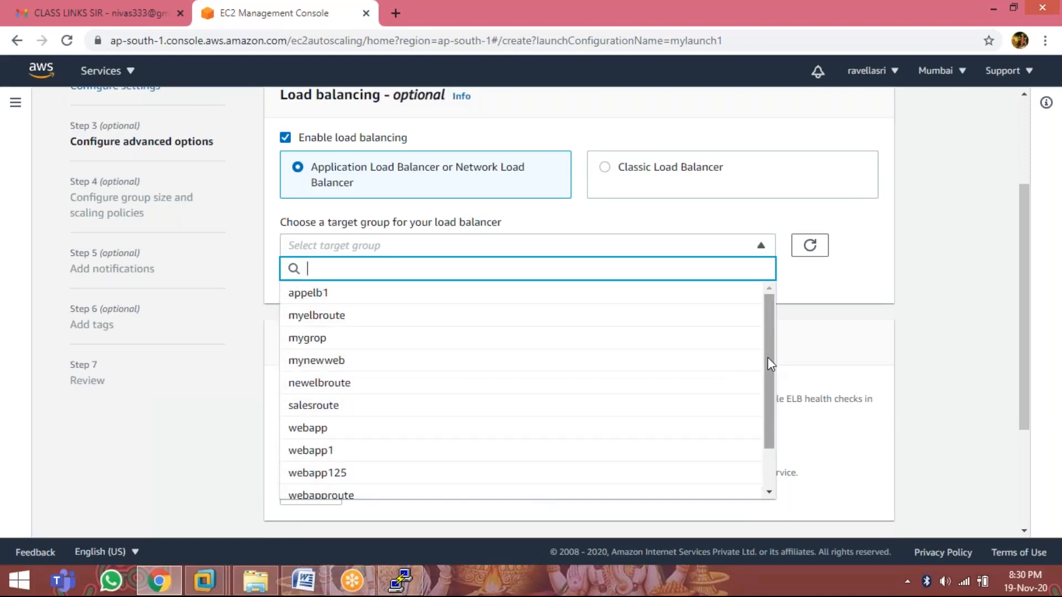
scroll(753, 443, "down", 2)
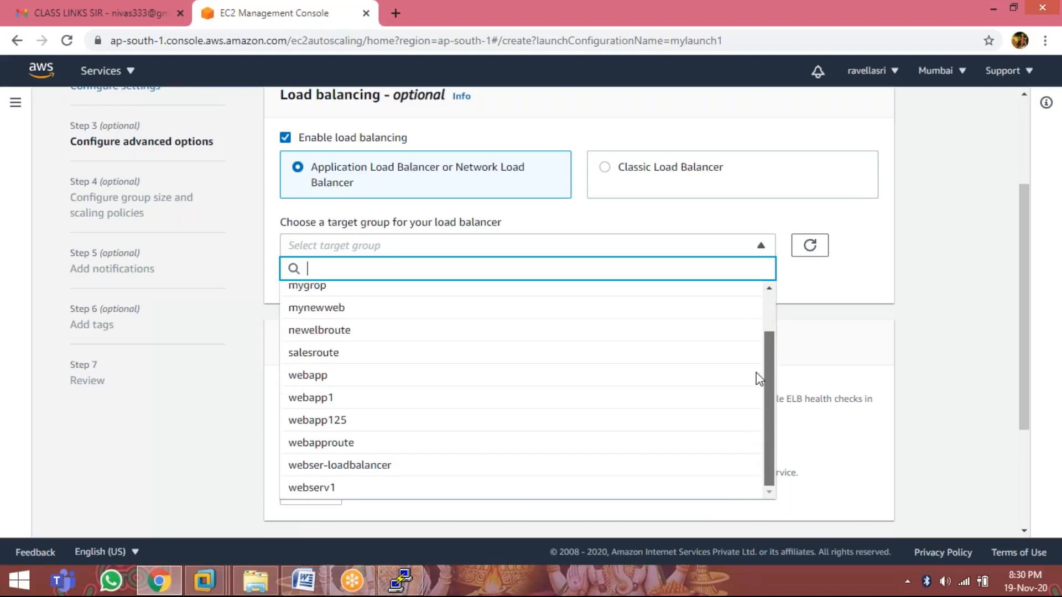
scroll(759, 379, "up", 2)
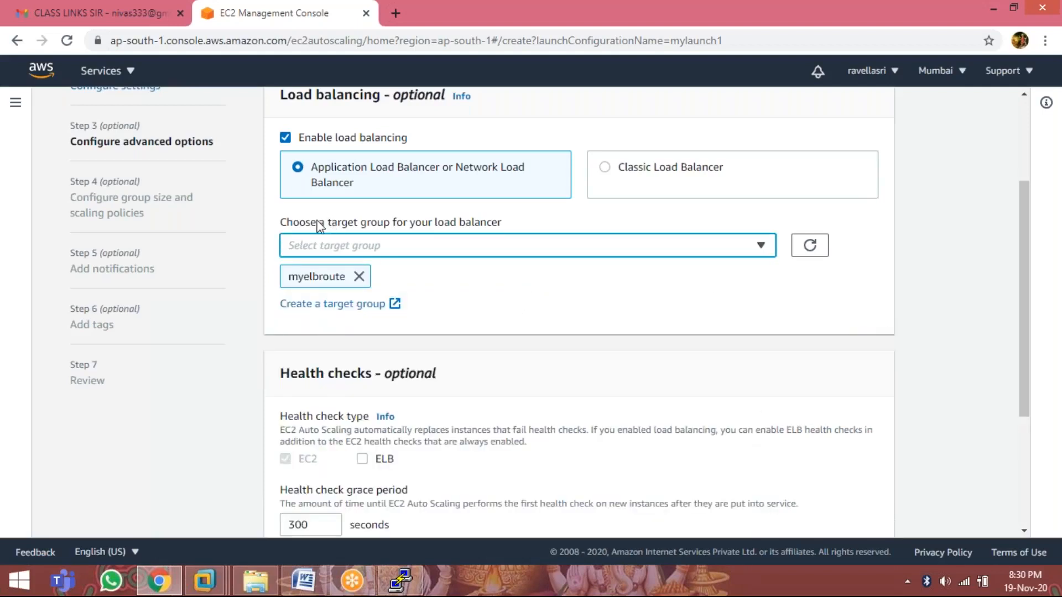
left_click(286, 137)
left_click(285, 138)
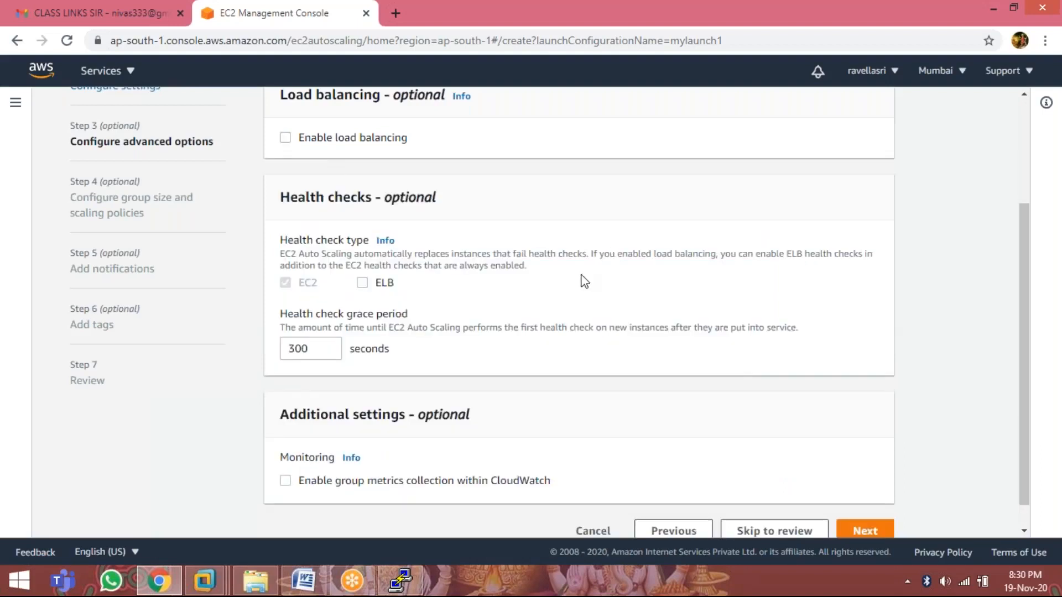
Step: Keep the default health checks, group size and scaling policy None, and continue to the notification settings
scroll(584, 282, "down", 1)
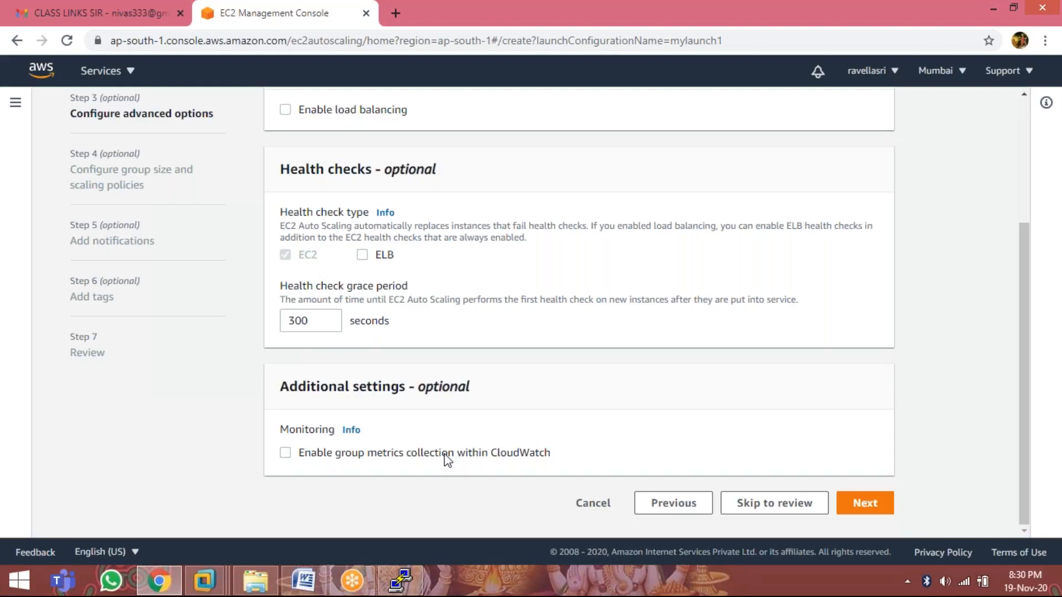
left_click(843, 500)
scroll(466, 385, "down", 2)
scroll(463, 383, "up", 1)
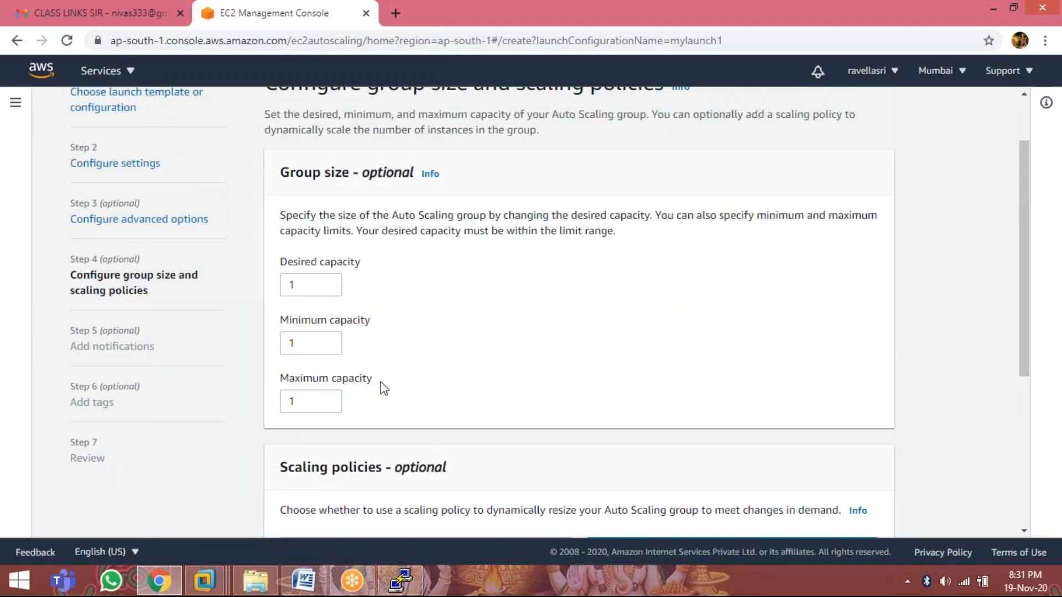
scroll(384, 386, "down", 5)
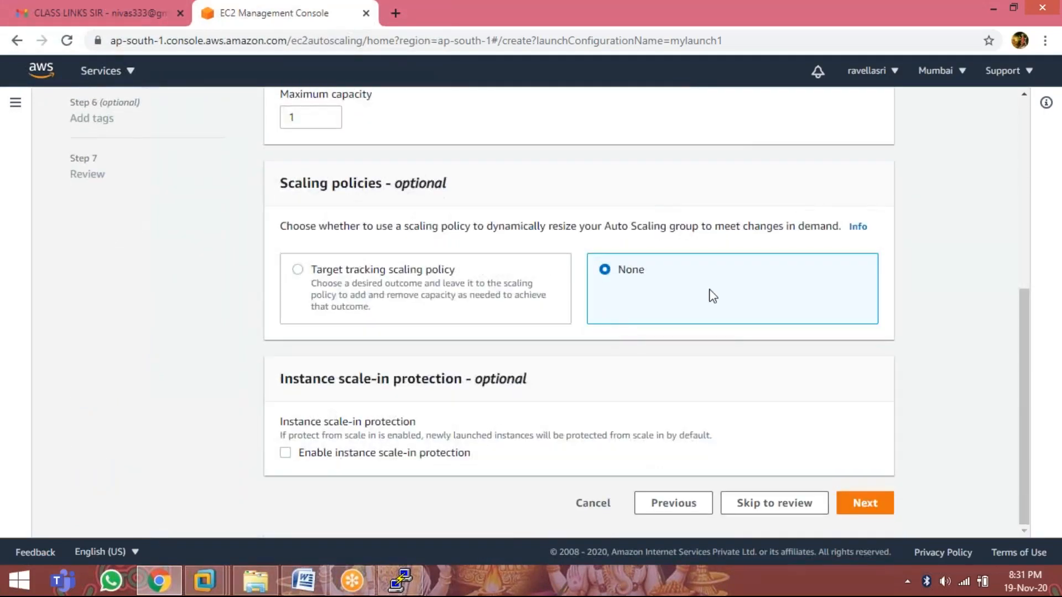
left_click(869, 508)
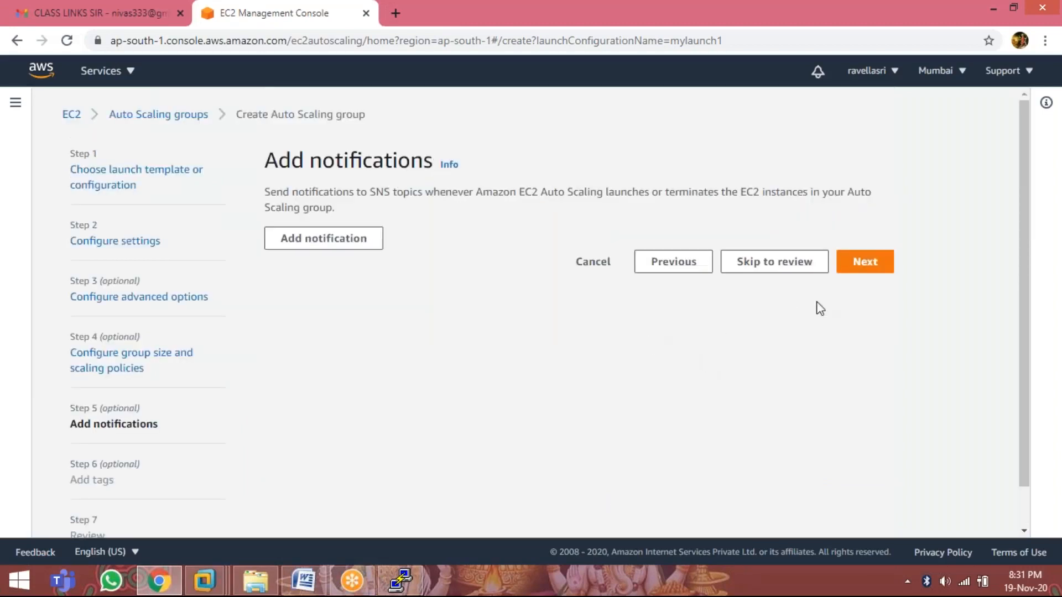
Step: Skip notifications and tags, and check the Auto Scaling group's settings in the review
left_click(860, 269)
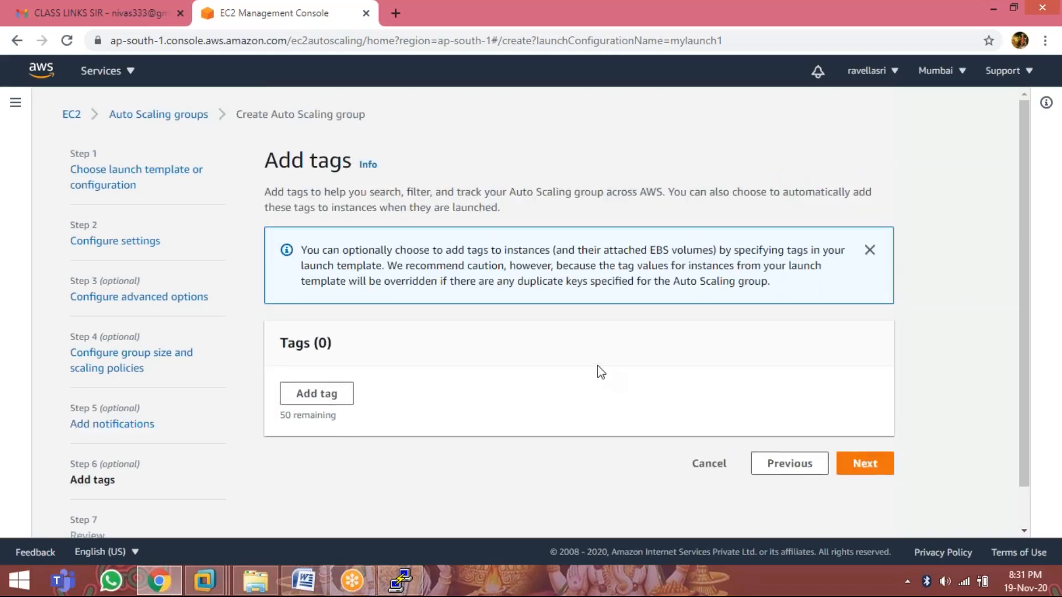
scroll(655, 380, "down", 1)
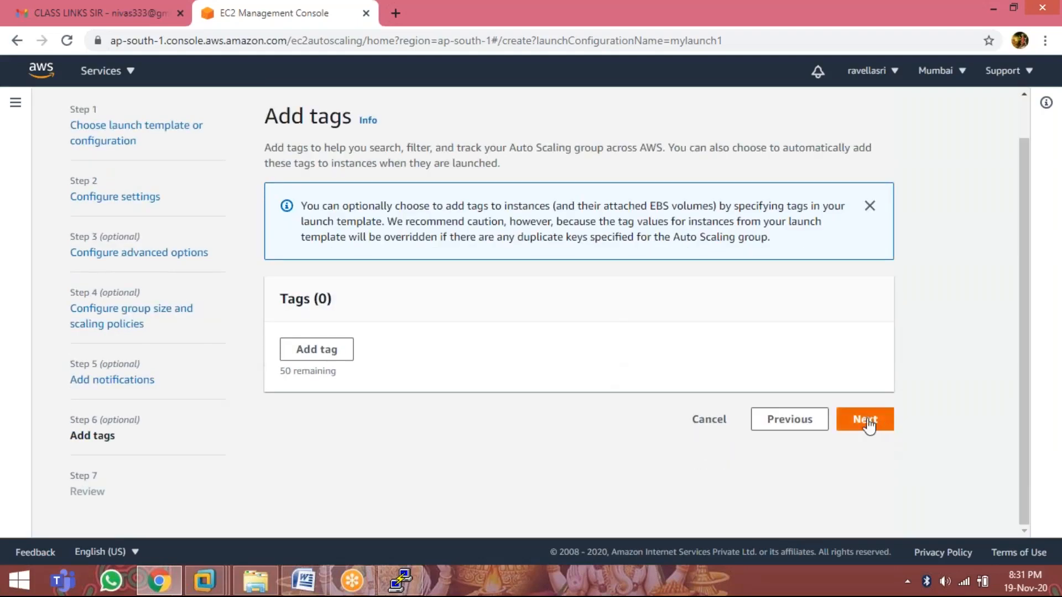
left_click(865, 422)
scroll(605, 348, "down", 6)
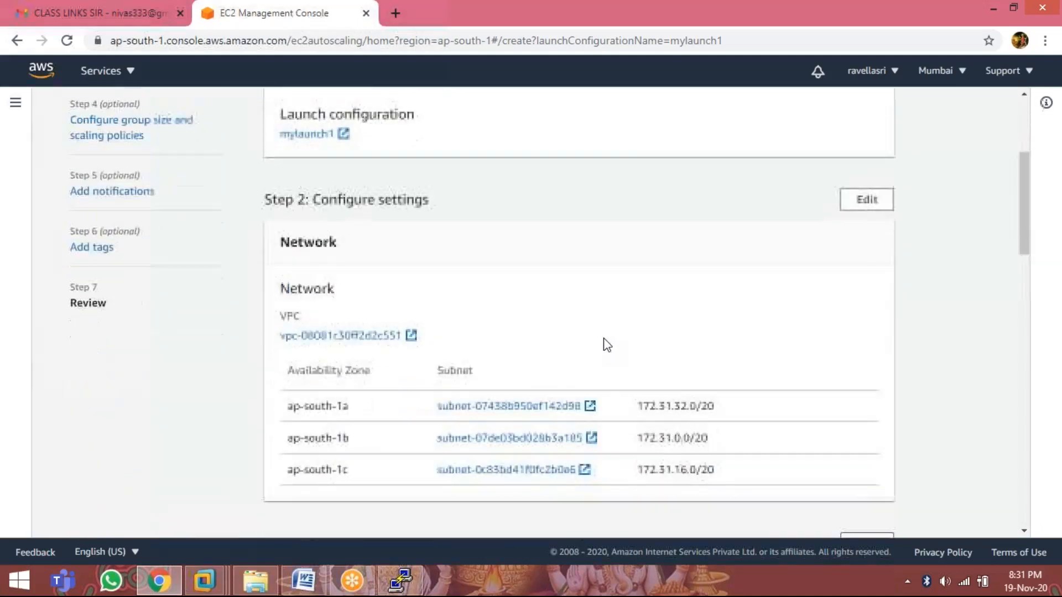
scroll(609, 340, "down", 10)
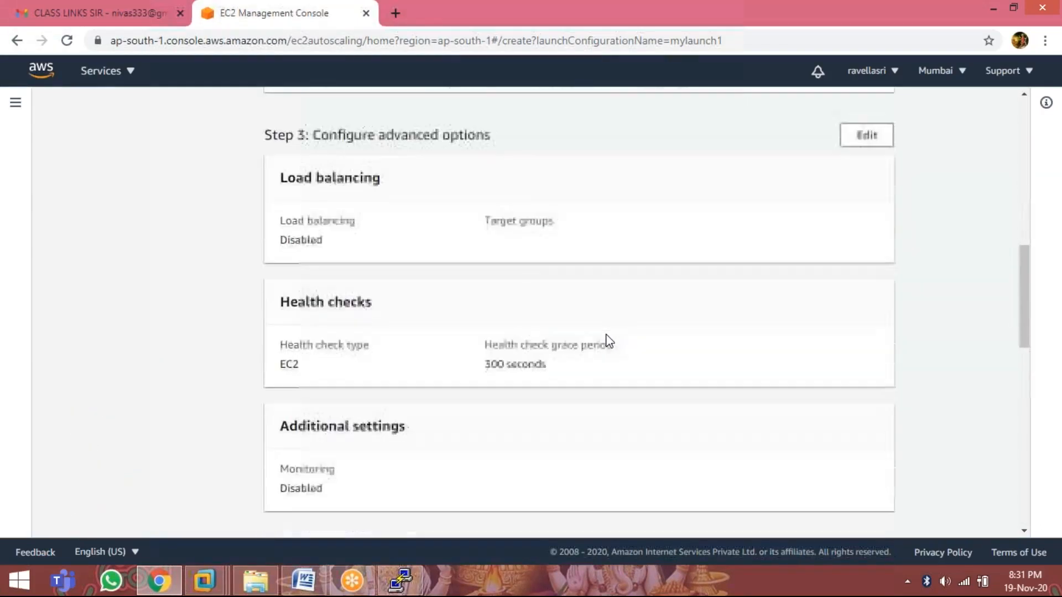
scroll(608, 341, "down", 3)
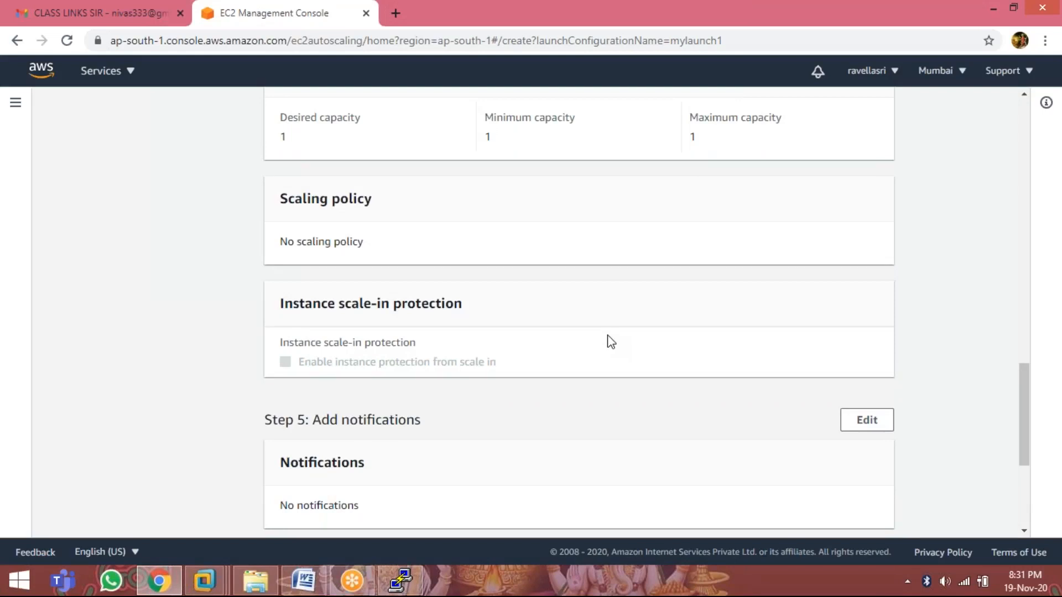
scroll(784, 399, "down", 5)
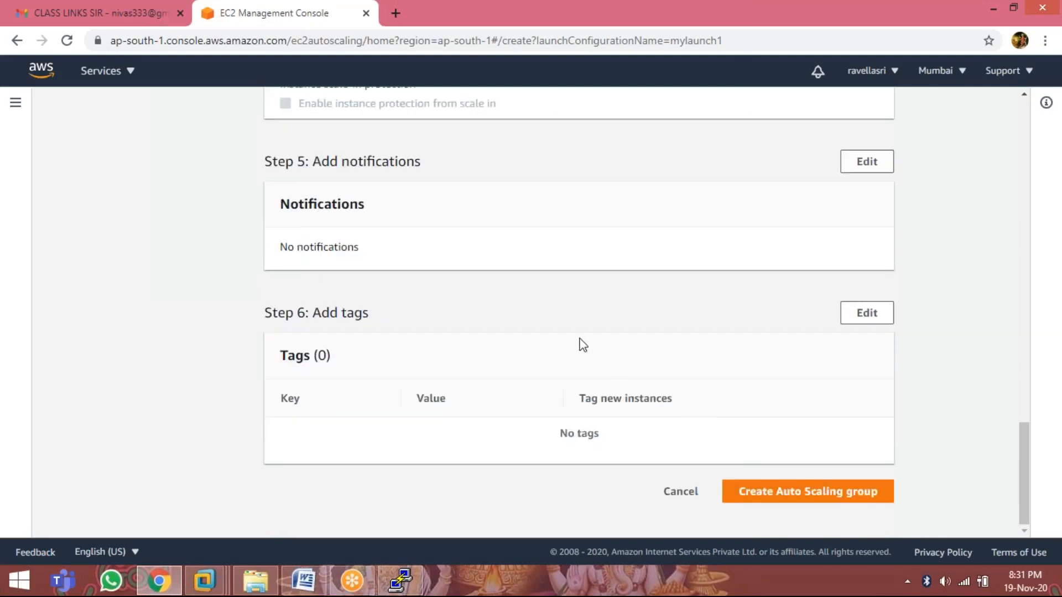
scroll(583, 345, "up", 3)
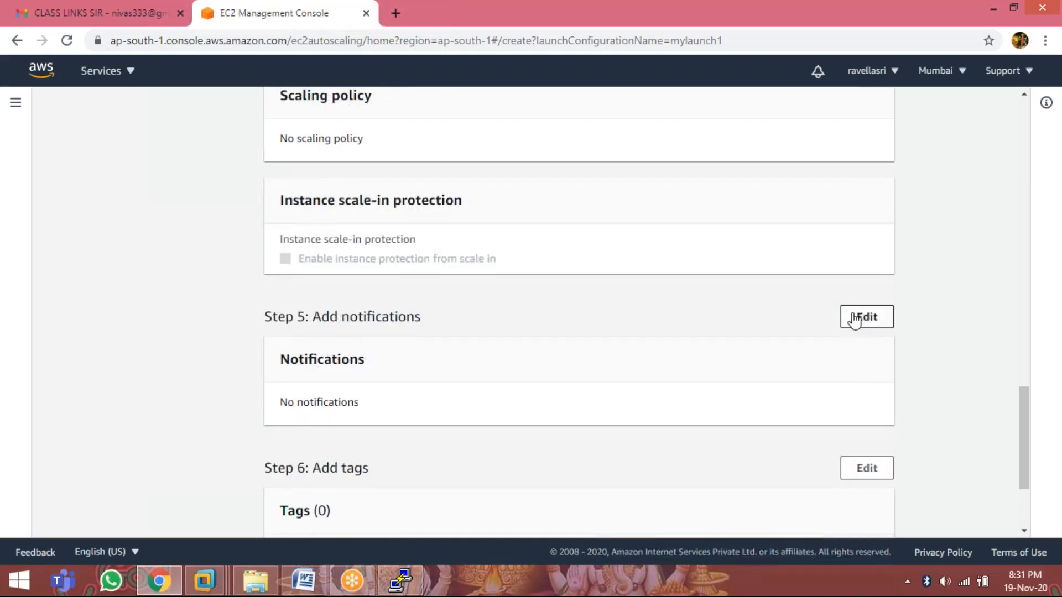
Step: Edit the notification settings to add a notification using SNS topic ec2topic, keeping all four event types
left_click(854, 319)
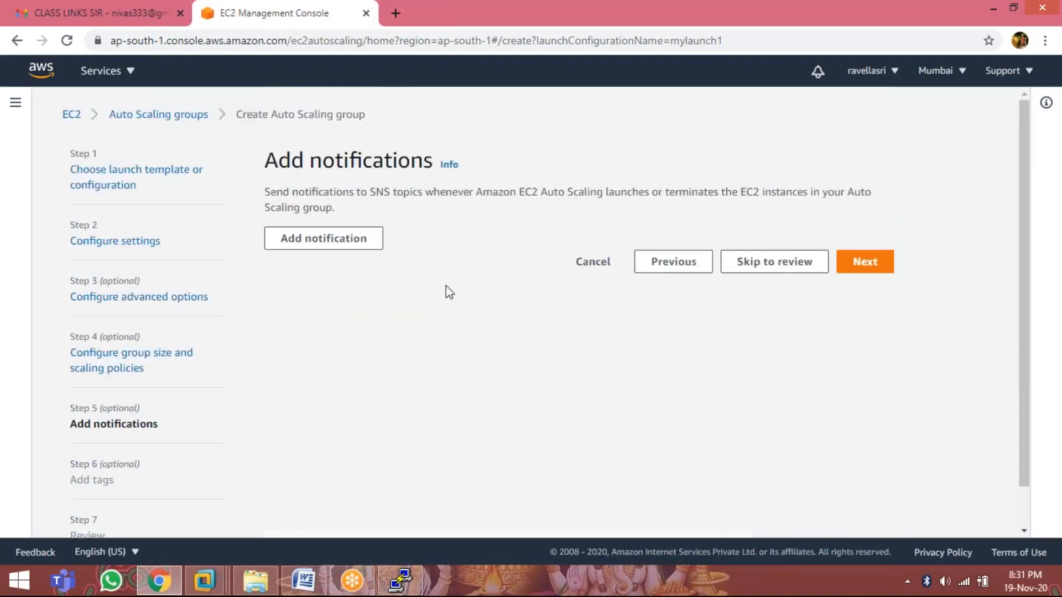
left_click(332, 239)
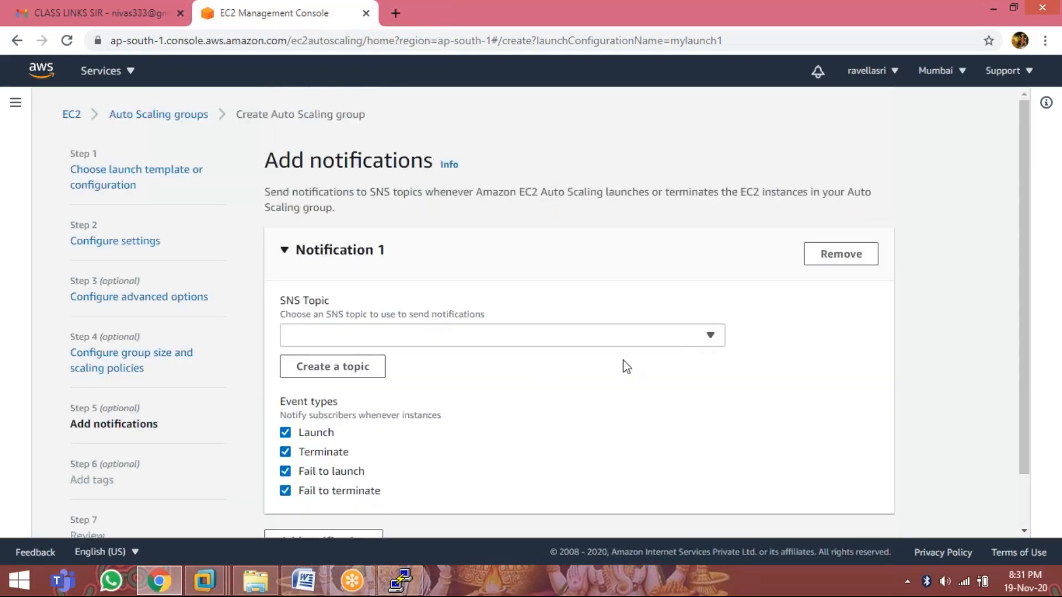
left_click(714, 335)
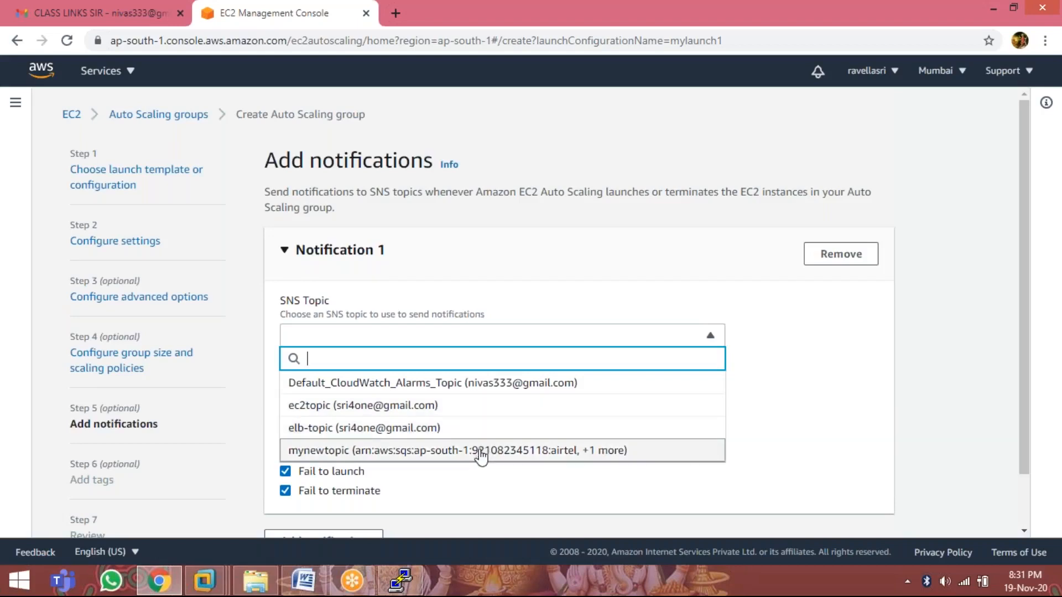
left_click(481, 410)
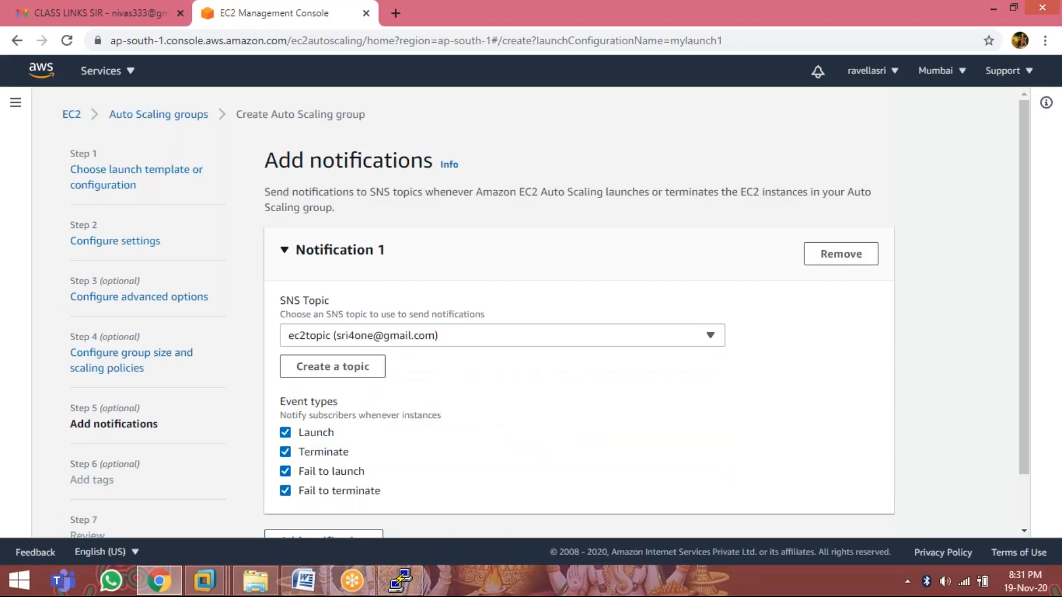
scroll(357, 363, "down", 1)
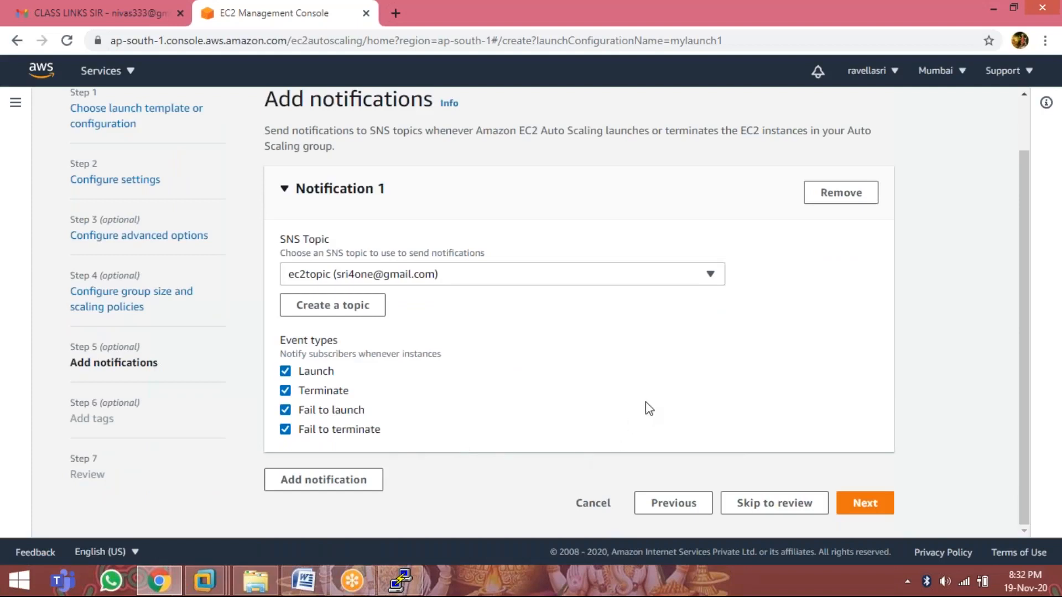
scroll(645, 407, "up", 1)
scroll(727, 442, "down", 1)
Step: Continue to the review without tags and check the network, load balancing, health check and group size settings
left_click(865, 503)
scroll(590, 345, "down", 1)
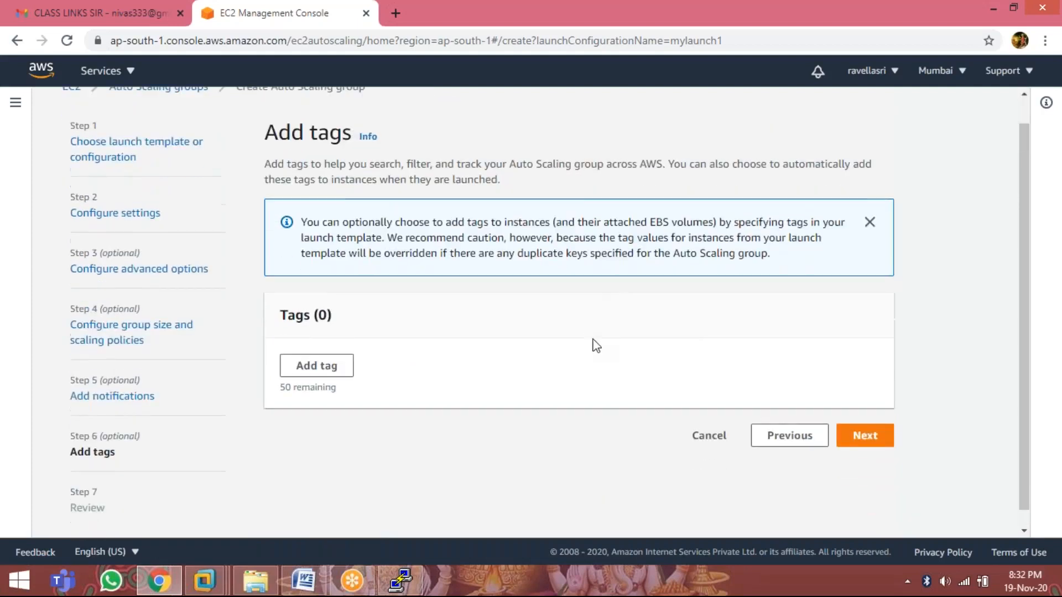
left_click(878, 420)
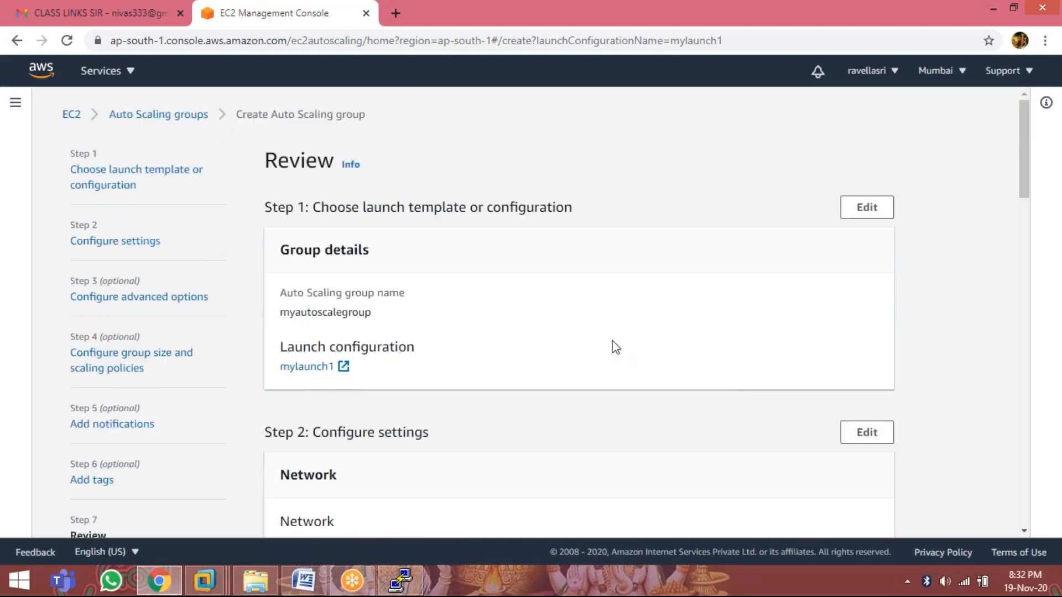
scroll(616, 348, "down", 4)
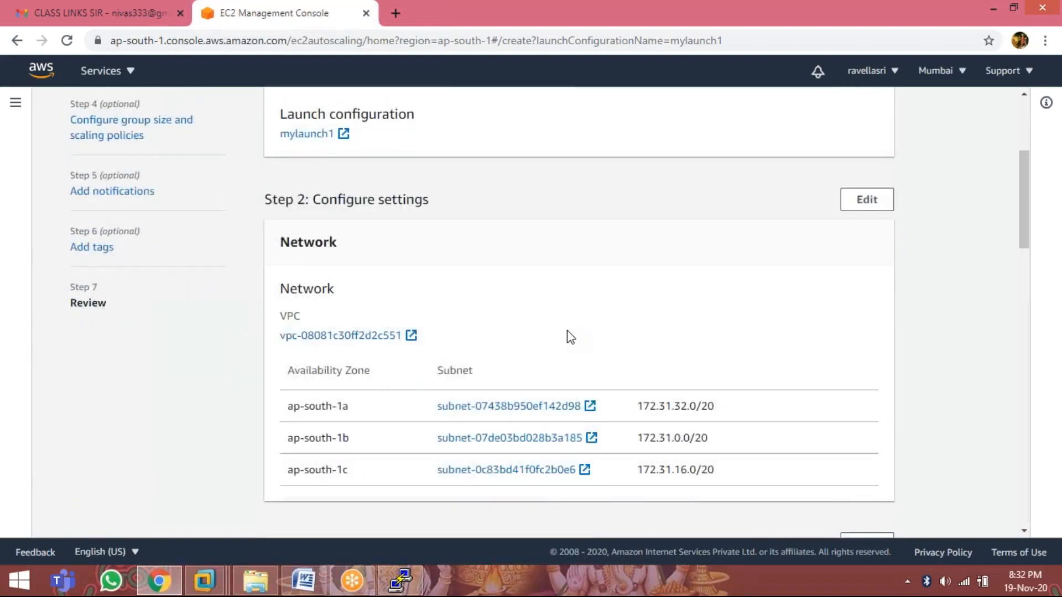
scroll(570, 343, "down", 5)
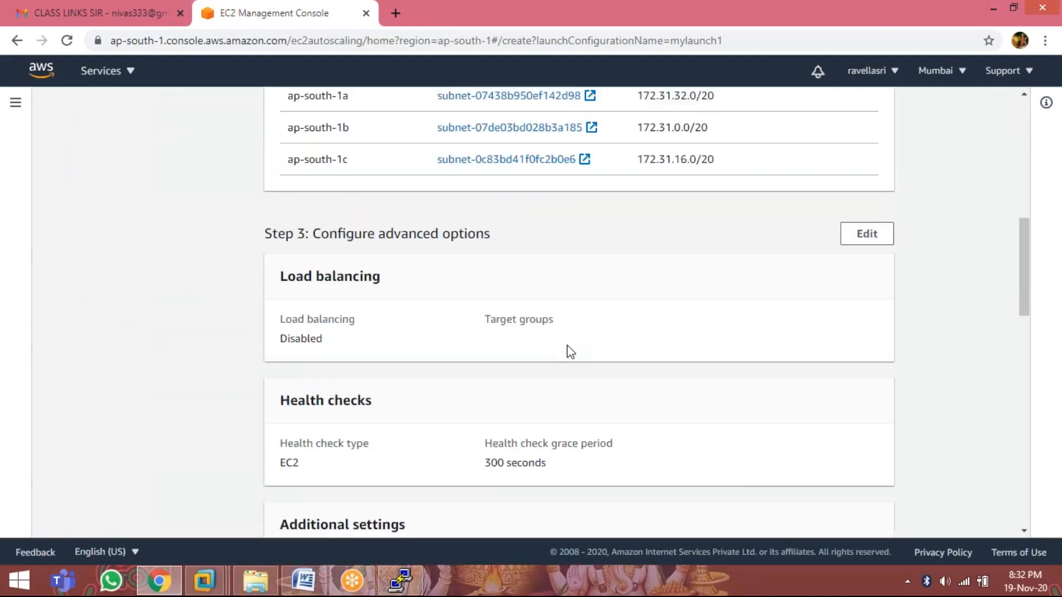
scroll(568, 347, "down", 3)
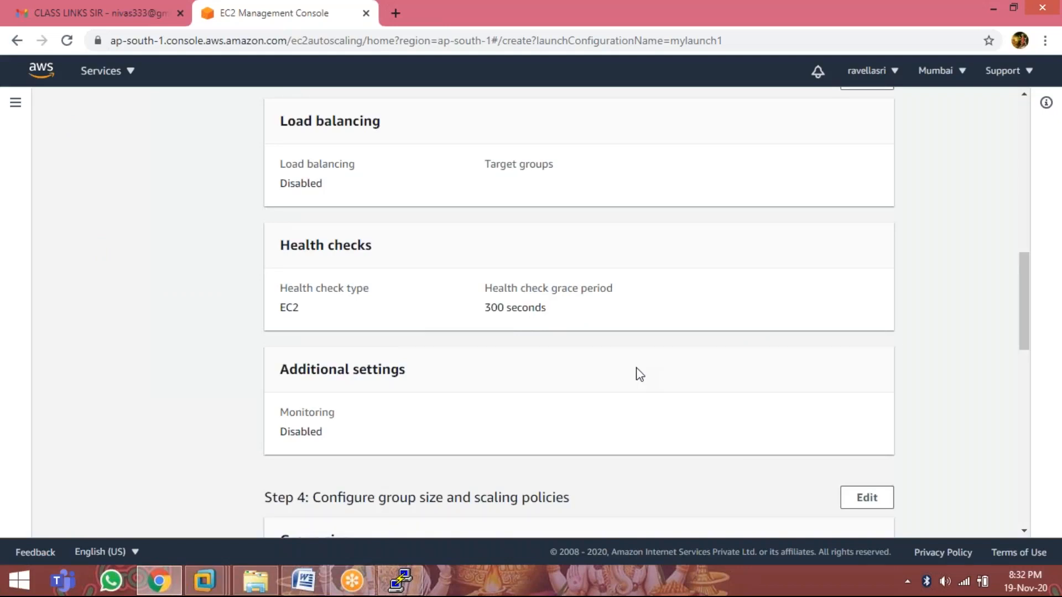
scroll(639, 375, "down", 6)
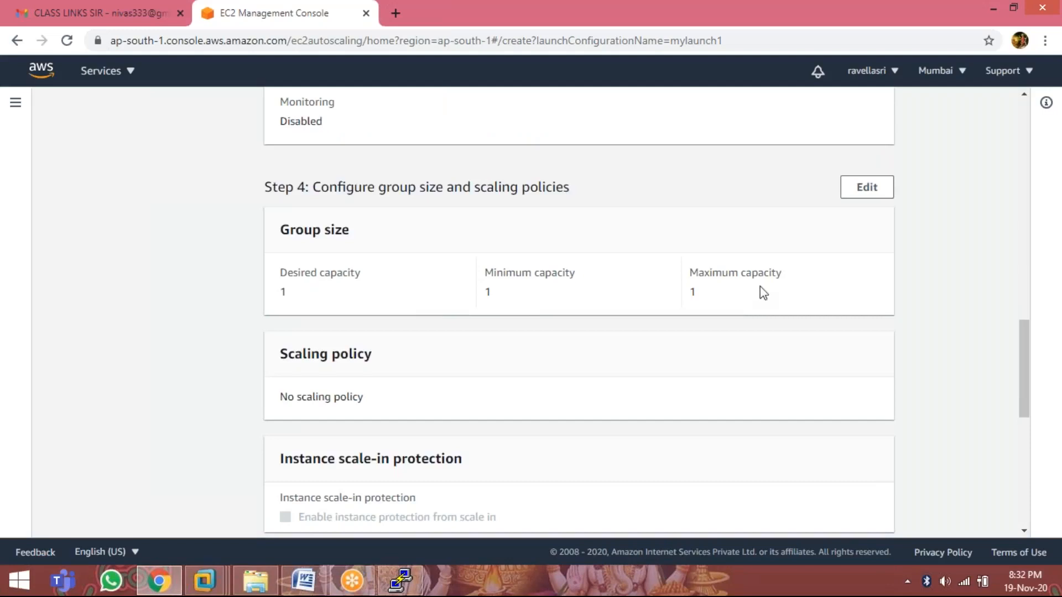
Step: Set the group's maximum capacity to 2 and continue past the notification settings to the tags
left_click(866, 188)
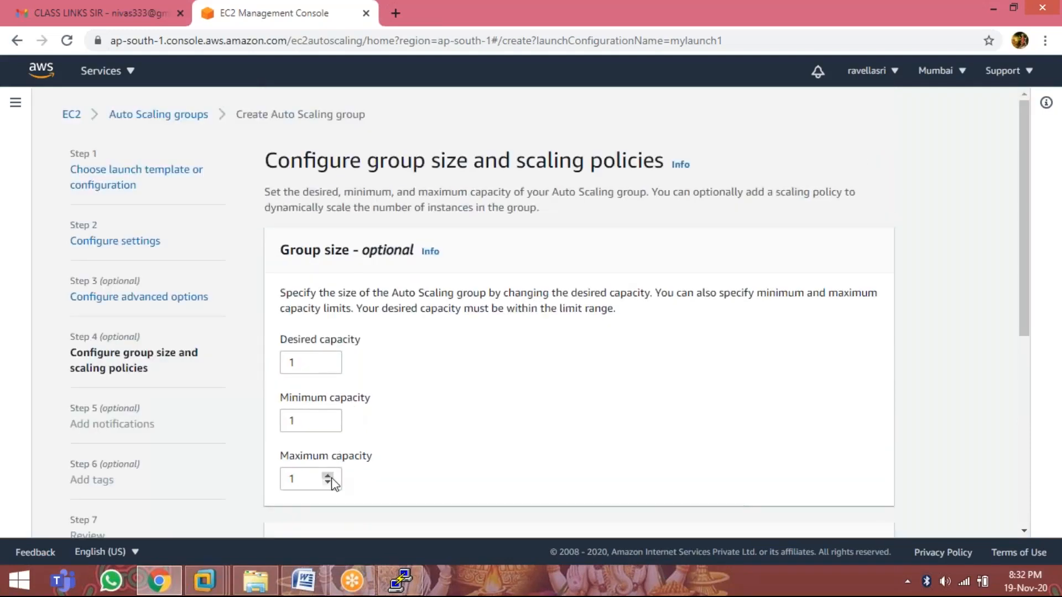
left_click(330, 476)
scroll(578, 394, "down", 6)
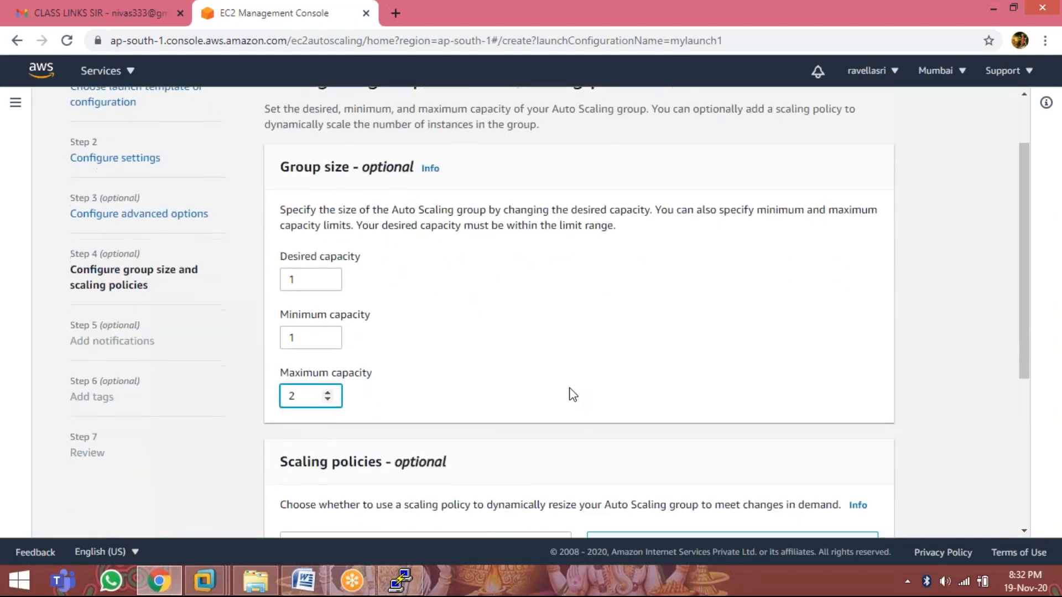
left_click(860, 503)
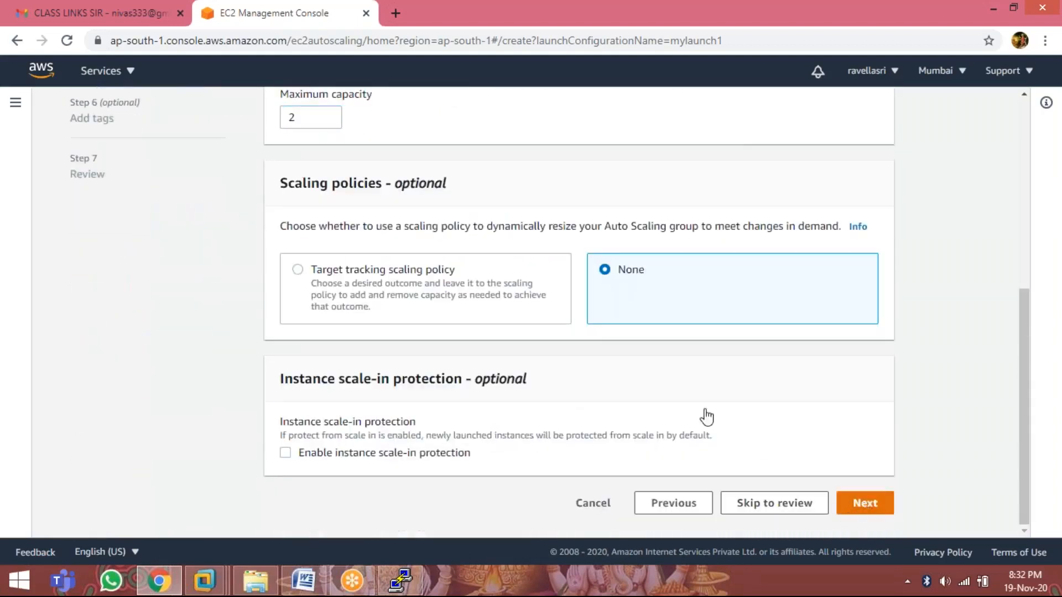
scroll(658, 357, "down", 2)
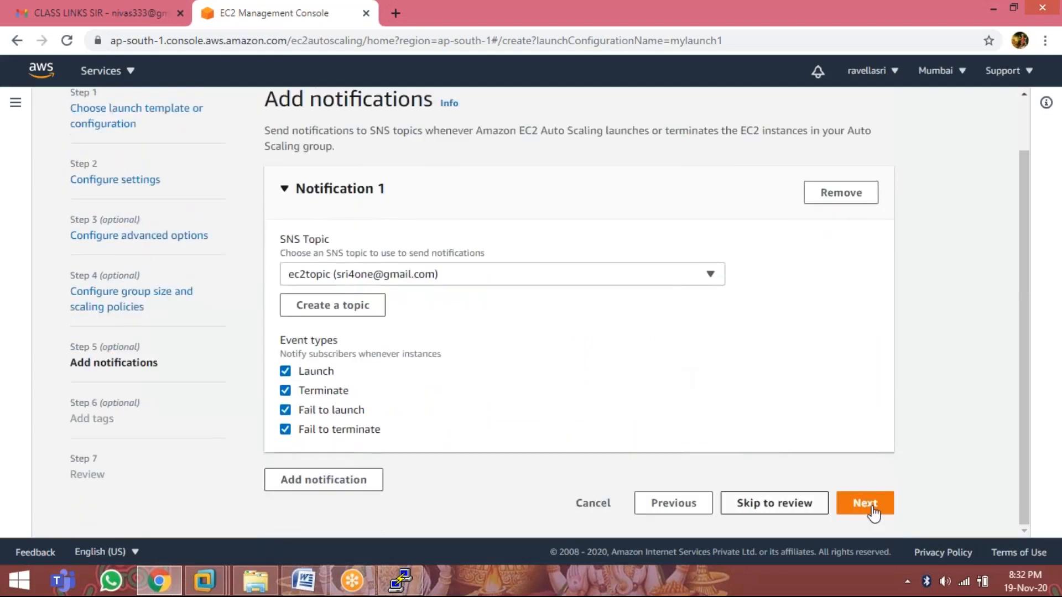
left_click(866, 504)
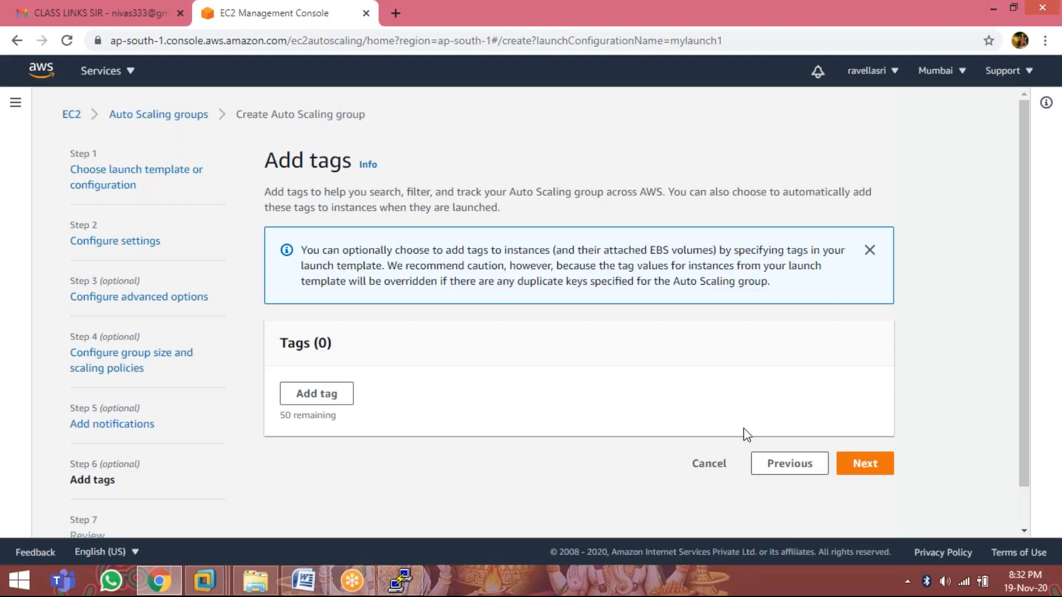
Step: Continue to the review without tags, check the network and notification settings, and create the Auto Scaling group
scroll(869, 420, "down", 1)
left_click(868, 421)
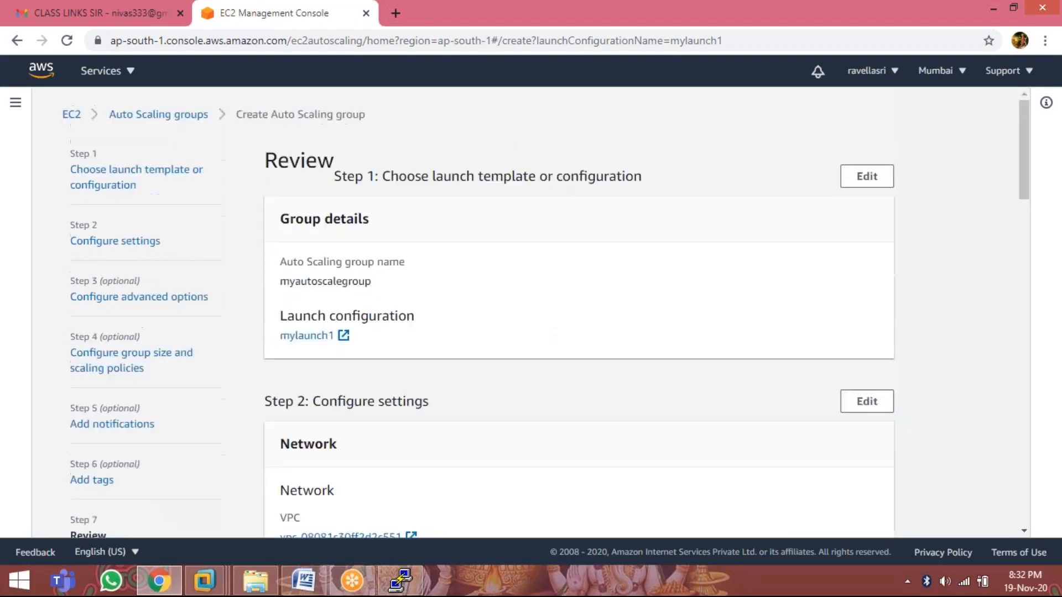
scroll(542, 328, "down", 3)
scroll(541, 328, "down", 15)
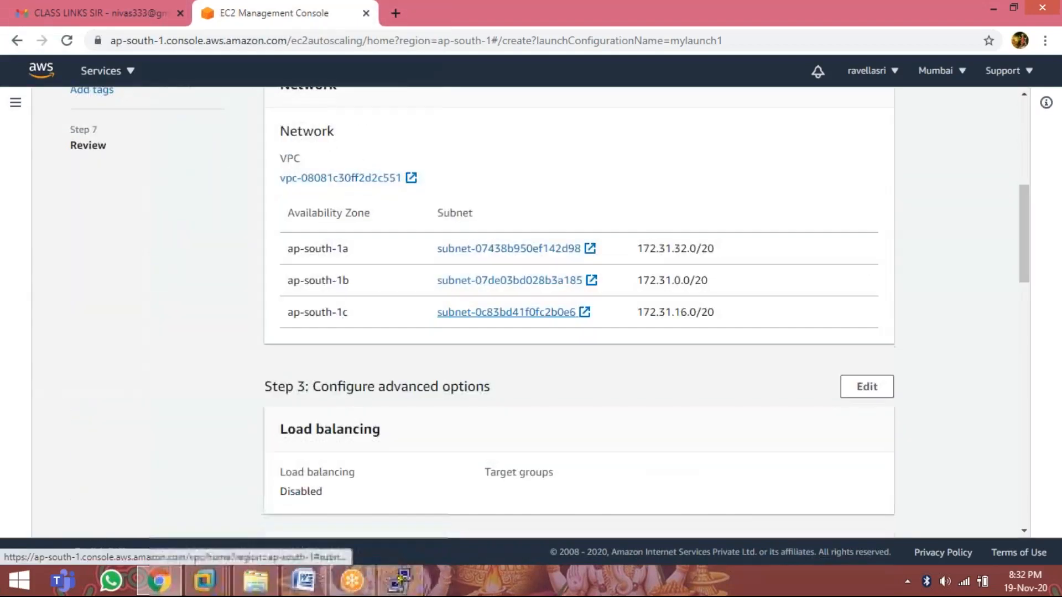
scroll(579, 312, "down", 10)
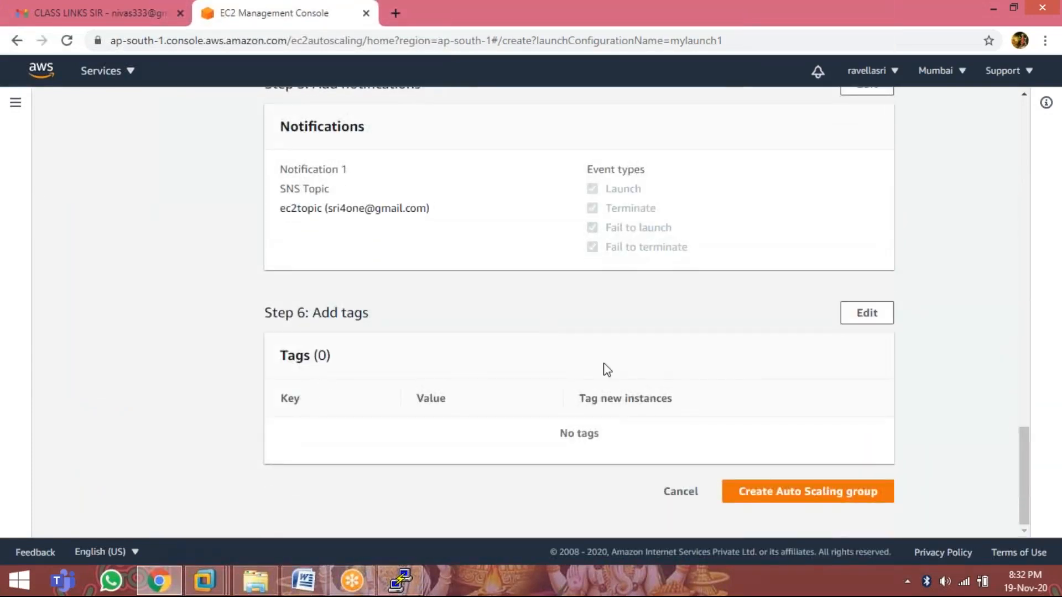
left_click(812, 499)
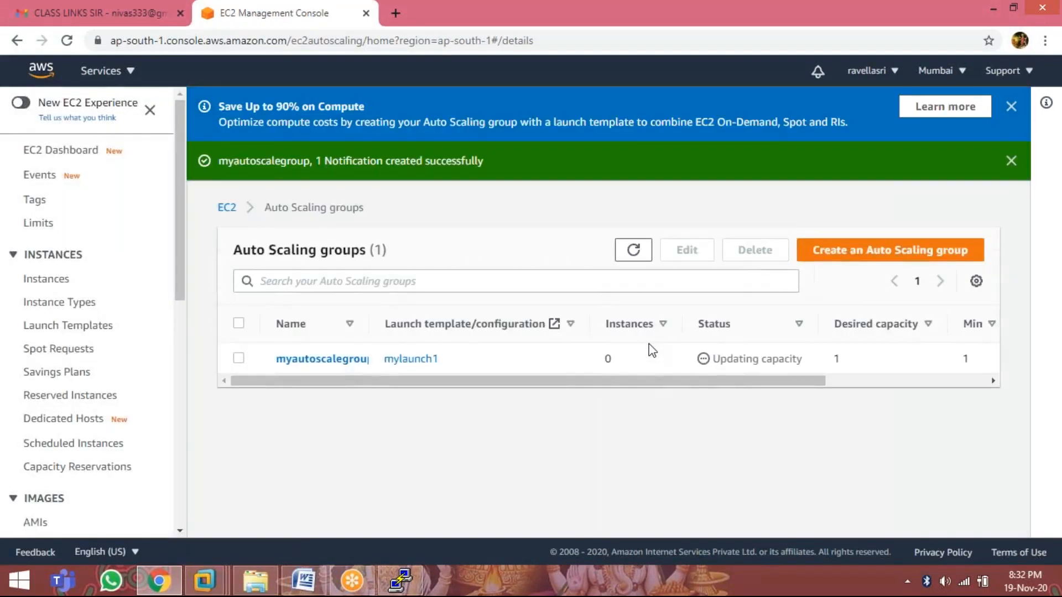
Step: Select the new Auto Scaling group myautoscalegroup and look through its group details
left_click(245, 360)
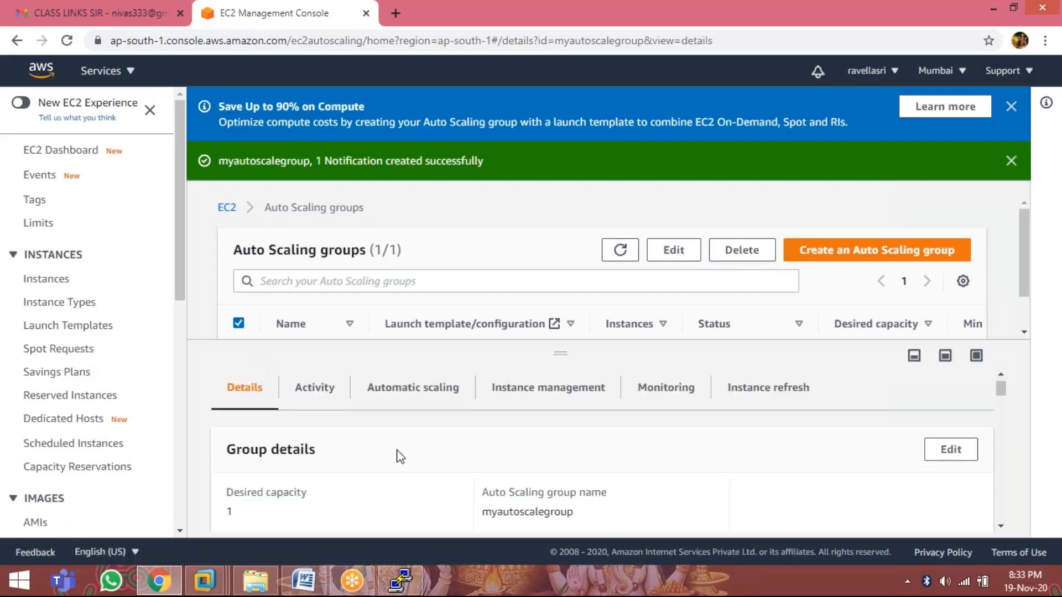
scroll(396, 455, "down", 3)
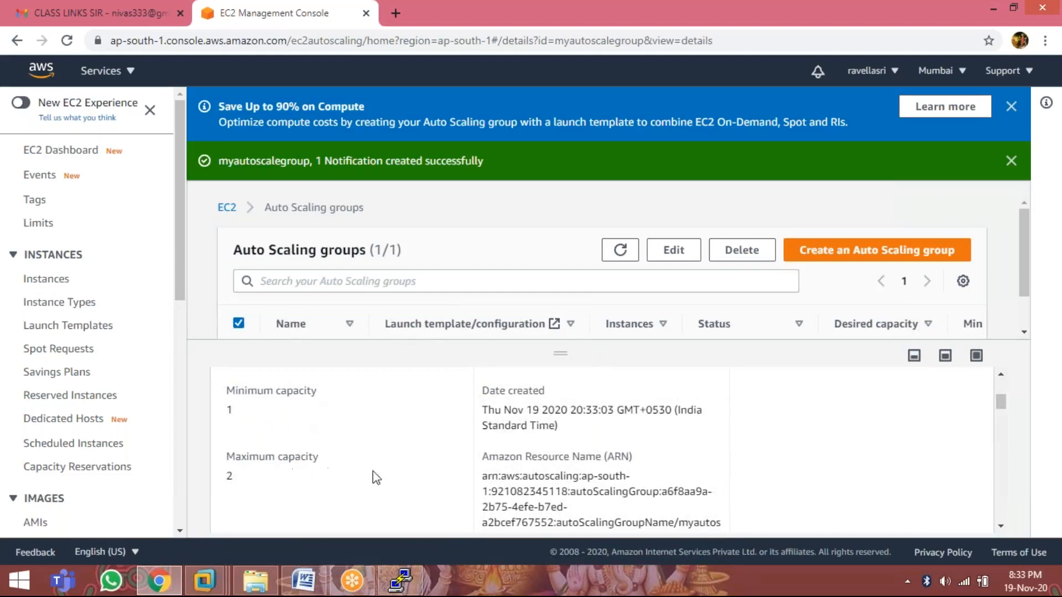
scroll(562, 431, "down", 5)
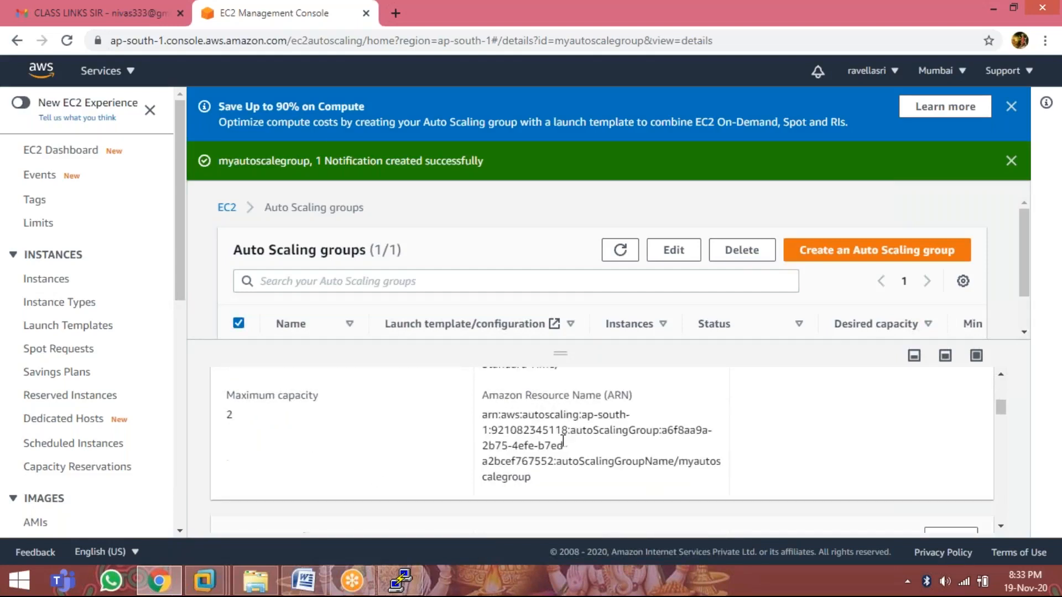
scroll(562, 443, "up", 5)
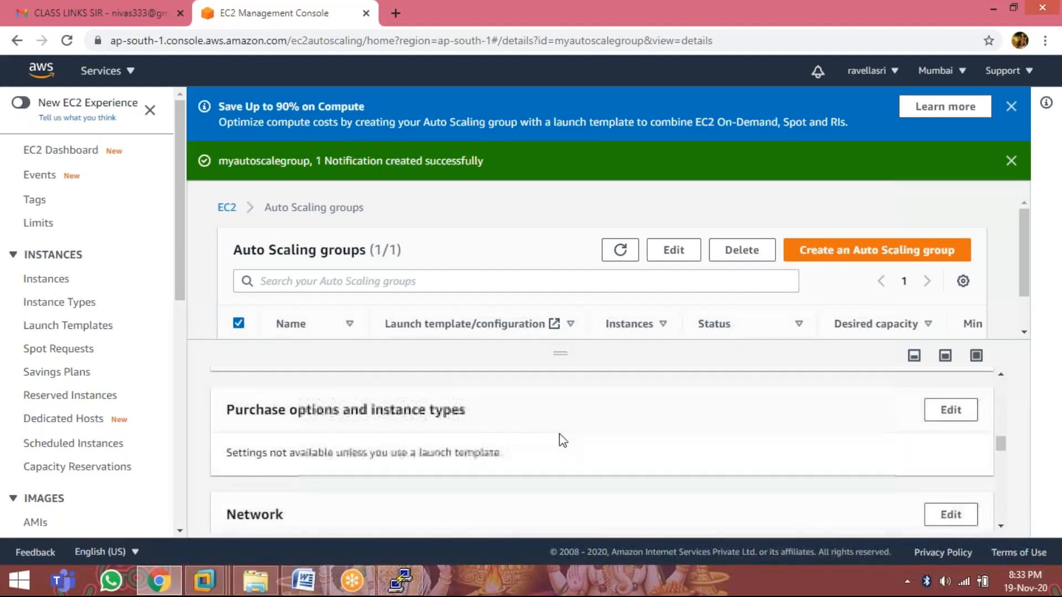
Step: Open the running instances from the EC2 dashboard and name the unnamed instance in ap-south-1b auto1
left_click(83, 150)
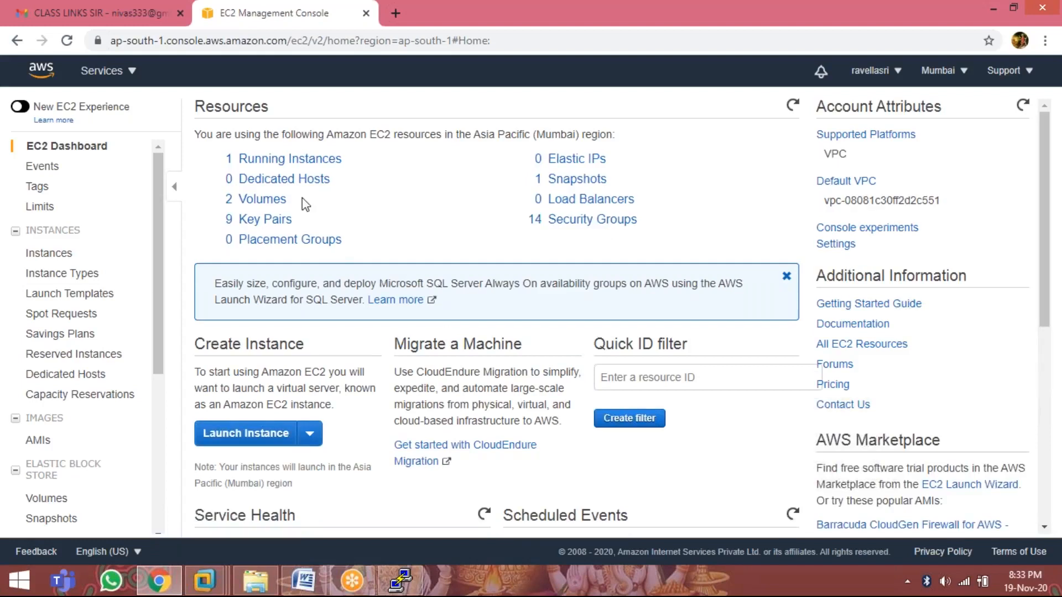
left_click(289, 160)
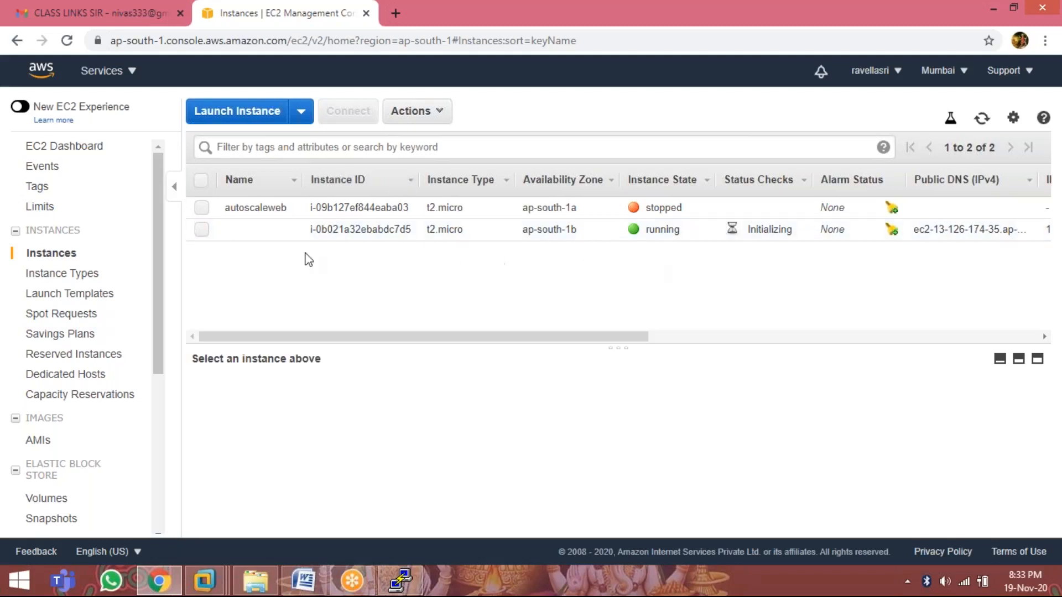
left_click(202, 229)
left_click(270, 233)
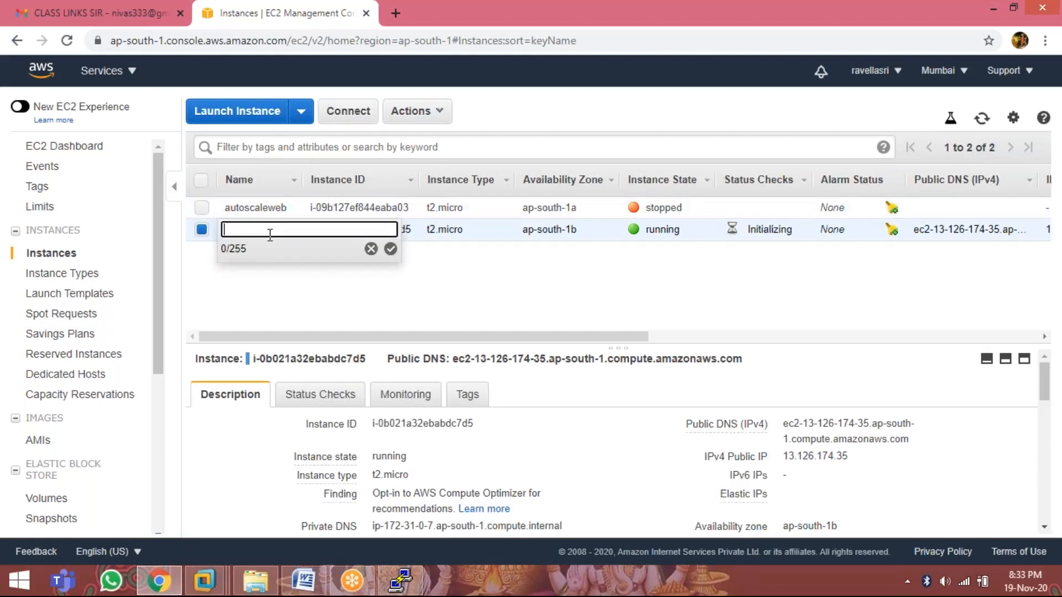
type("auto1")
key("Return")
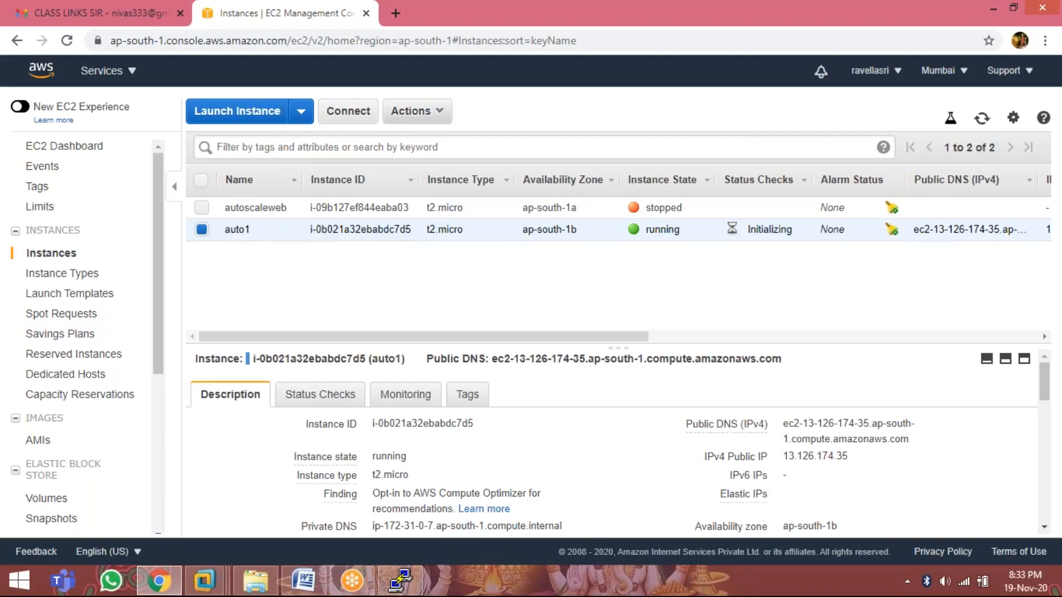
Step: Stop the auto1 instance and confirm the stop
left_click(414, 113)
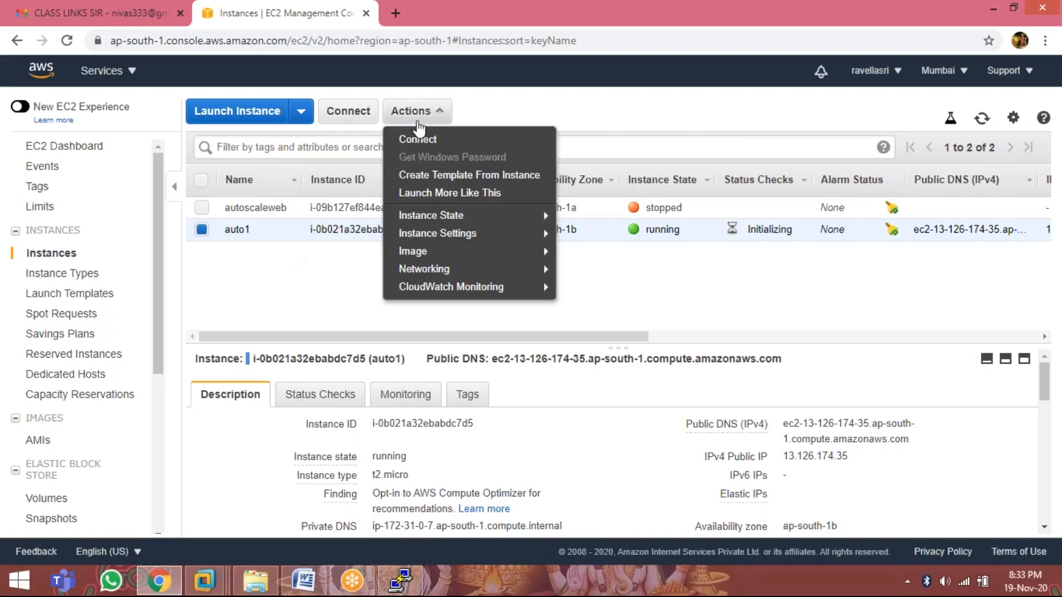
mouse_move(464, 216)
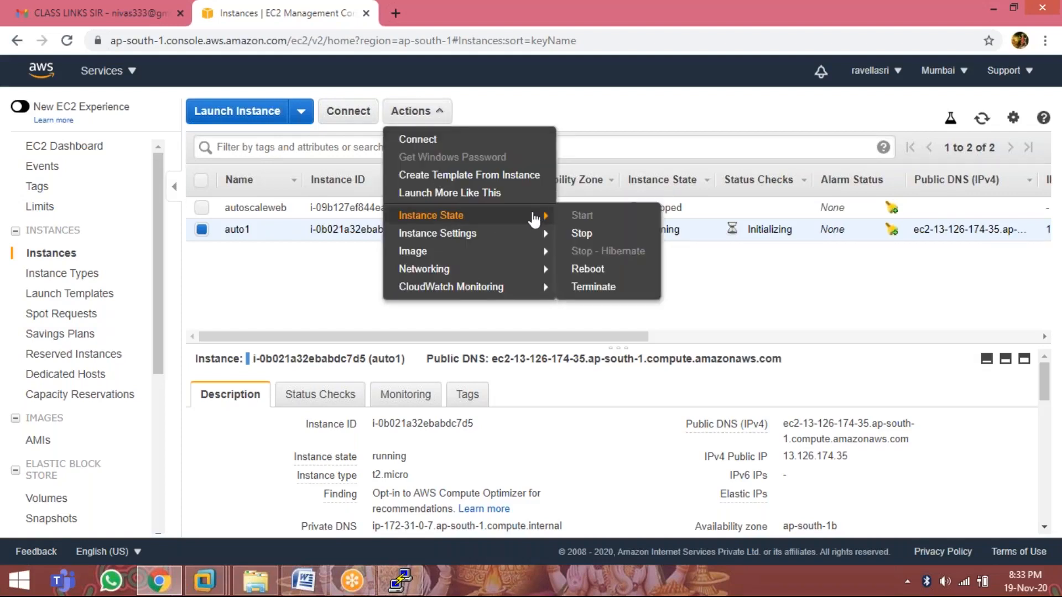
left_click(579, 237)
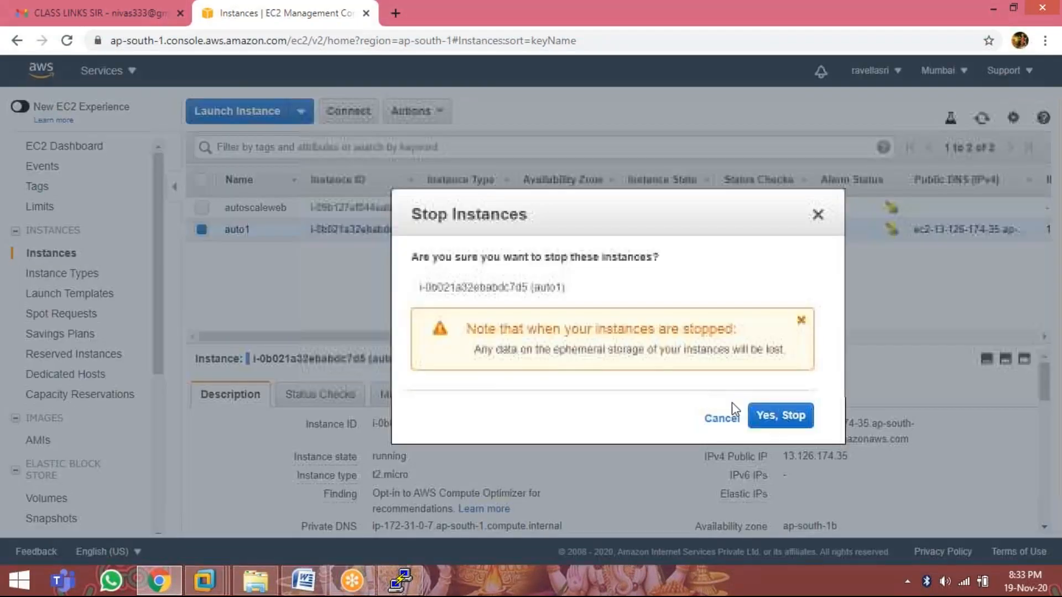
left_click(766, 416)
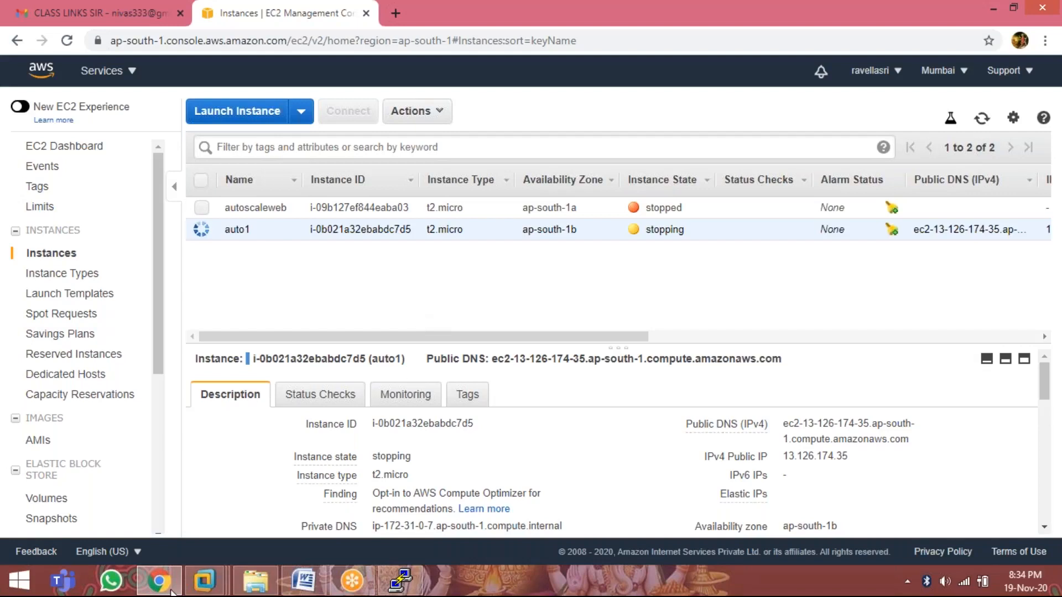
Step: Return to the Auto Scaling groups and examine myautoscalegroup's capacity, network, health check, advanced configuration and tag details
scroll(171, 423, "down", 2)
scroll(171, 422, "down", 3)
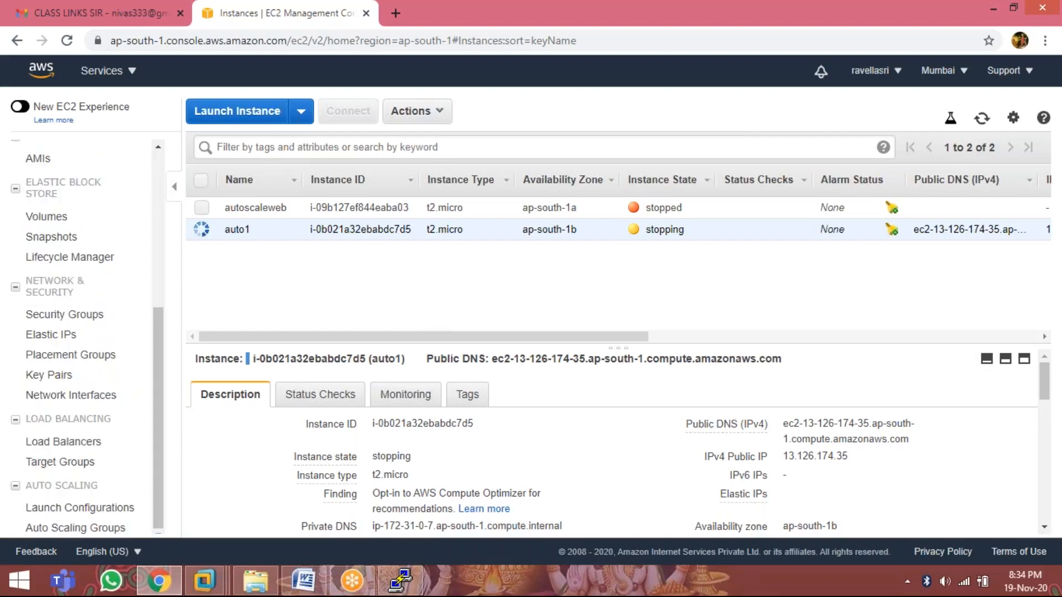
left_click(80, 507)
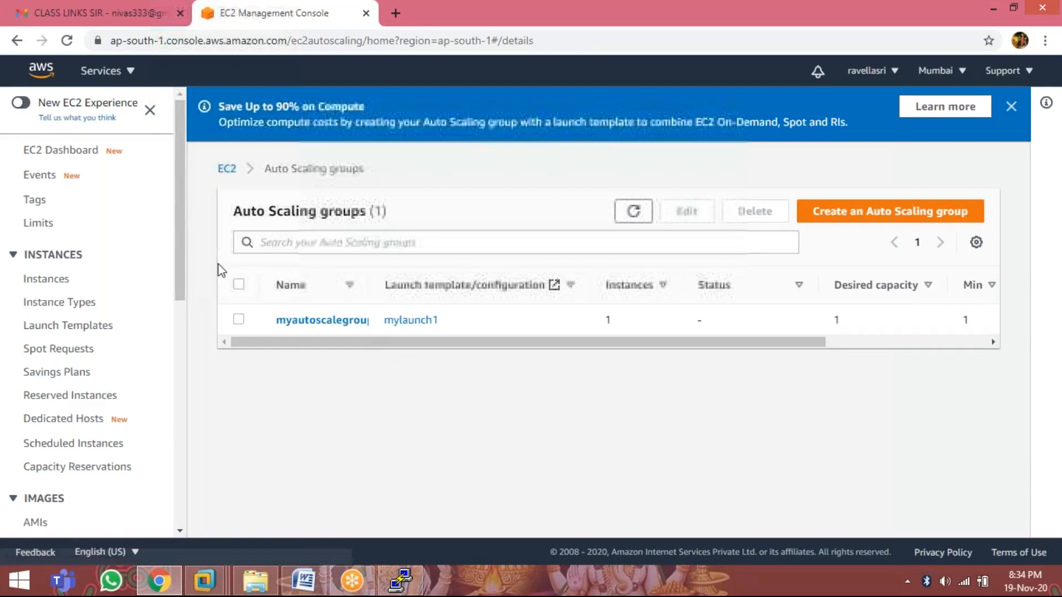
left_click(239, 321)
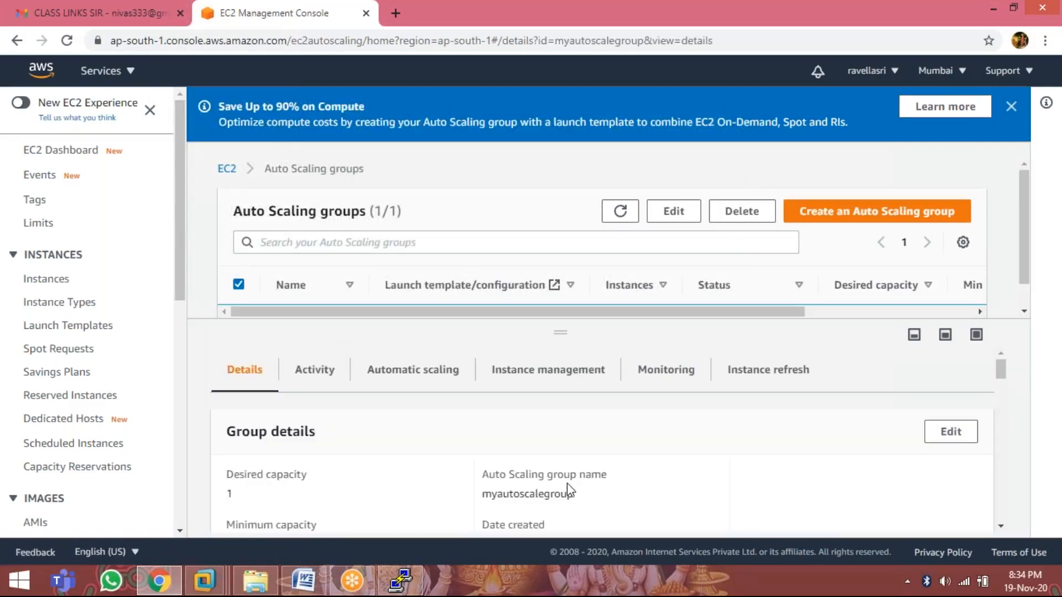
scroll(567, 451, "down", 3)
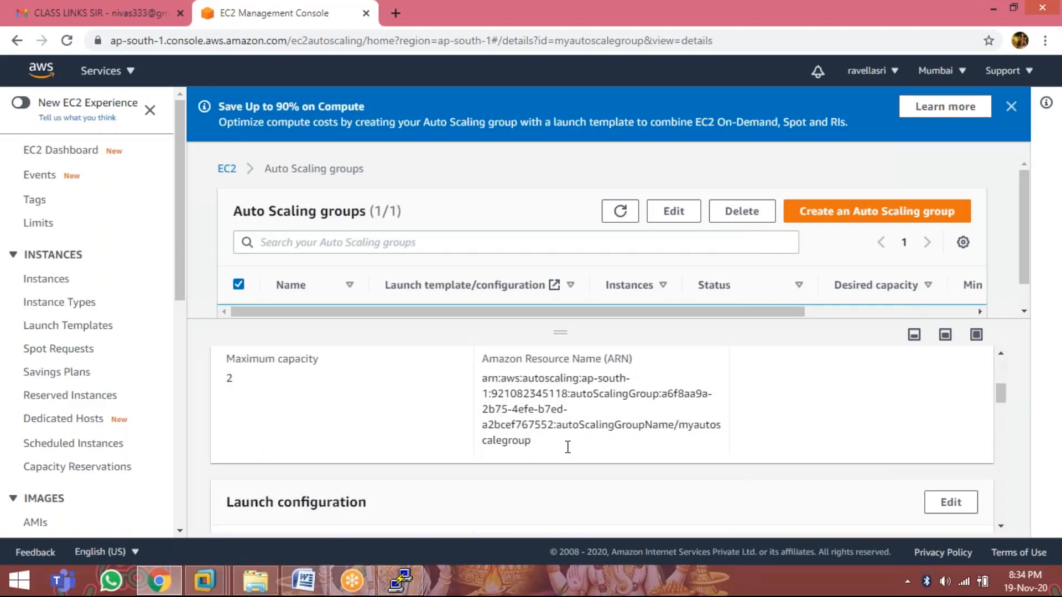
scroll(568, 443, "down", 6)
scroll(569, 437, "up", 2)
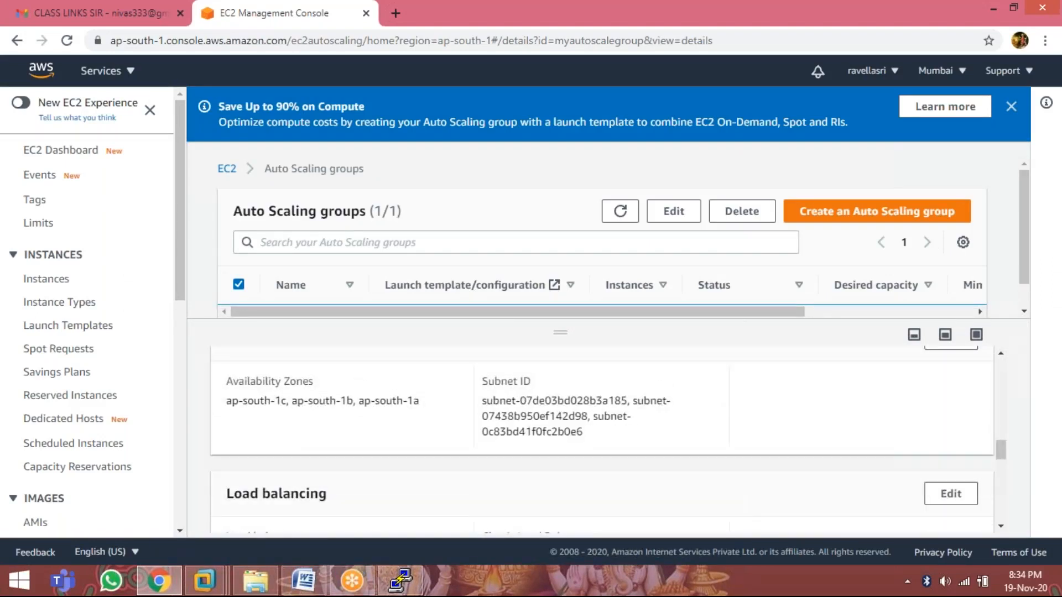
scroll(603, 437, "down", 4)
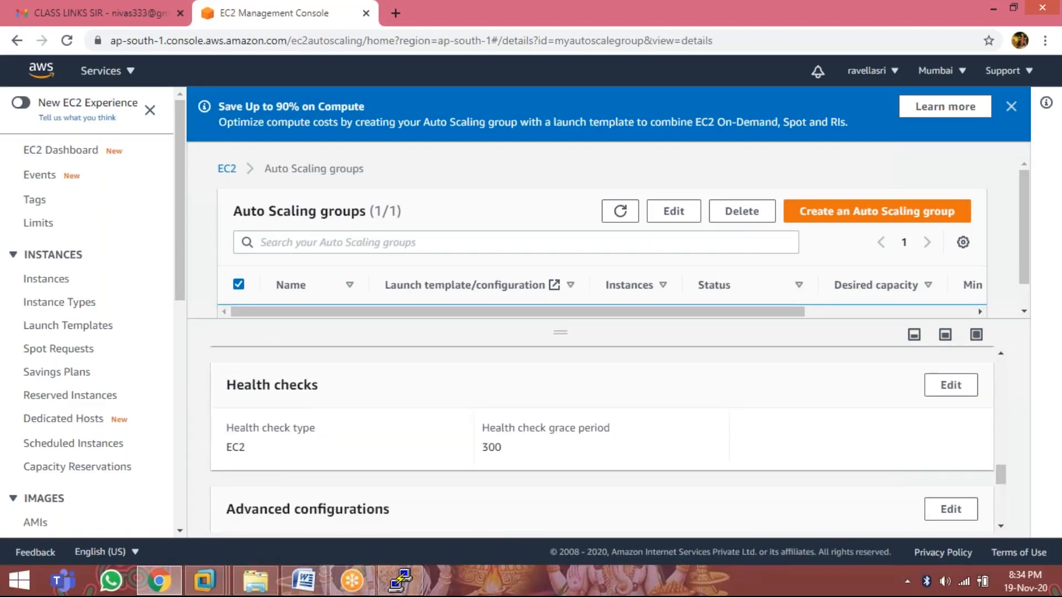
scroll(569, 442, "down", 1)
scroll(569, 442, "down", 2)
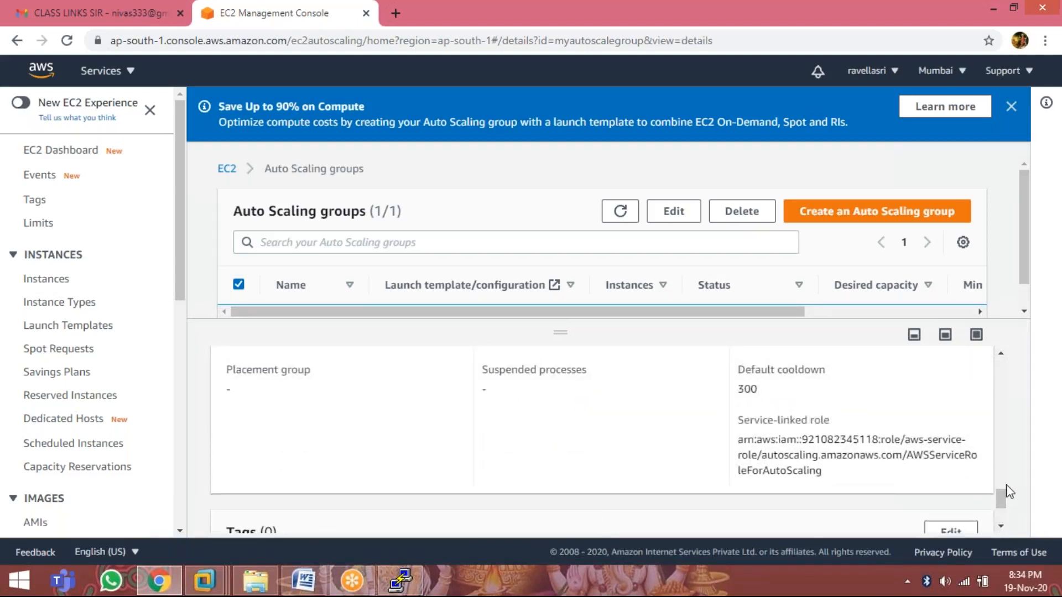
scroll(1003, 517, "up", 2)
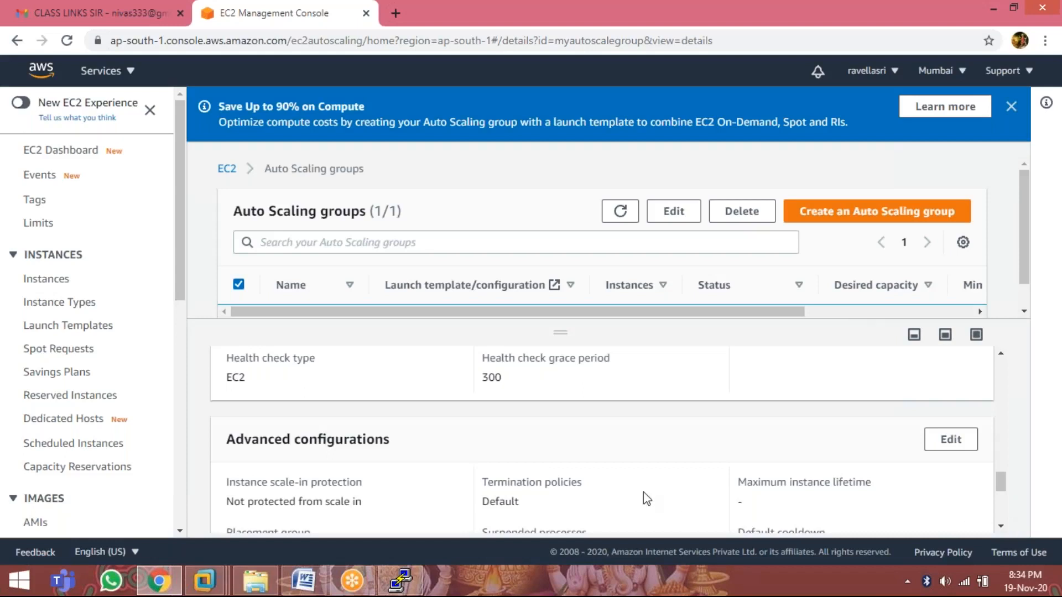
scroll(643, 492, "down", 2)
scroll(570, 479, "down", 1)
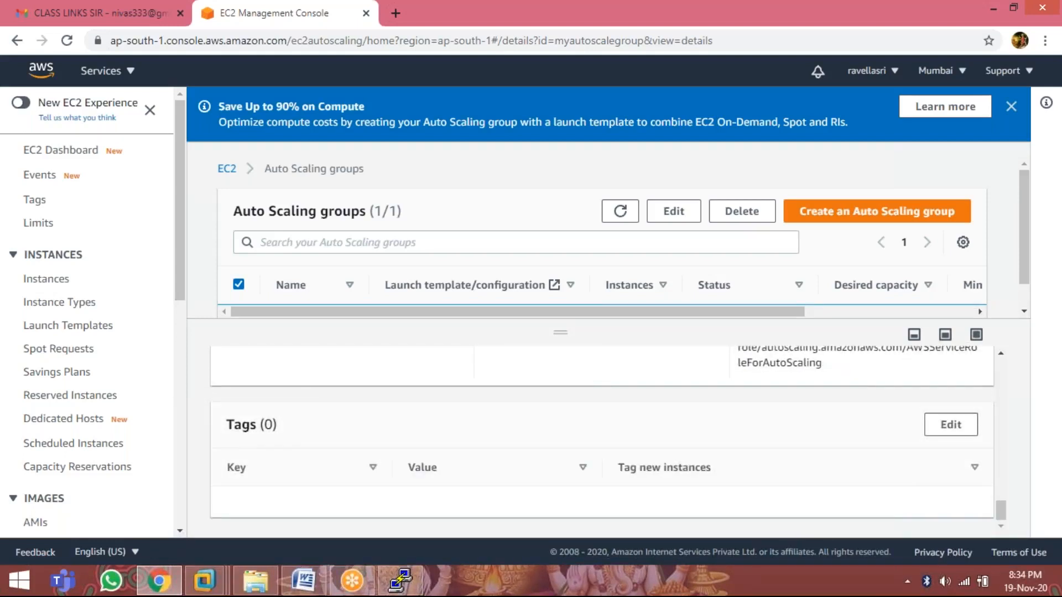
scroll(608, 439, "up", 3)
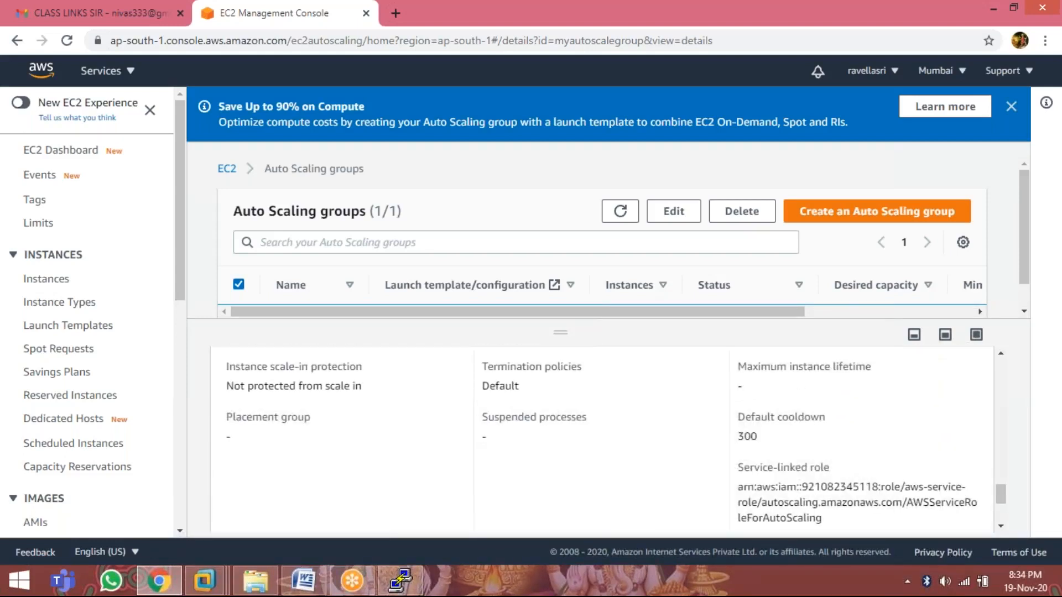
scroll(603, 440, "up", 1)
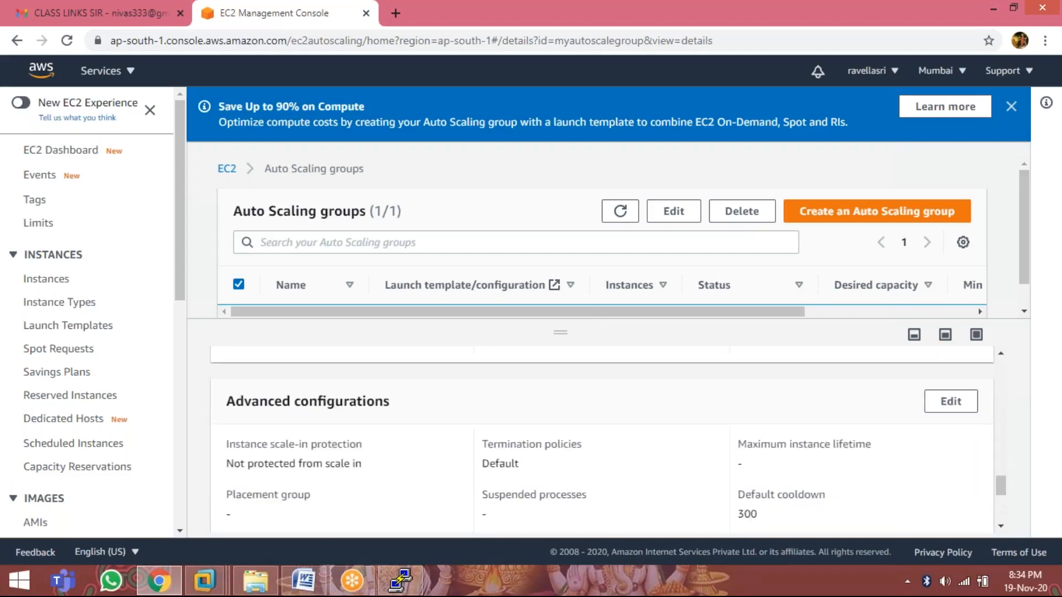
Step: Recheck myautoscalegroup's network, purchase options, launch configuration and capacity settings
scroll(603, 440, "up", 5)
scroll(602, 440, "up", 3)
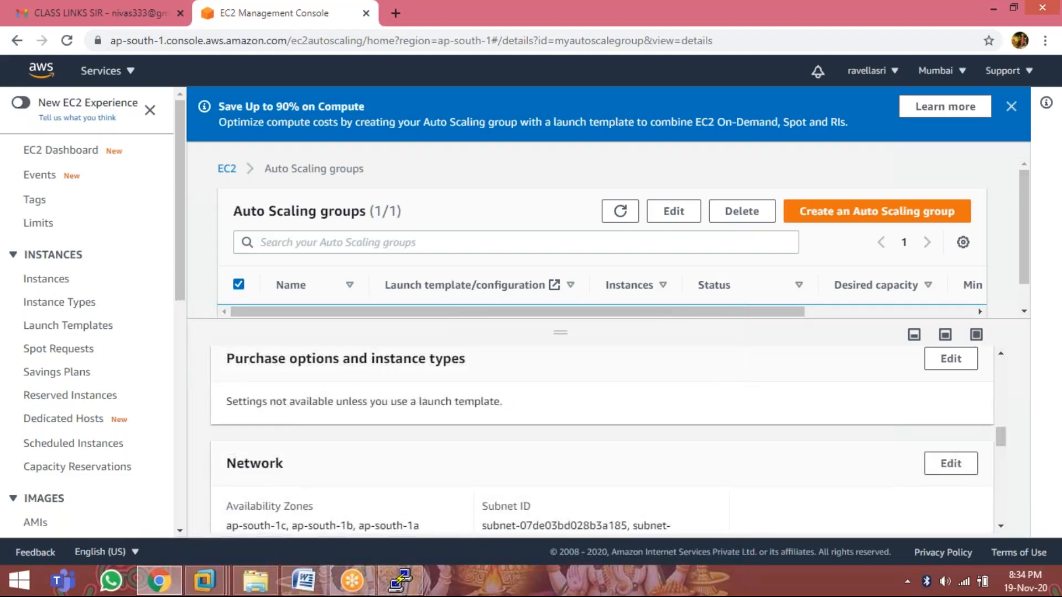
scroll(603, 439, "up", 2)
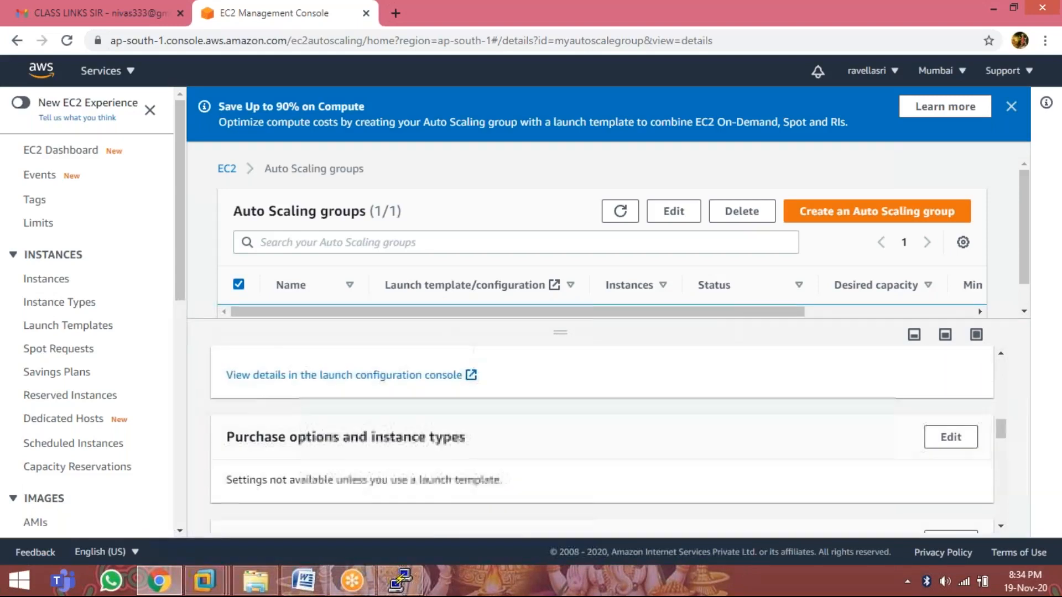
scroll(603, 440, "up", 3)
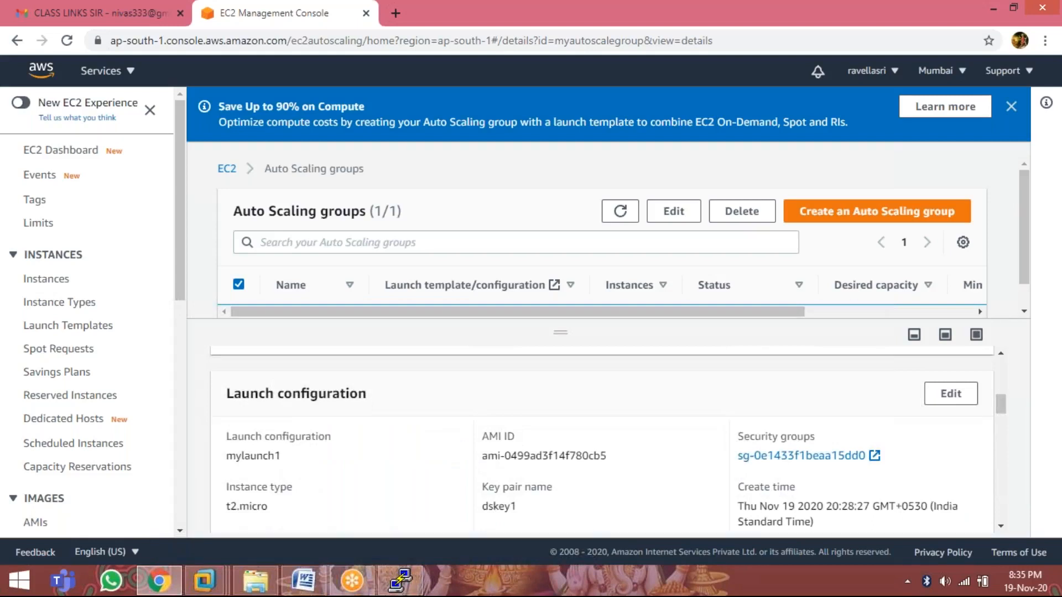
scroll(603, 440, "up", 4)
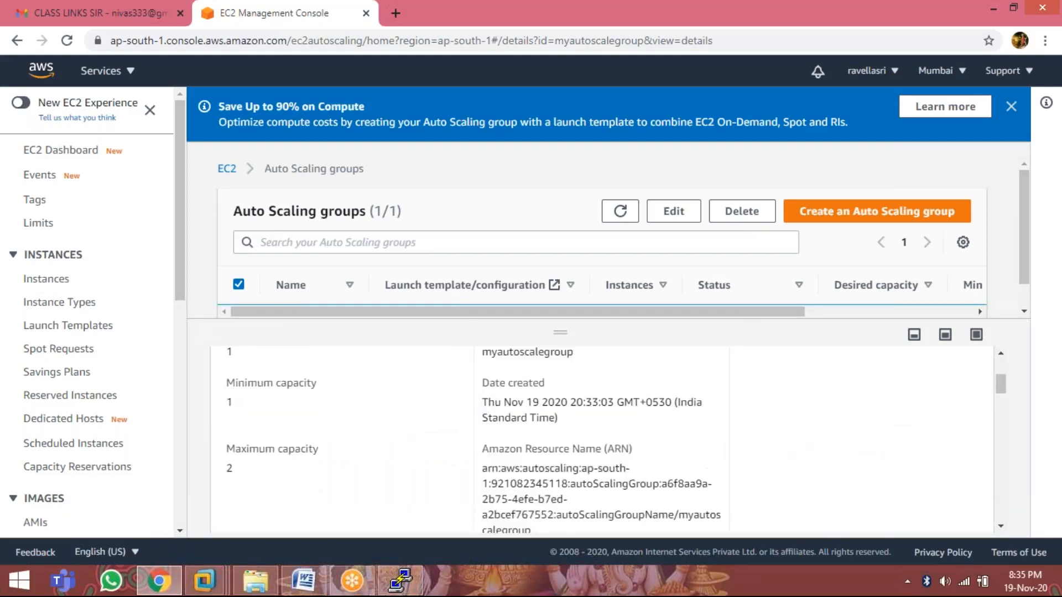
scroll(524, 439, "up", 2)
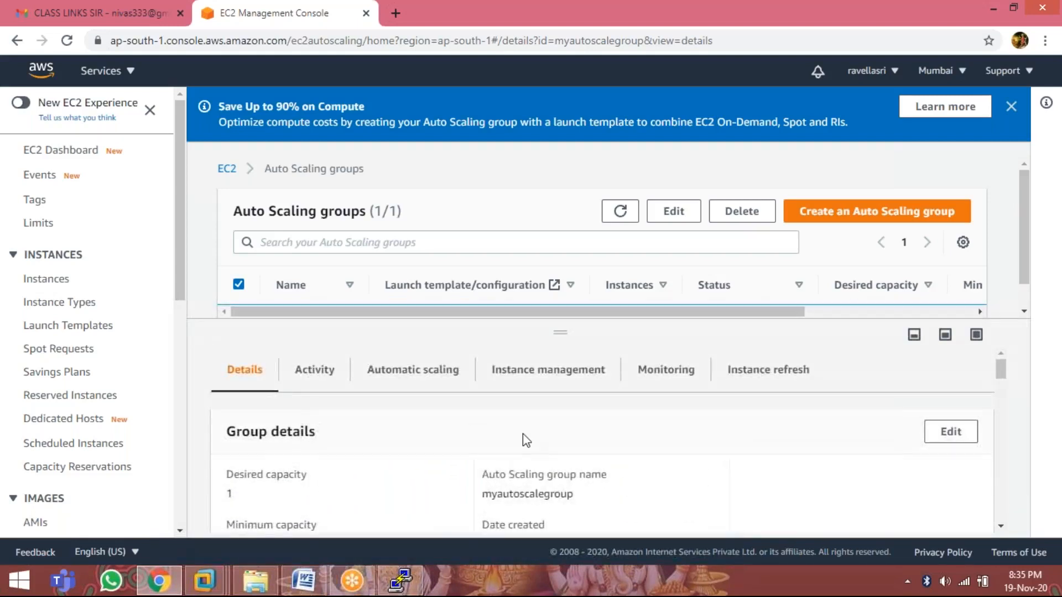
Step: Examine myautoscalegroup's activity notifications and its activity history
left_click(315, 375)
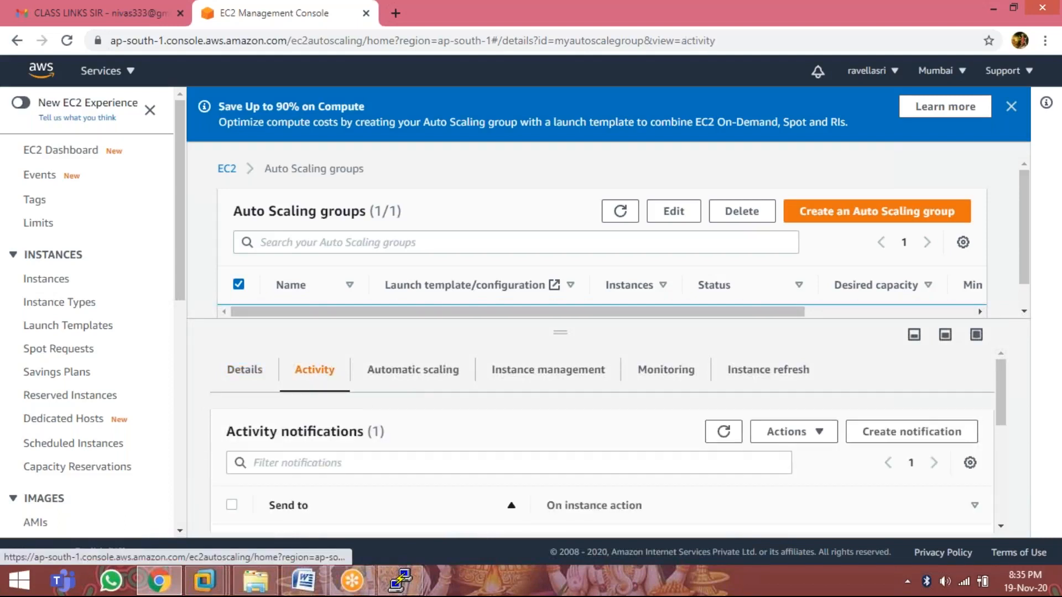
scroll(448, 437, "down", 3)
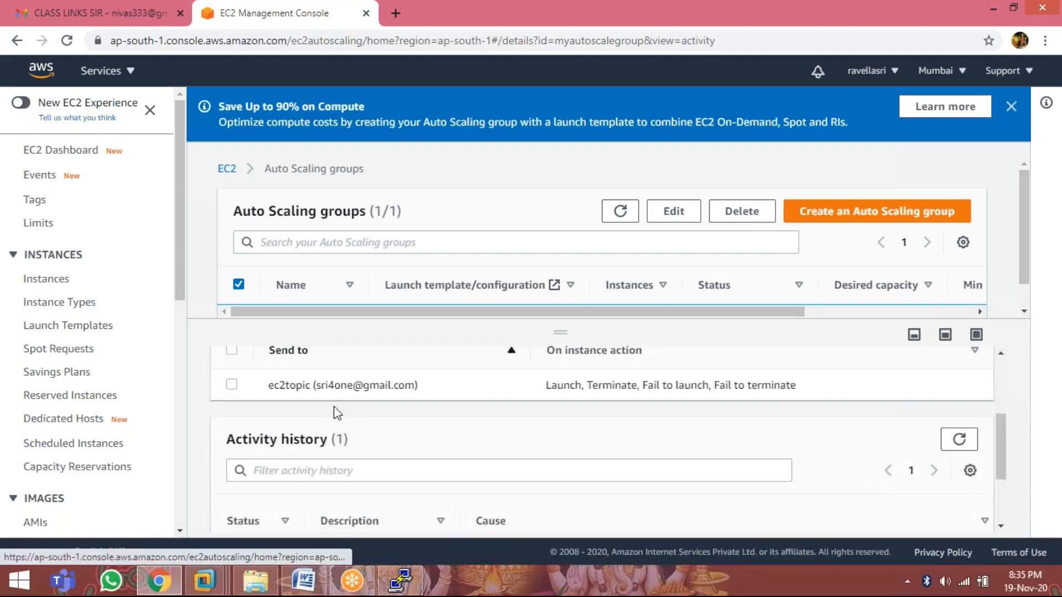
scroll(641, 428, "down", 2)
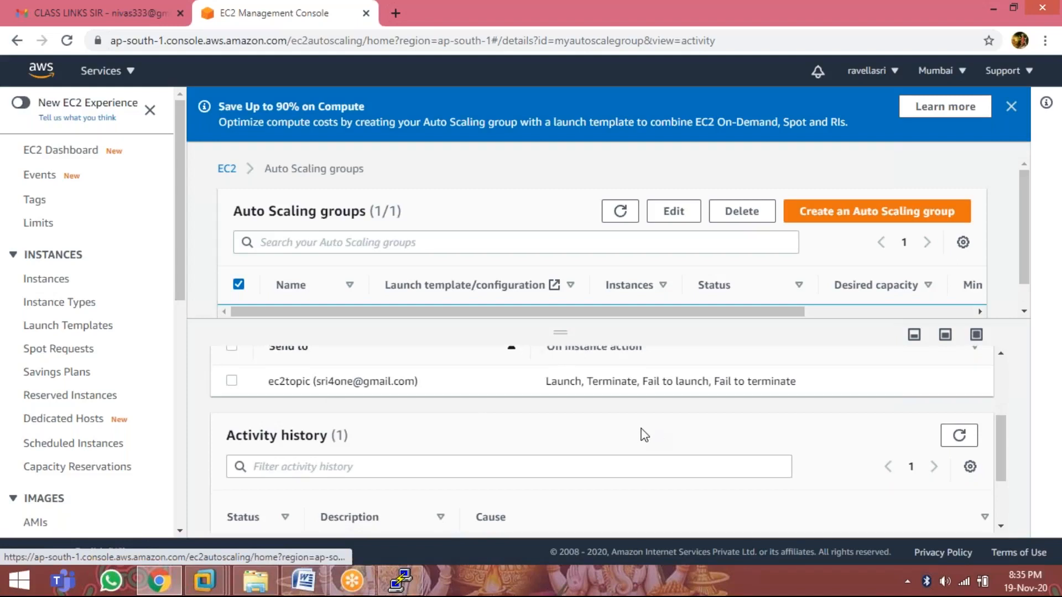
scroll(627, 422, "down", 1)
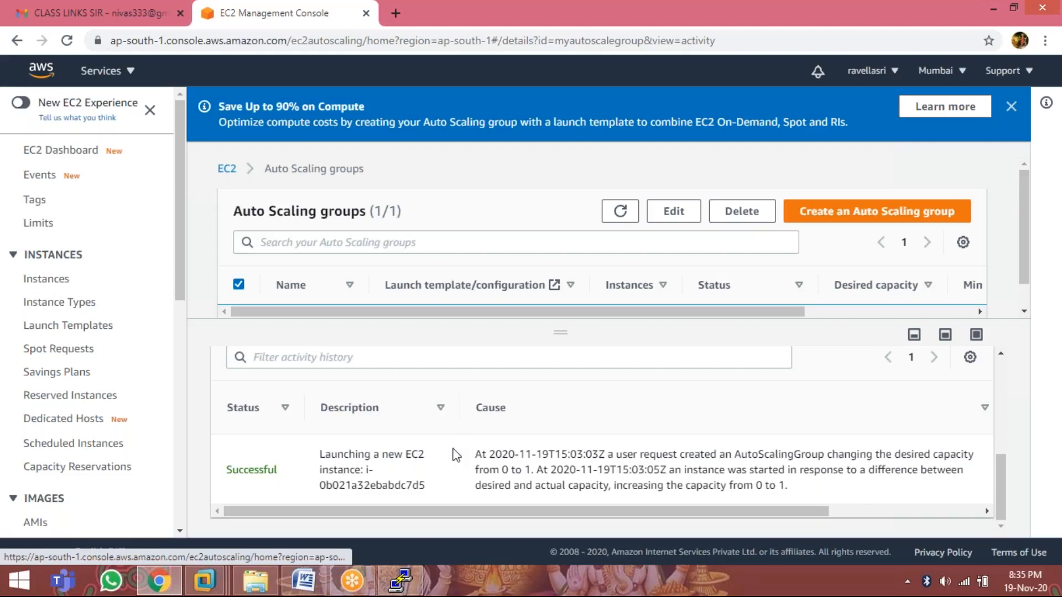
scroll(452, 453, "up", 3)
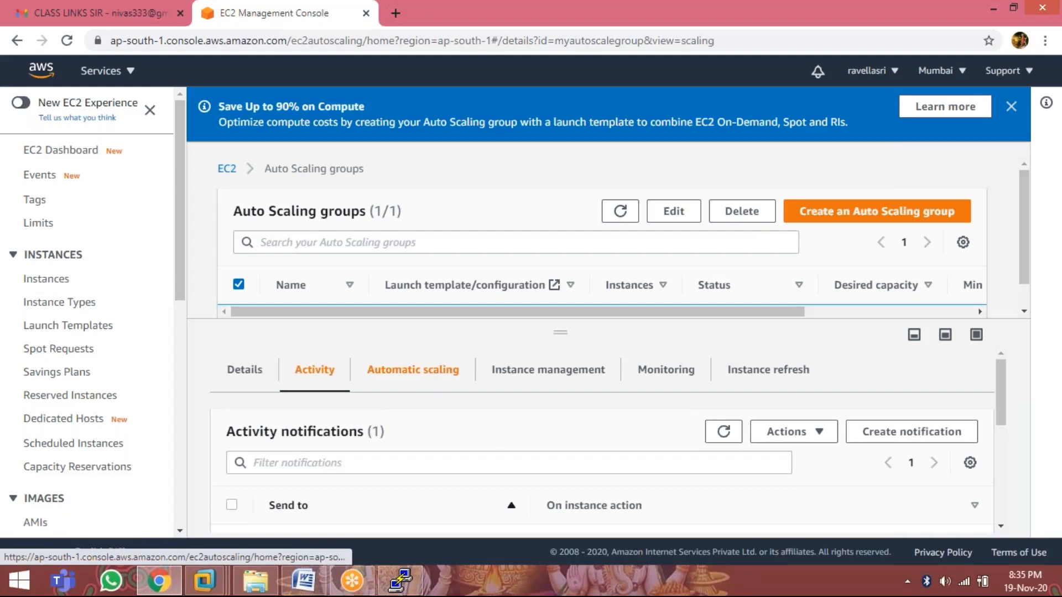
Step: Examine myautoscalegroup's scaling policies and scheduled actions, as well as its managed instances and lifecycle hooks
scroll(447, 443, "down", 5)
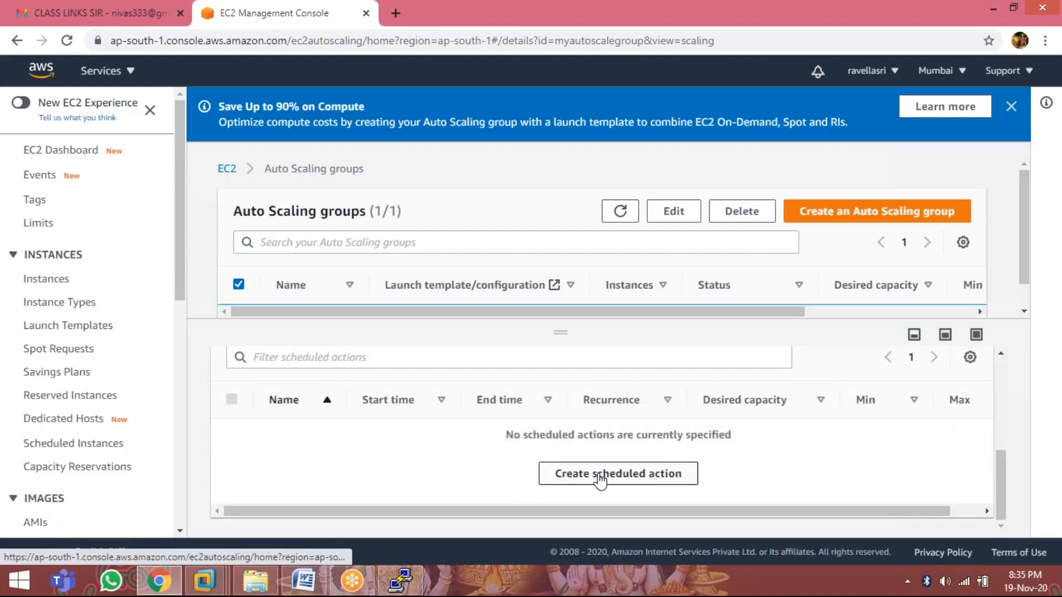
scroll(600, 479, "up", 5)
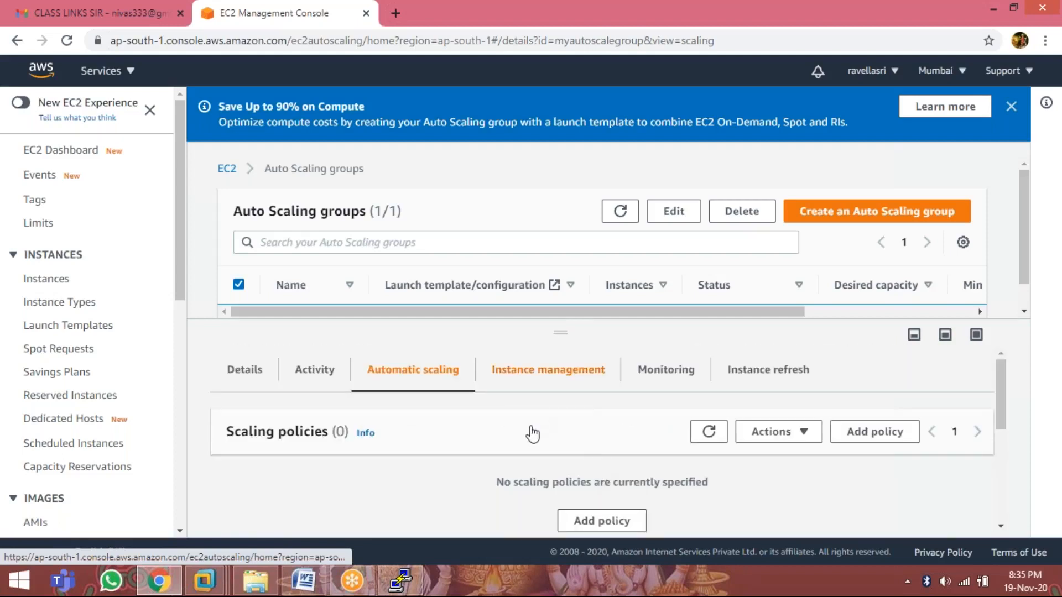
scroll(602, 442, "down", 2)
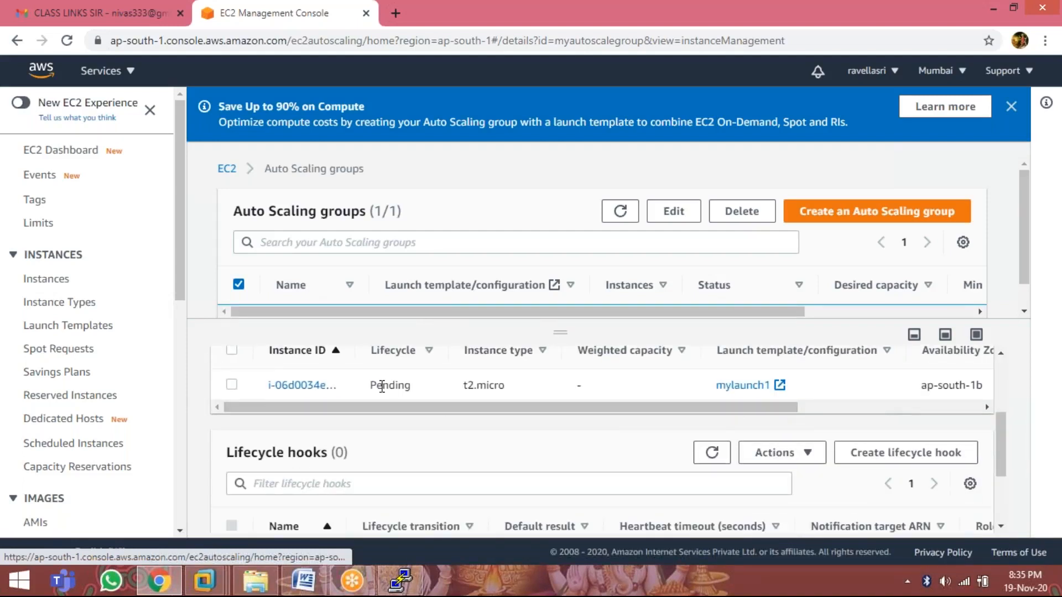
scroll(382, 386, "down", 3)
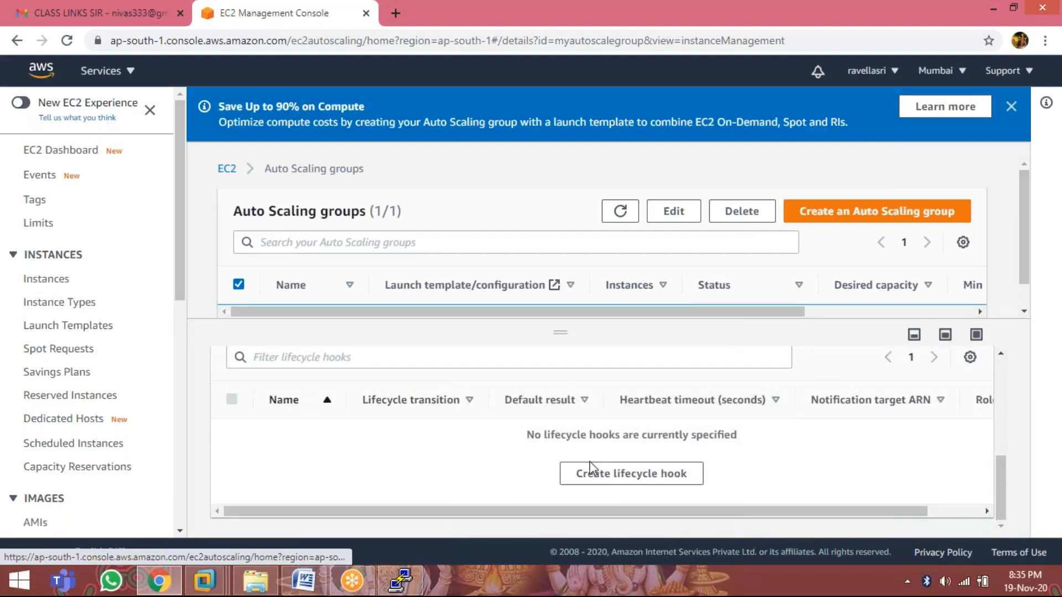
scroll(616, 442, "up", 5)
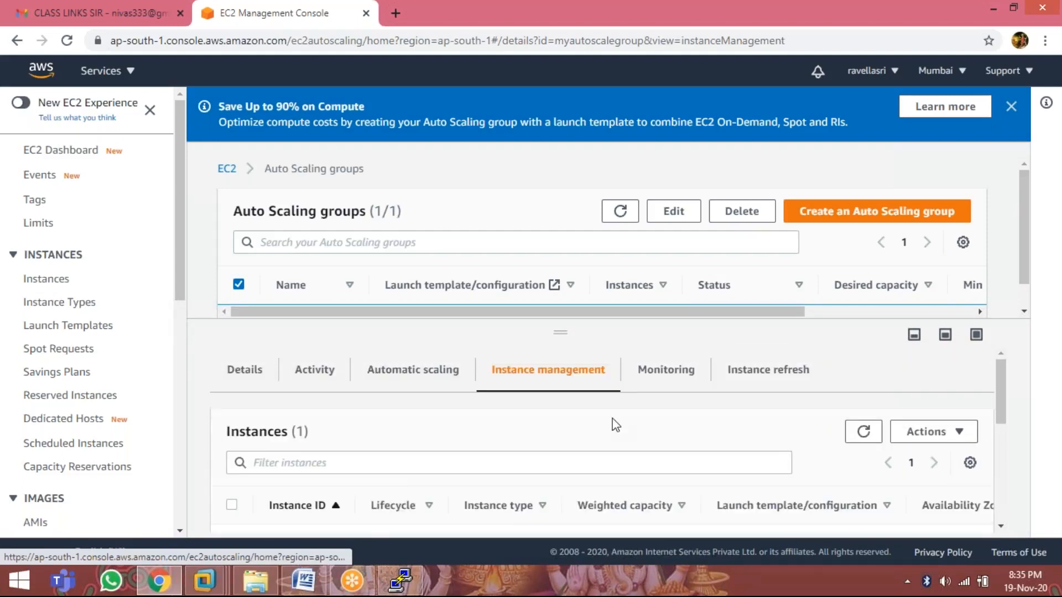
Step: Examine the CloudWatch monitoring metrics of myautoscalegroup, including the Auto Scaling instance count graphs
left_click(661, 374)
scroll(590, 476, "down", 3)
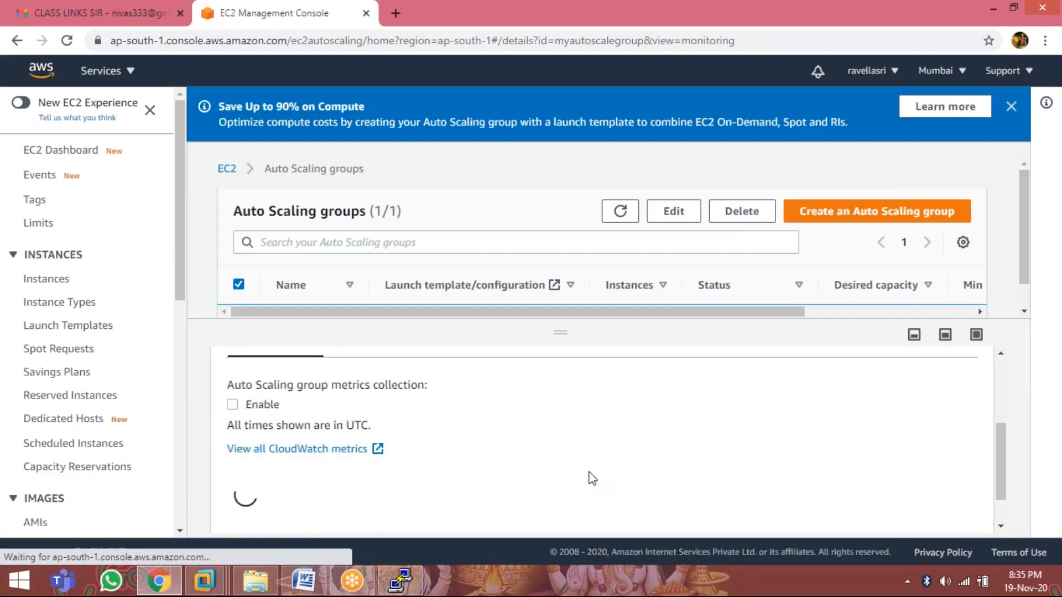
scroll(590, 476, "down", 1)
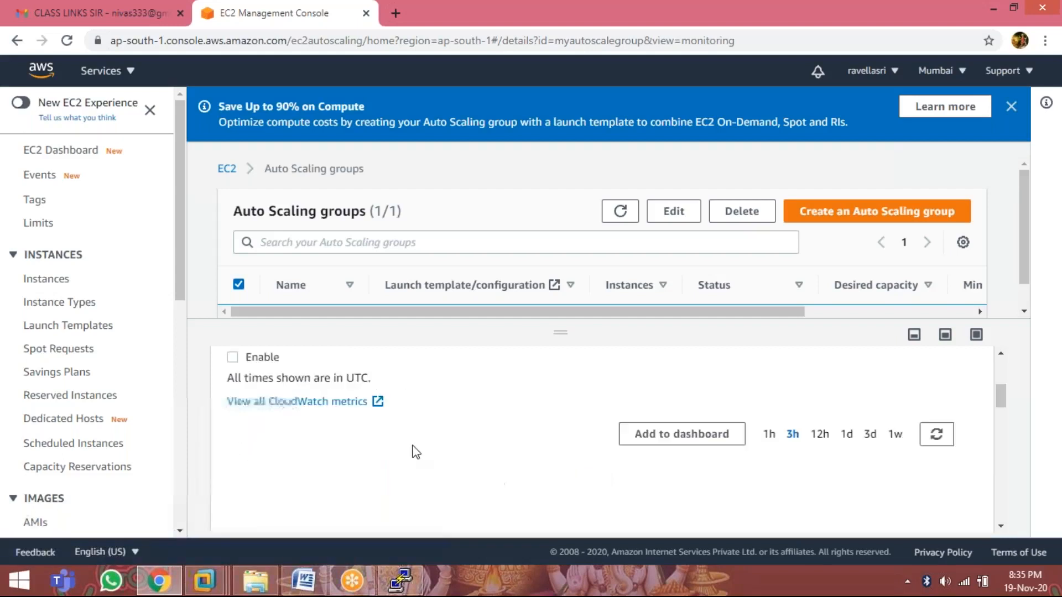
scroll(443, 448, "down", 2)
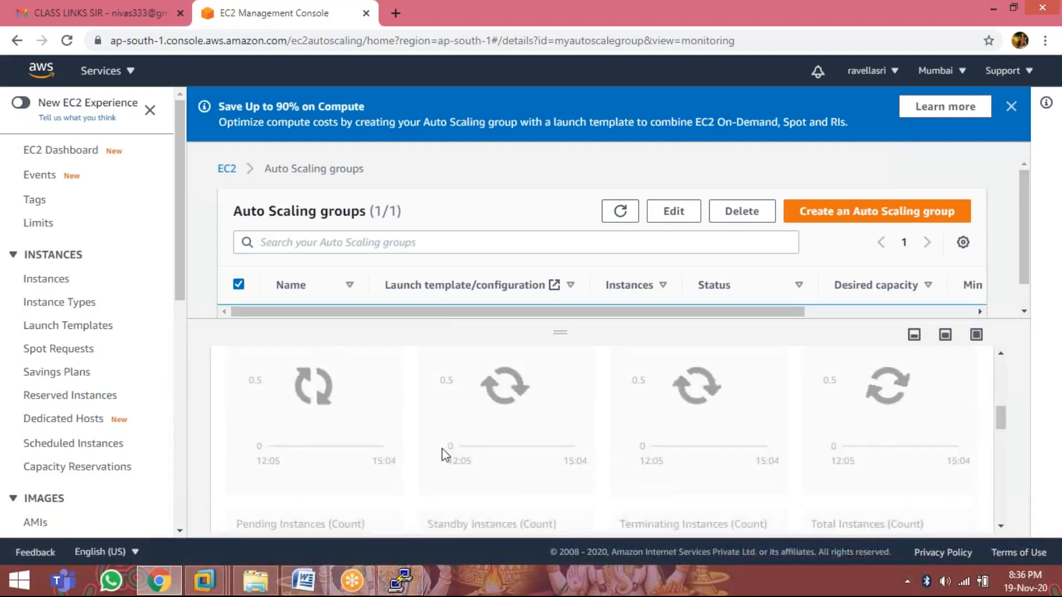
scroll(442, 448, "down", 1)
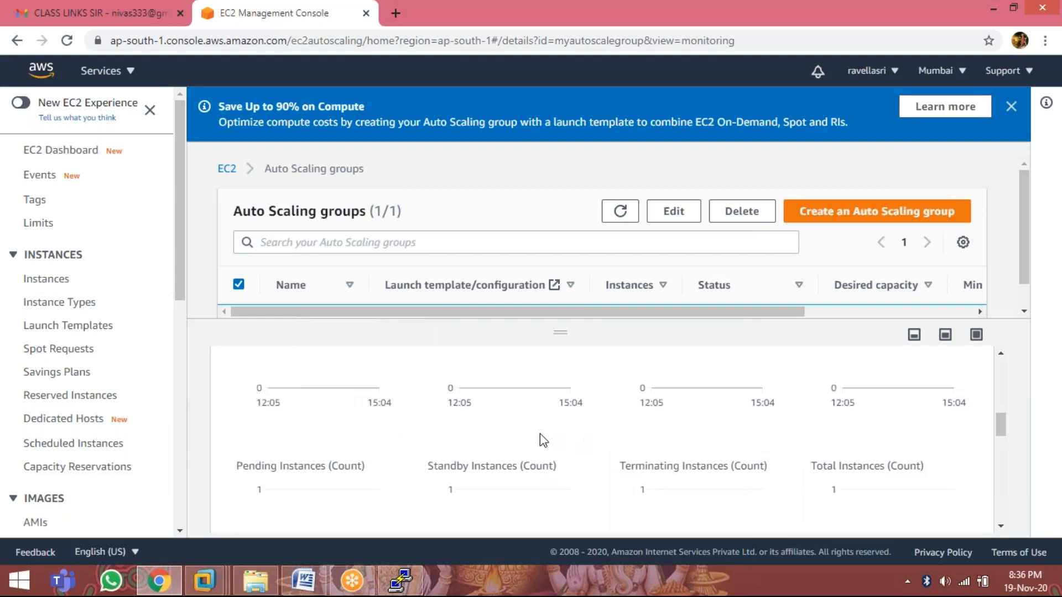
scroll(539, 434, "up", 4)
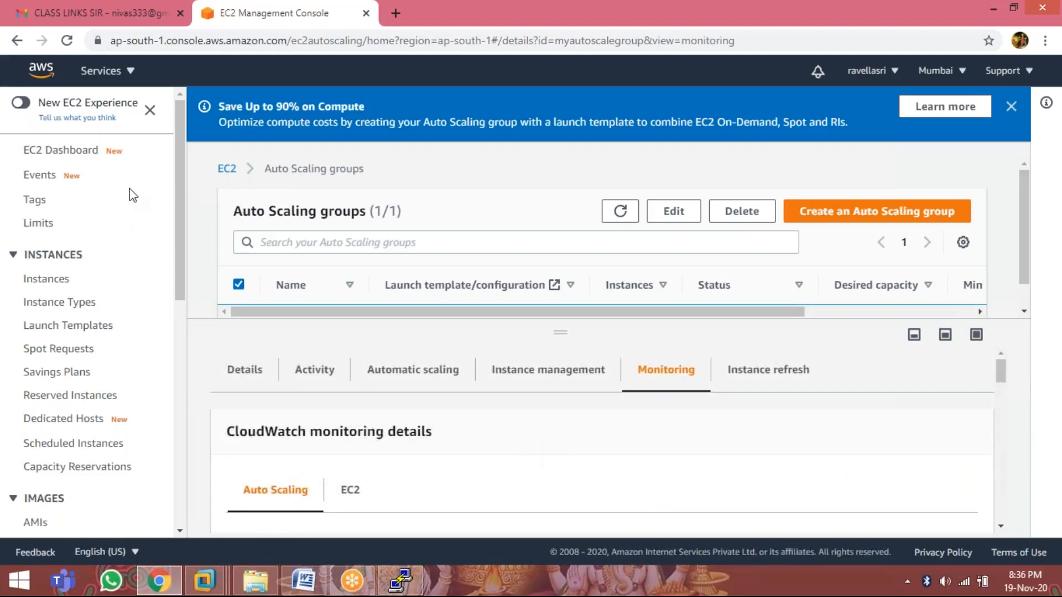
Step: Open the running instances from the EC2 dashboard to check the states of auto1 and its replacement
left_click(74, 150)
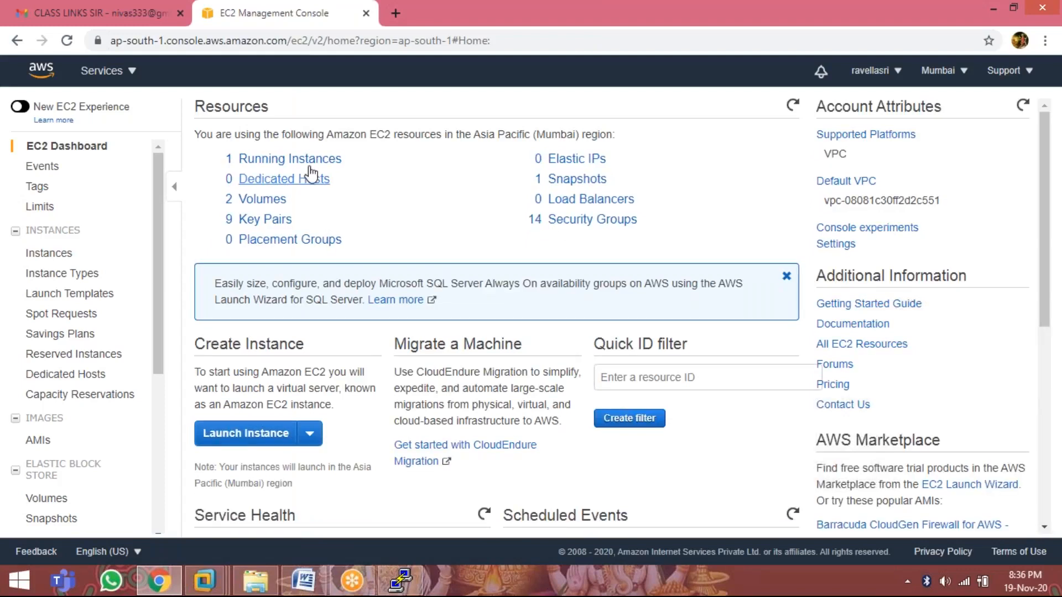
left_click(290, 159)
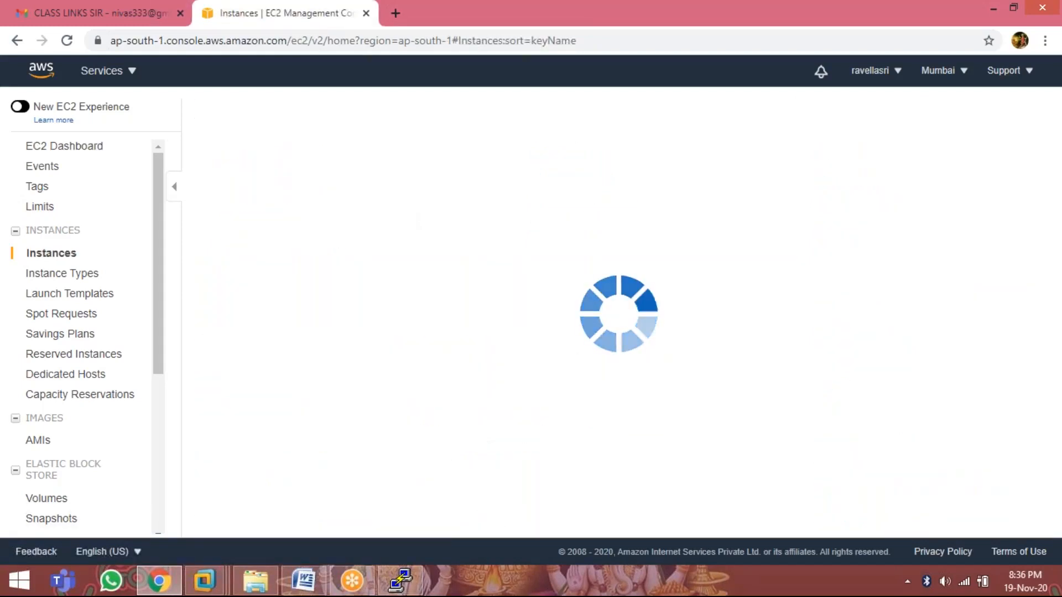
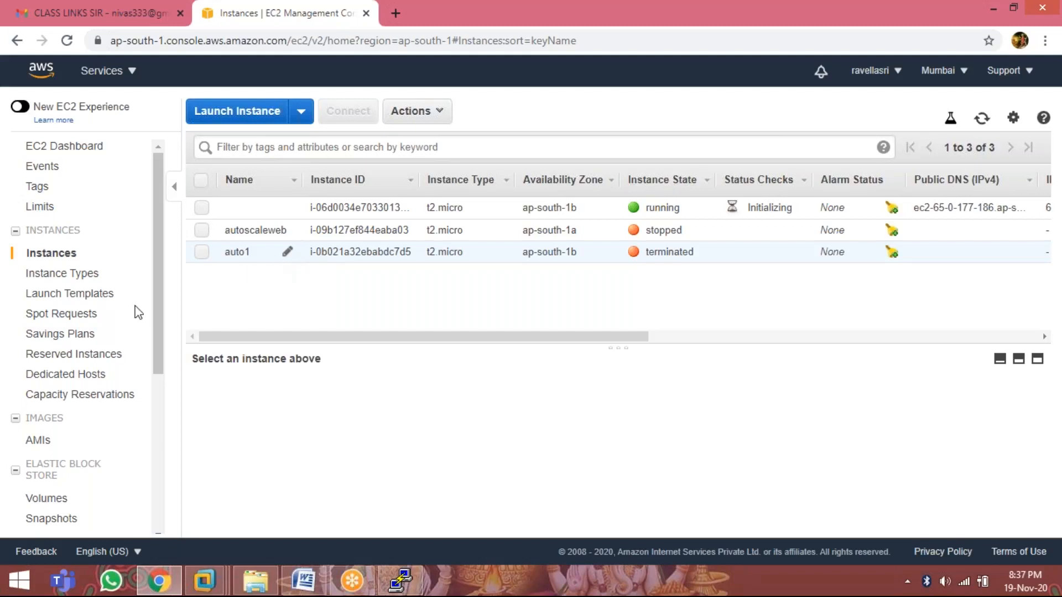
Step: Open the launch configurations and examine mylaunch1's details and storage volumes
left_click_drag(162, 238, 157, 446)
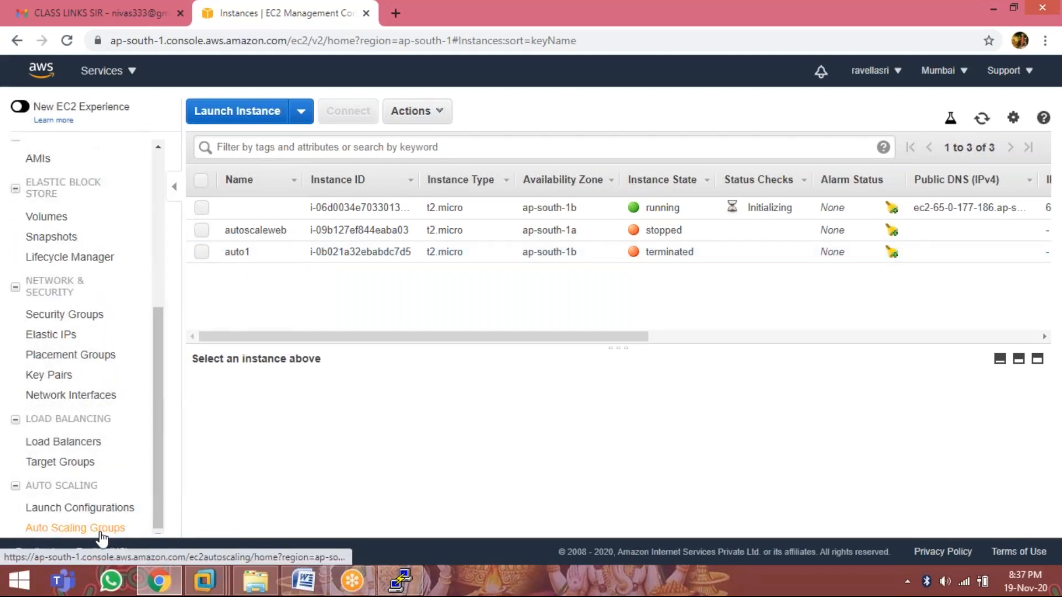
left_click(110, 509)
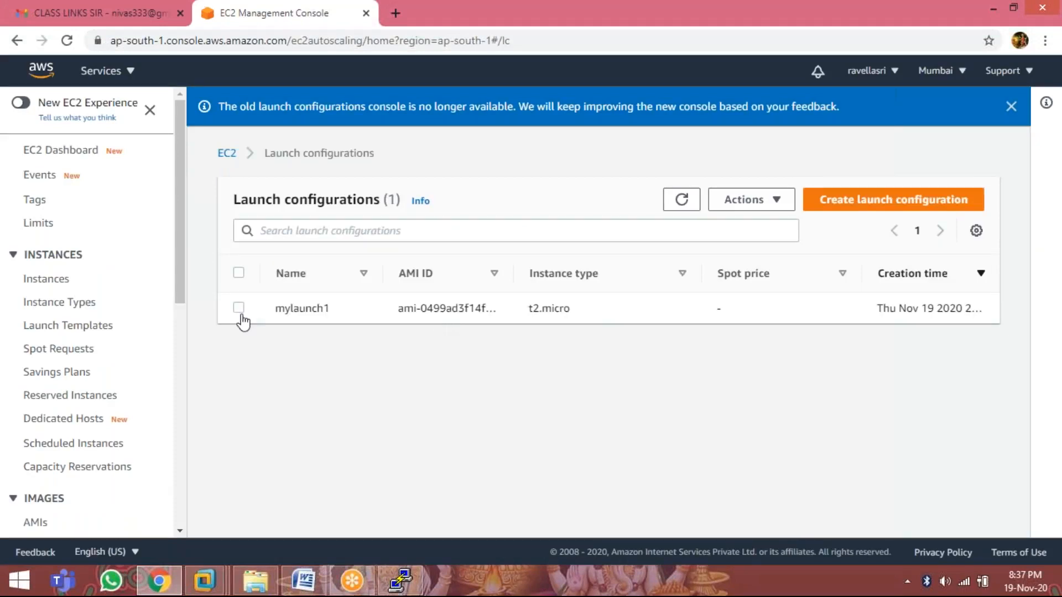
left_click(240, 311)
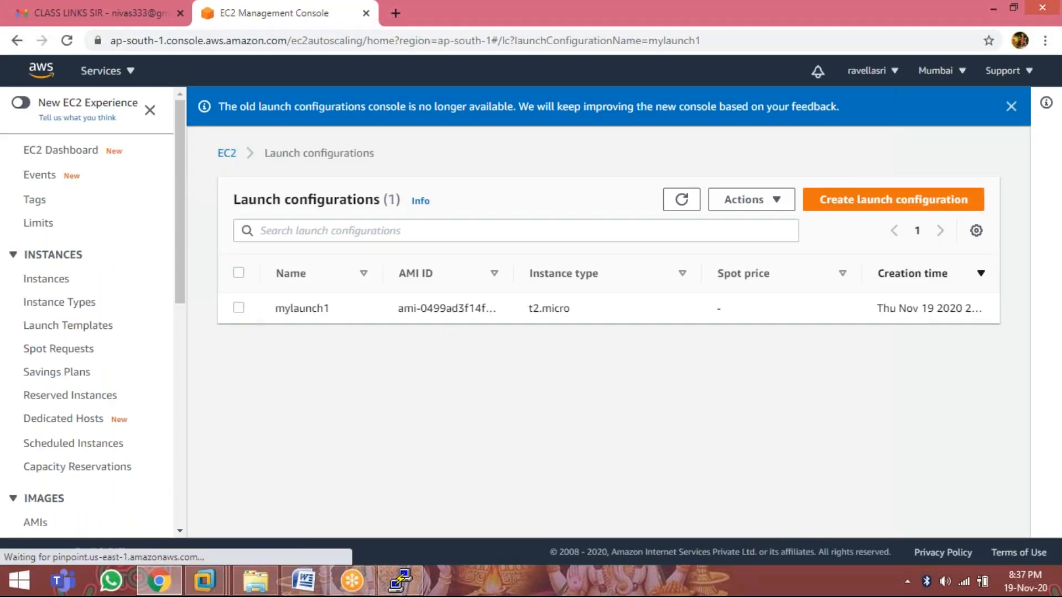
scroll(401, 413, "down", 2)
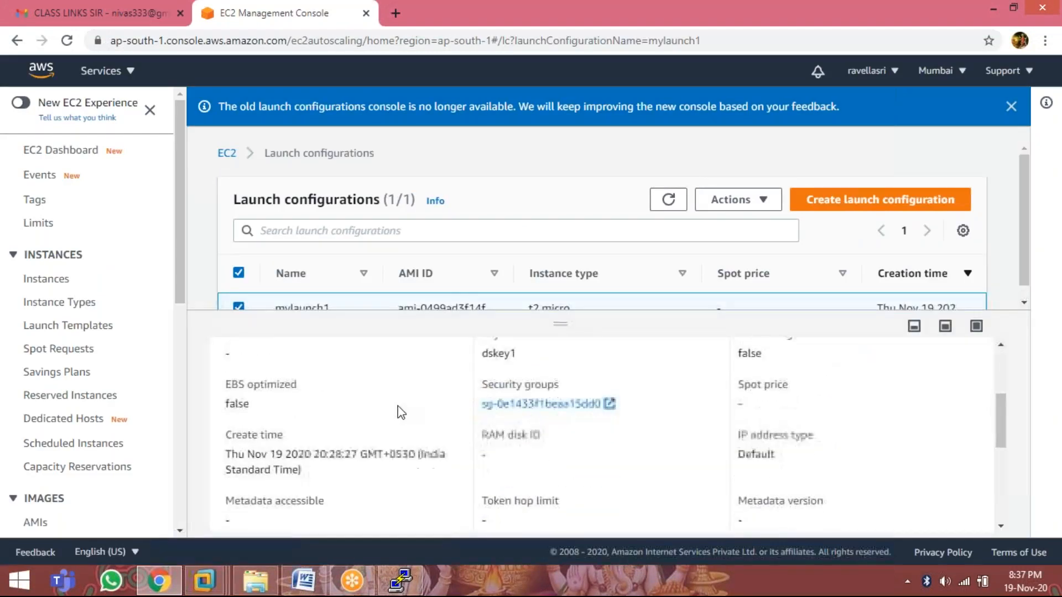
scroll(398, 410, "down", 5)
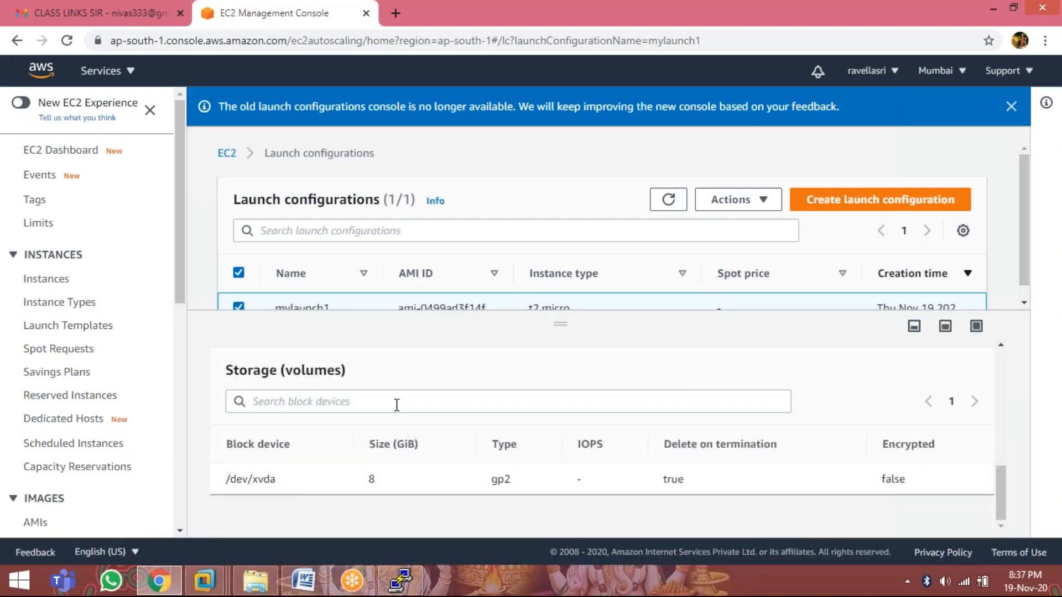
scroll(397, 409, "up", 10)
Step: Return to the Auto Scaling groups and update myautoscalegroup's desired capacity to 2
left_click_drag(178, 278, 126, 497)
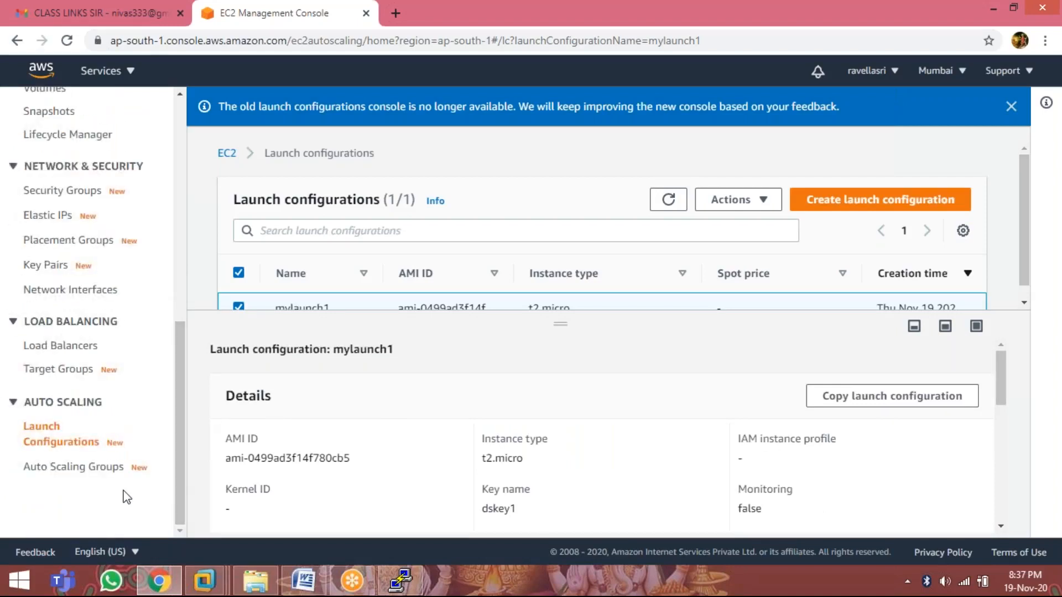
left_click(74, 470)
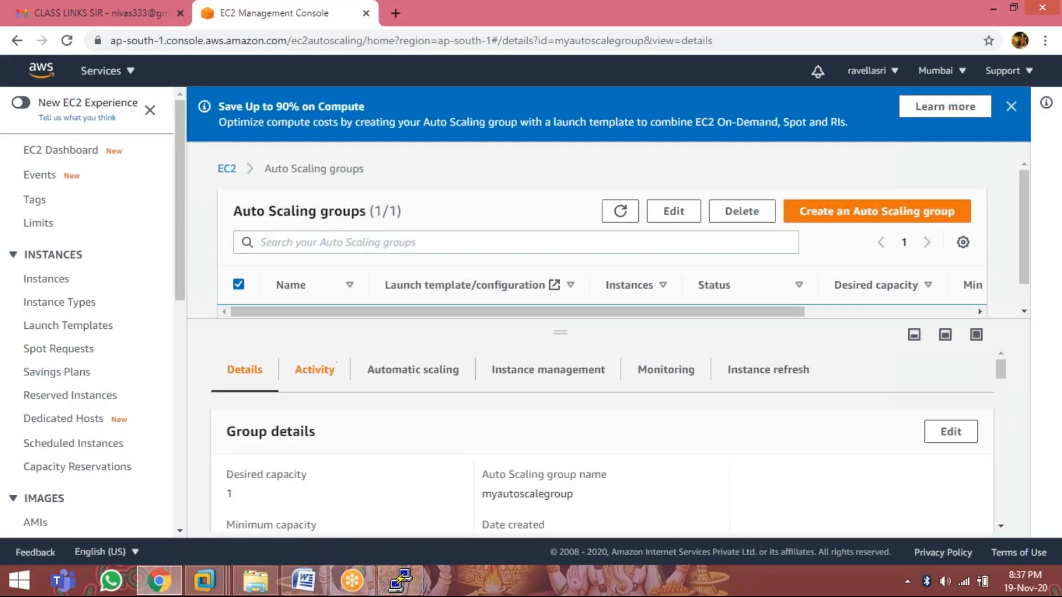
scroll(445, 415, "down", 4)
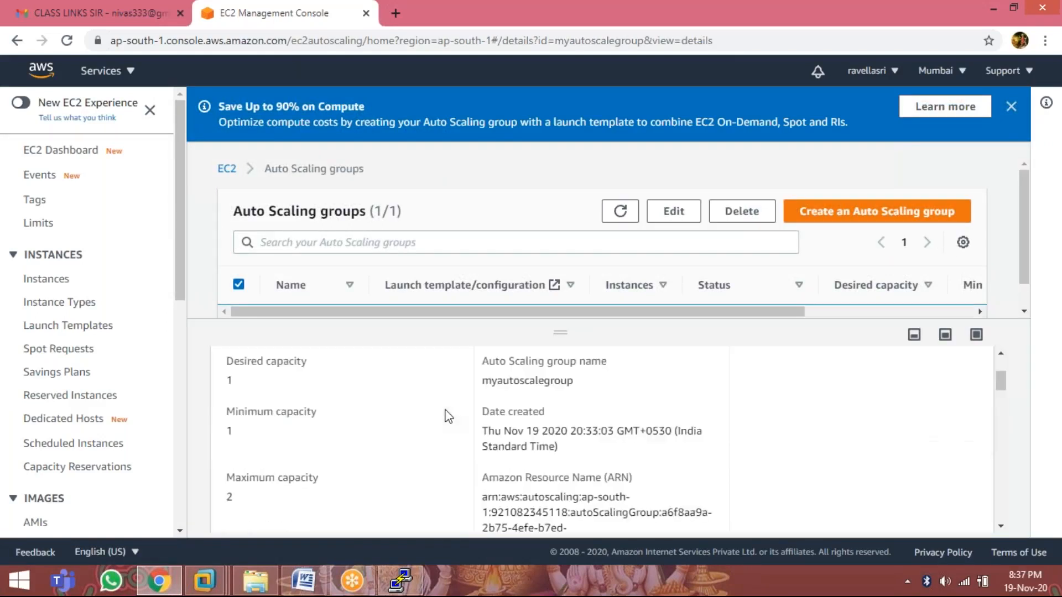
scroll(446, 415, "up", 4)
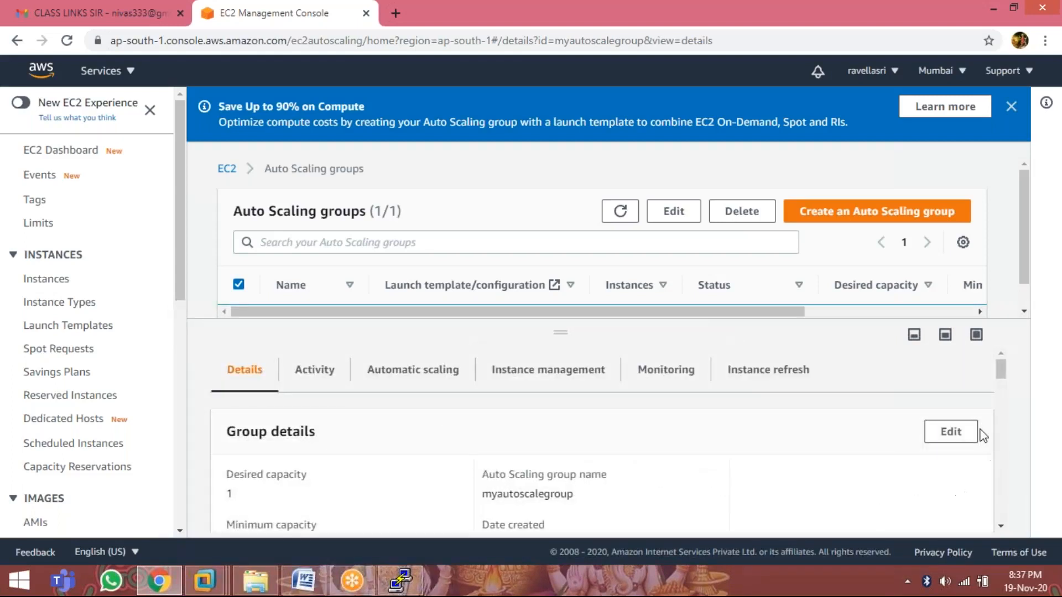
left_click(950, 437)
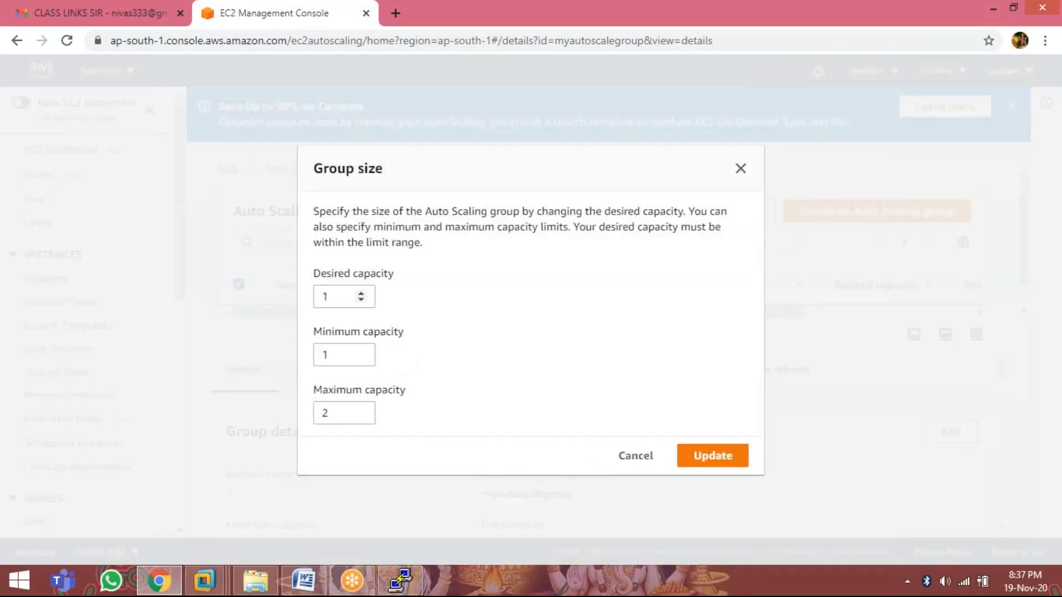
left_click(329, 297)
left_click(712, 455)
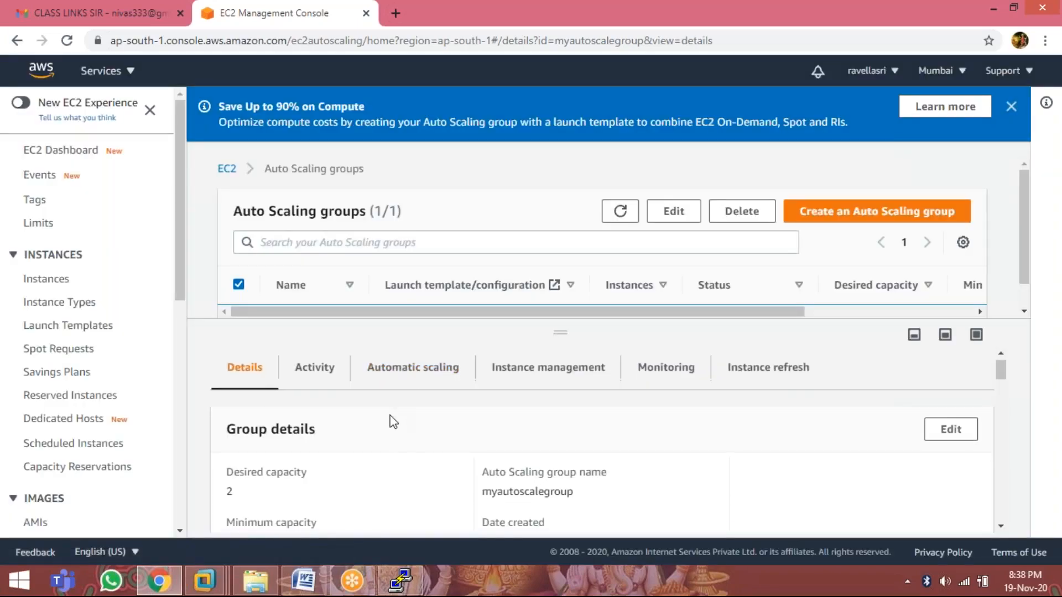
Step: Review myautoscalegroup's group details and launch configuration, and examine the launch and termination entries in its activity history
scroll(392, 422, "down", 4)
scroll(392, 422, "down", 4)
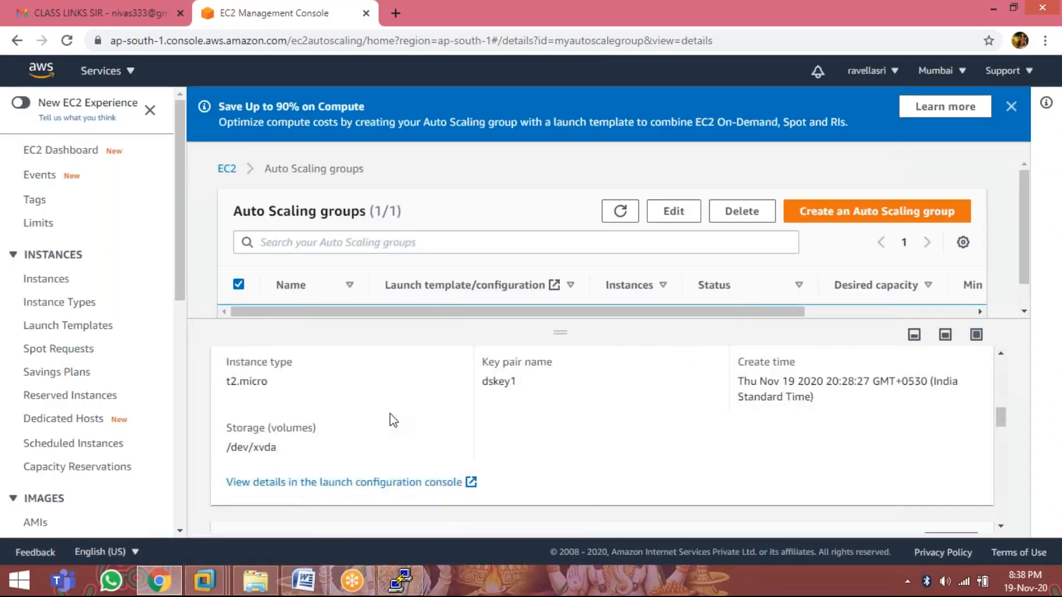
scroll(390, 417, "up", 10)
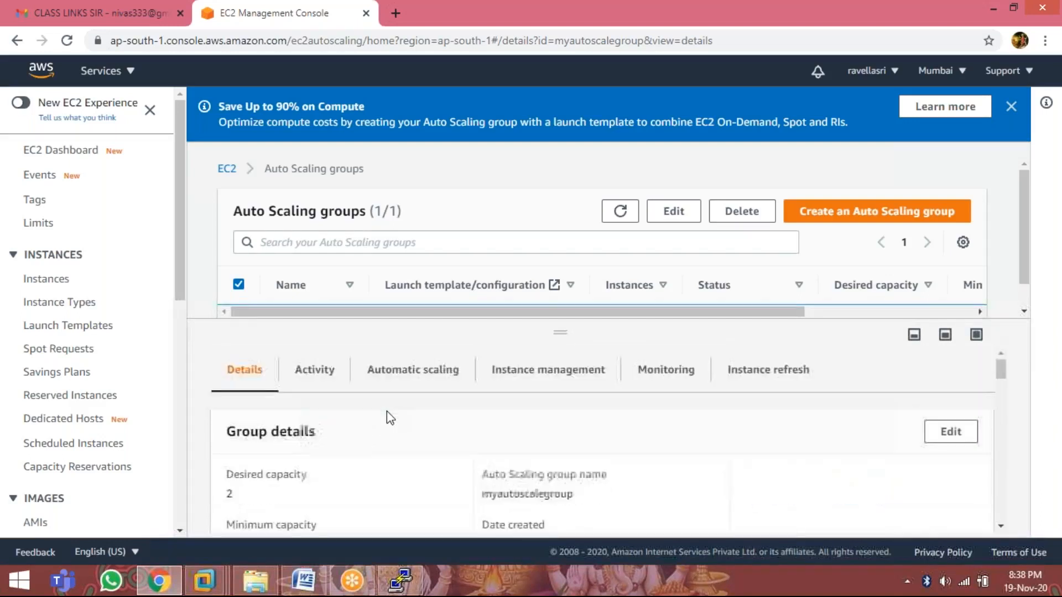
left_click(312, 376)
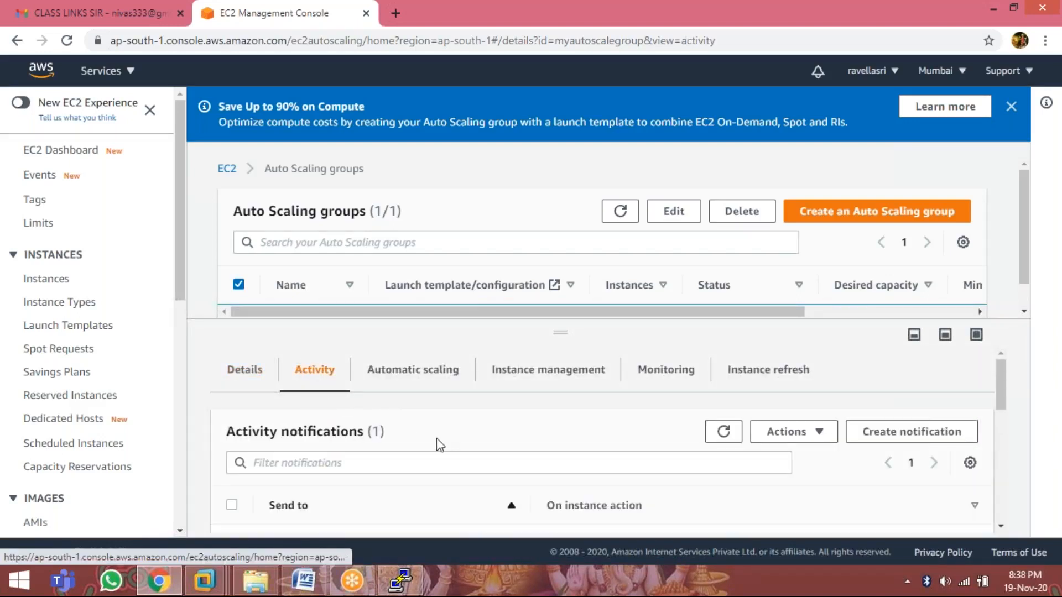
scroll(469, 468, "down", 3)
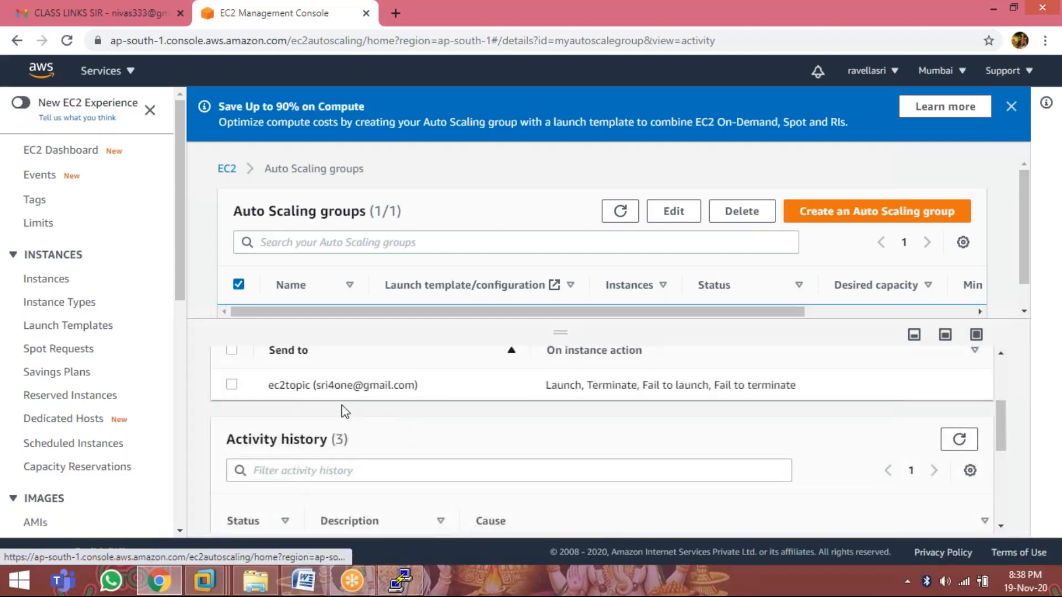
scroll(470, 437, "down", 5)
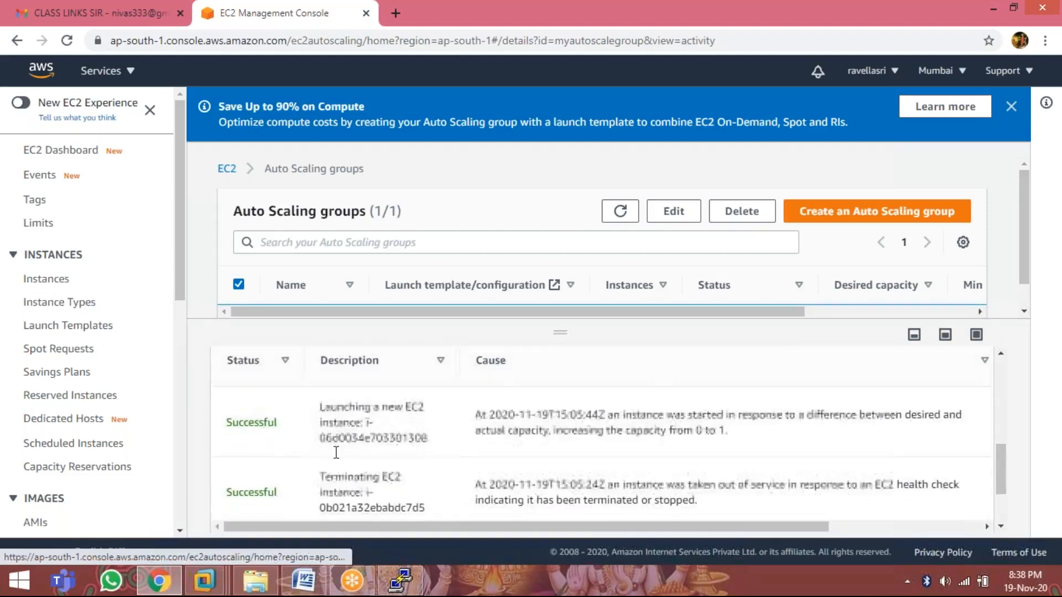
scroll(349, 468, "down", 1)
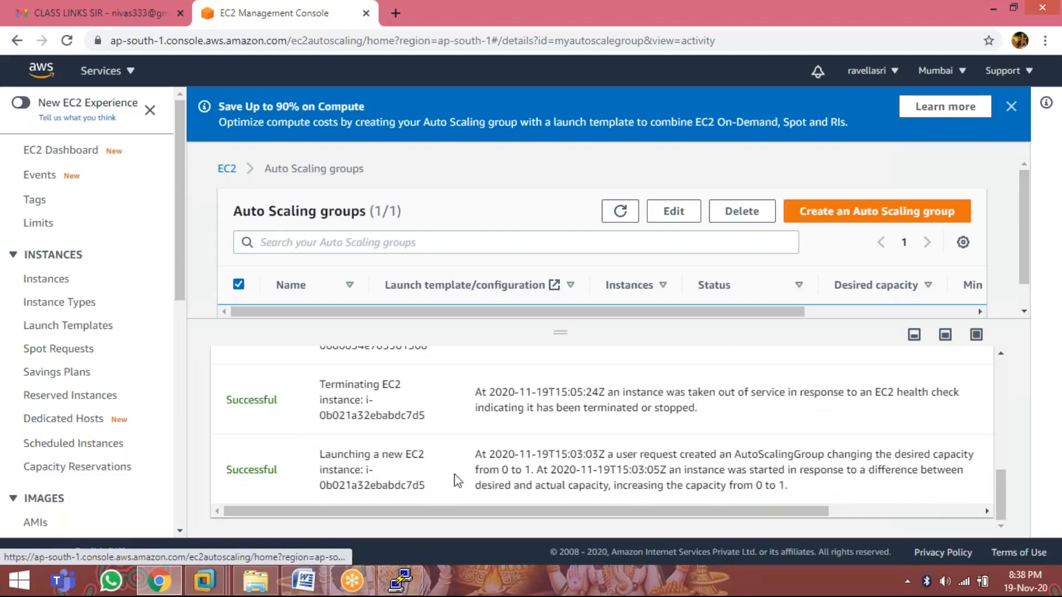
Step: Review the launch entries in myautoscalegroup's activity history, and open the running instances from the EC2 dashboard to check their states
scroll(390, 459, "up", 2)
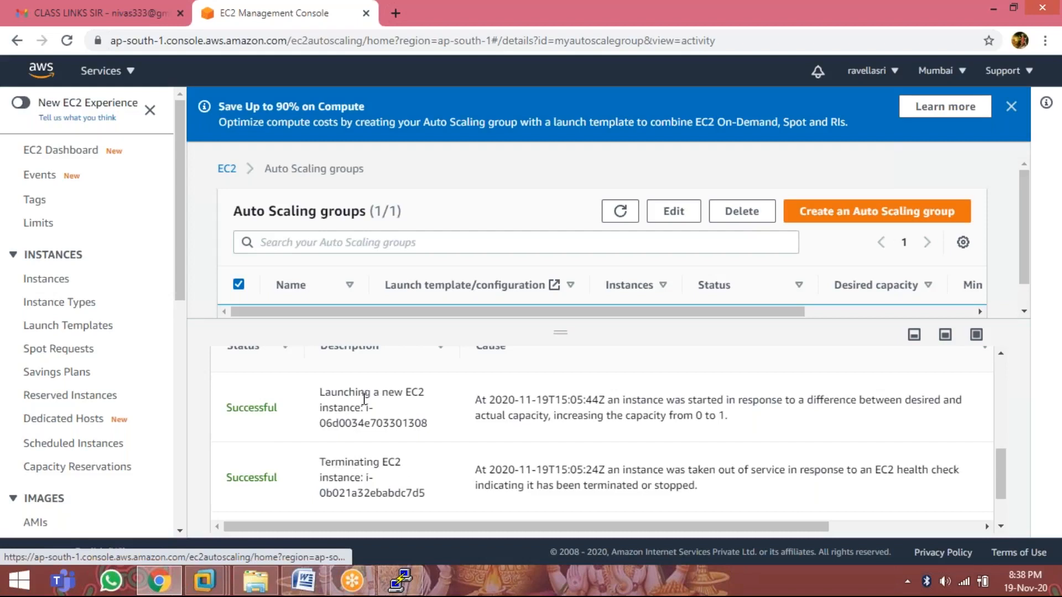
scroll(365, 399, "up", 2)
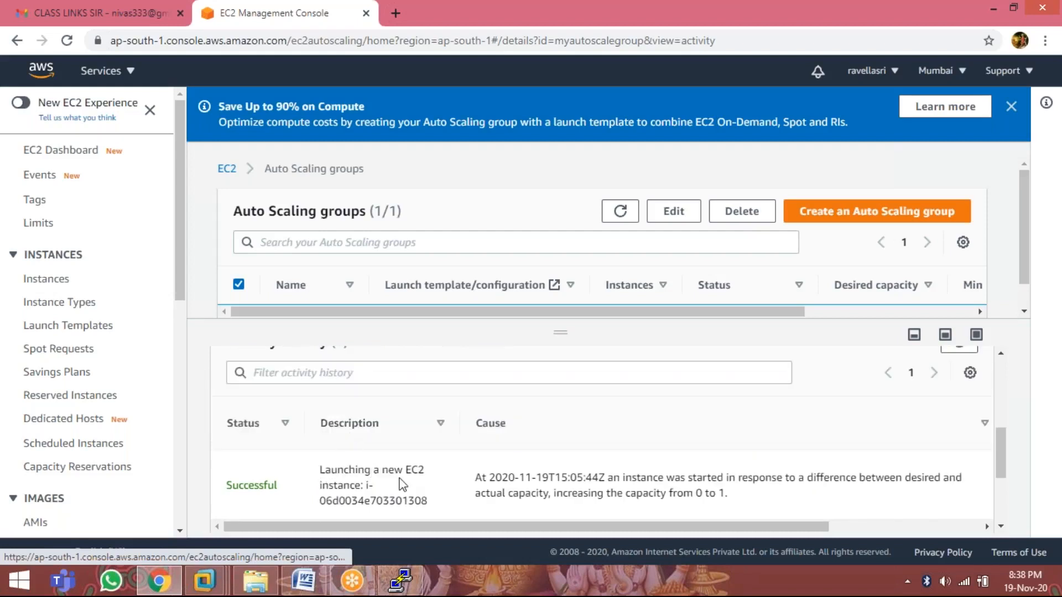
scroll(396, 467, "up", 3)
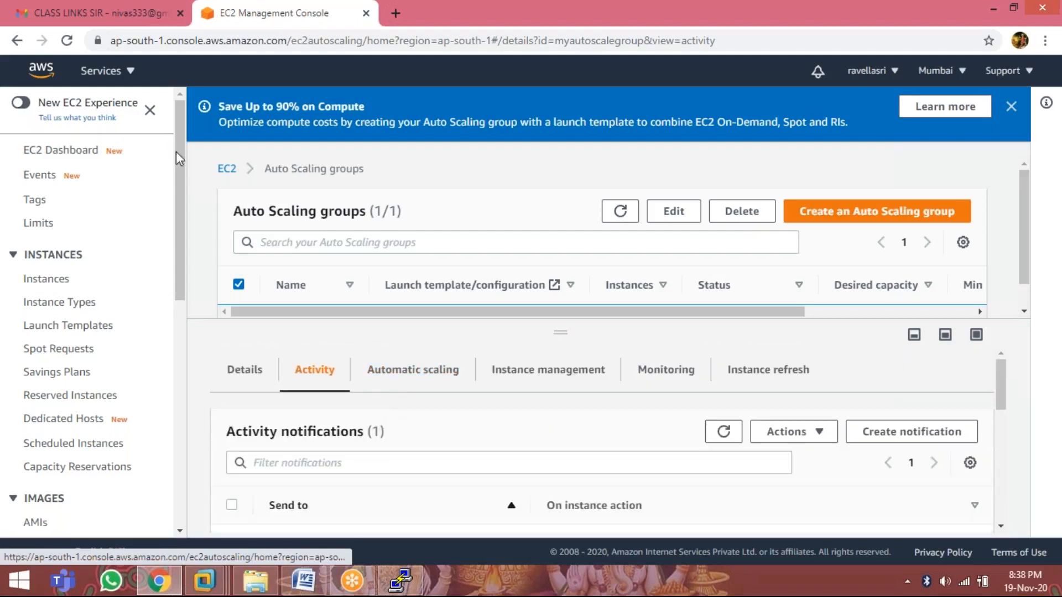
left_click(71, 153)
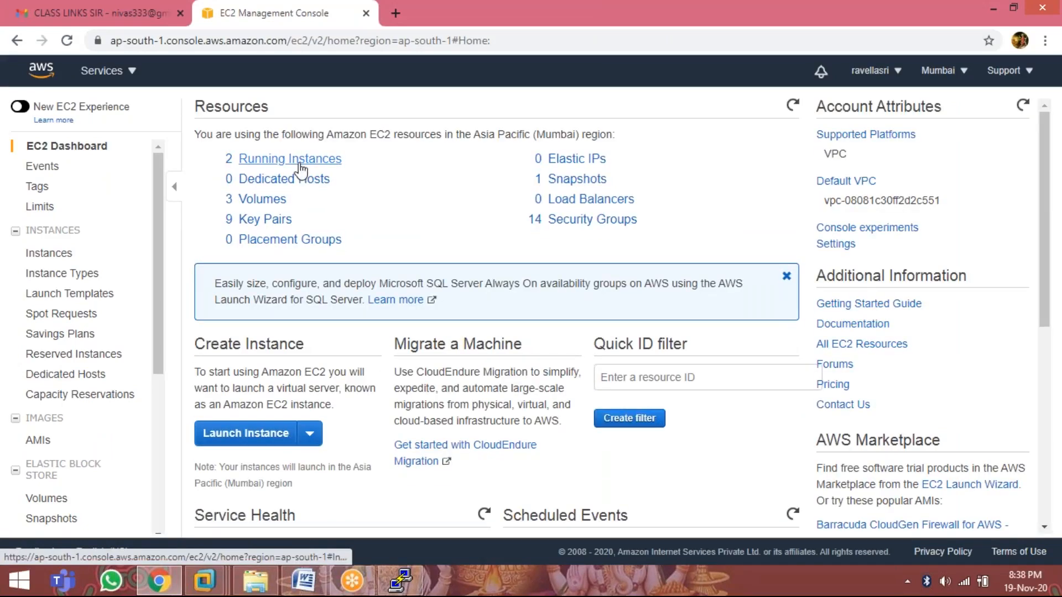
left_click(298, 166)
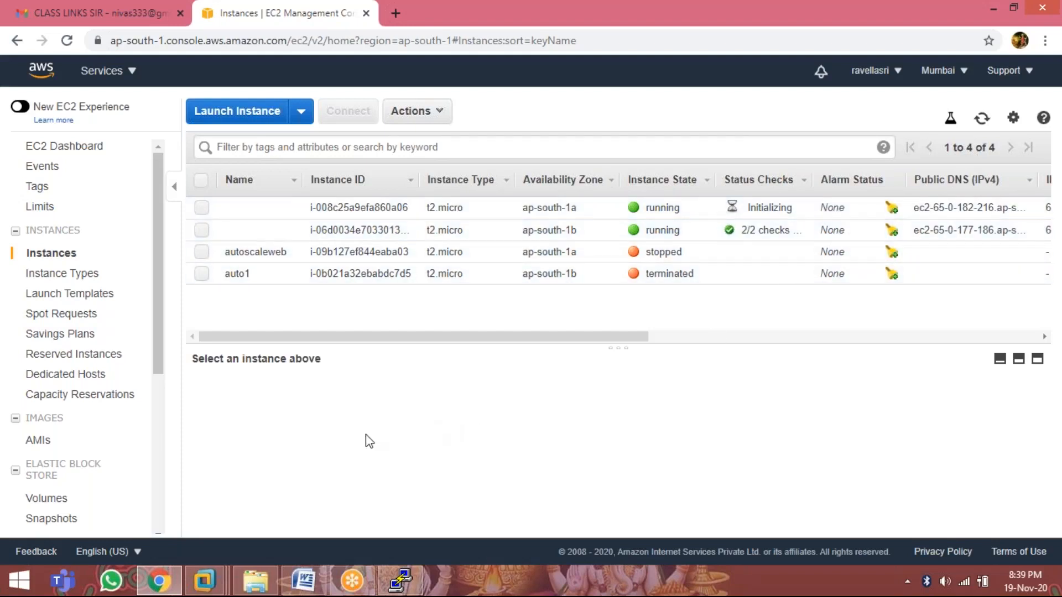
Step: Terminate the running instance i-06d0034e703301308 in availability zone ap-south-1b
left_click_drag(156, 186, 157, 376)
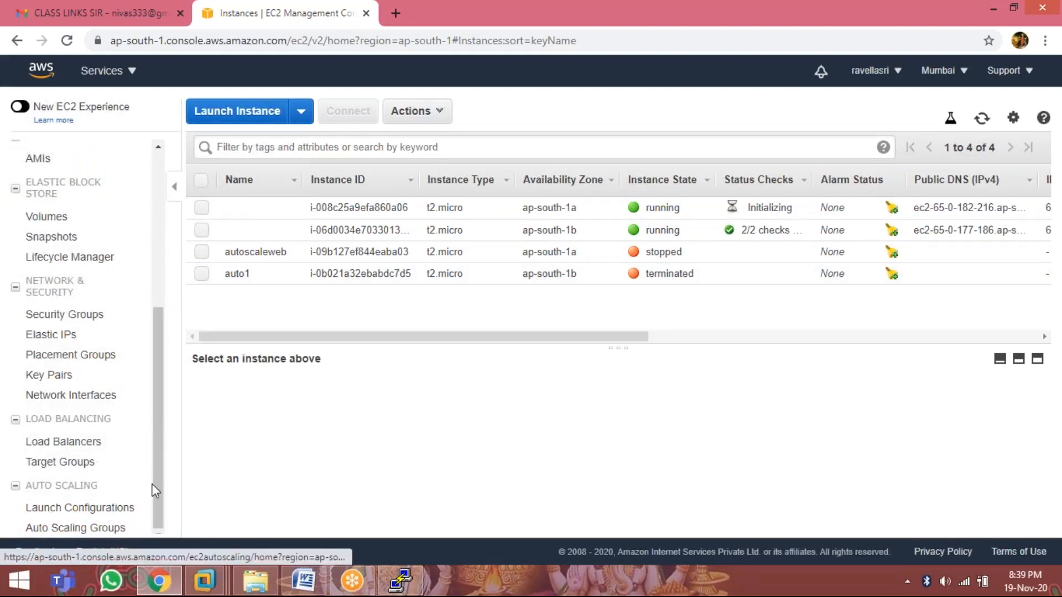
left_click(202, 230)
left_click(412, 112)
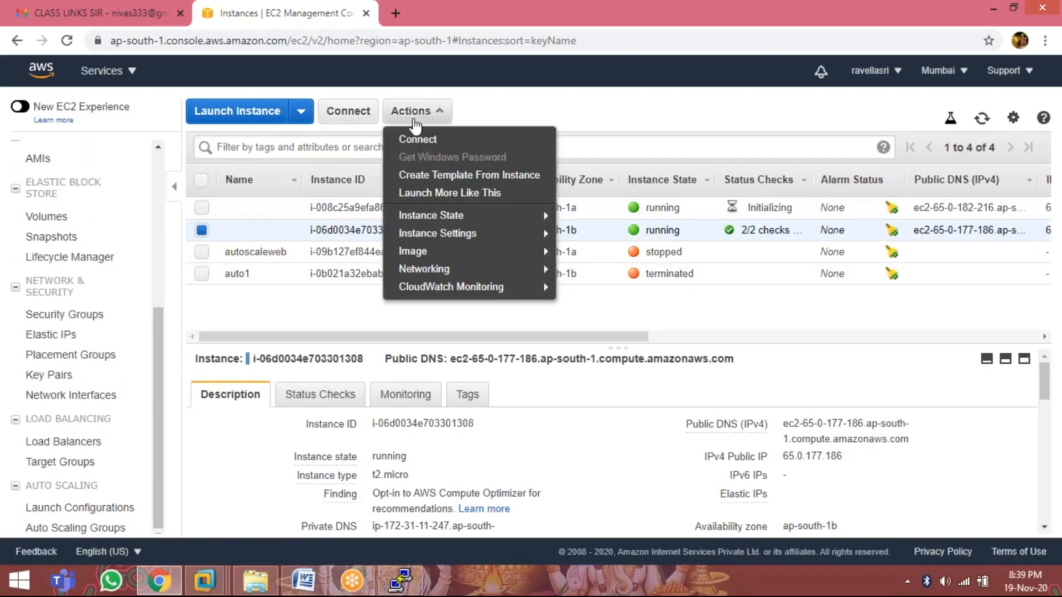
mouse_move(450, 217)
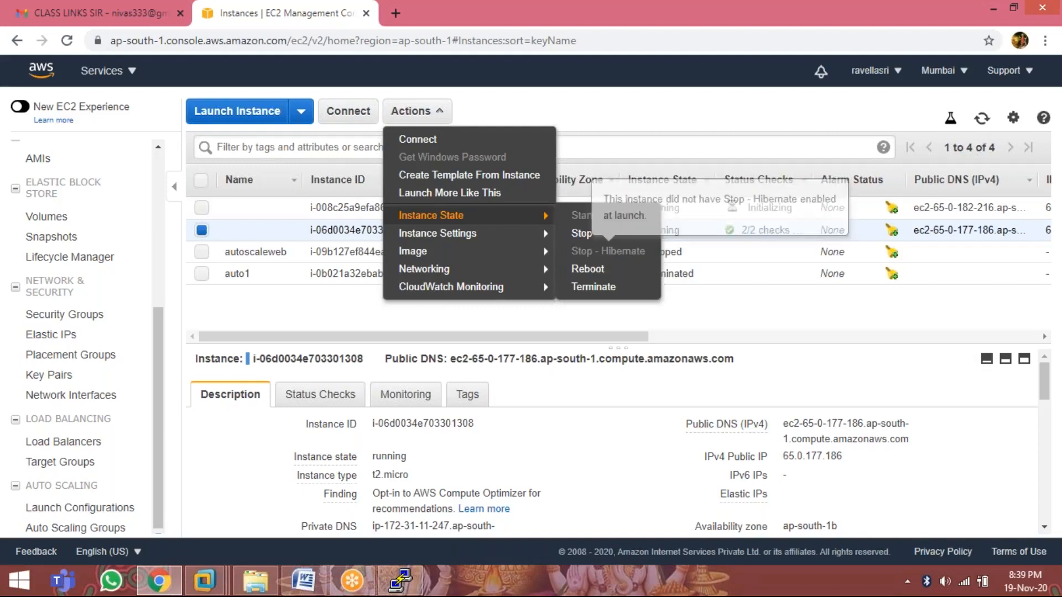
left_click(603, 289)
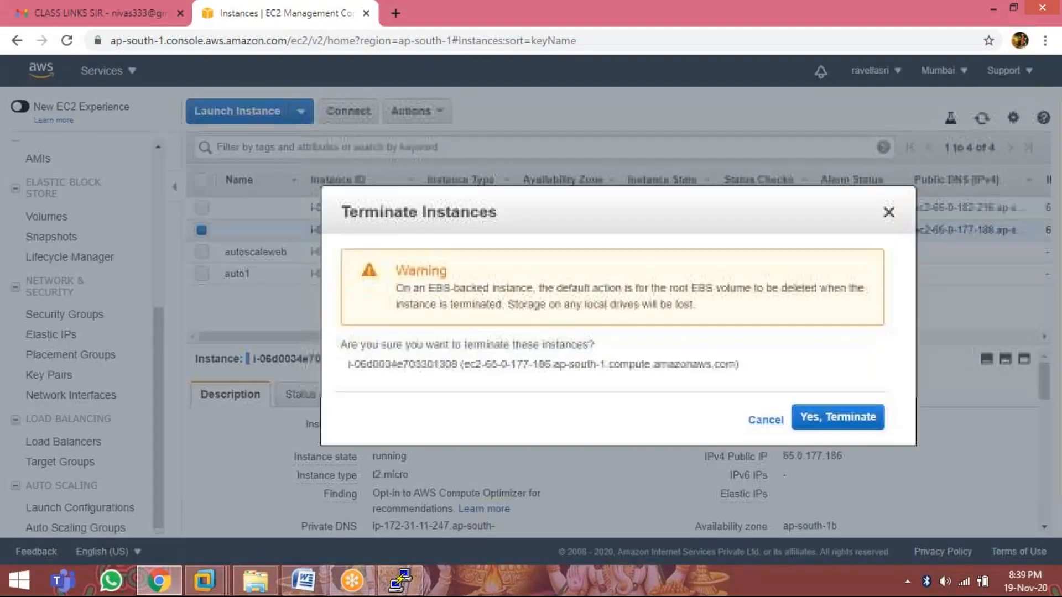
left_click(846, 414)
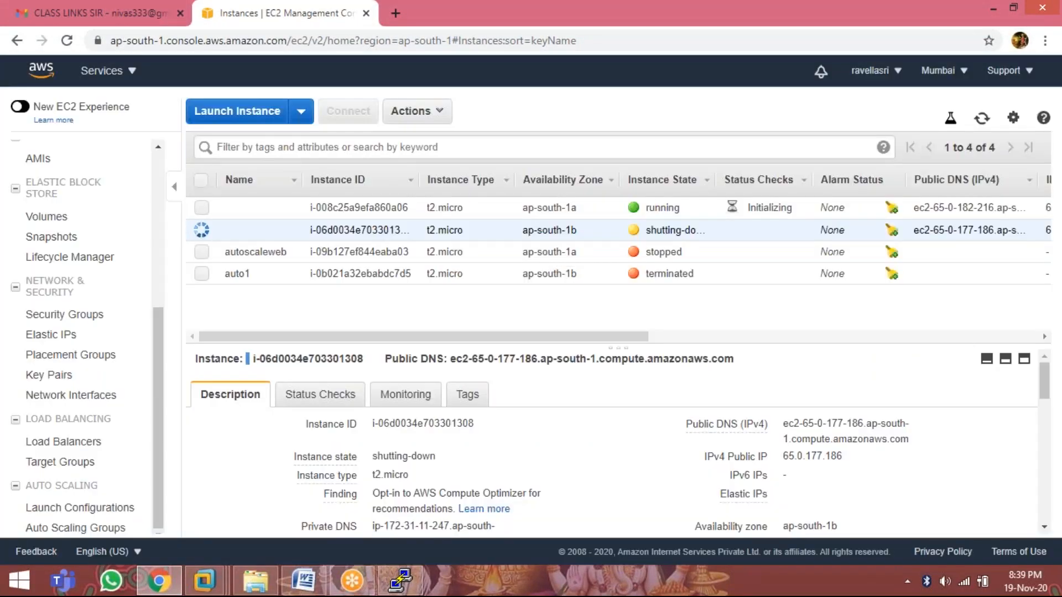
Step: Terminate the other running instance, i-008c25a9efa860a06, in availability zone ap-south-1a
left_click(202, 208)
left_click(409, 110)
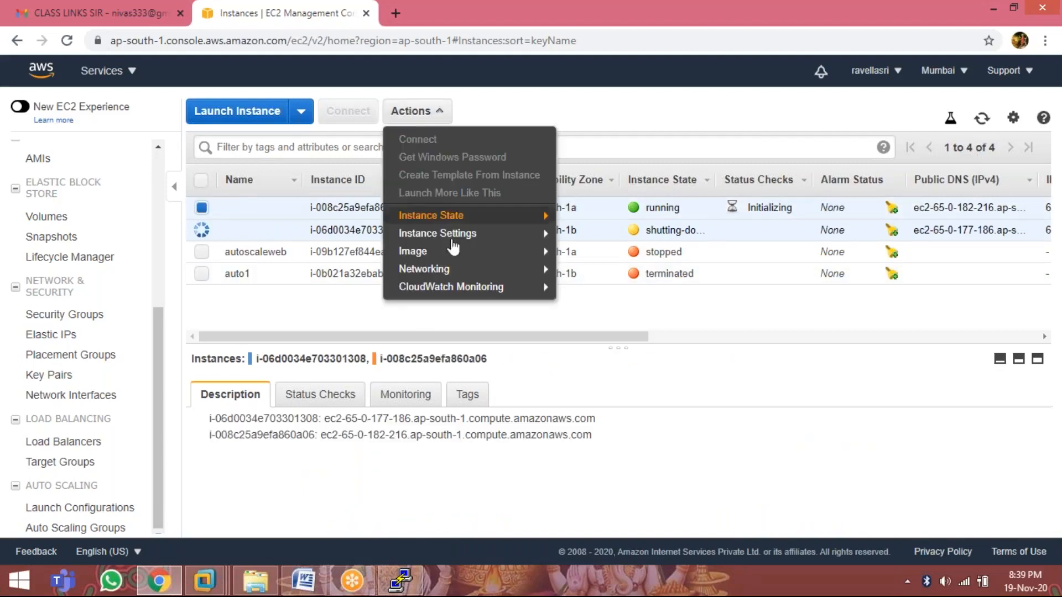
mouse_move(534, 269)
mouse_move(545, 220)
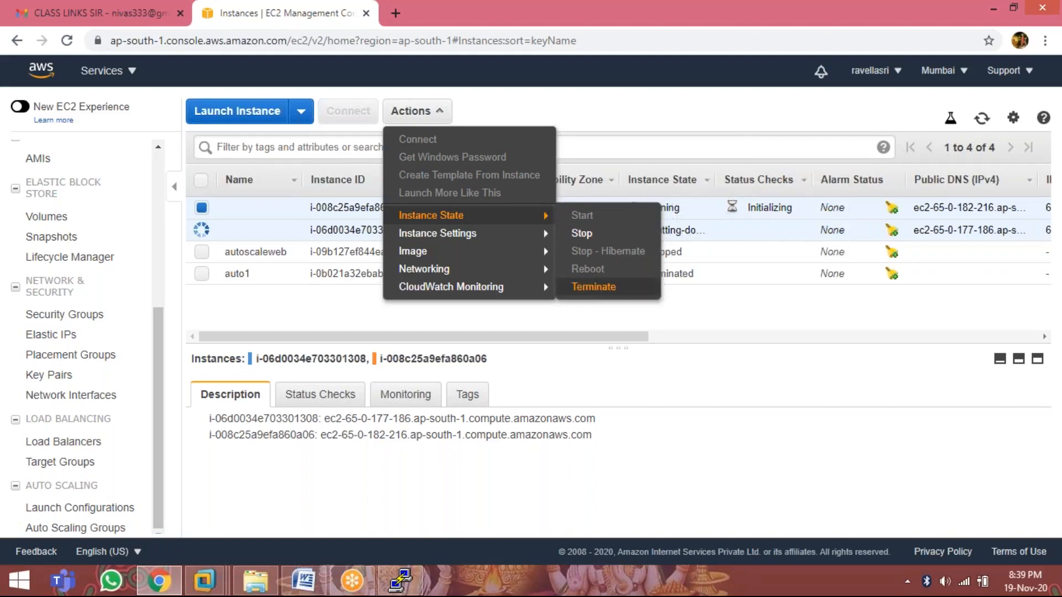
left_click(644, 287)
left_click(802, 426)
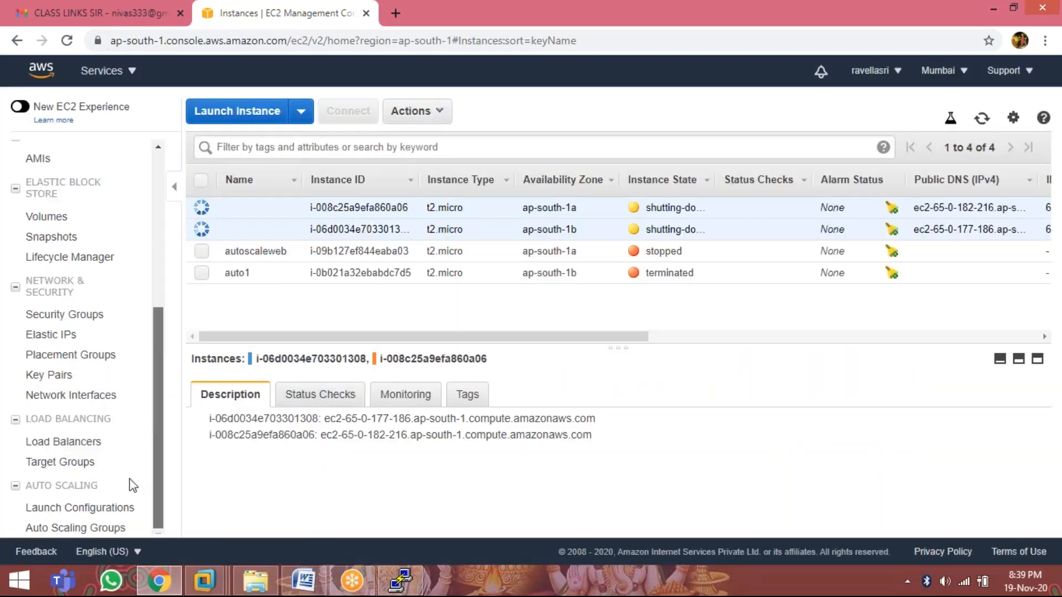
Step: Return to the Auto Scaling groups and examine myautoscalegroup's activity history for entries about the terminated instances and their replacements
left_click(75, 528)
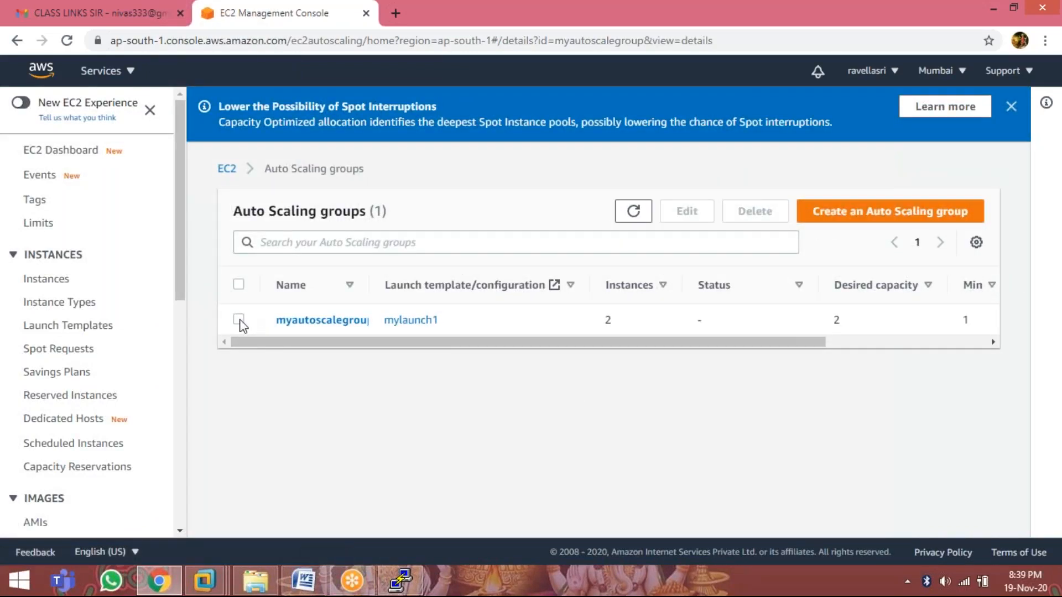
left_click(239, 320)
scroll(332, 372, "down", 1)
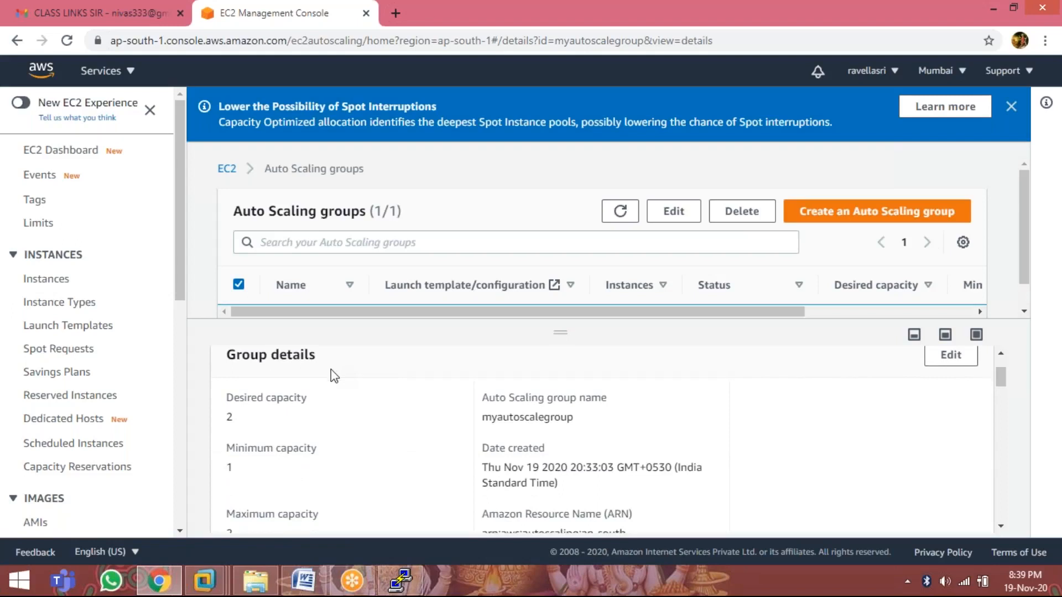
scroll(331, 372, "up", 1)
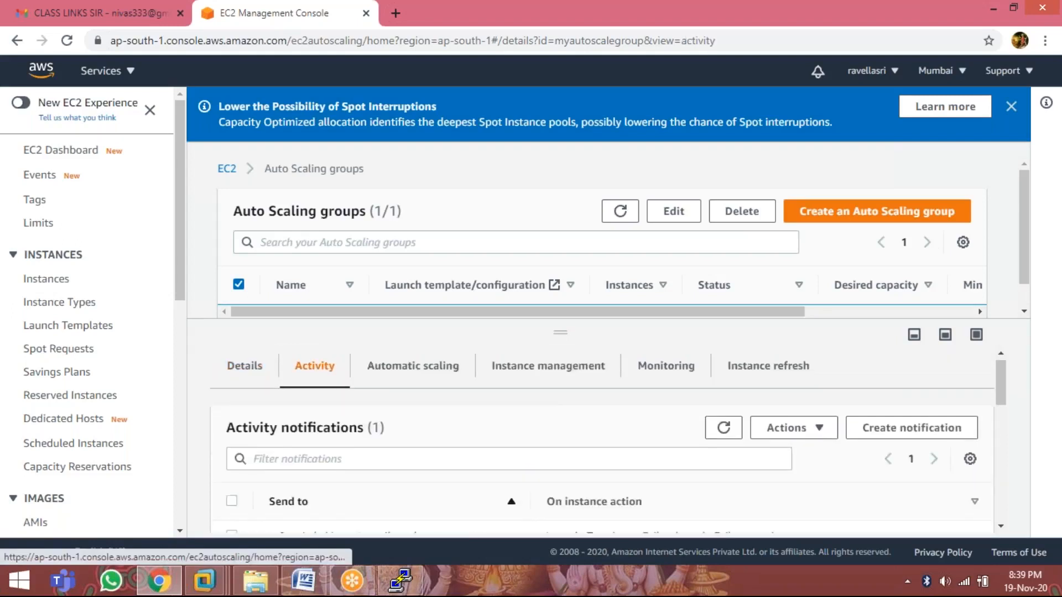
scroll(472, 421, "down", 5)
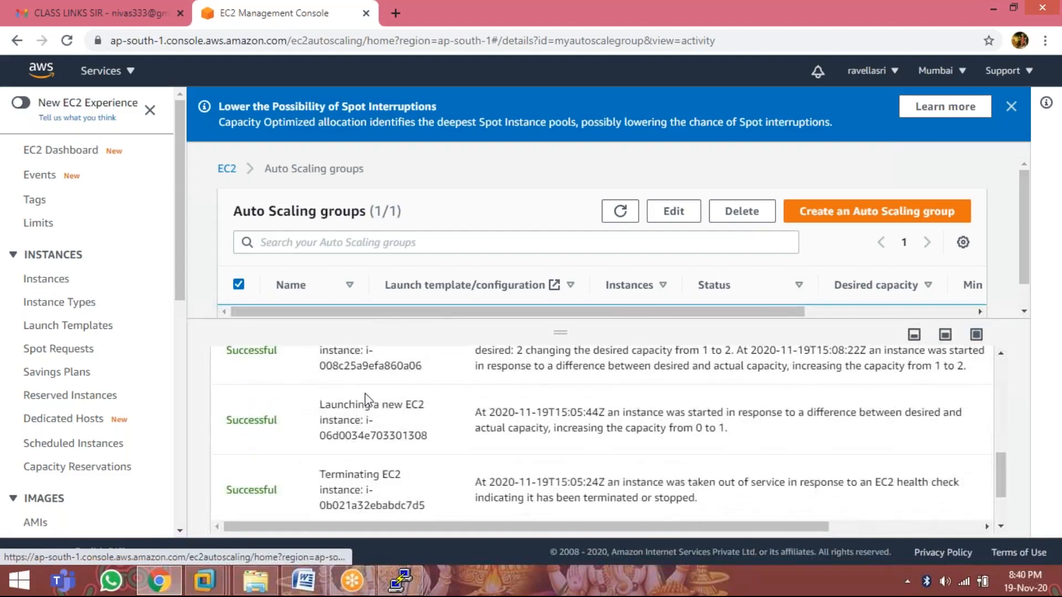
scroll(410, 426, "up", 5)
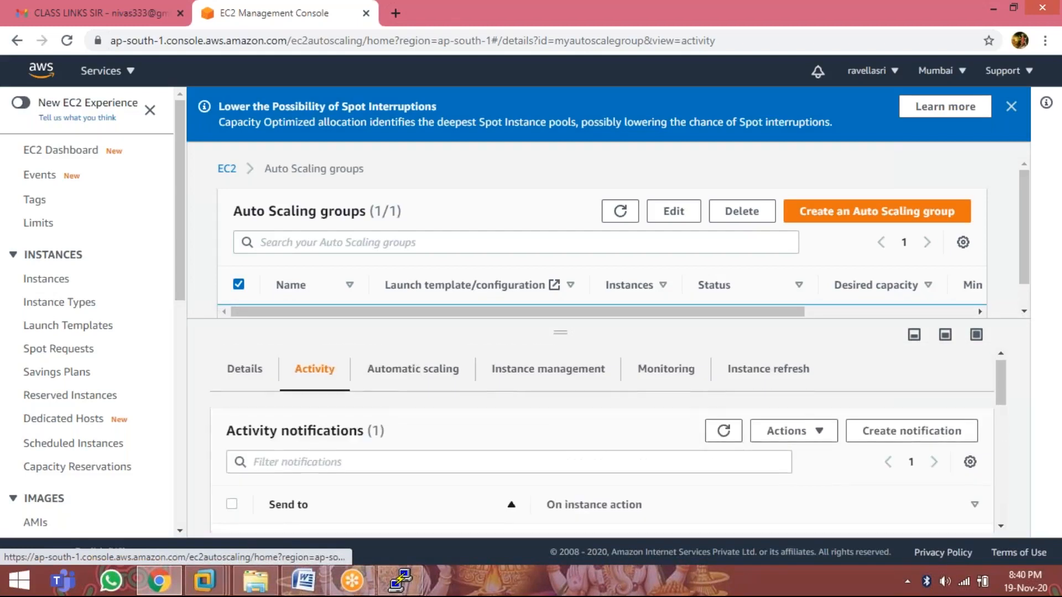
scroll(411, 426, "down", 3)
scroll(602, 442, "down", 3)
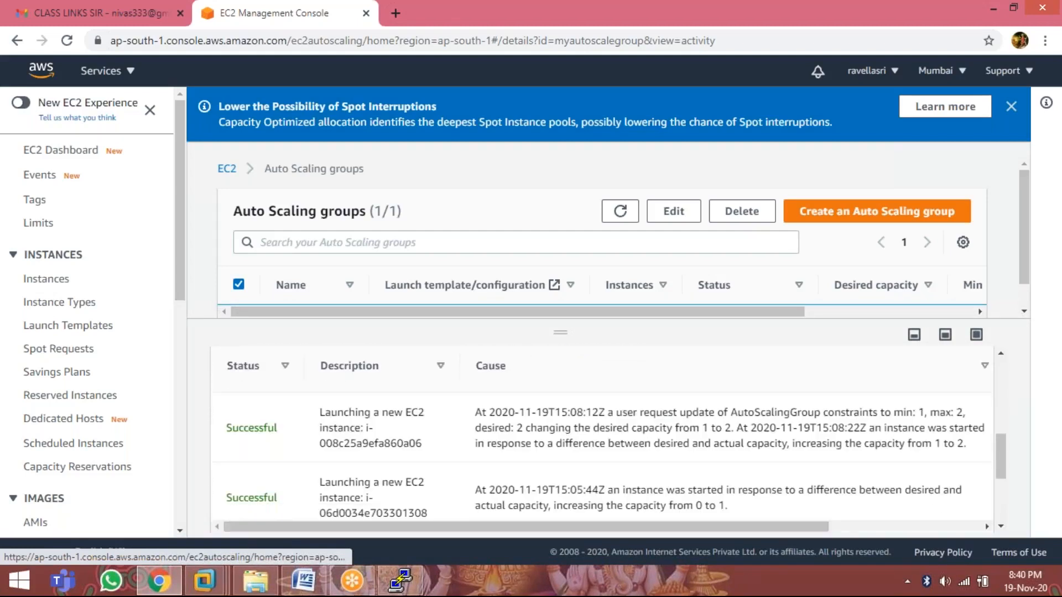
mouse_move(999, 464)
left_mouse_down()
mouse_move(999, 408)
mouse_move(1002, 476)
left_mouse_up()
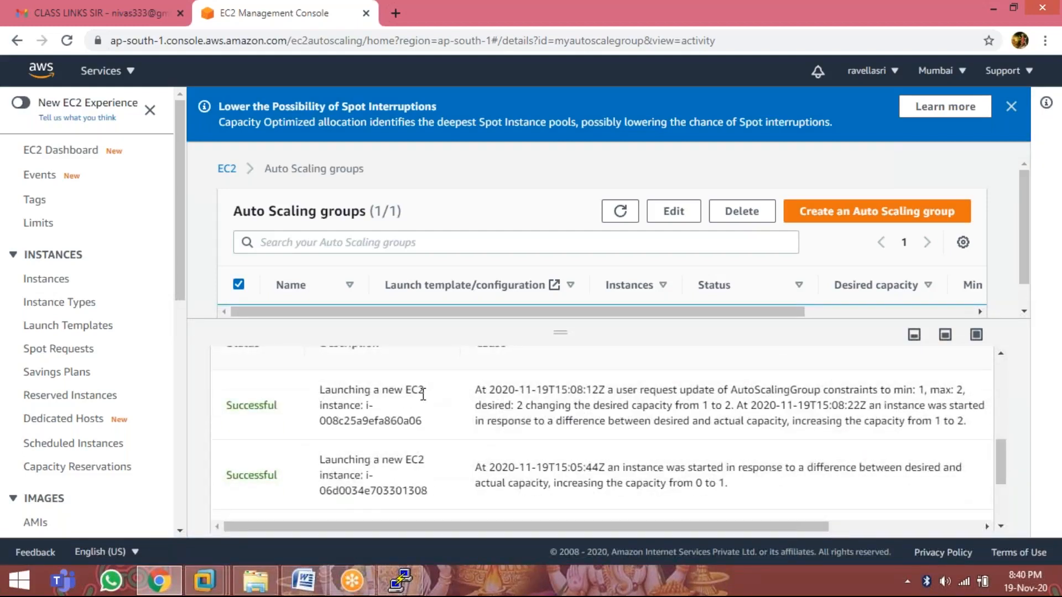
scroll(419, 431, "down", 1)
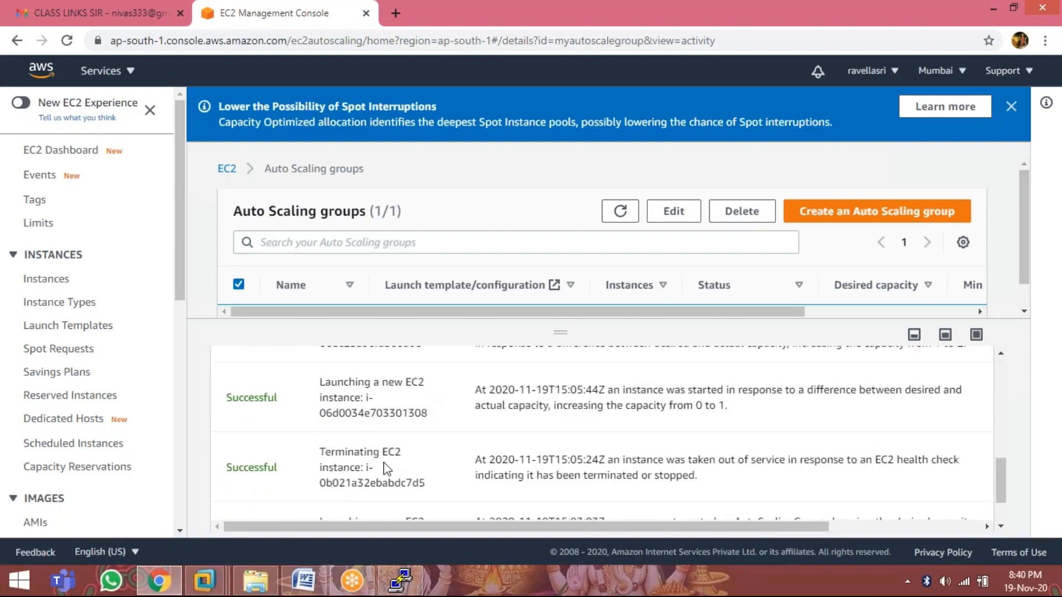
scroll(443, 476, "down", 1)
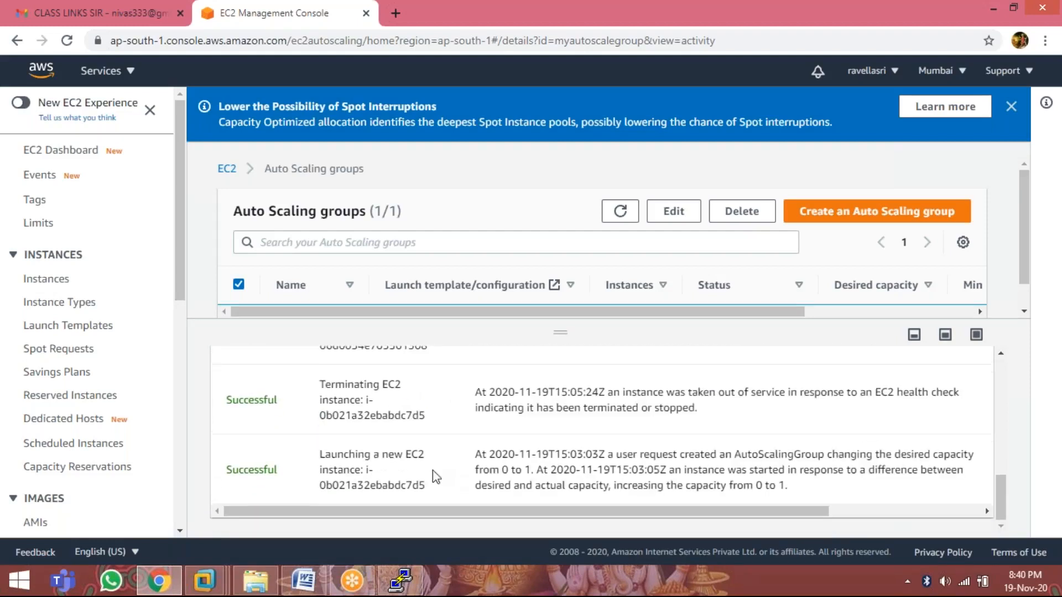
scroll(381, 450, "up", 1)
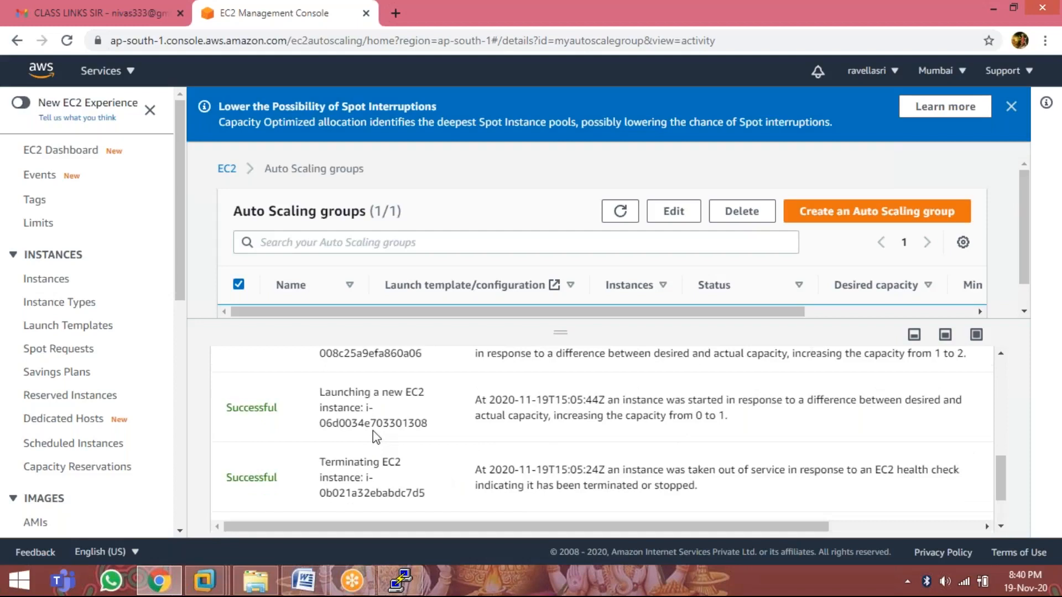
Step: Return to the EC2 dashboard and open the running instances to check for replacements of the terminated ones
scroll(376, 437, "up", 10)
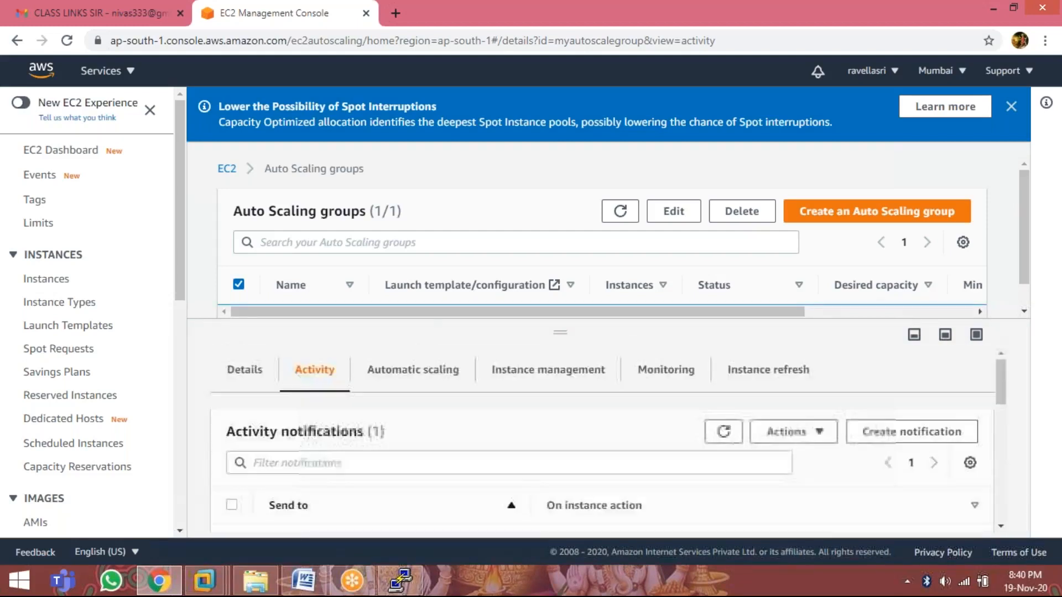
left_click(77, 150)
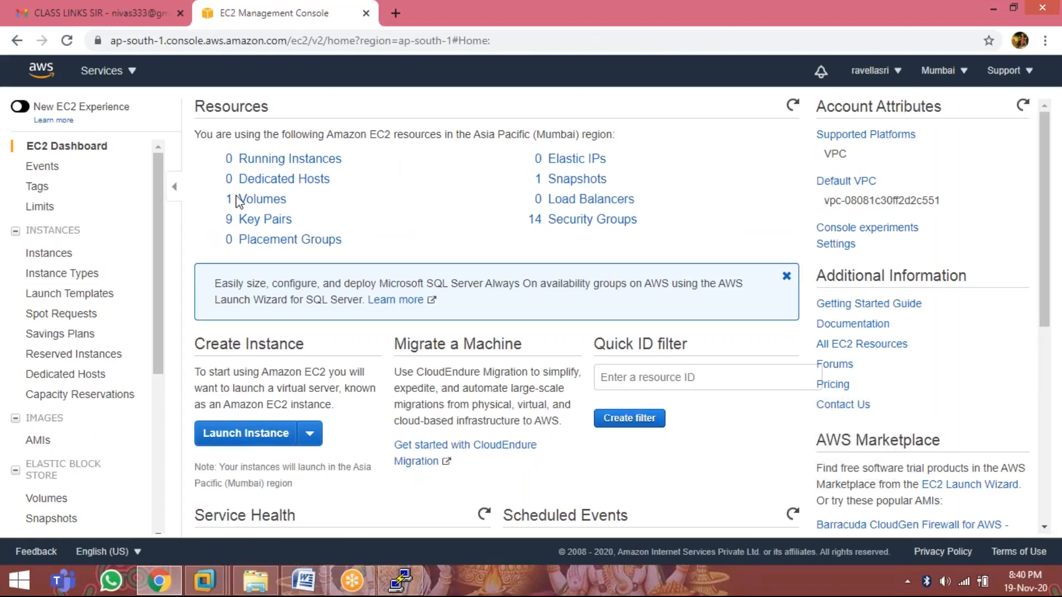
left_click(282, 160)
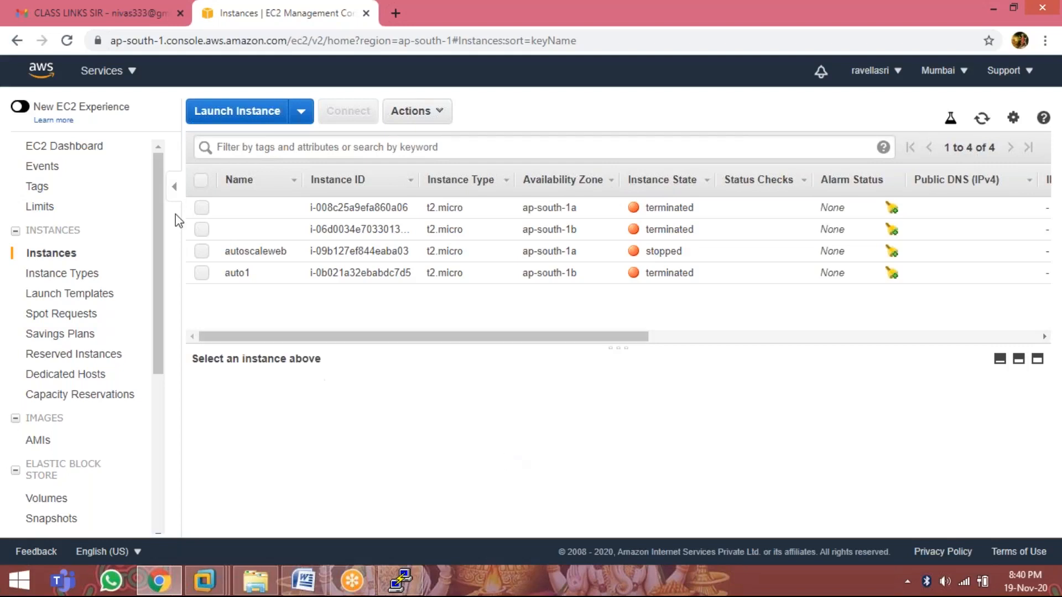
Step: Reopen myautoscalegroup in the Auto Scaling groups and review its group details, activity notifications and activity history
left_click_drag(154, 161, 154, 418)
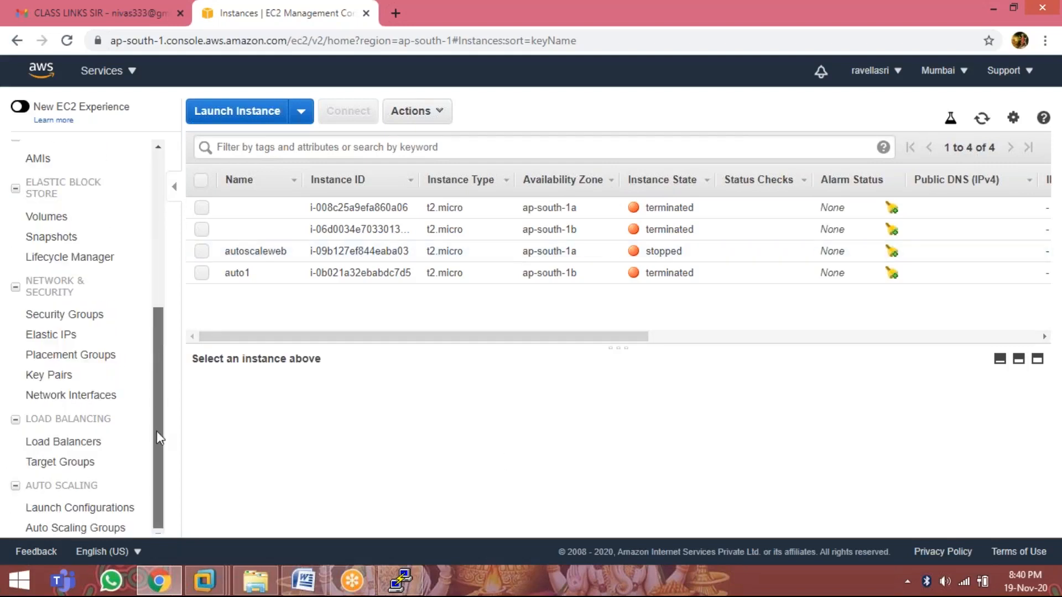
left_click(83, 528)
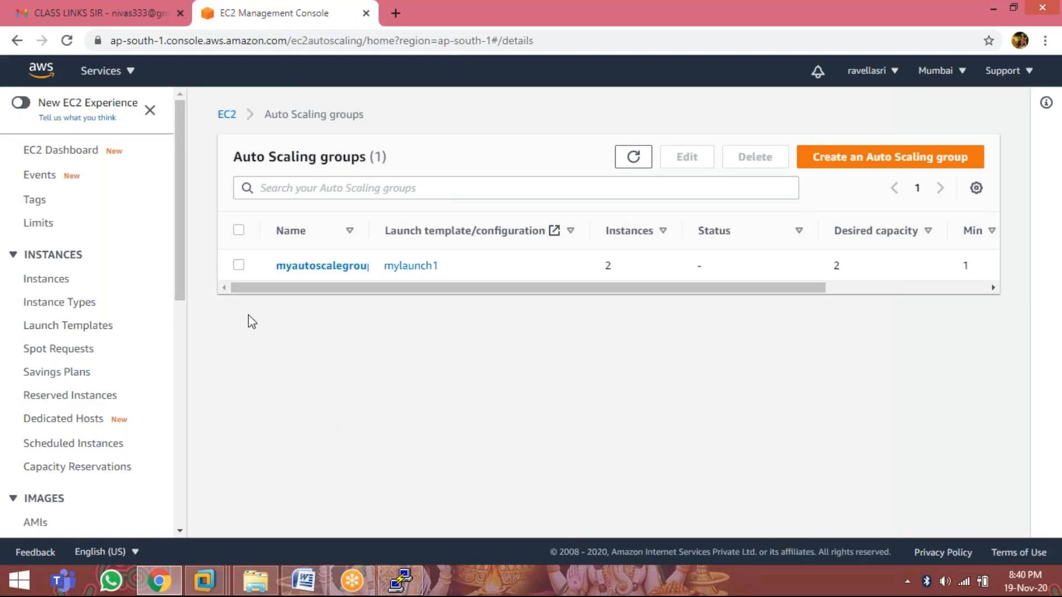
left_click(240, 266)
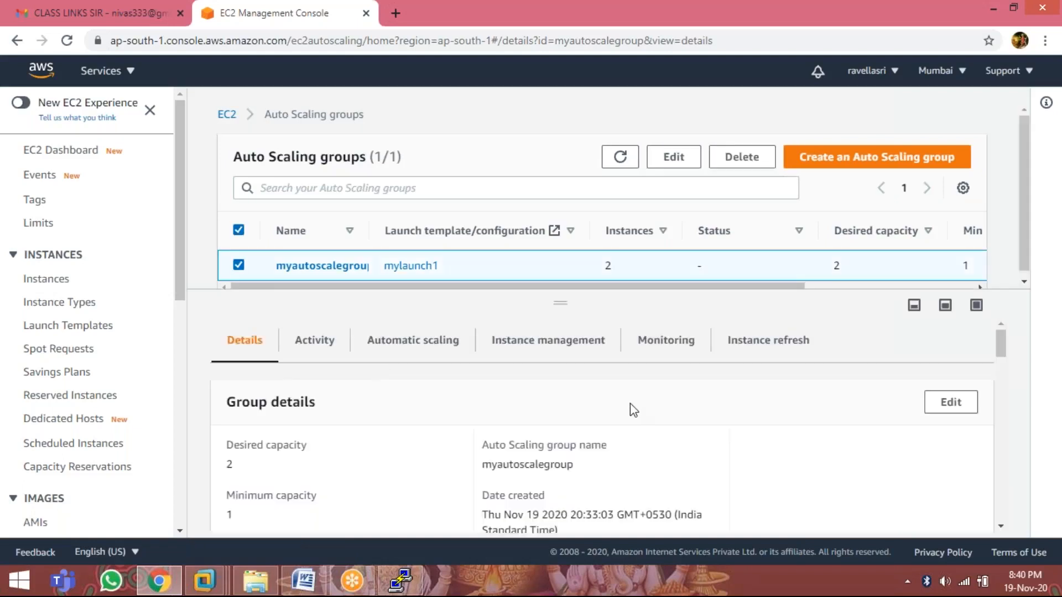
left_click_drag(1000, 340, 999, 341)
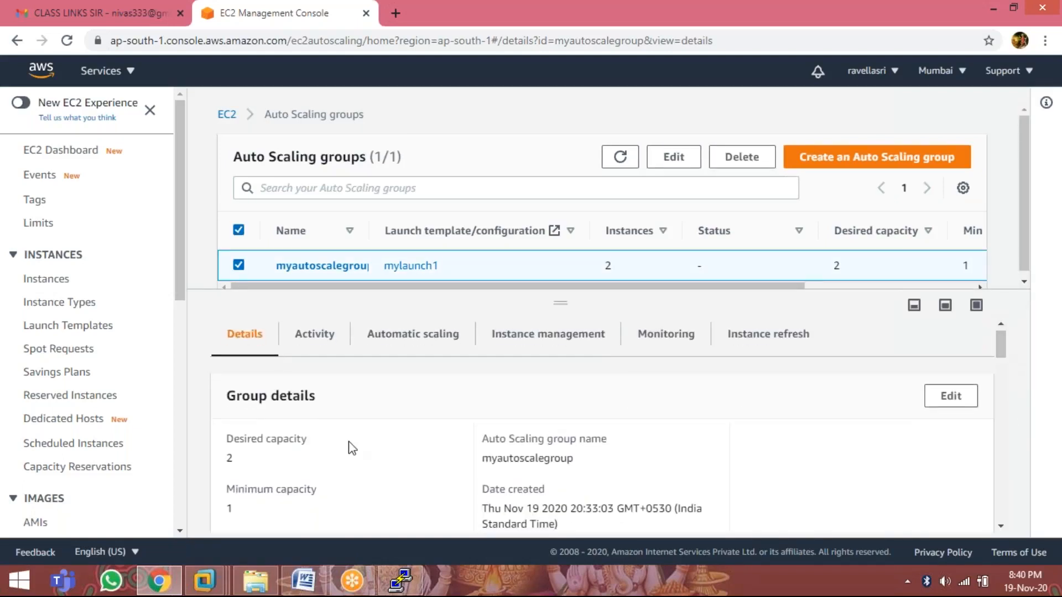
left_click(314, 343)
mouse_move(1045, 462)
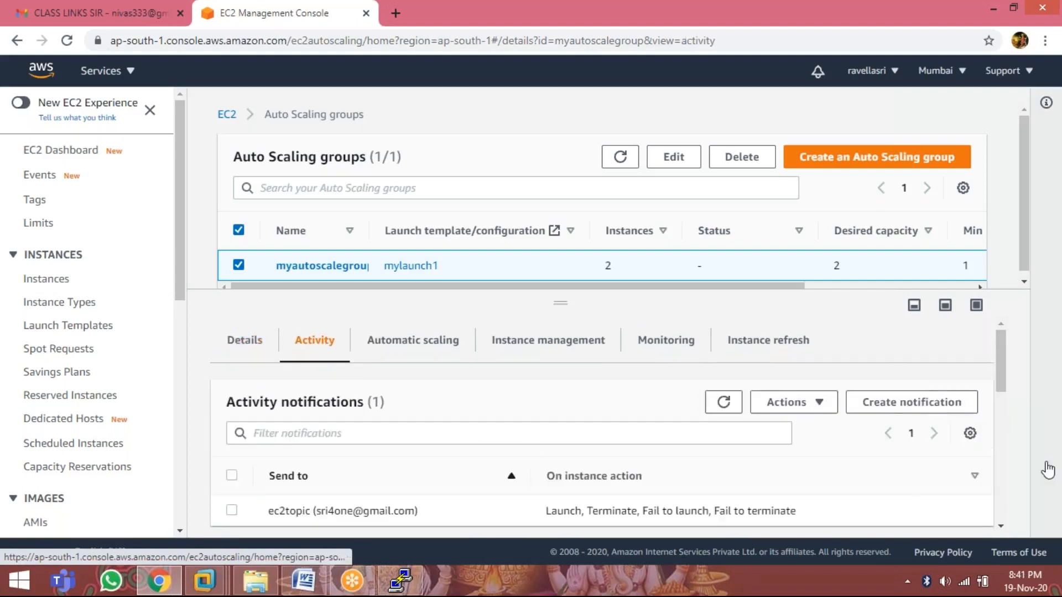
left_click_drag(1004, 362, 1012, 457)
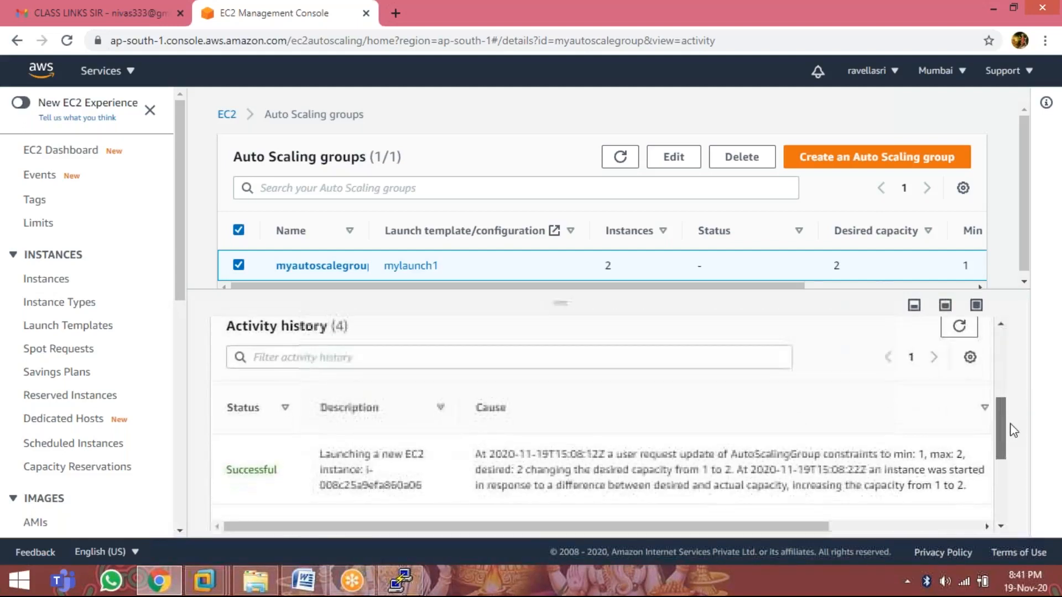
Step: Open Gmail in a new browser tab and switch to the mailbox that receives the ec2topic notifications
left_click(397, 12)
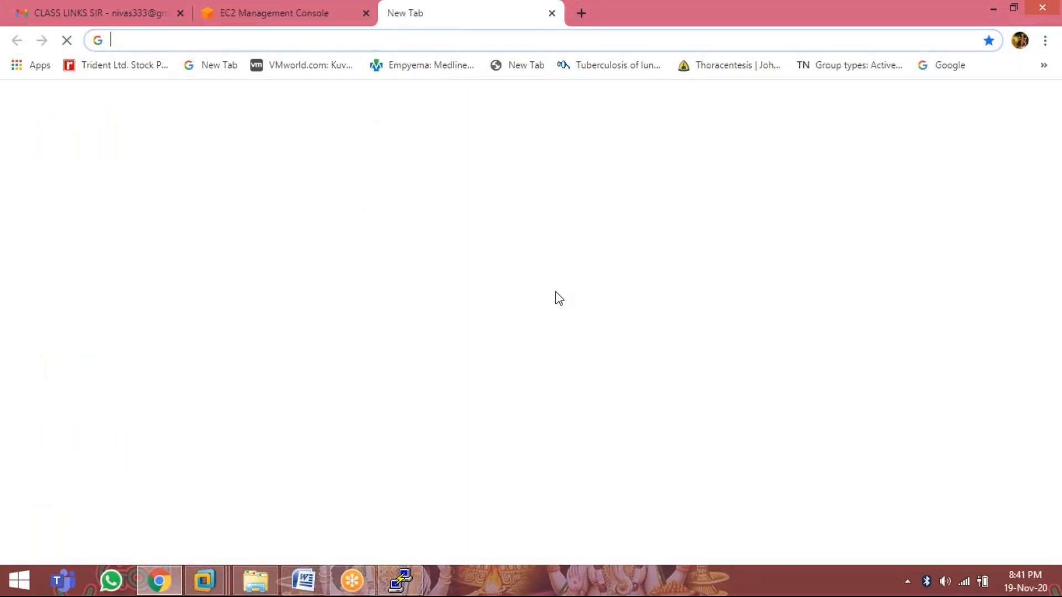
left_click(904, 107)
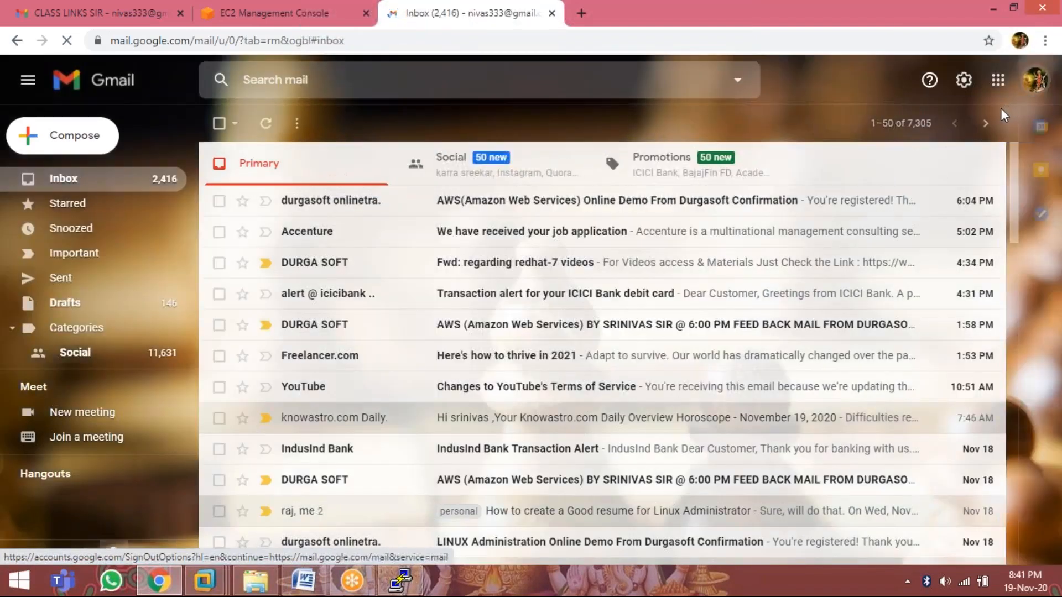
left_click(1036, 84)
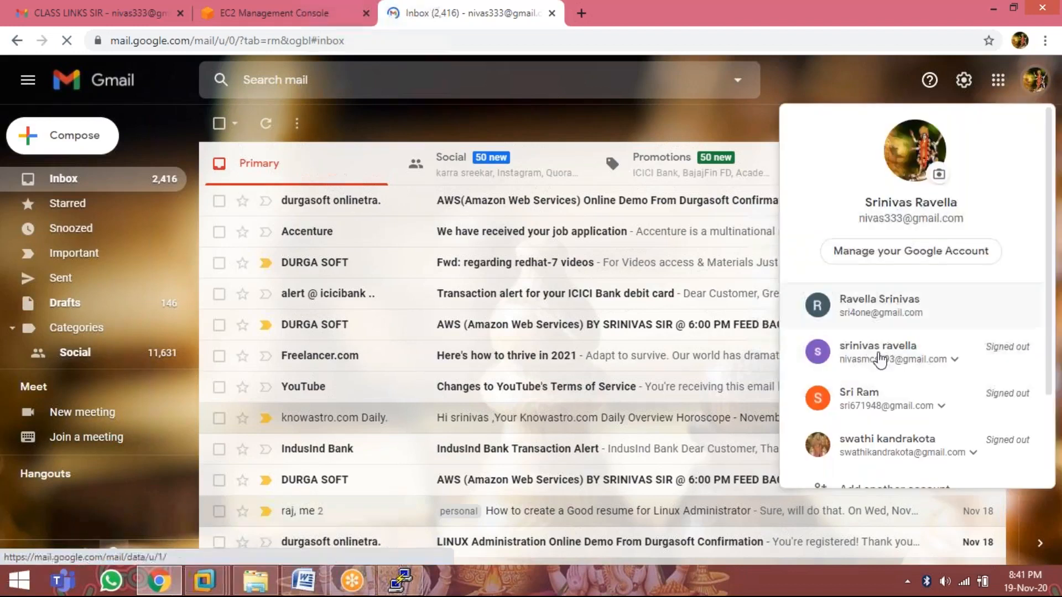
left_click(872, 307)
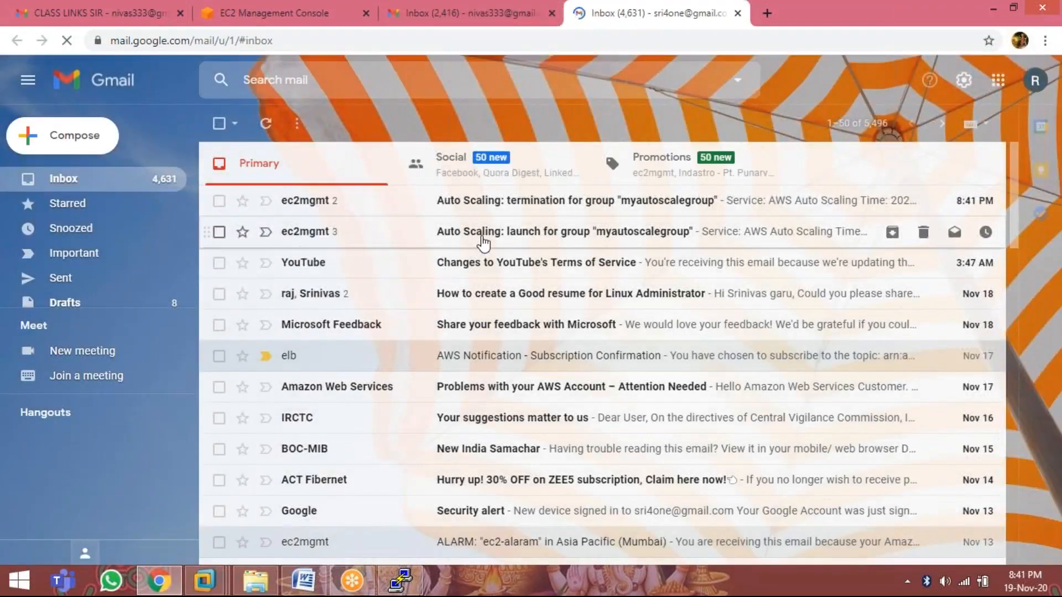
Step: Open the ec2mgmt conversation about launches for group "myautoscalegroup" and read its notification e-mails
left_click(547, 237)
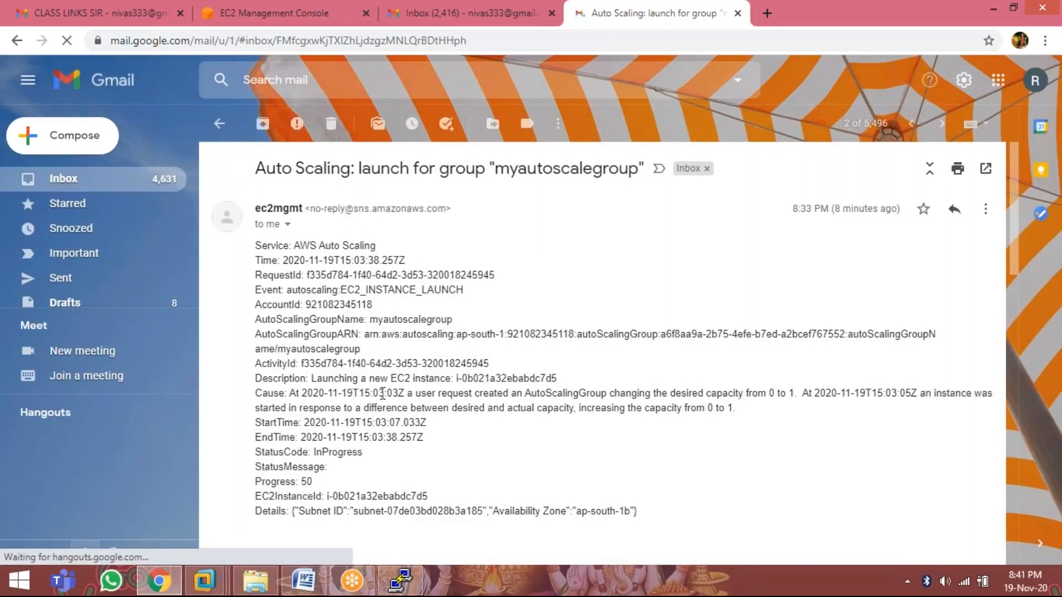
scroll(486, 397, "down", 3)
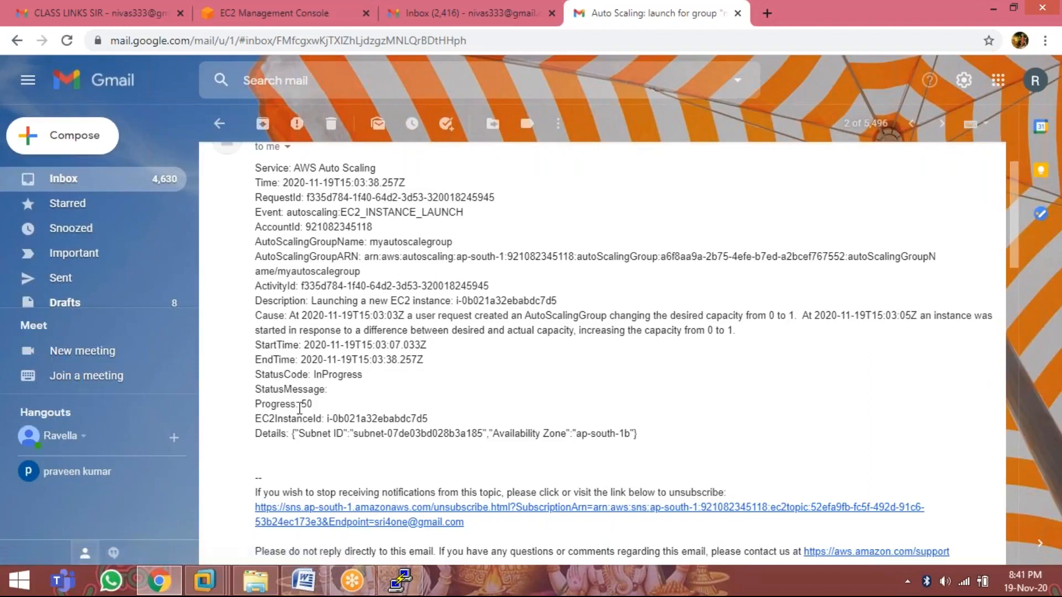
scroll(435, 409, "down", 8)
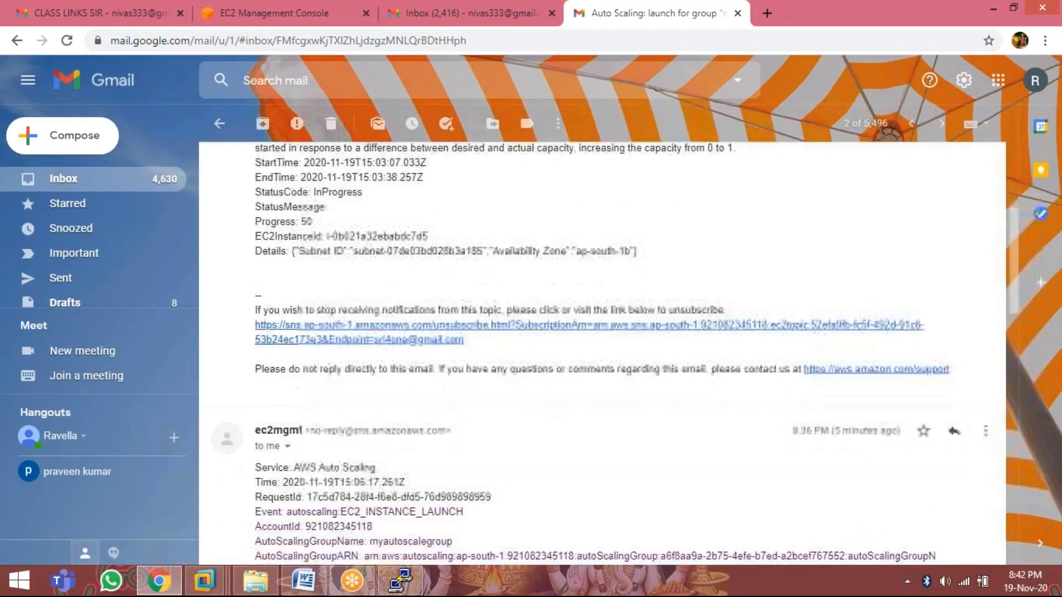
scroll(602, 353, "down", 10)
scroll(601, 354, "up", 20)
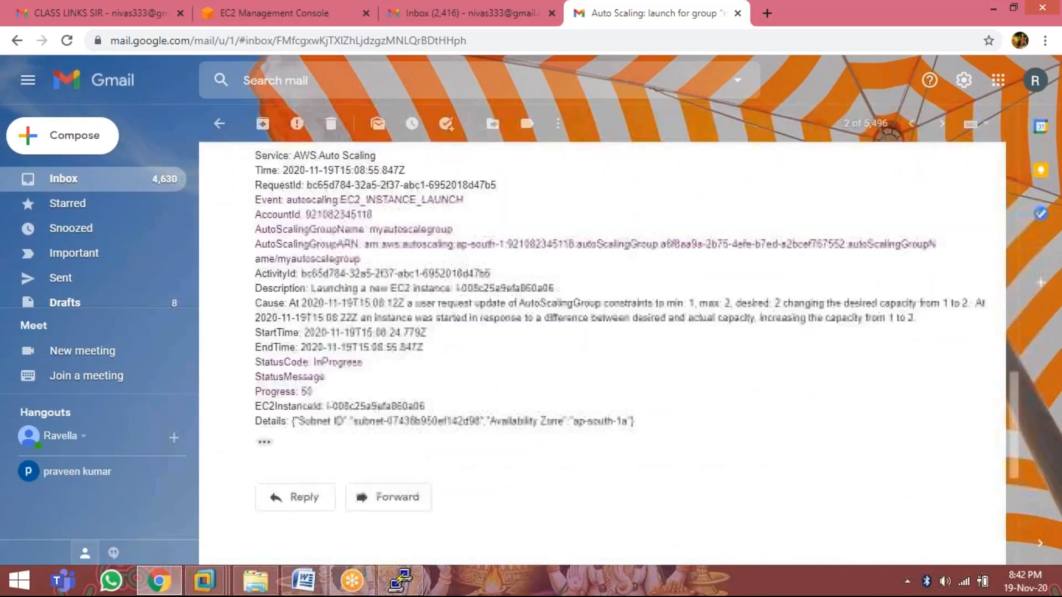
scroll(602, 354, "up", 6)
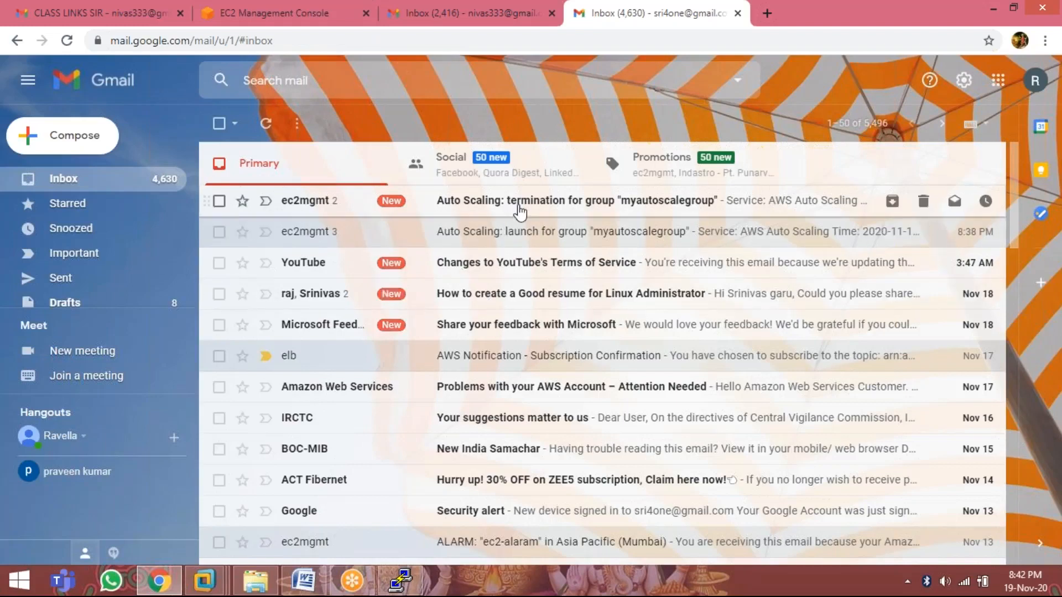
Step: Review the ec2mgmt termination notifications for group "myautoscalegroup", and return to the inbox
left_click(489, 296)
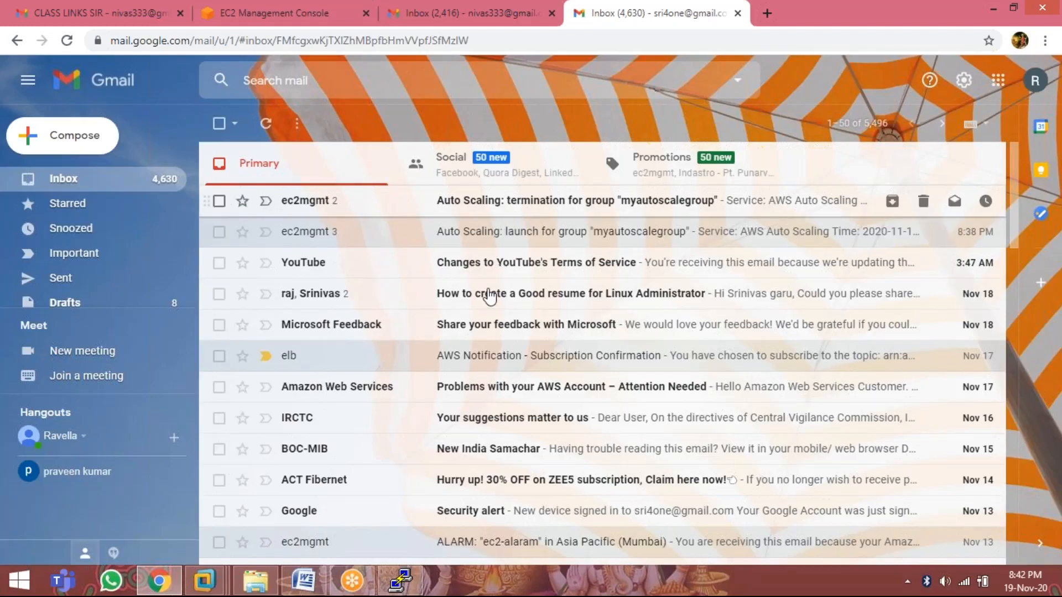
scroll(420, 303, "down", 10)
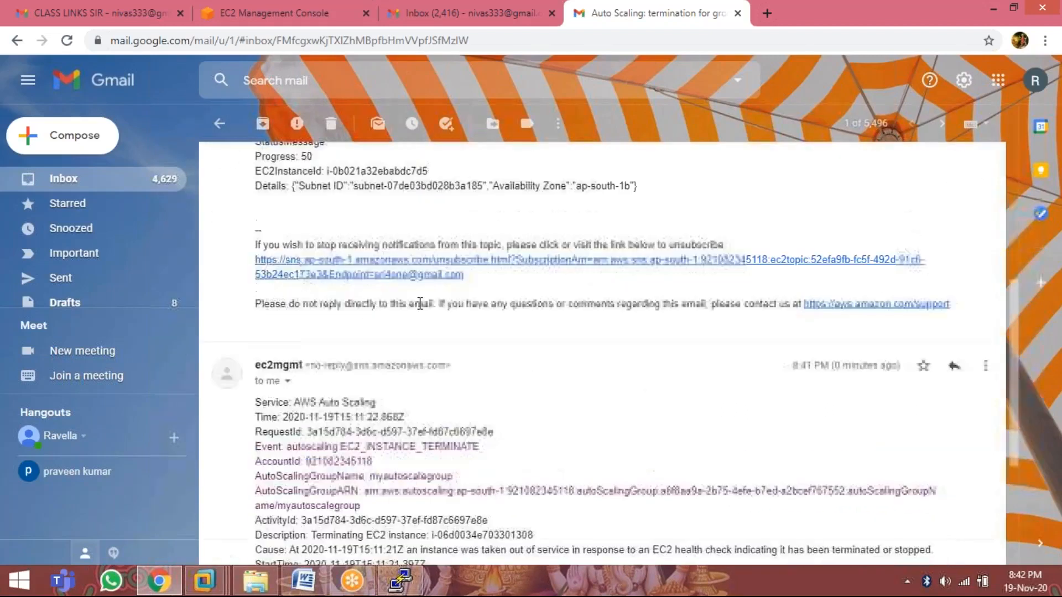
scroll(603, 354, "up", 10)
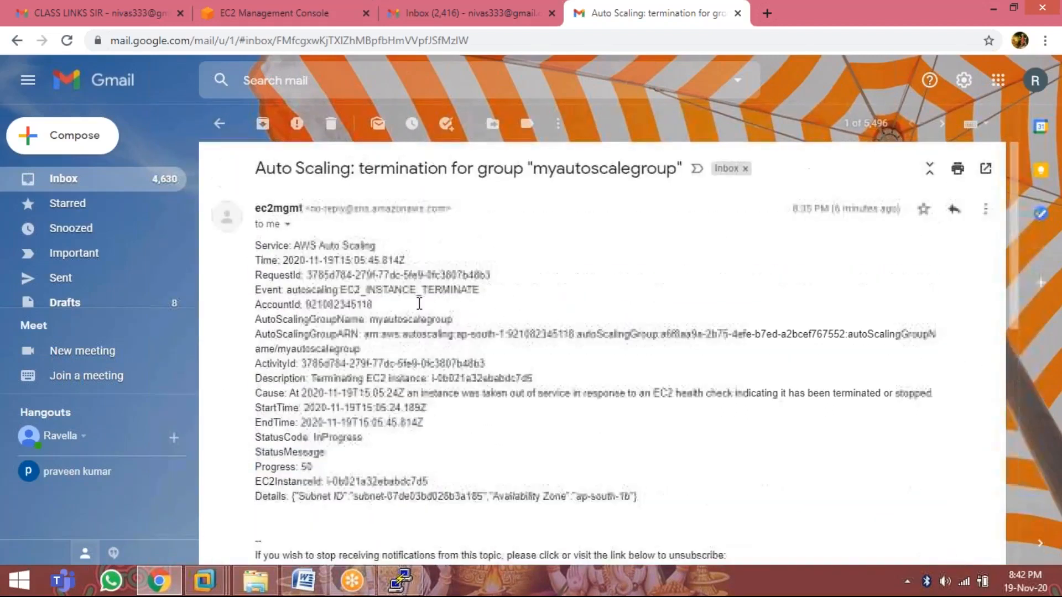
left_click(160, 187)
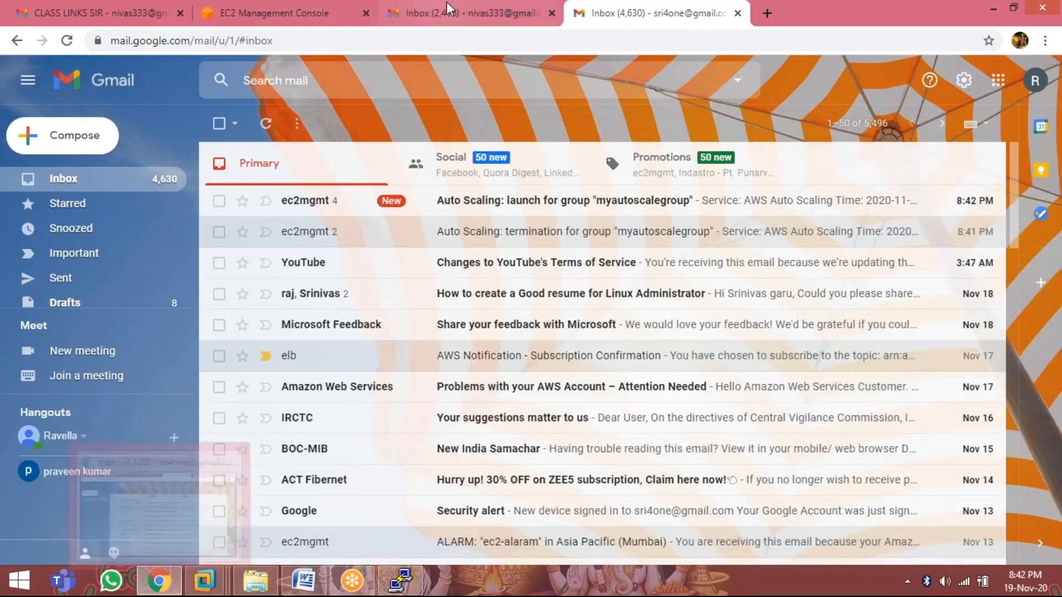
Step: Switch back to the EC2 console and open the running instances from the dashboard to check their states
left_click(320, 12)
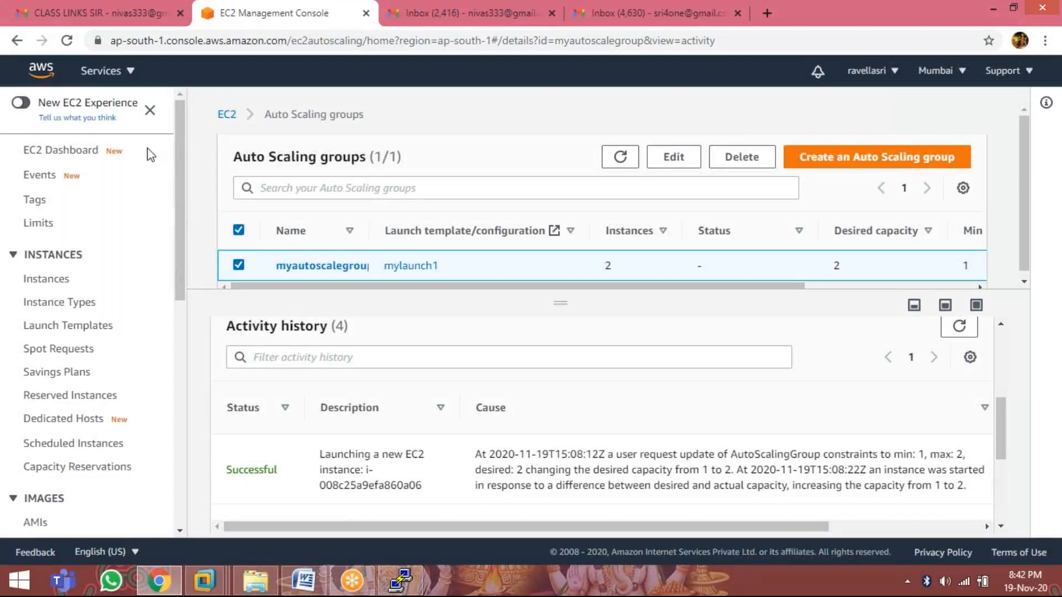
left_click(102, 152)
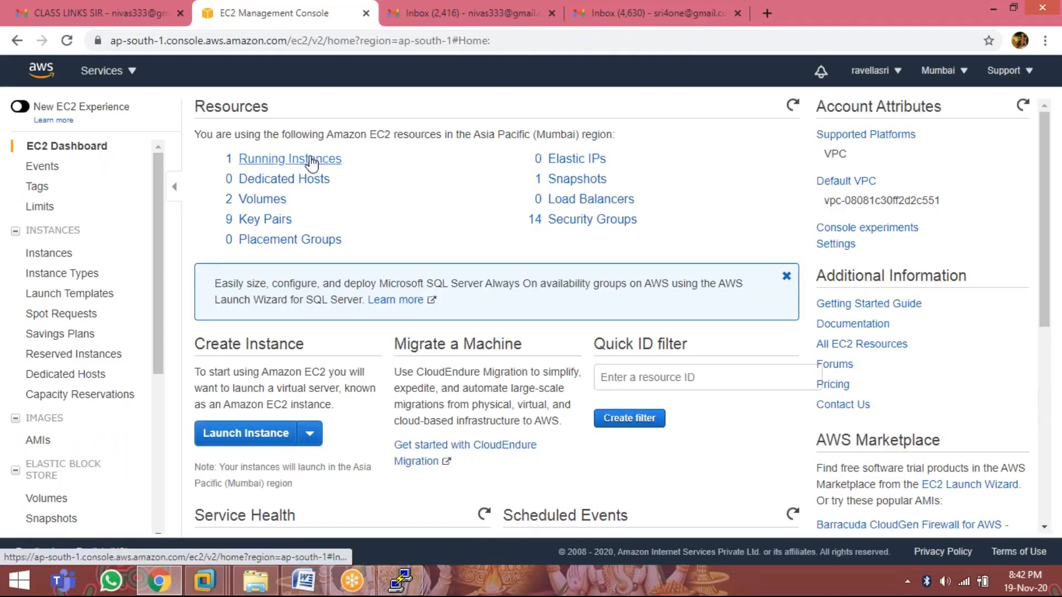
left_click(309, 161)
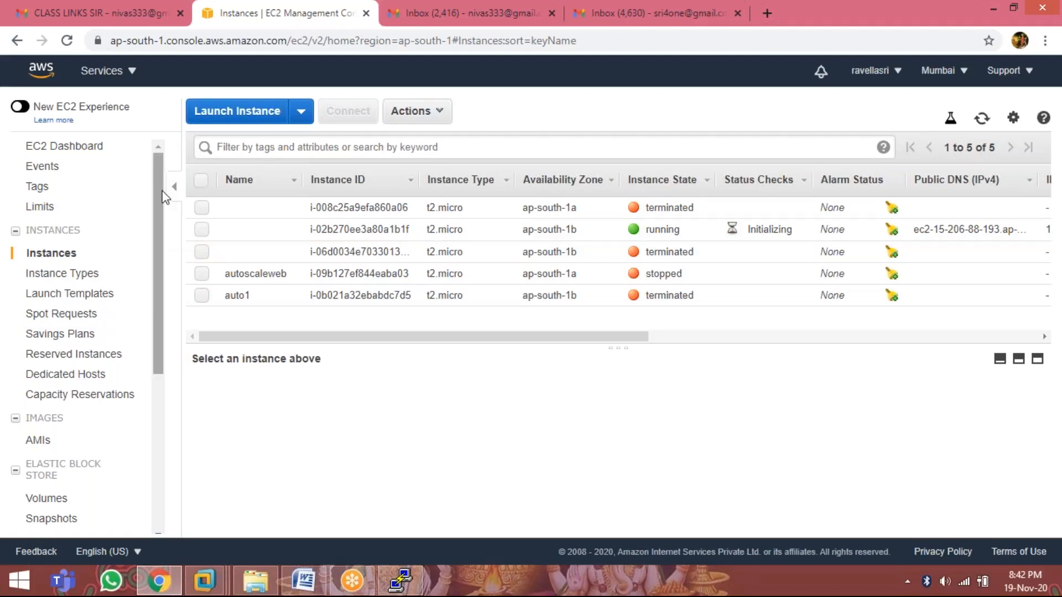
Step: Open the Auto Scaling groups list and select myautoscalegroup
left_click_drag(161, 198, 156, 356)
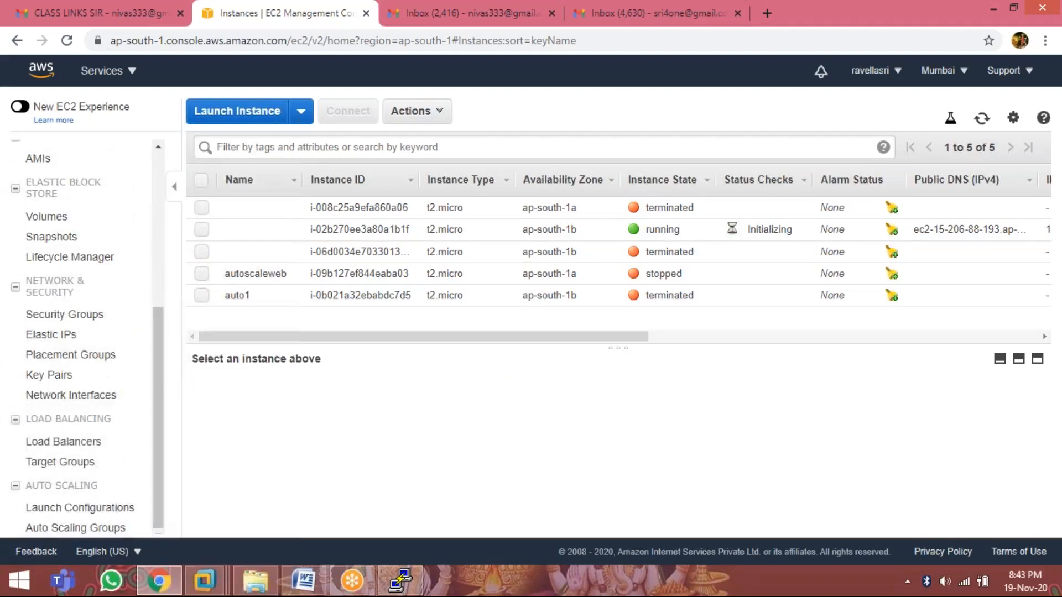
mouse_move(233, 569)
left_click(94, 530)
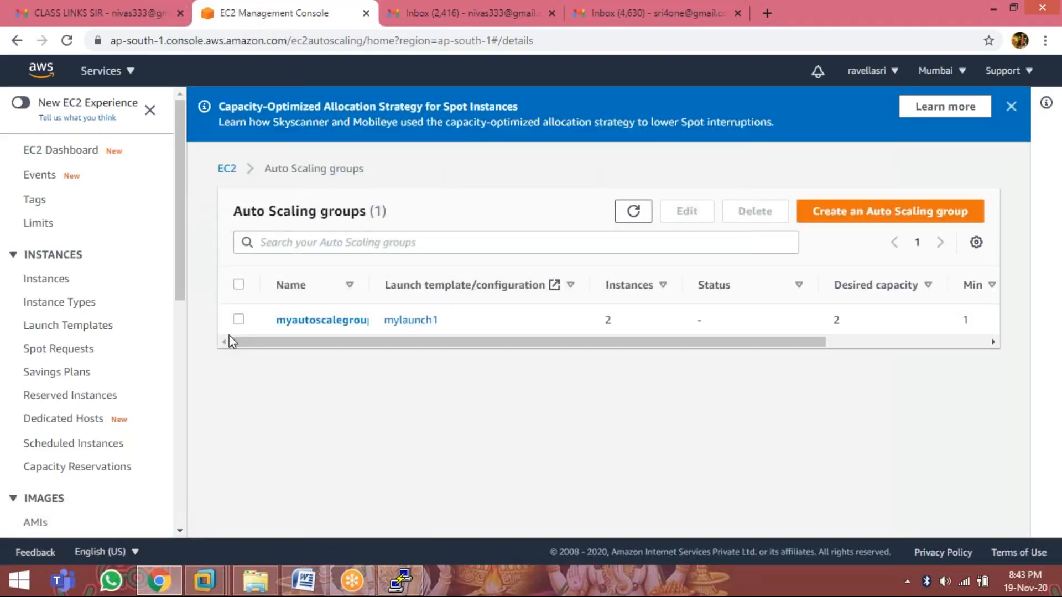
left_click(238, 319)
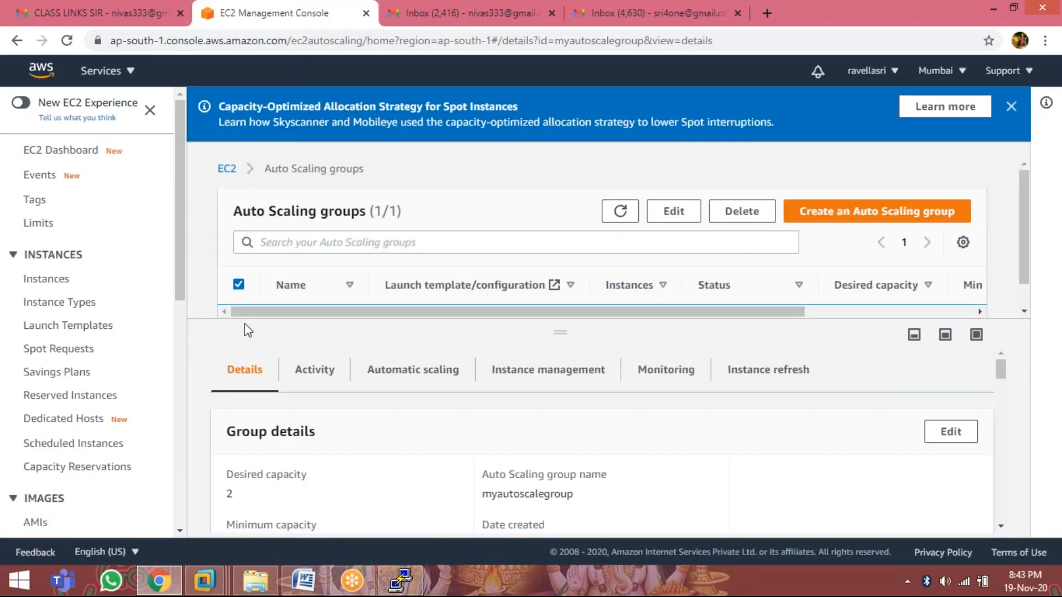
left_click(742, 212)
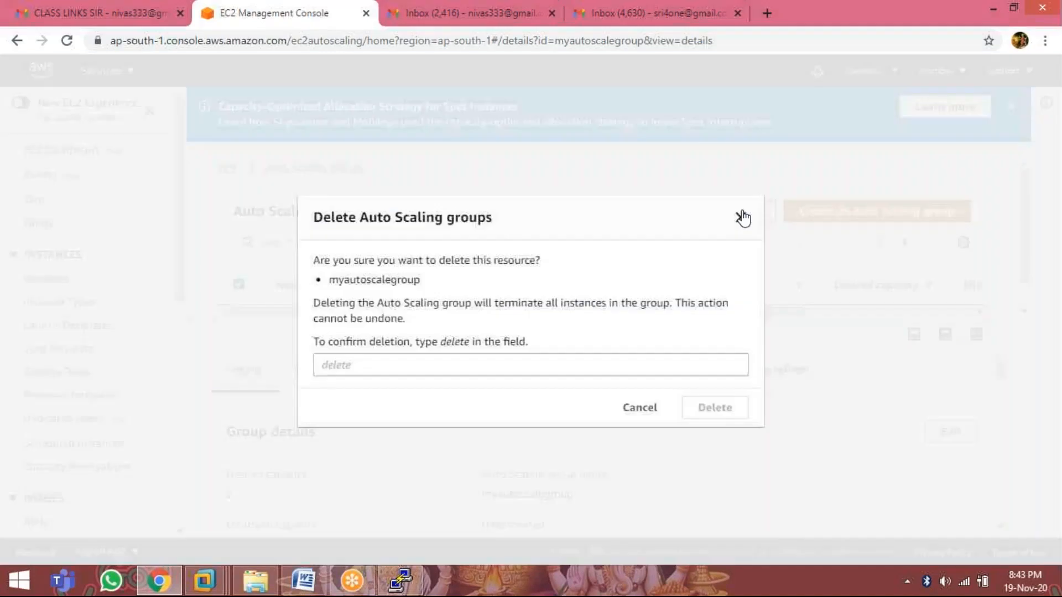
left_click(464, 368)
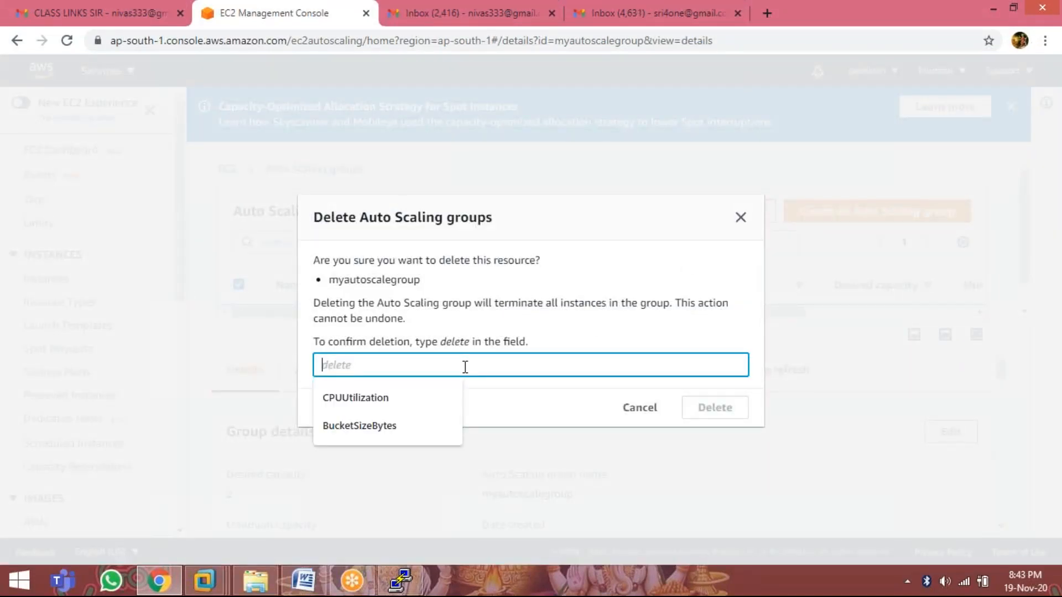
type("myautoscalegroup")
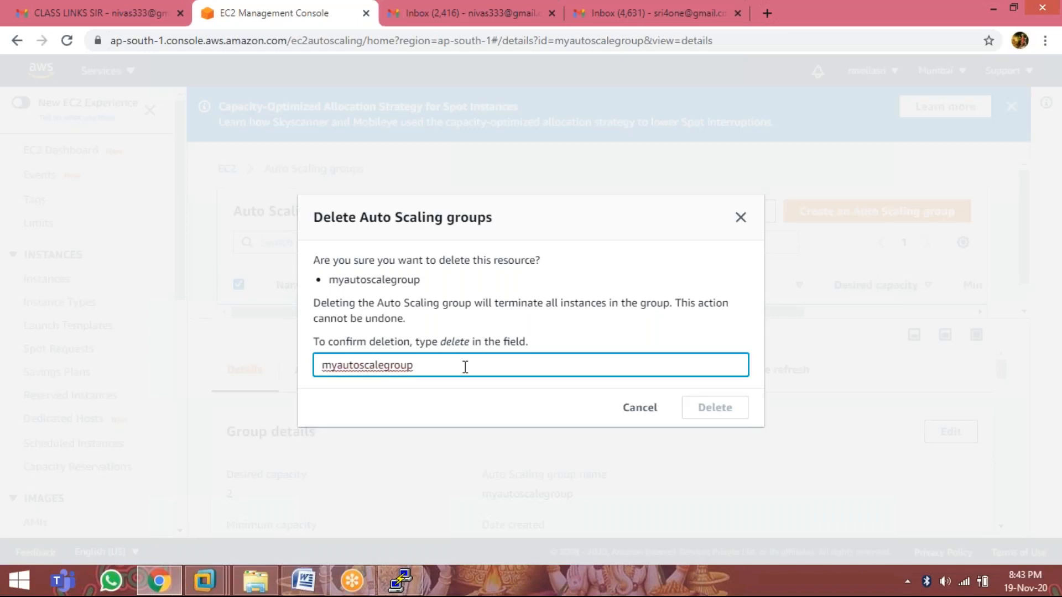
left_click(639, 408)
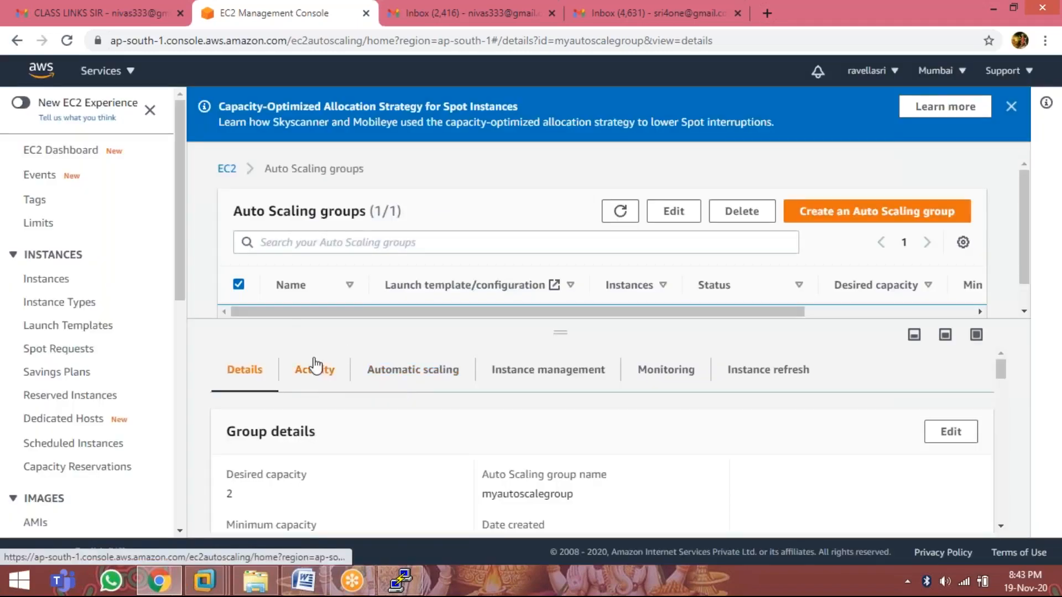
scroll(565, 283, "down", 1)
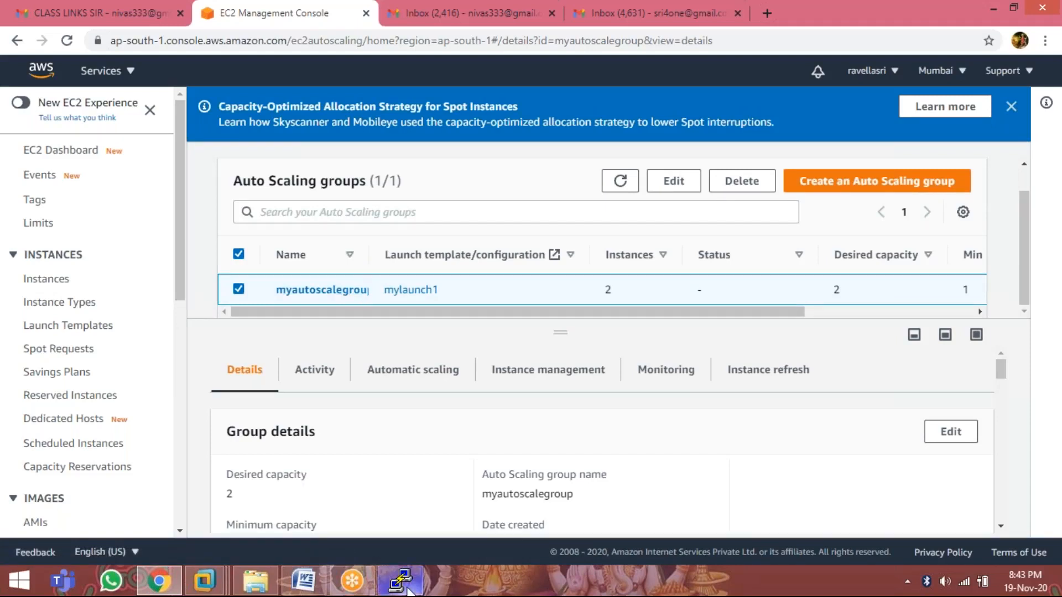
mouse_move(408, 590)
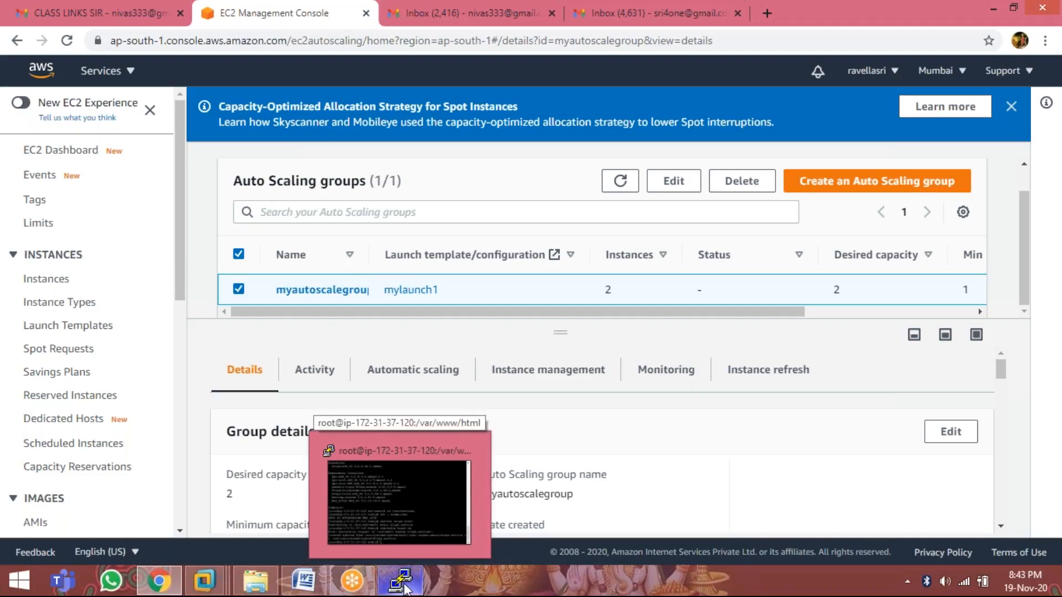
left_click(740, 182)
left_click(561, 364)
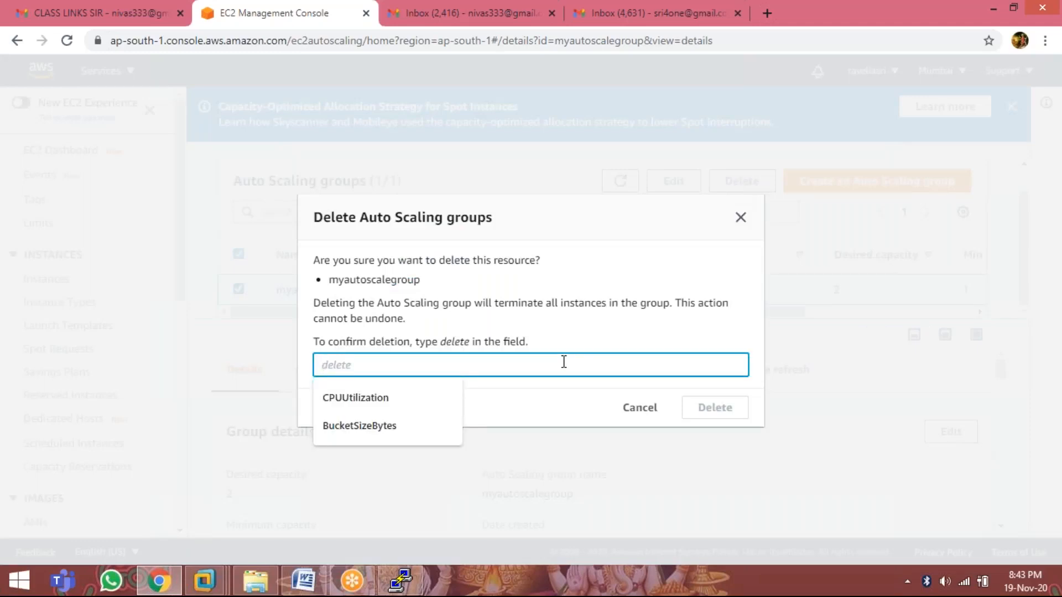
type("myauto")
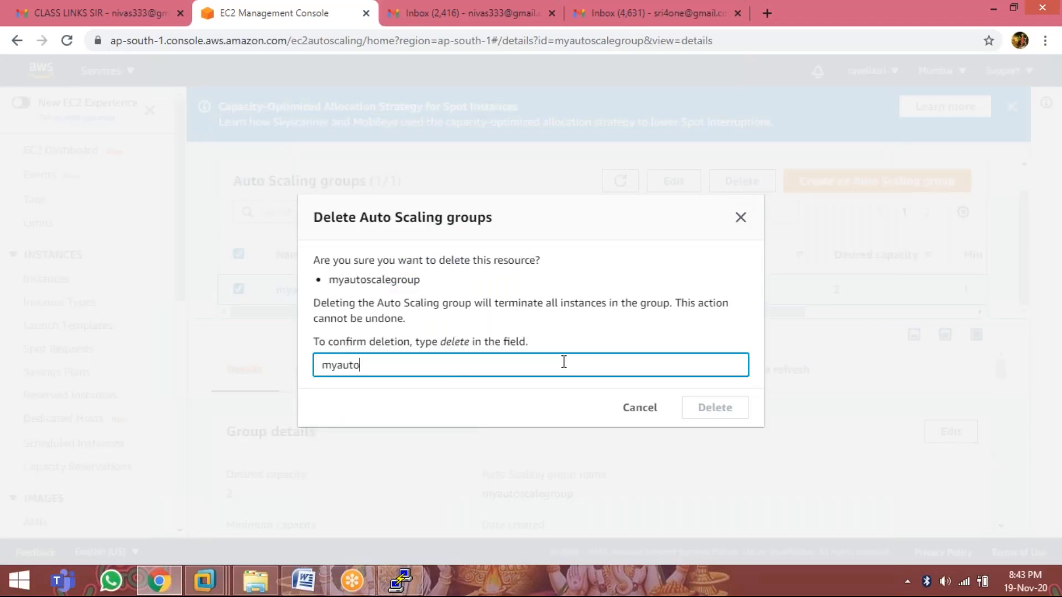
type("scalegroup")
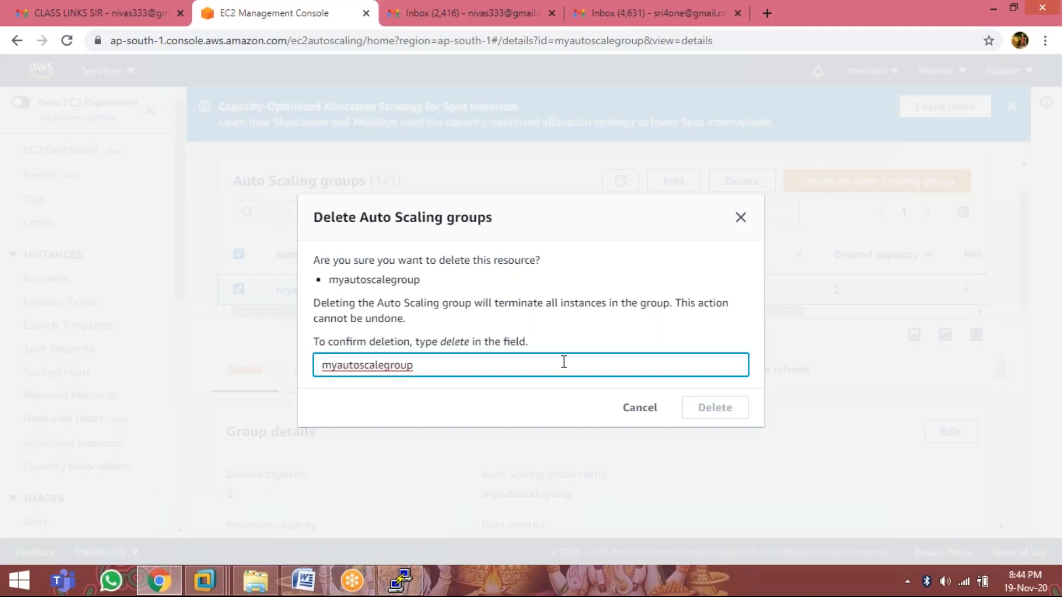
key("BackSpace")
key("BackSpace")
type("u")
key("BackSpace")
key("BackSpace")
type("p")
key("BackSpace")
key("BackSpace")
key("BackSpace")
key("BackSpace")
key("BackSpace")
key("BackSpace")
key("BackSpace")
key("BackSpace")
key("BackSpace")
key("BackSpace")
key("BackSpace")
key("BackSpace")
key("BackSpace")
key("BackSpace")
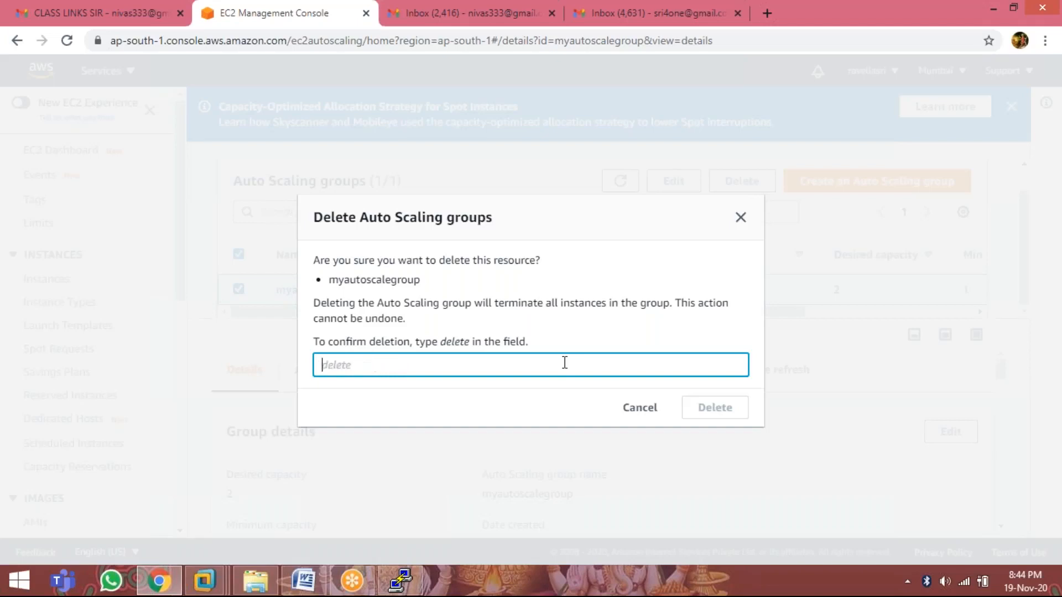
left_click(639, 409)
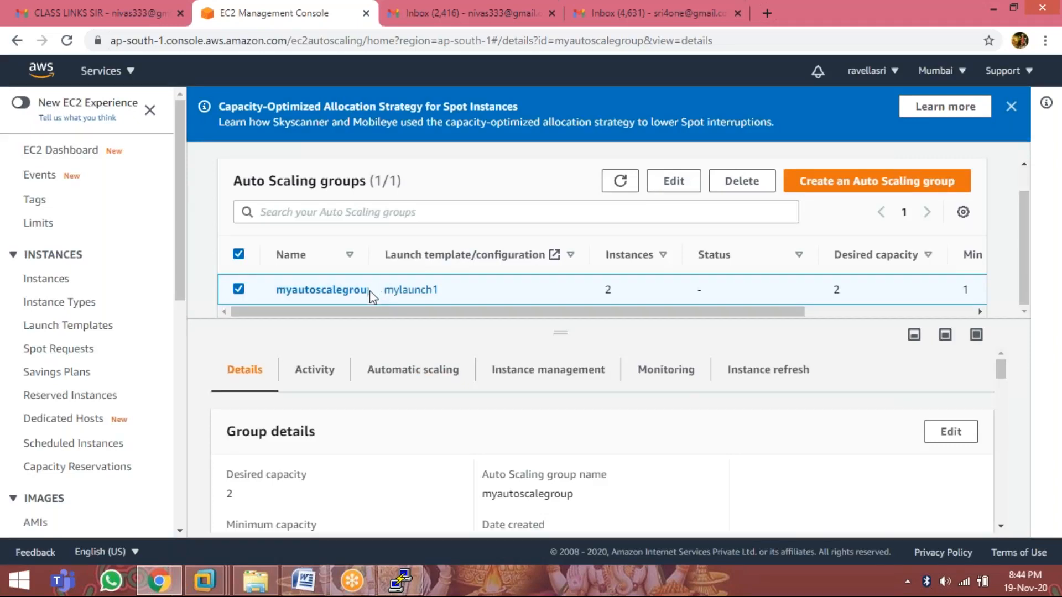
Step: Delete the Auto Scaling group myautoscalegroup, entering "delete" as the confirmation text
left_click_drag(354, 290, 422, 318)
left_click(729, 186)
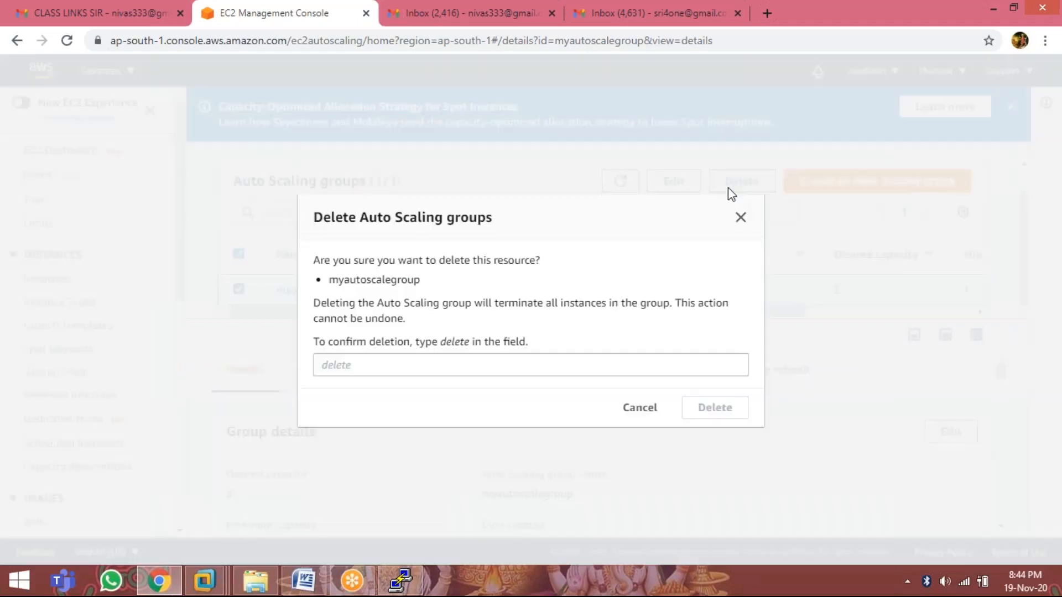
left_click(465, 367)
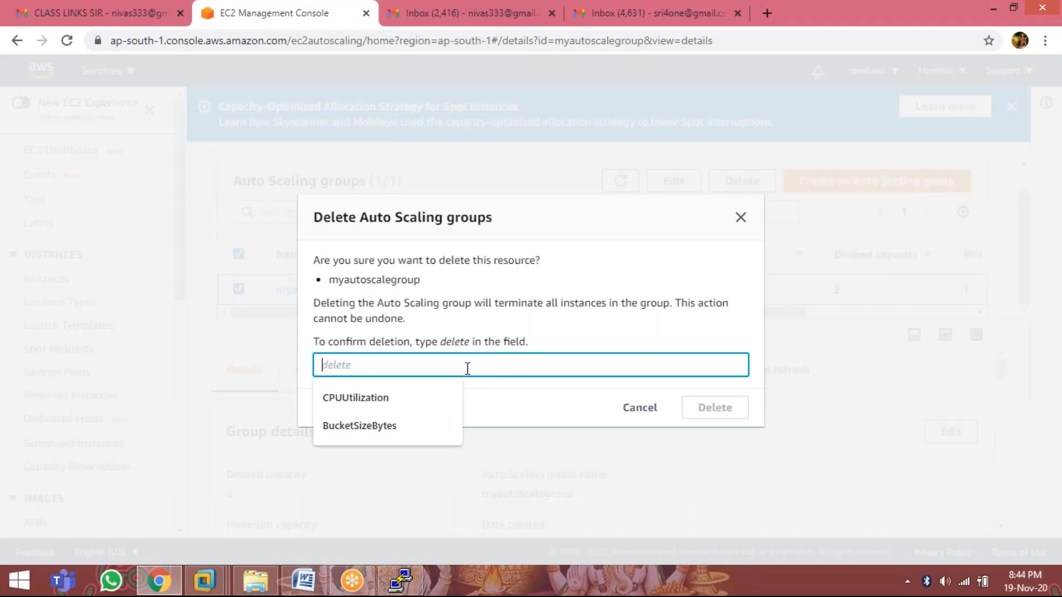
type("delet")
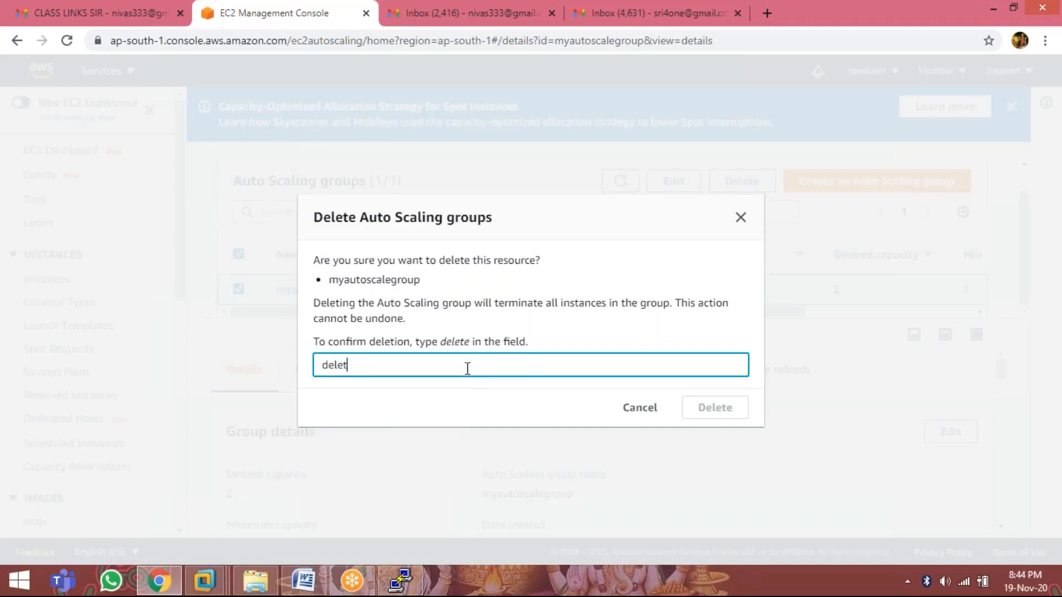
type("e")
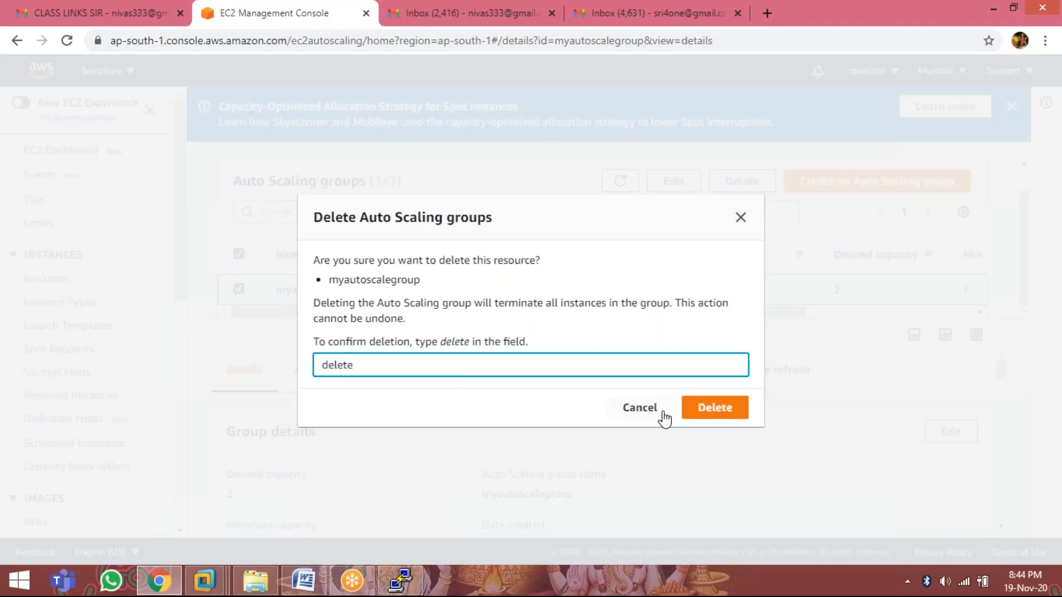
left_click(696, 413)
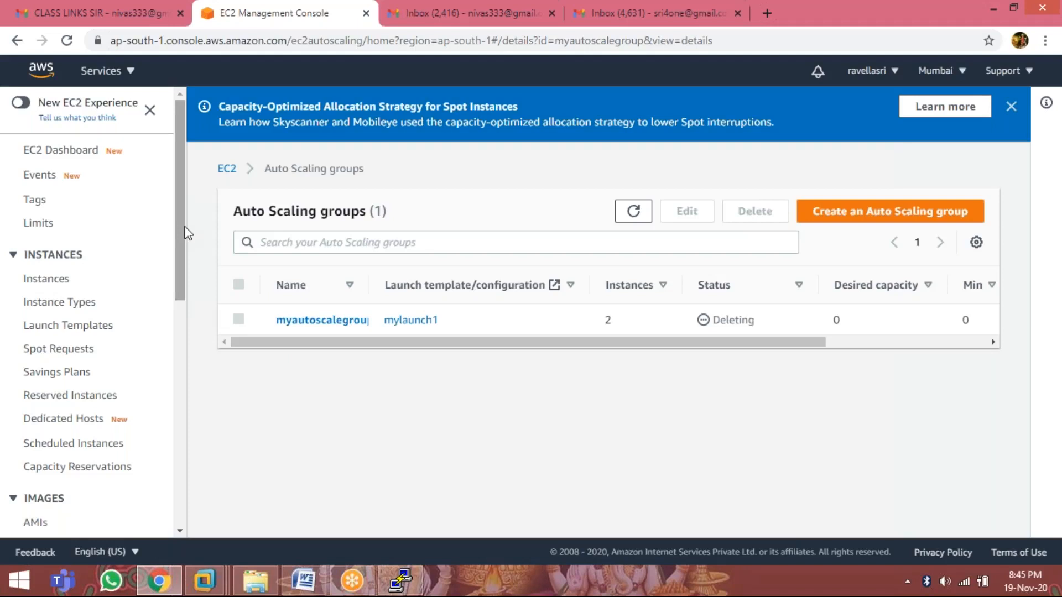
Step: Delete the launch configuration mylaunch1 and confirm the deletion
scroll(159, 410, "down", 9)
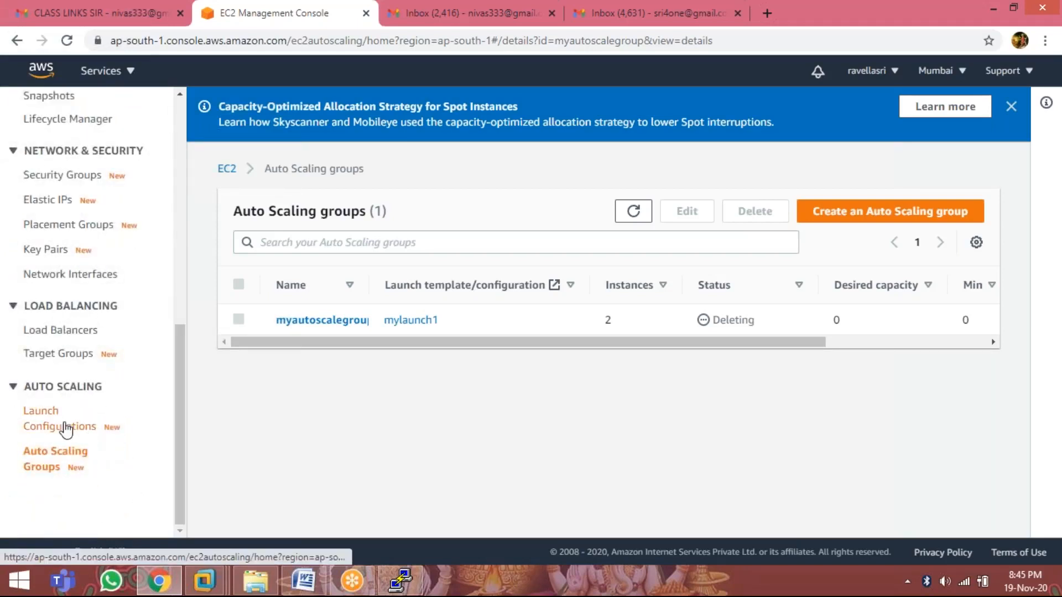
left_click(66, 429)
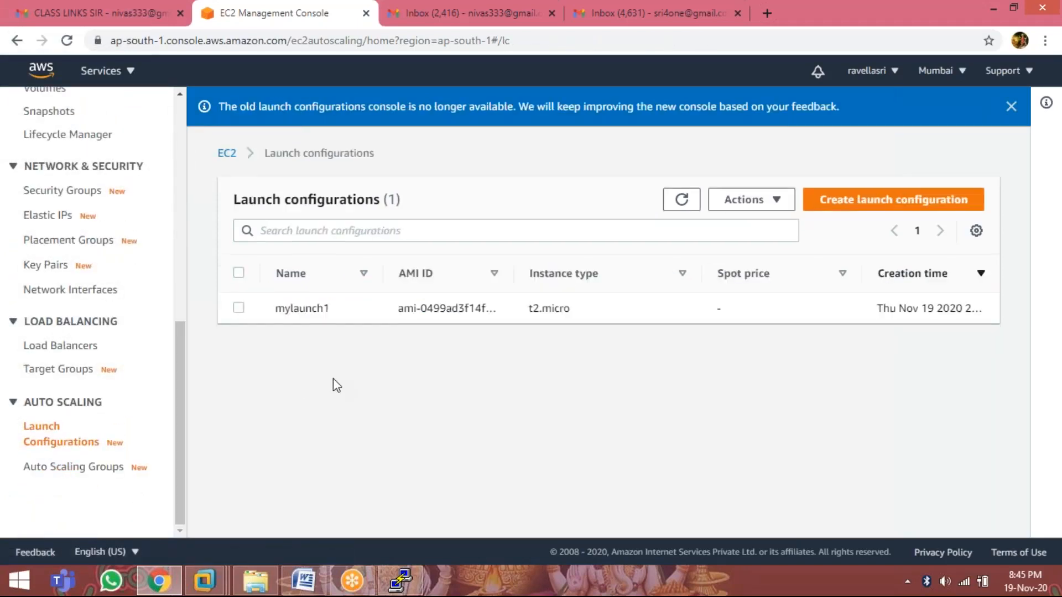
left_click(240, 310)
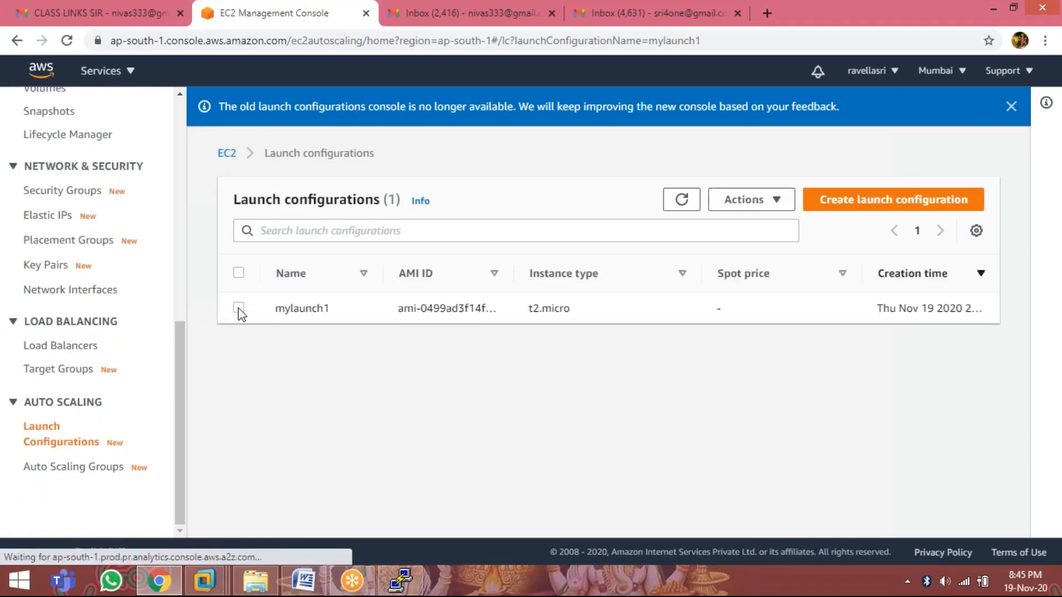
left_click(741, 202)
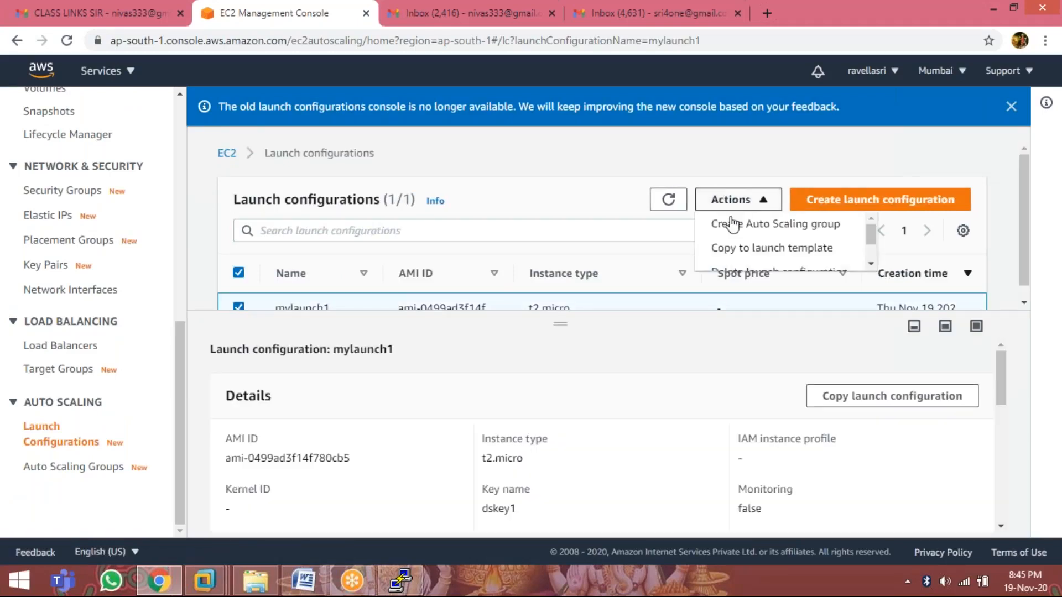
scroll(877, 241, "down", 1)
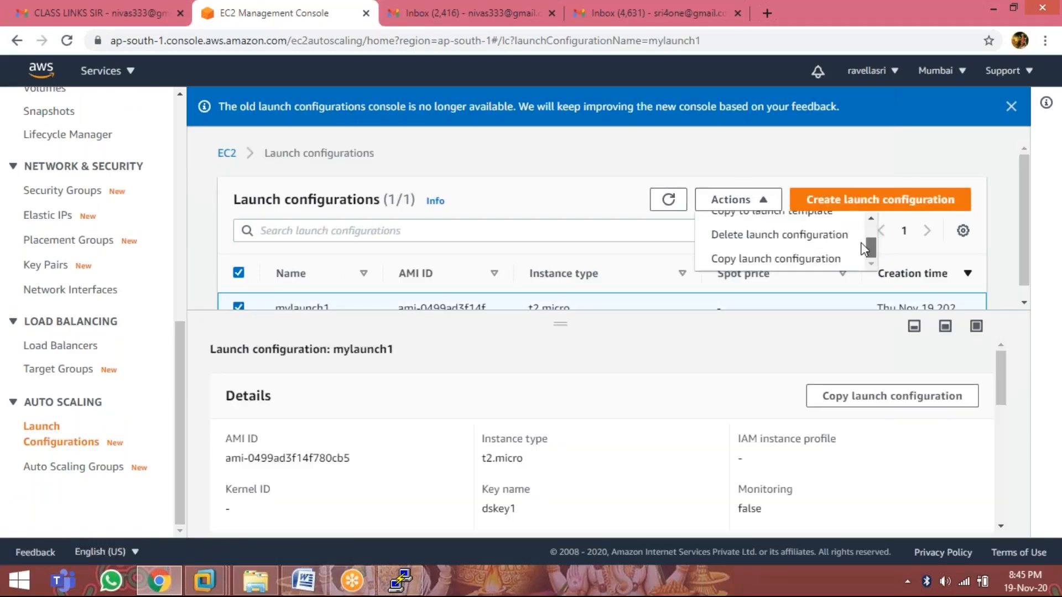
left_click(819, 236)
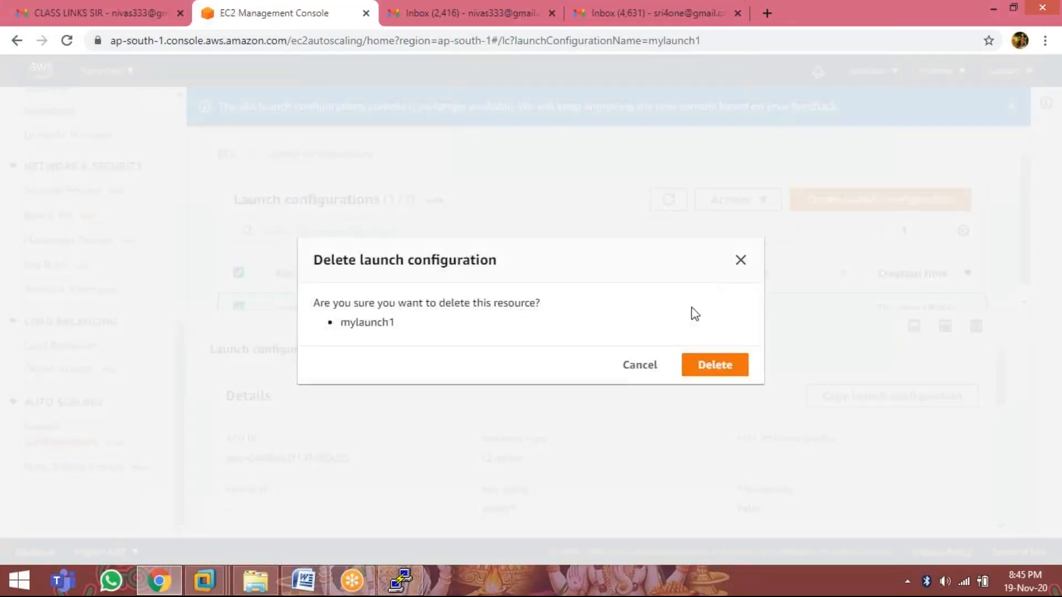
left_click(717, 366)
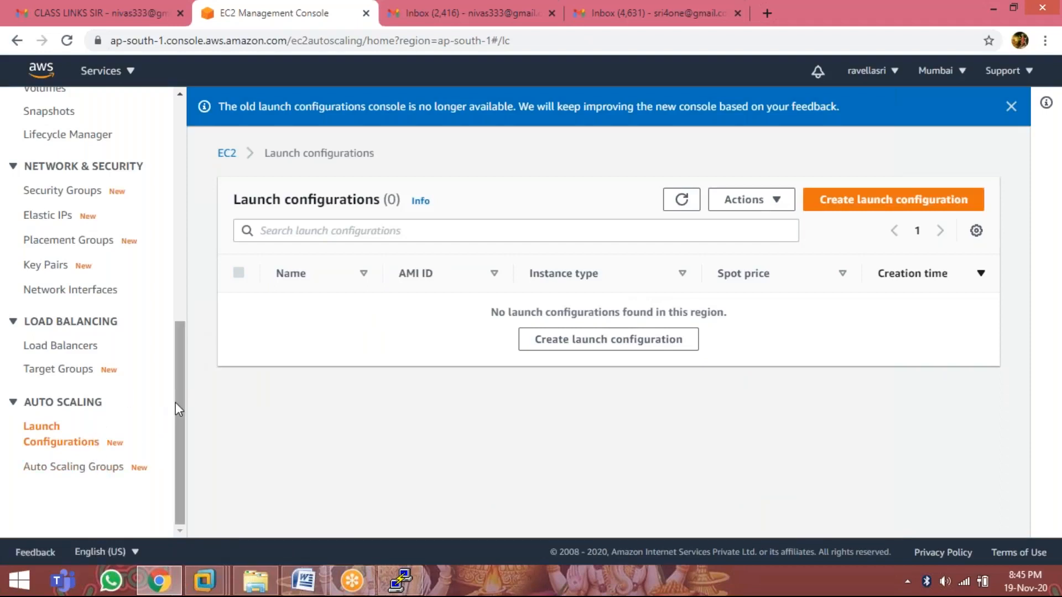
Step: Check the Auto Scaling groups list for the deletion status, and open the running instances from the EC2 dashboard to check their states
left_click(79, 475)
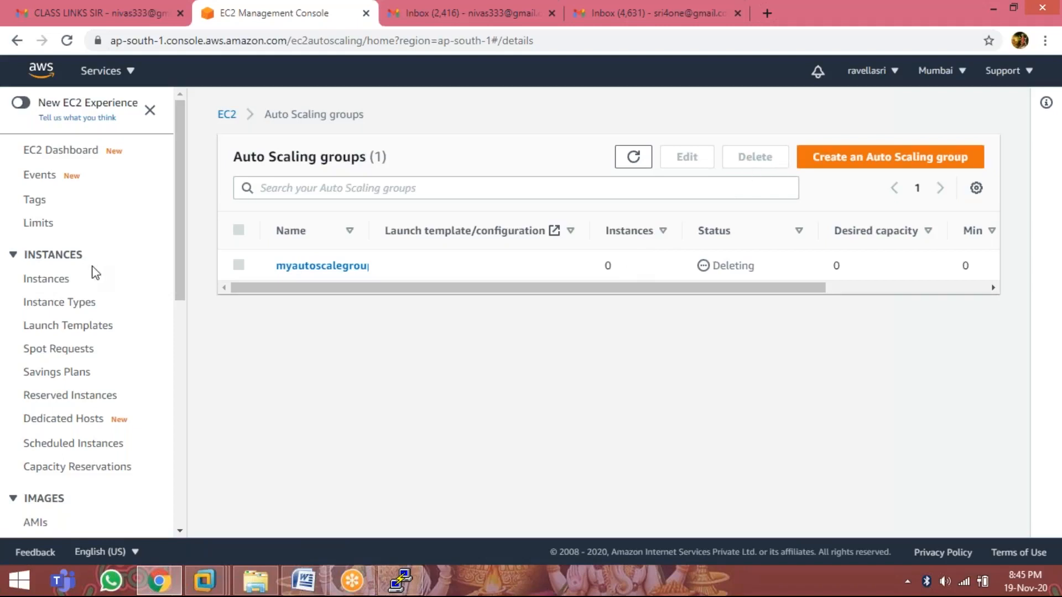
left_click(89, 153)
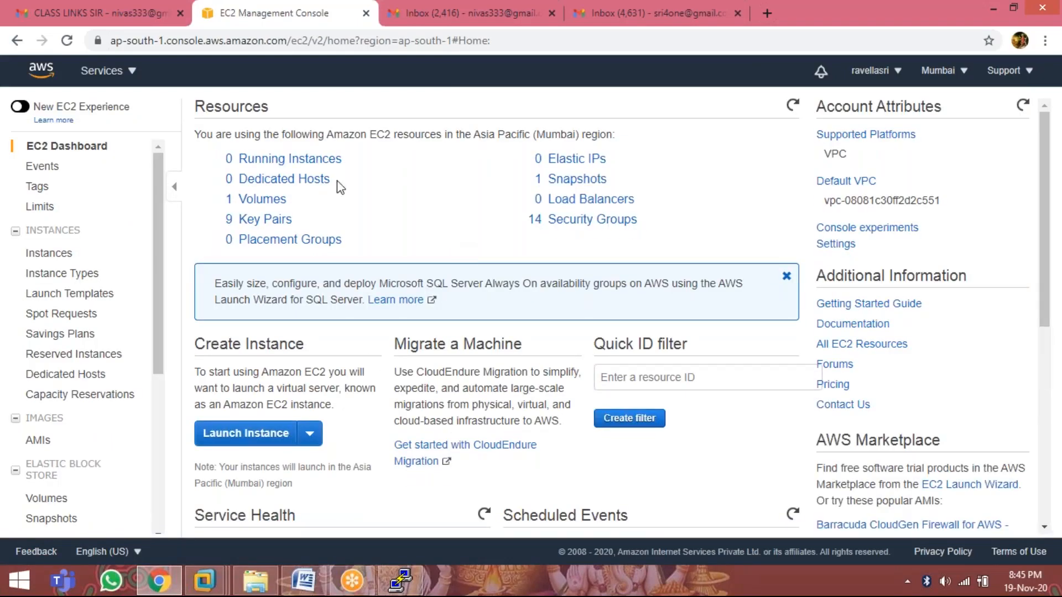
left_click(310, 160)
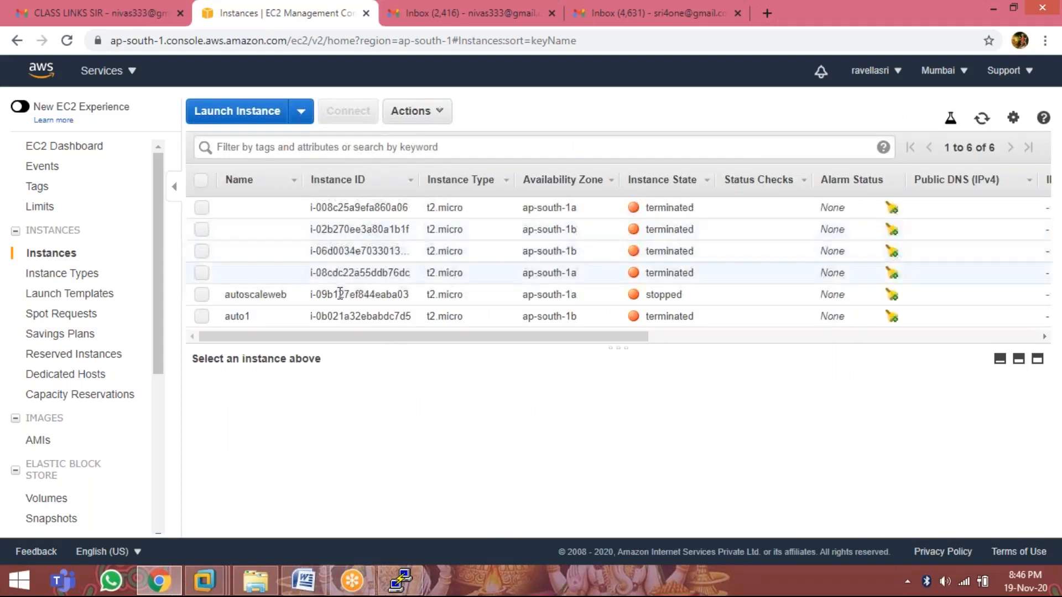
Step: Terminate the stopped instance autoscaleweb and confirm the termination
left_click(201, 294)
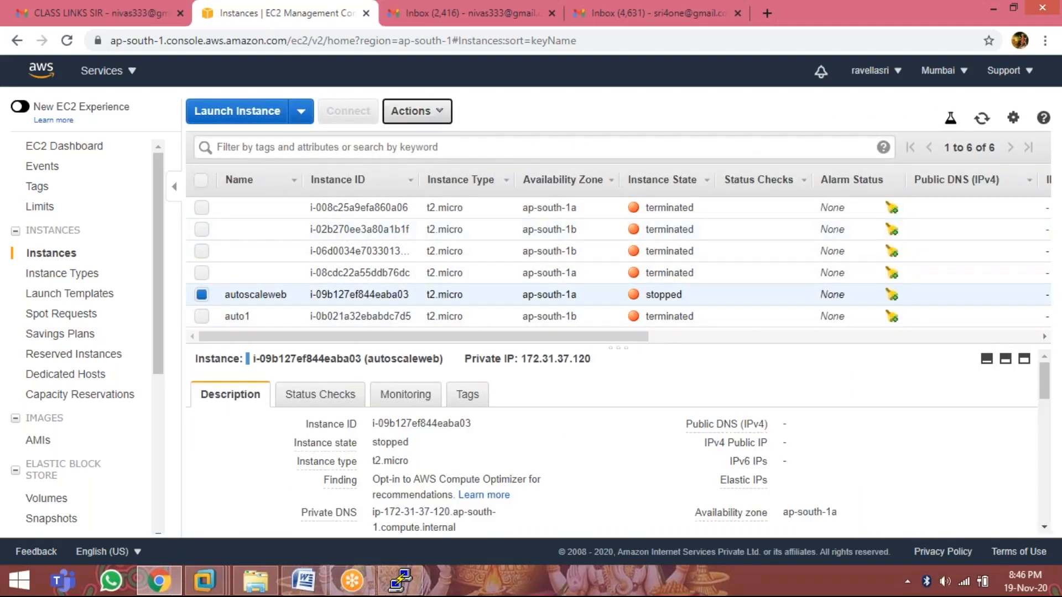
left_click(415, 111)
mouse_move(442, 215)
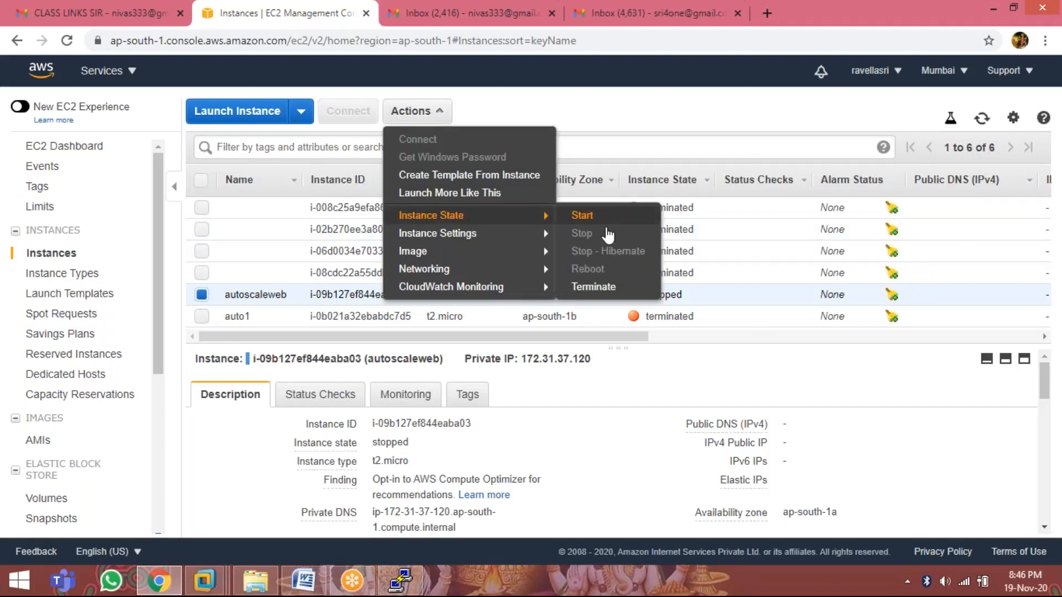
left_click(594, 287)
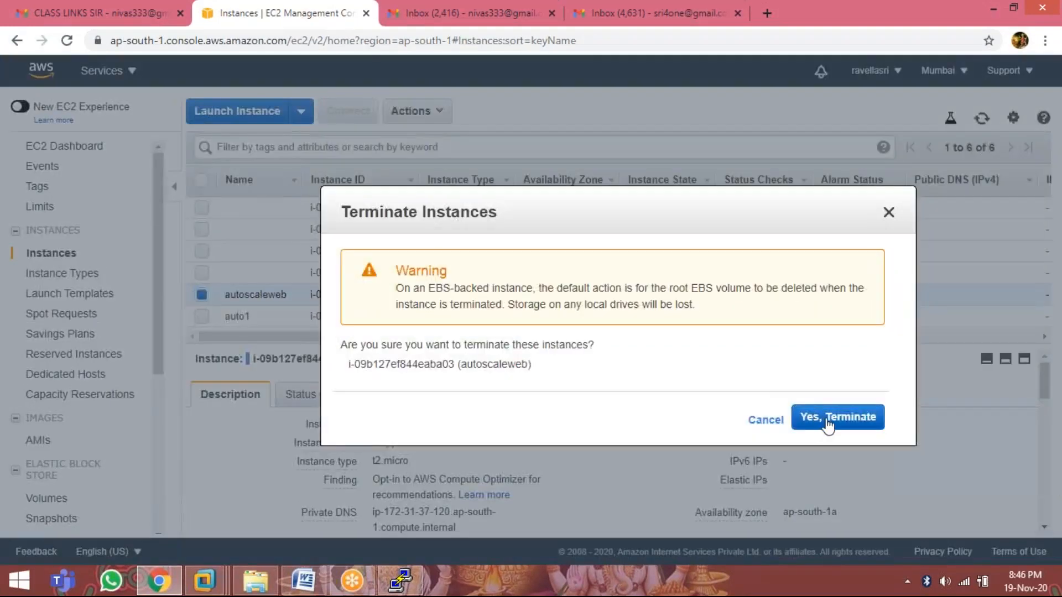
left_click(852, 417)
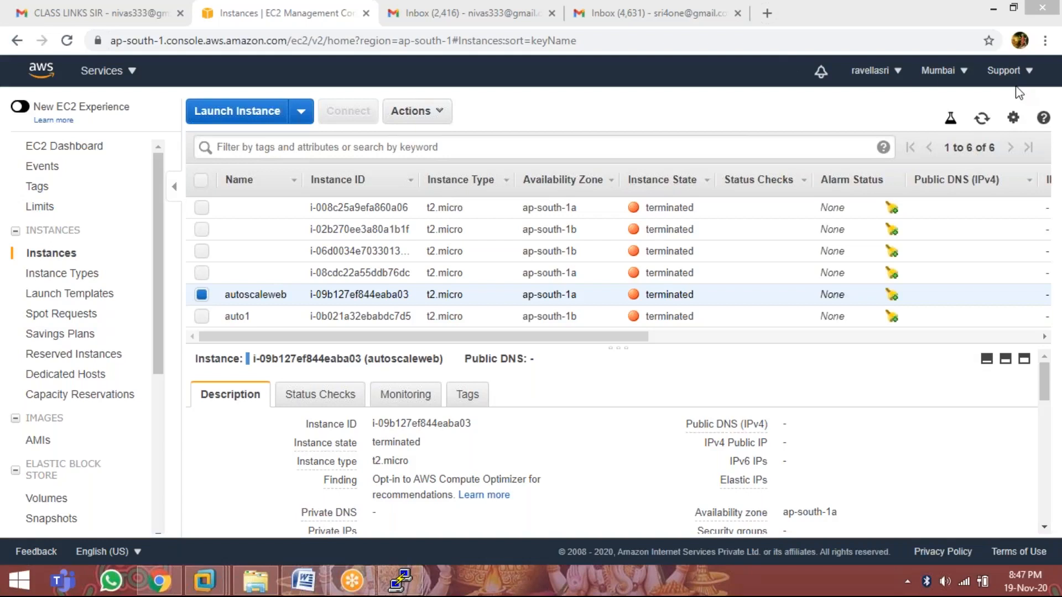
Step: Sign out of the AWS account
left_click(896, 71)
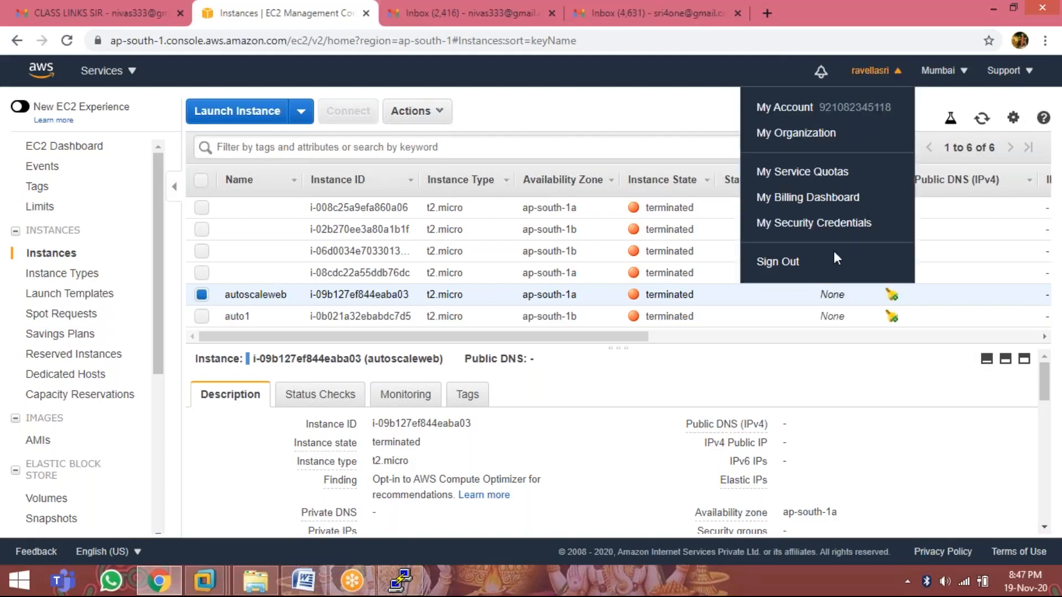
left_click(790, 262)
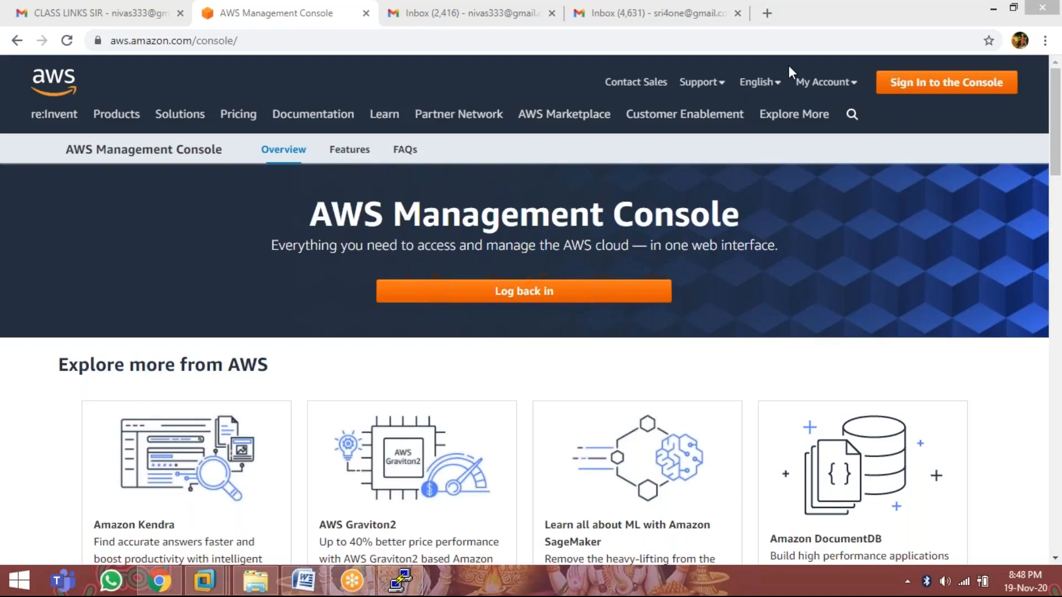
mouse_move(722, 143)
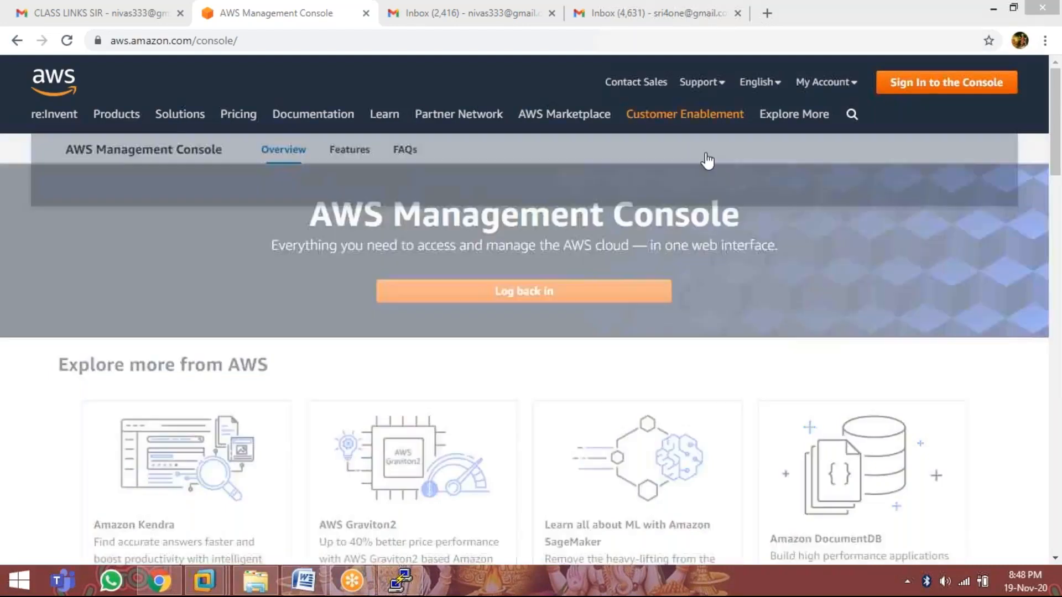